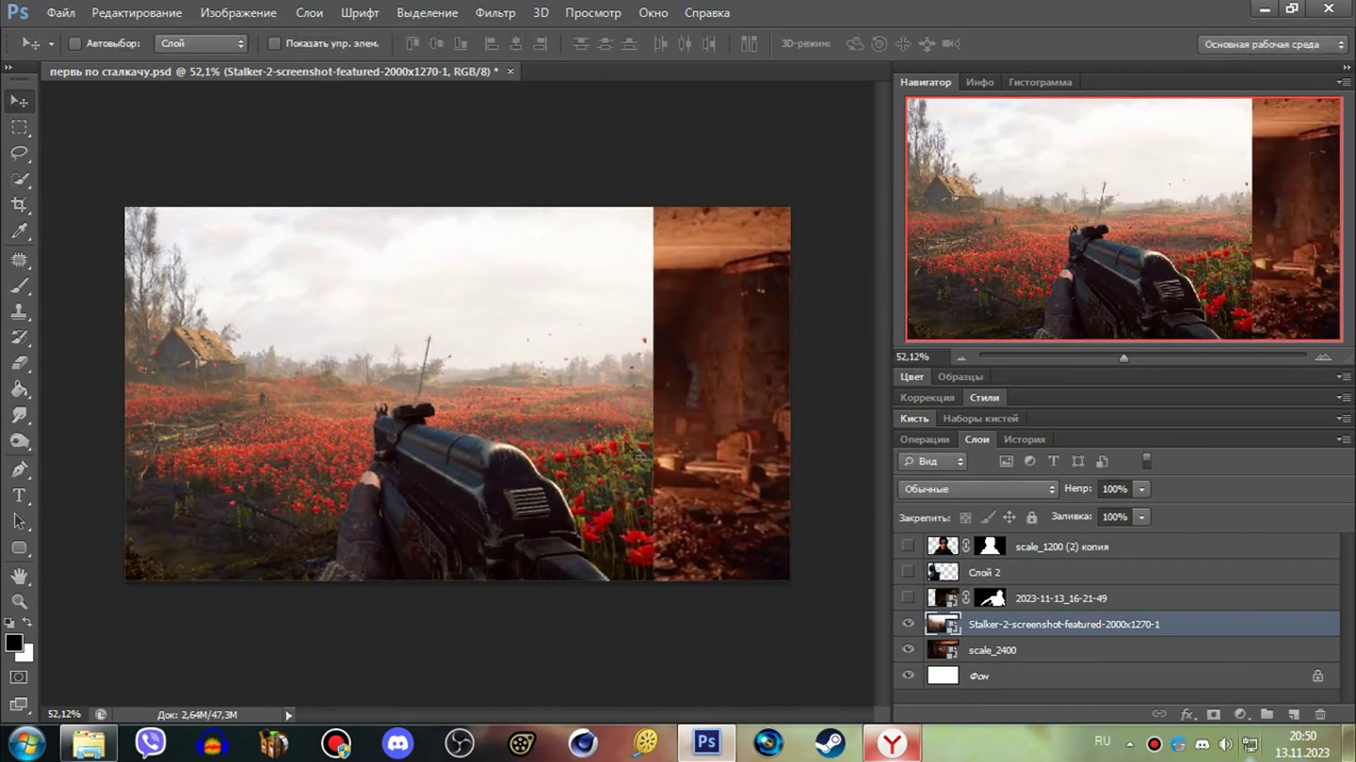
- Turn the 2023-11-13_16-21-49 layer back on to show the stalker, man and mutant
{"action": "left_click", "coordinate": [909, 600]}
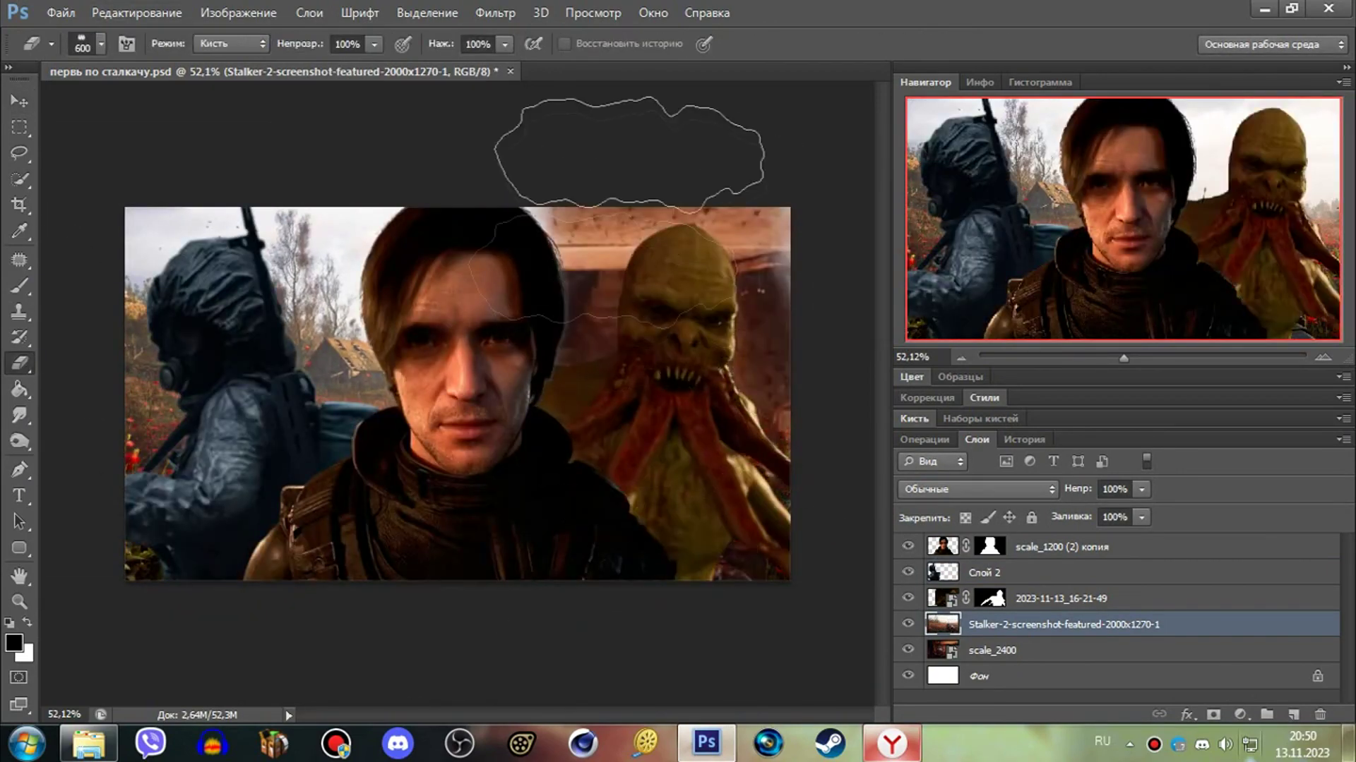
- Add a Levels adjustment with lowered output white to darken the background
{"action": "left_click", "coordinate": [27, 284]}
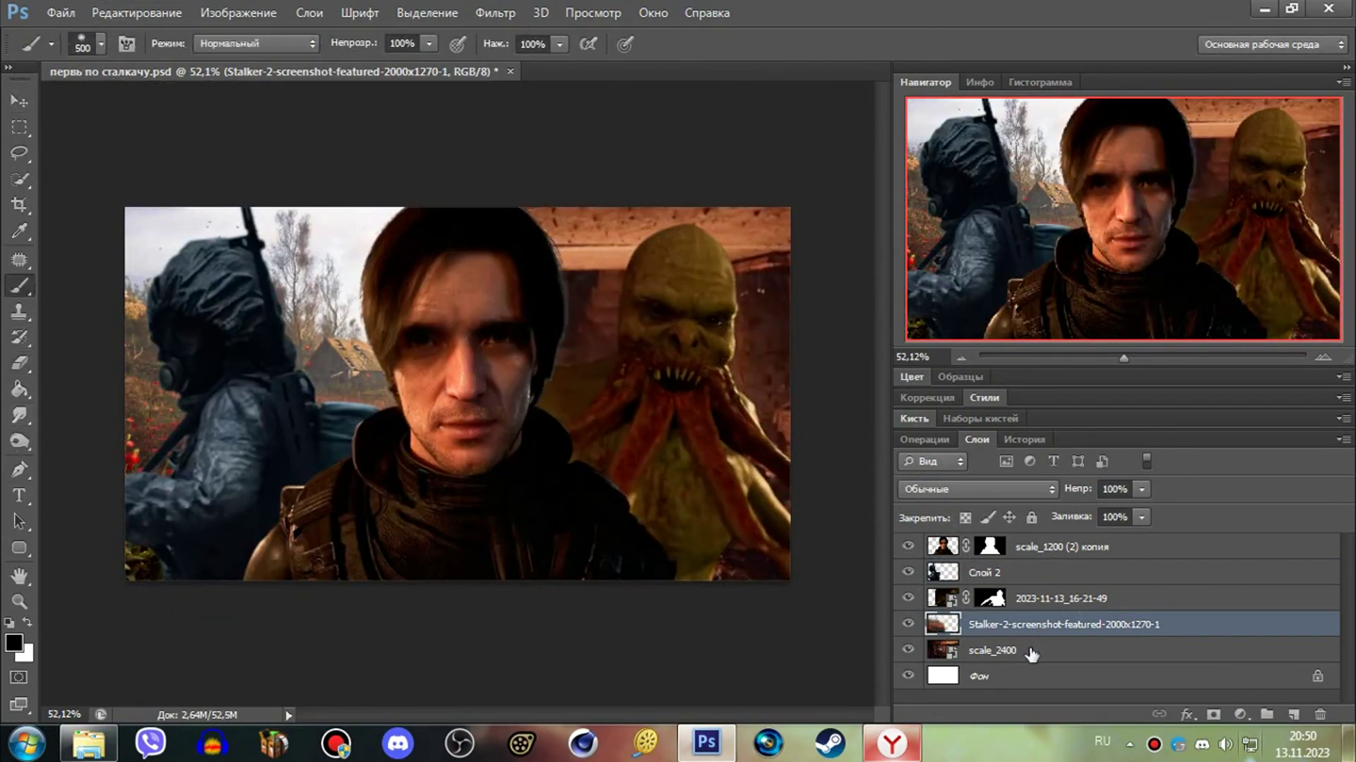
{"action": "left_click", "coordinate": [1239, 714]}
{"action": "left_click", "coordinate": [1095, 372]}
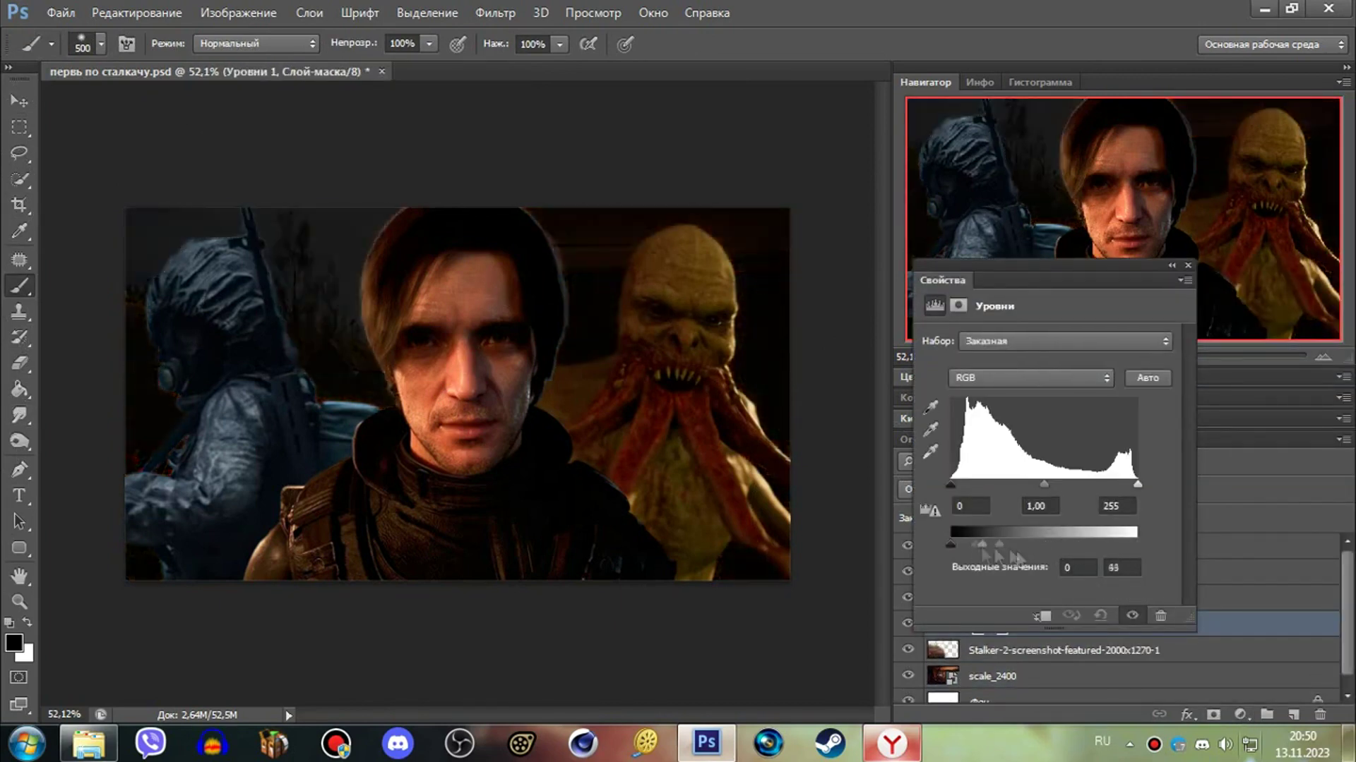
- Merge the visible layers and apply a 2.5 Gaussian Blur to the background
{"action": "right_click", "coordinate": [988, 635]}
{"action": "left_click", "coordinate": [901, 476]}
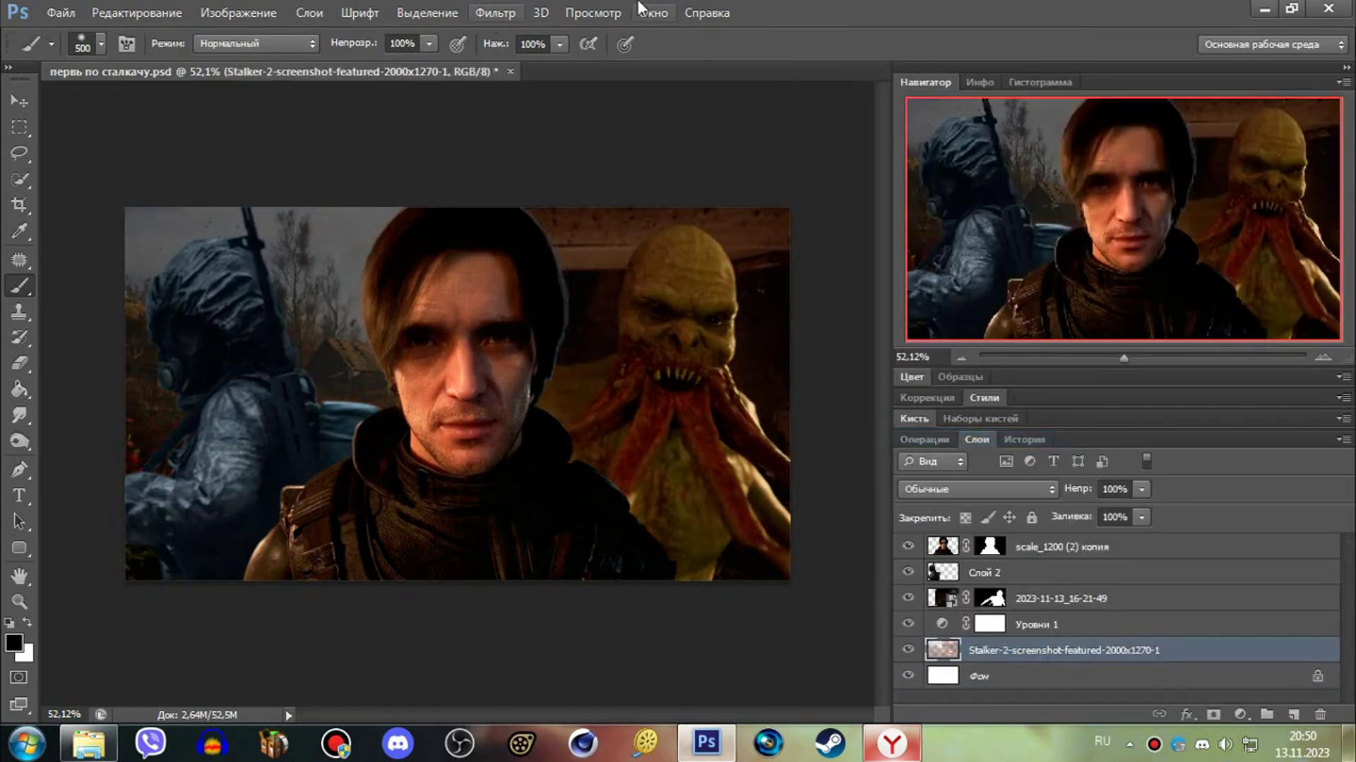
{"action": "left_click", "coordinate": [495, 12]}
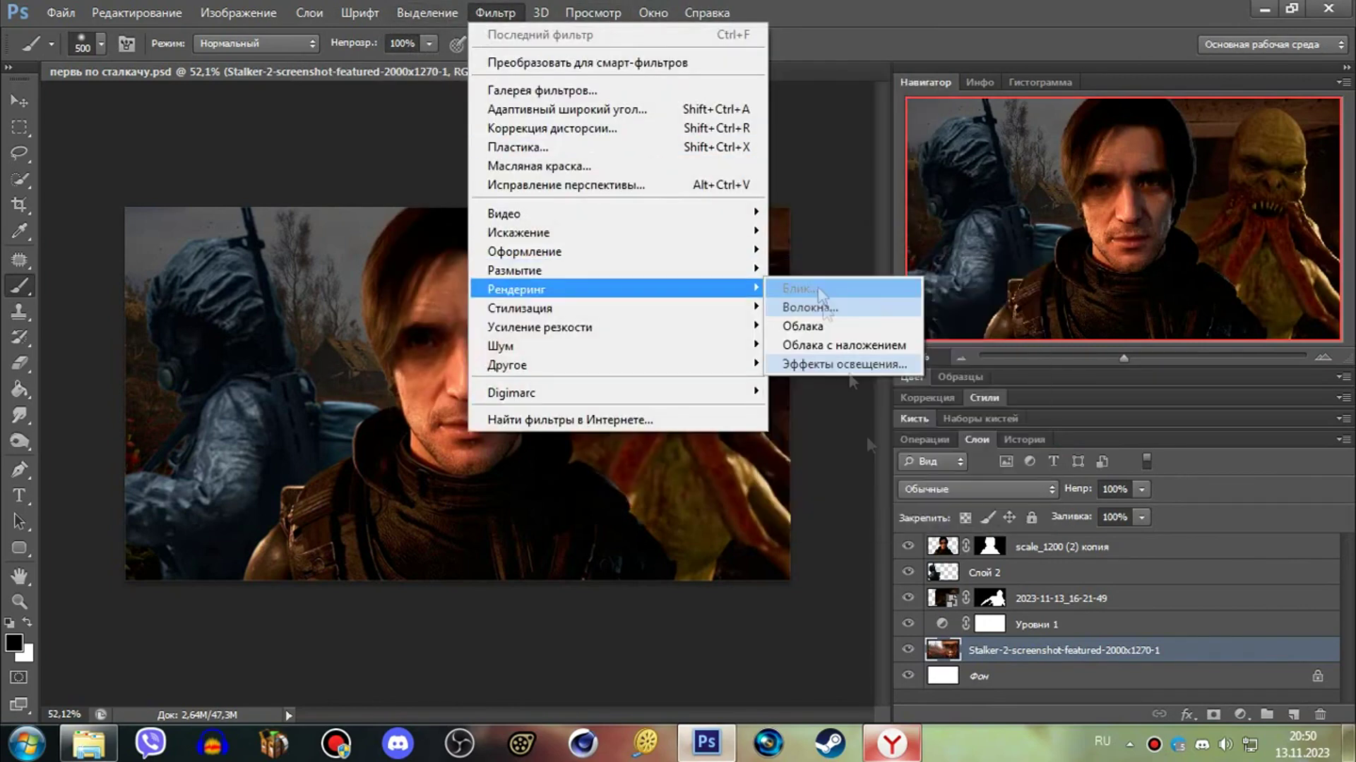
{"action": "left_click", "coordinate": [826, 432]}
{"action": "left_click", "coordinate": [1279, 215]}
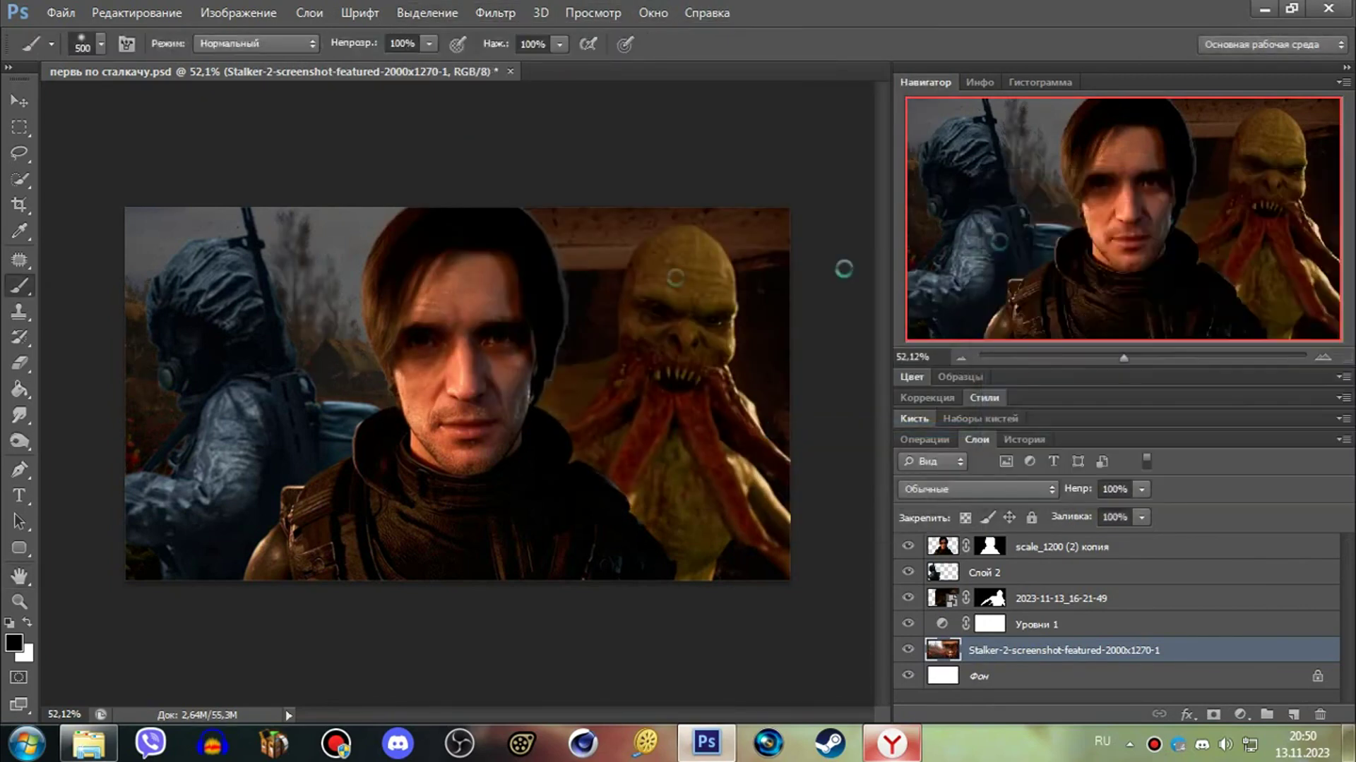
- Select the man's cutout layer with the Move tool's layer picker
{"action": "key", "text": "v"}
{"action": "scroll", "coordinate": [536, 388], "scroll_direction": "up", "scroll_amount": 2}
{"action": "right_click", "coordinate": [542, 443]}
{"action": "left_click", "coordinate": [542, 436]}
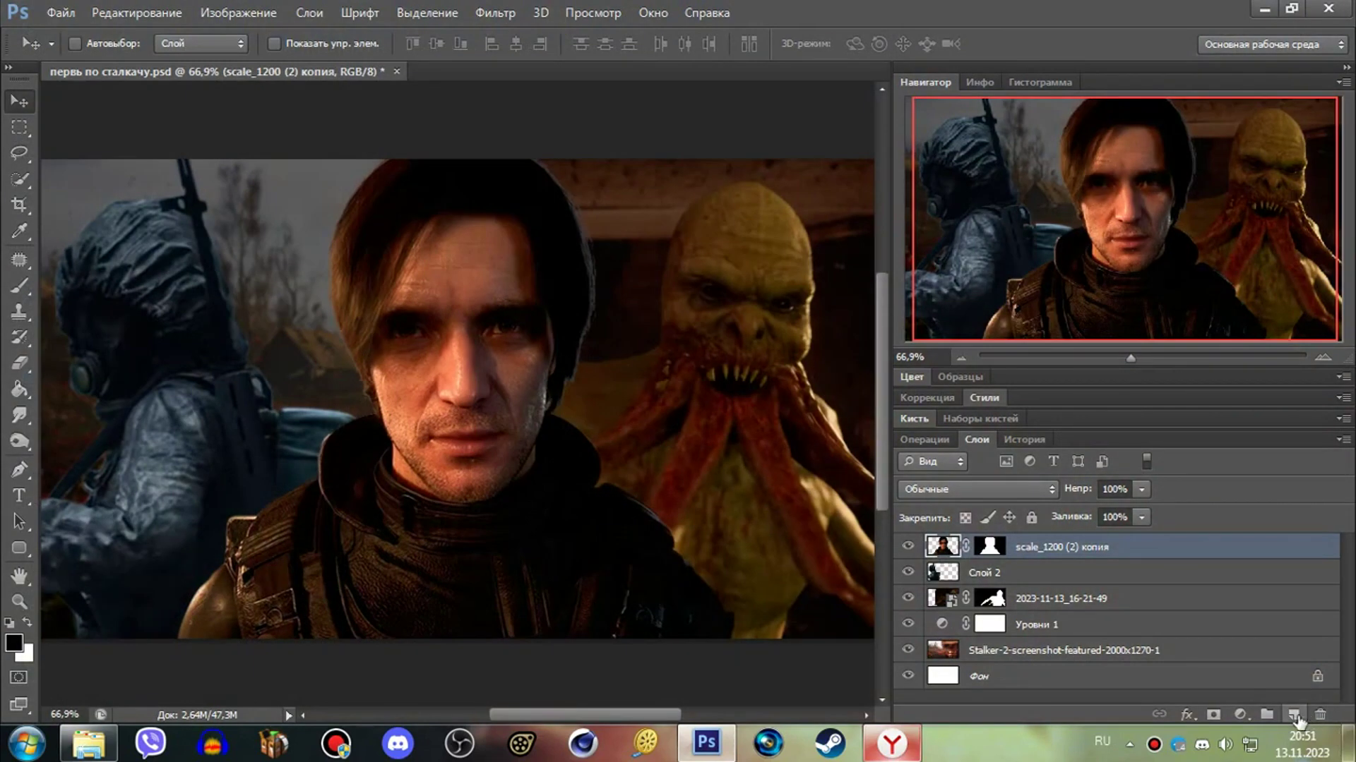
- Paint a blue glow around the stalker on the left
{"action": "key", "text": "z"}
{"action": "left_click_drag", "start_coordinate": [776, 318], "coordinate": [720, 411]}
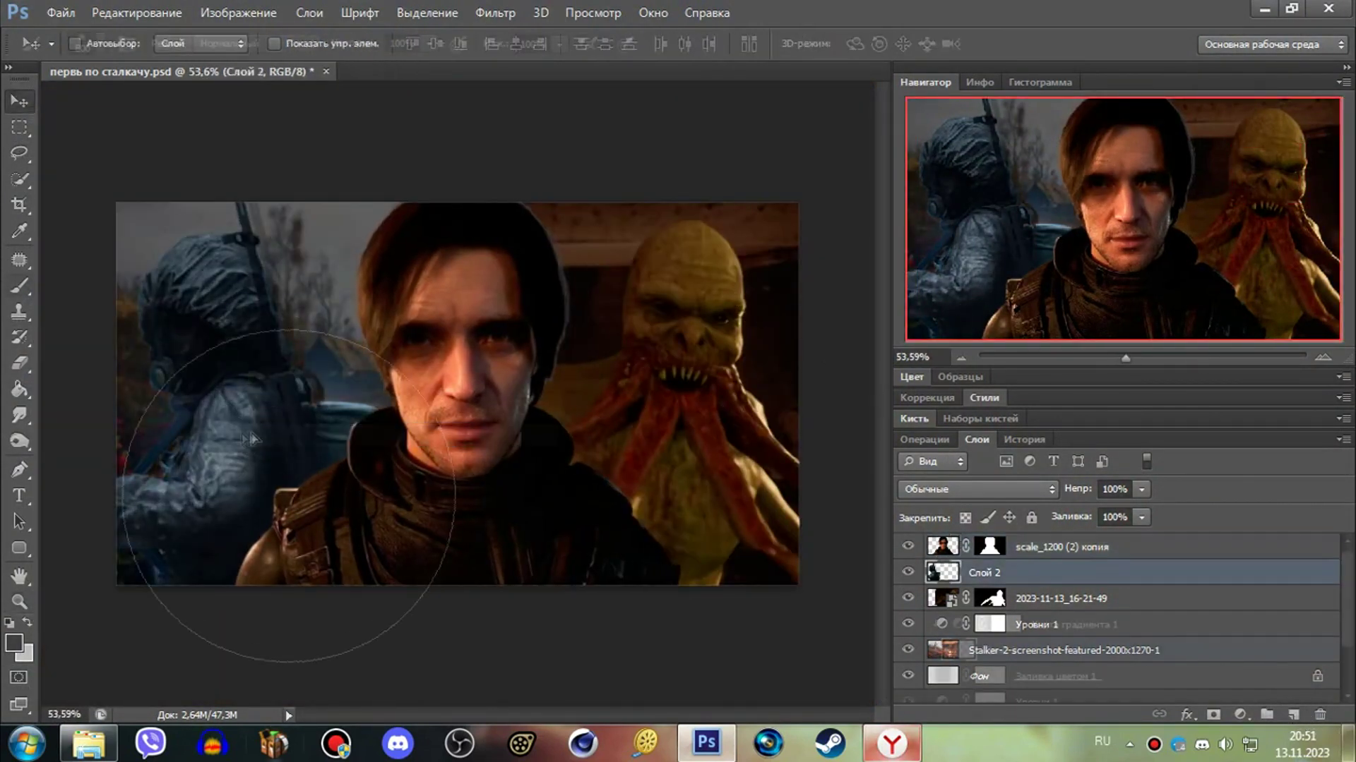
{"action": "left_click_drag", "start_coordinate": [286, 509], "coordinate": [469, 227]}
- Erase excess blue glow near the figures, removing one stray eraser step from History
{"action": "left_click", "coordinate": [20, 363]}
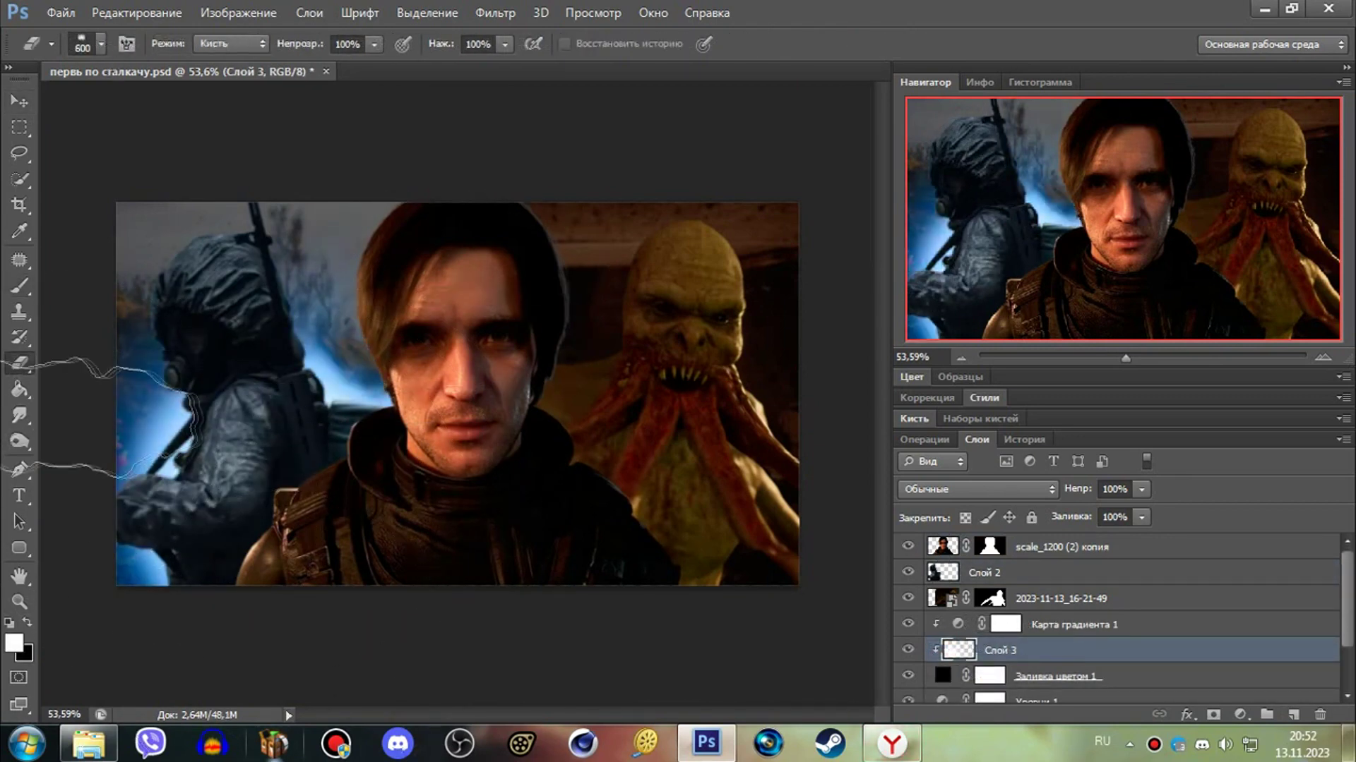
{"action": "left_click", "coordinate": [1024, 439]}
{"action": "left_click", "coordinate": [1320, 714]}
{"action": "key", "text": "Escape"}
{"action": "scroll", "coordinate": [223, 335], "scroll_direction": "down", "scroll_amount": 3}
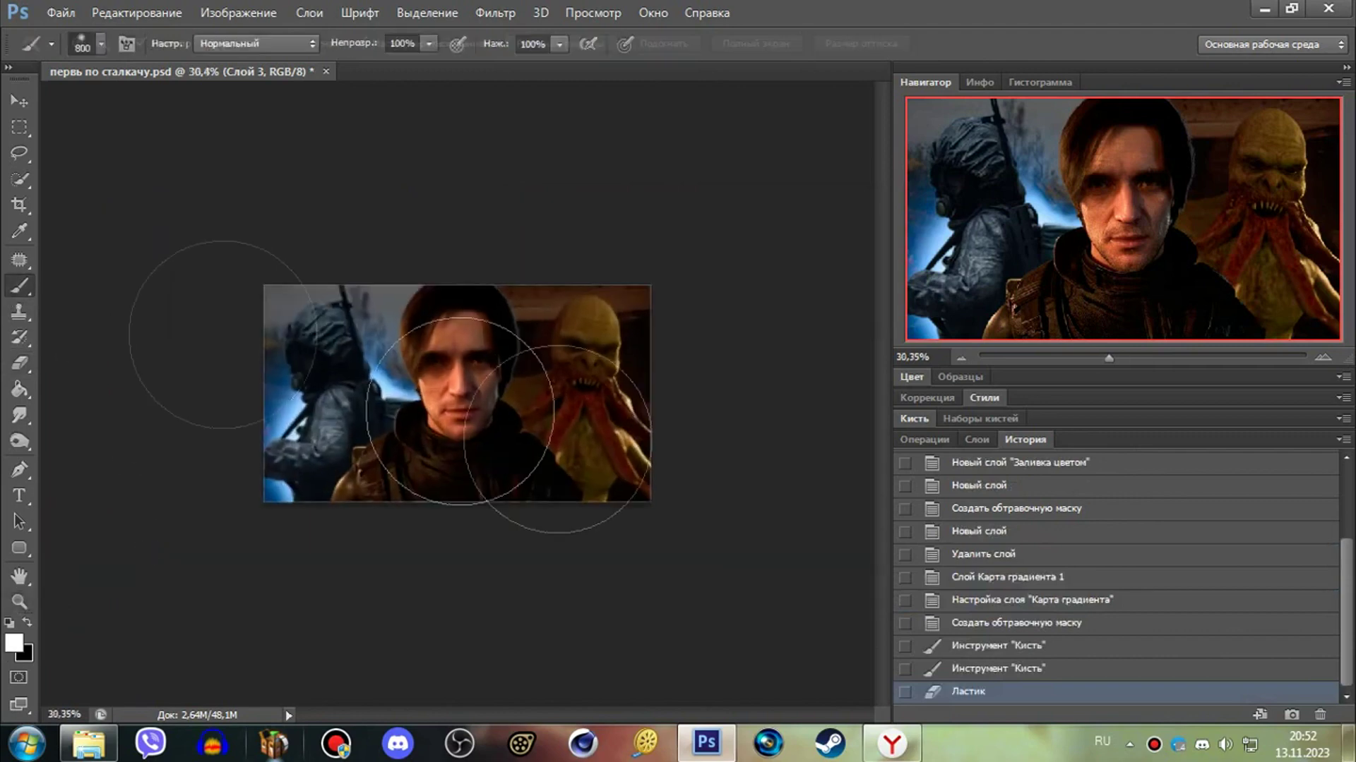
{"action": "left_click", "coordinate": [212, 384]}
{"action": "left_click", "coordinate": [136, 393]}
{"action": "left_click", "coordinate": [121, 478]}
{"action": "scroll", "coordinate": [501, 346], "scroll_direction": "up", "scroll_amount": 3}
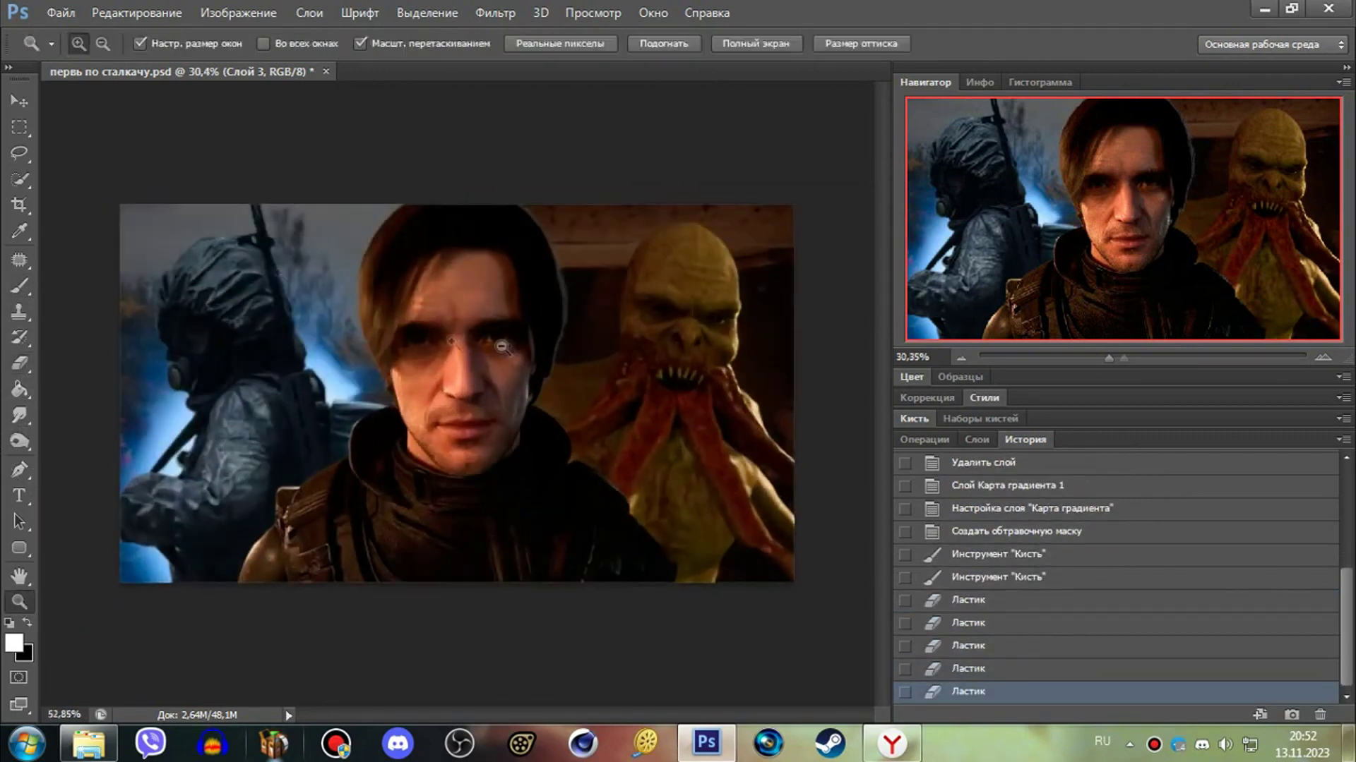
- Duplicate the glow layers with their Gradient Map and Color Fill adjustments
{"action": "left_click", "coordinate": [978, 440]}
{"action": "right_click", "coordinate": [1172, 640]}
{"action": "left_click", "coordinate": [1013, 60]}
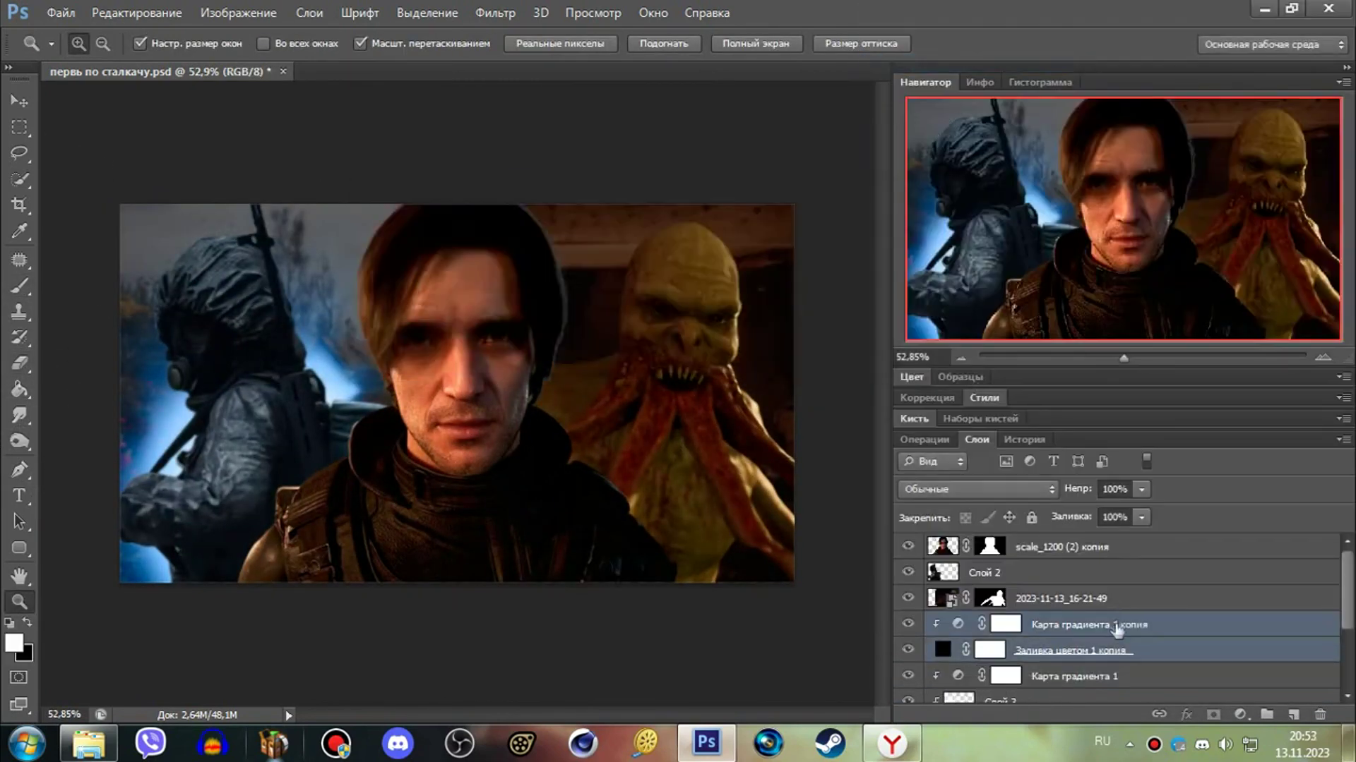
- Switch the copied Gradient Map to a fire-coloured preset
{"action": "double_click", "coordinate": [948, 624]}
{"action": "left_click", "coordinate": [1083, 345]}
{"action": "scroll", "coordinate": [939, 350], "scroll_direction": "down", "scroll_amount": 3}
{"action": "left_click", "coordinate": [953, 374]}
{"action": "key", "text": "Return"}
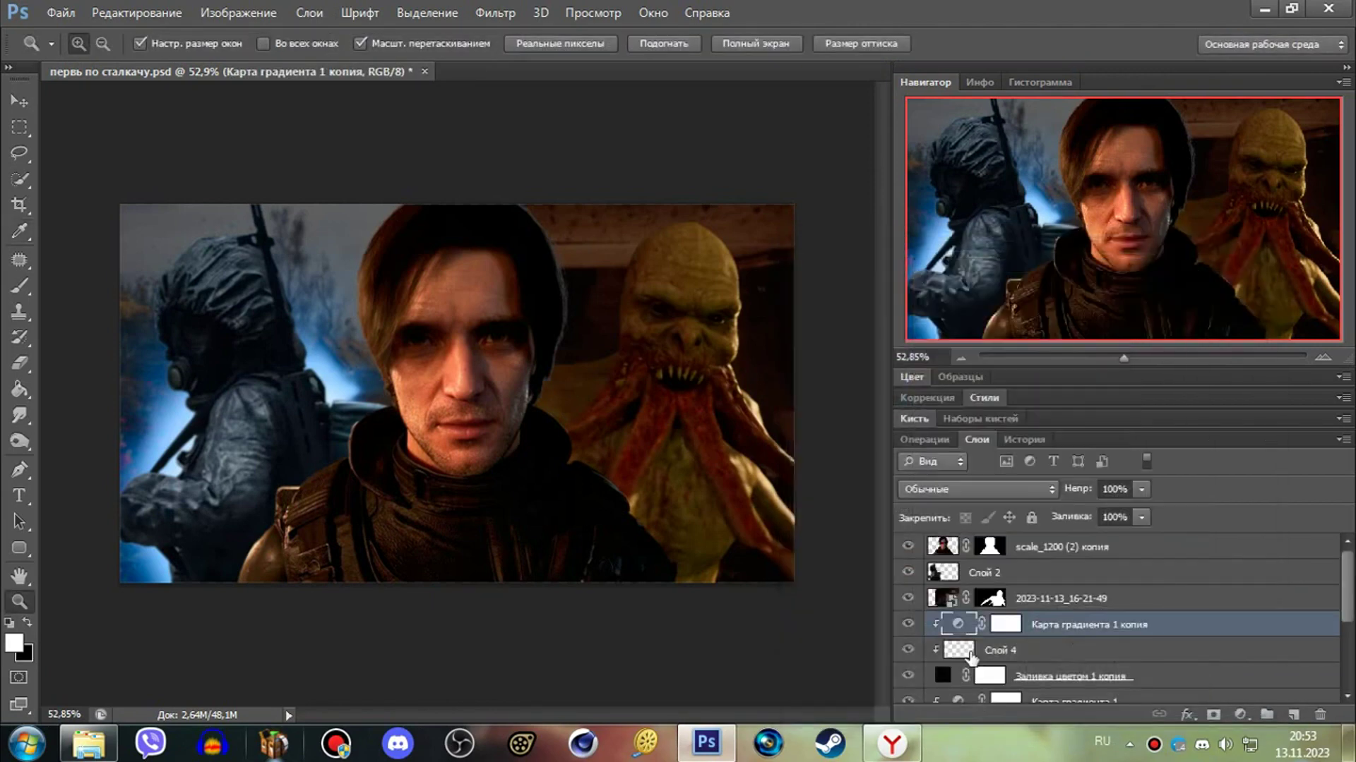
- Paint and erase the orange fire glow behind the mutant on Слой 4
{"action": "left_click", "coordinate": [1016, 650]}
{"action": "key", "text": "b"}
{"action": "scroll", "coordinate": [77, 452], "scroll_direction": "down", "scroll_amount": 2}
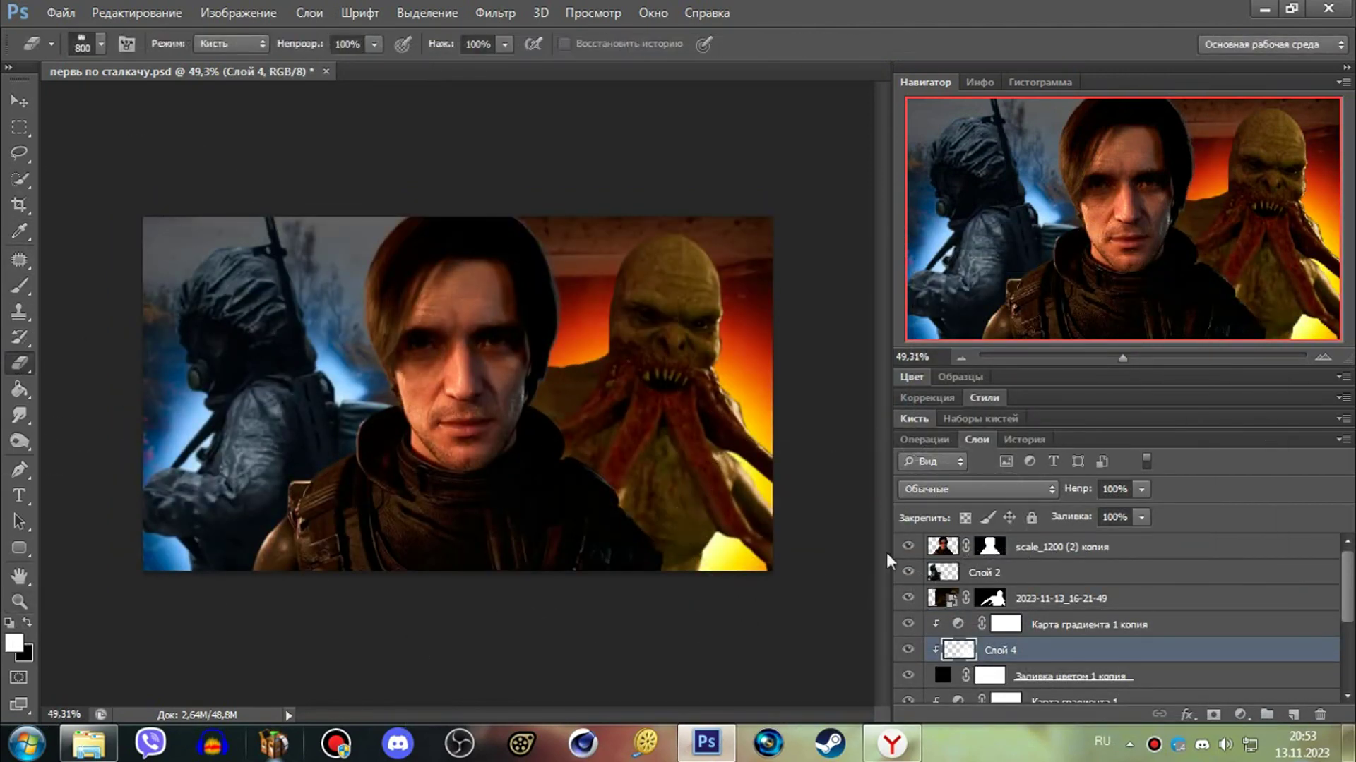
{"action": "key", "text": "e"}
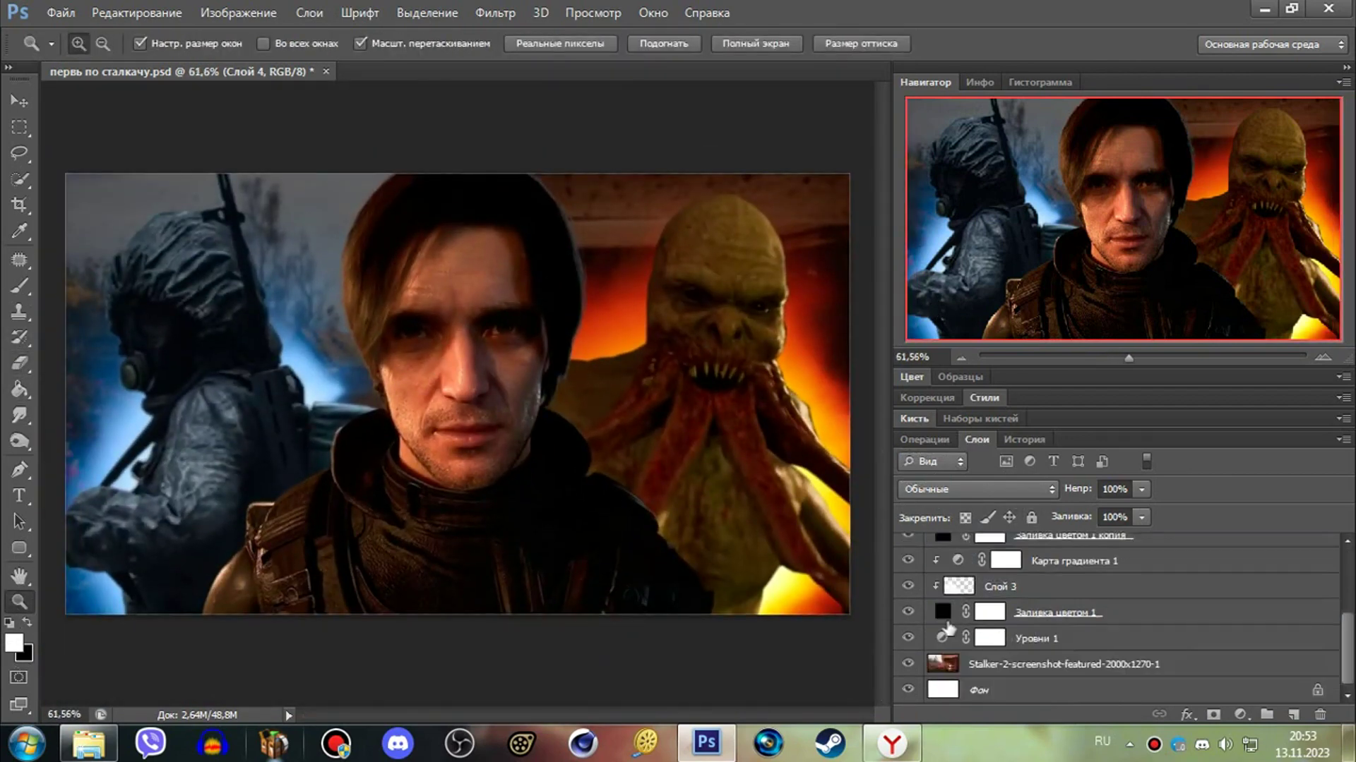
{"action": "left_click", "coordinate": [1185, 270]}
{"action": "scroll", "coordinate": [1116, 621], "scroll_direction": "up", "scroll_amount": 5}
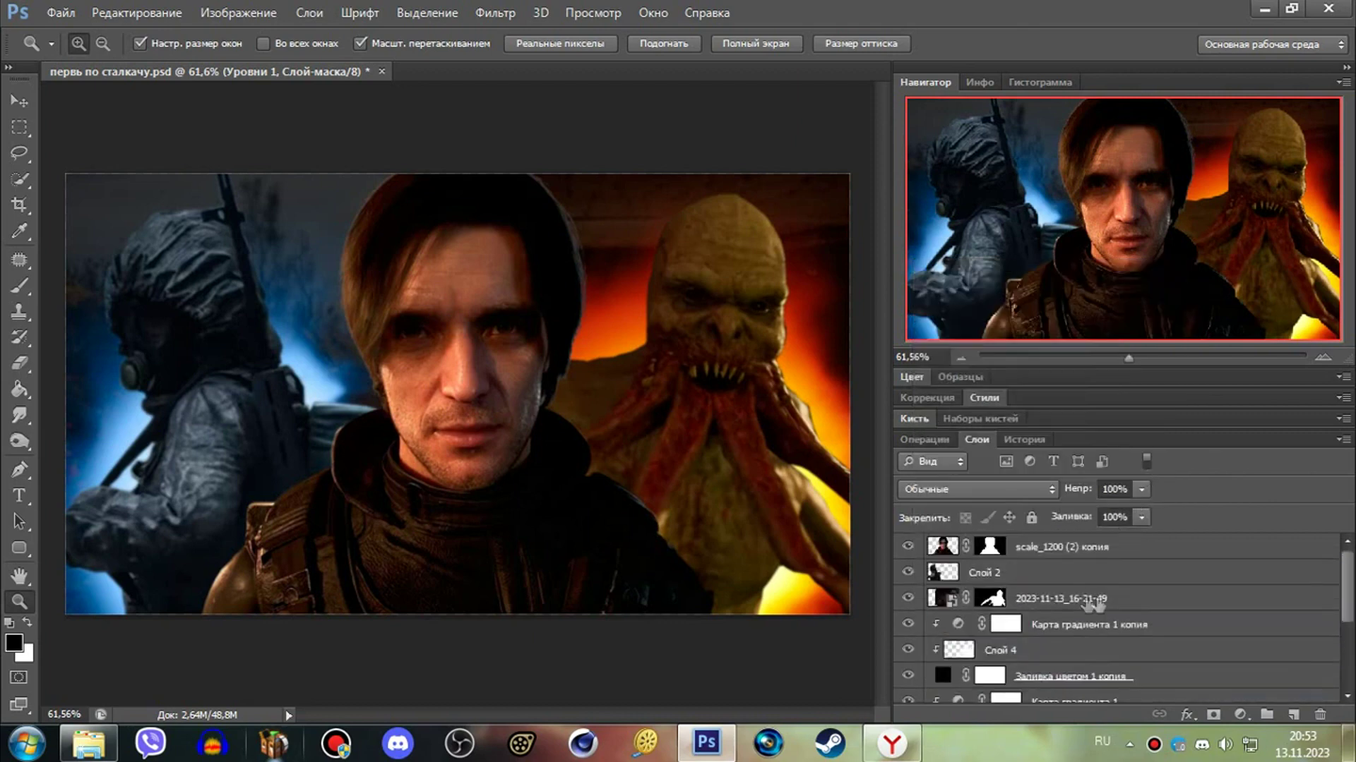
- Add a new layer above Слой 2 and paint white haze around the figures
{"action": "left_click", "coordinate": [1106, 576]}
{"action": "key", "text": "ctrl+shift+alt+n"}
{"action": "key", "text": "b"}
{"action": "mouse_move", "coordinate": [318, 494]}
{"action": "left_mouse_down"}
{"action": "mouse_move", "coordinate": [469, 590]}
{"action": "mouse_move", "coordinate": [480, 569]}
{"action": "mouse_move", "coordinate": [706, 459]}
{"action": "left_mouse_up"}
- Trim the haze, then clip a Levels to the mutant with lowered white output
{"action": "key", "text": "e"}
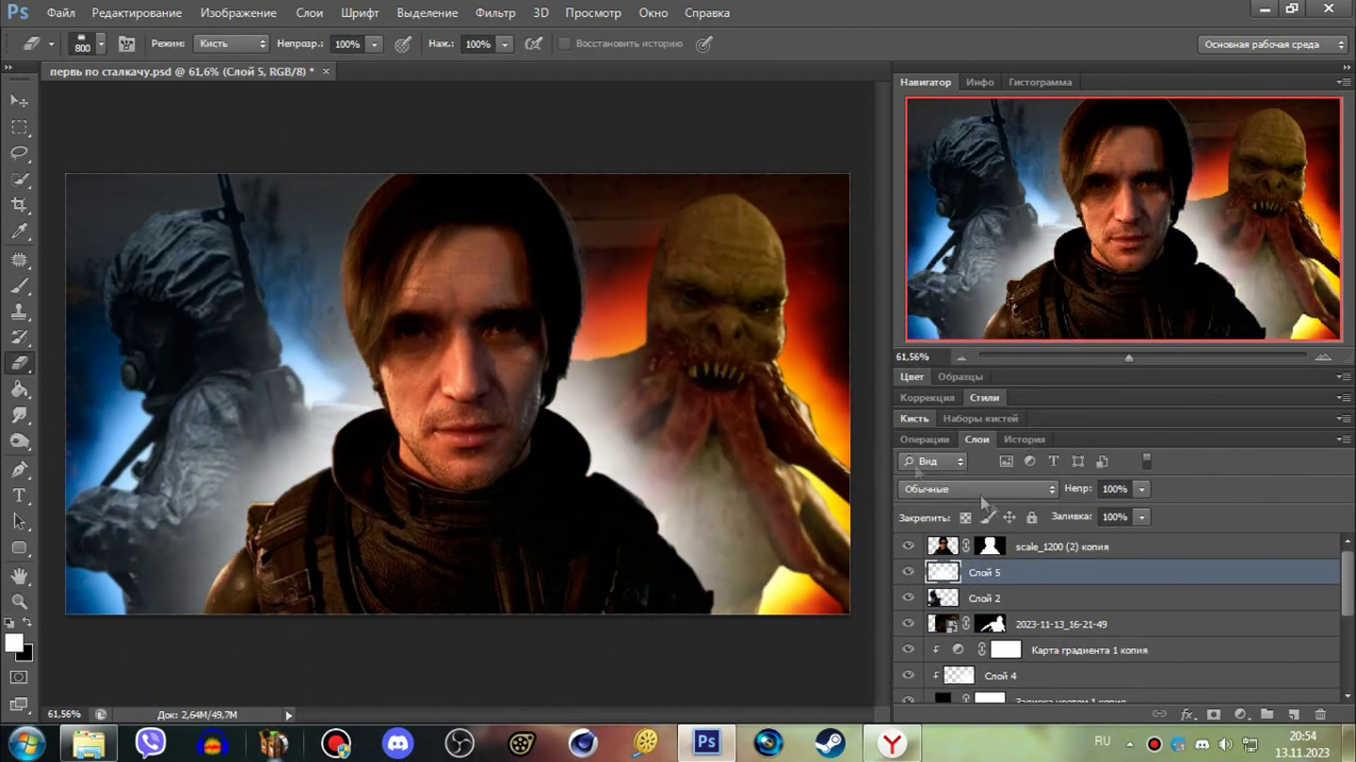
{"action": "left_click", "coordinate": [1239, 715]}
{"action": "left_click", "coordinate": [1087, 378]}
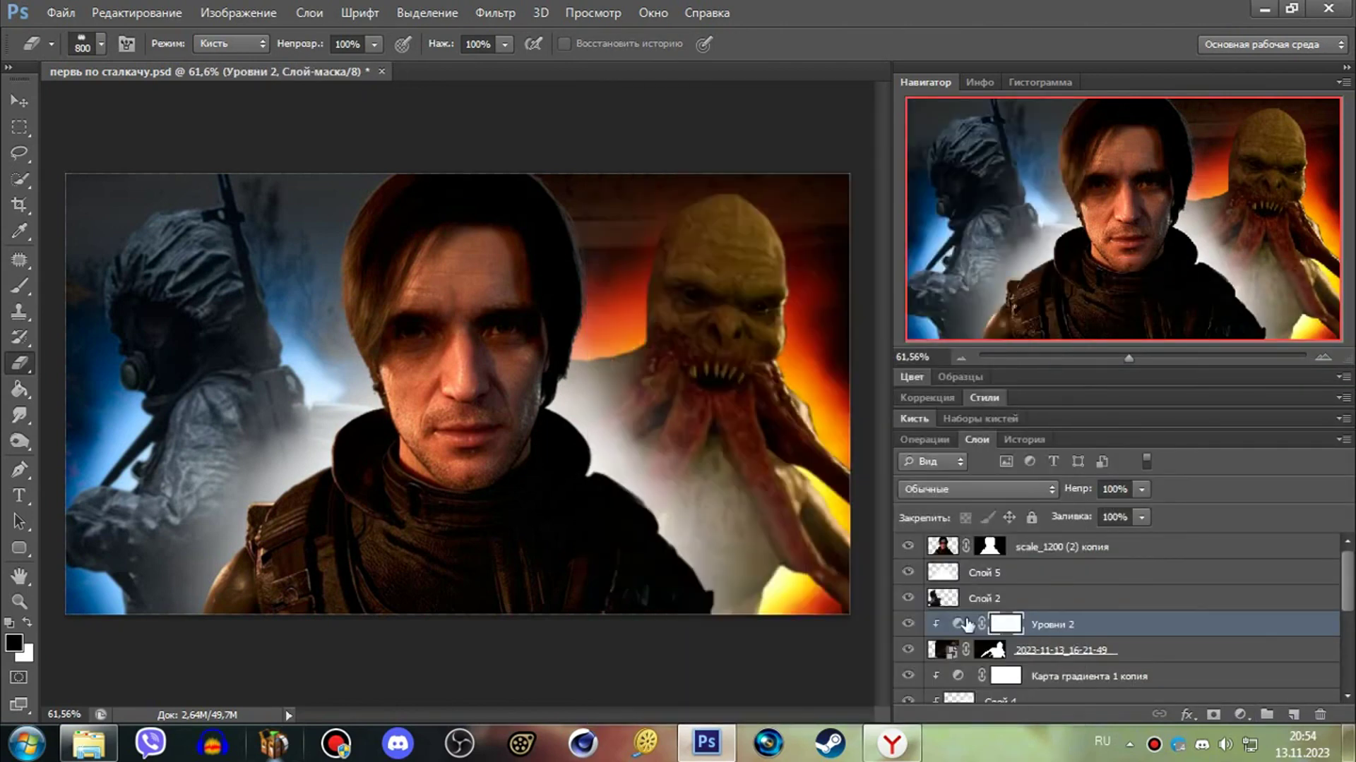
{"action": "left_click_drag", "start_coordinate": [1137, 544], "coordinate": [1115, 544]}
{"action": "left_click", "coordinate": [1188, 266]}
- Add a second clipped Levels raising black output to lift the mutant's shadows
{"action": "key", "text": "b"}
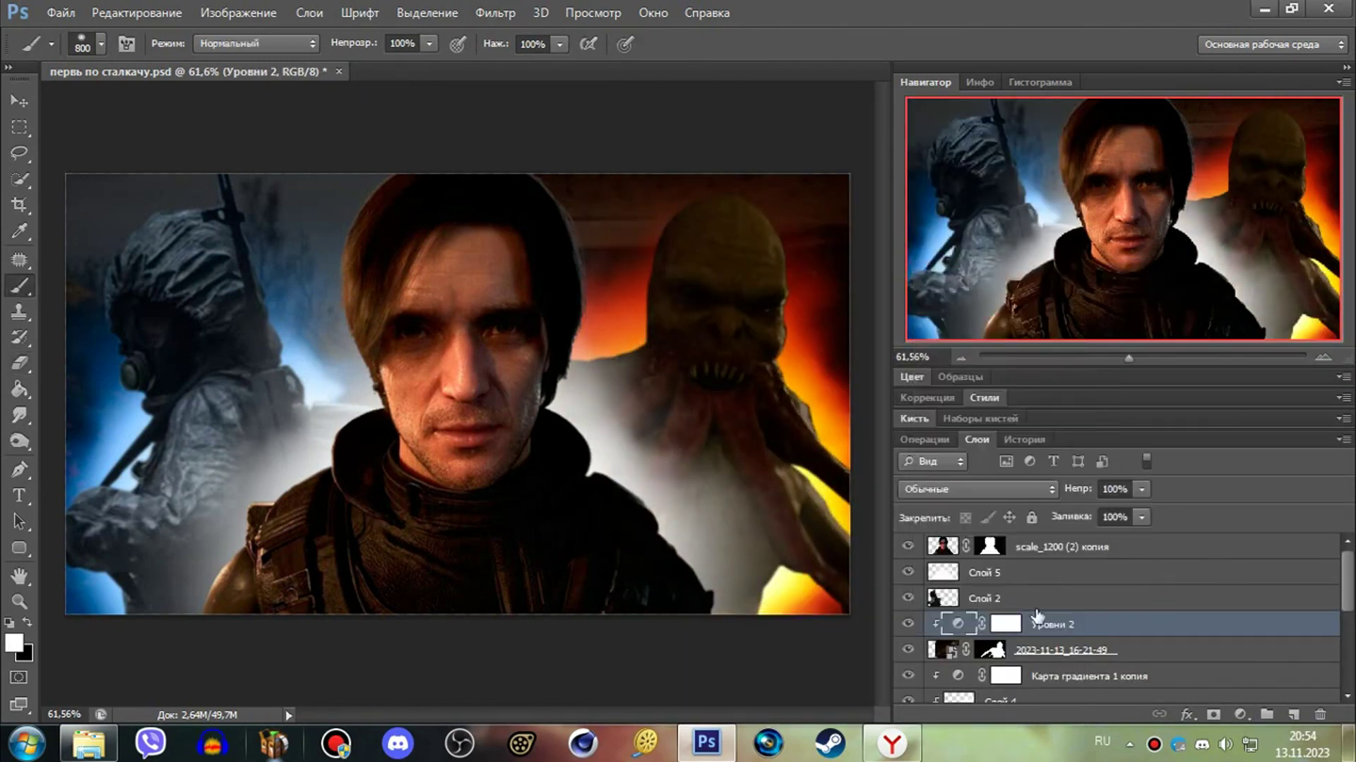
{"action": "left_click", "coordinate": [1240, 715]}
{"action": "left_click", "coordinate": [1088, 378]}
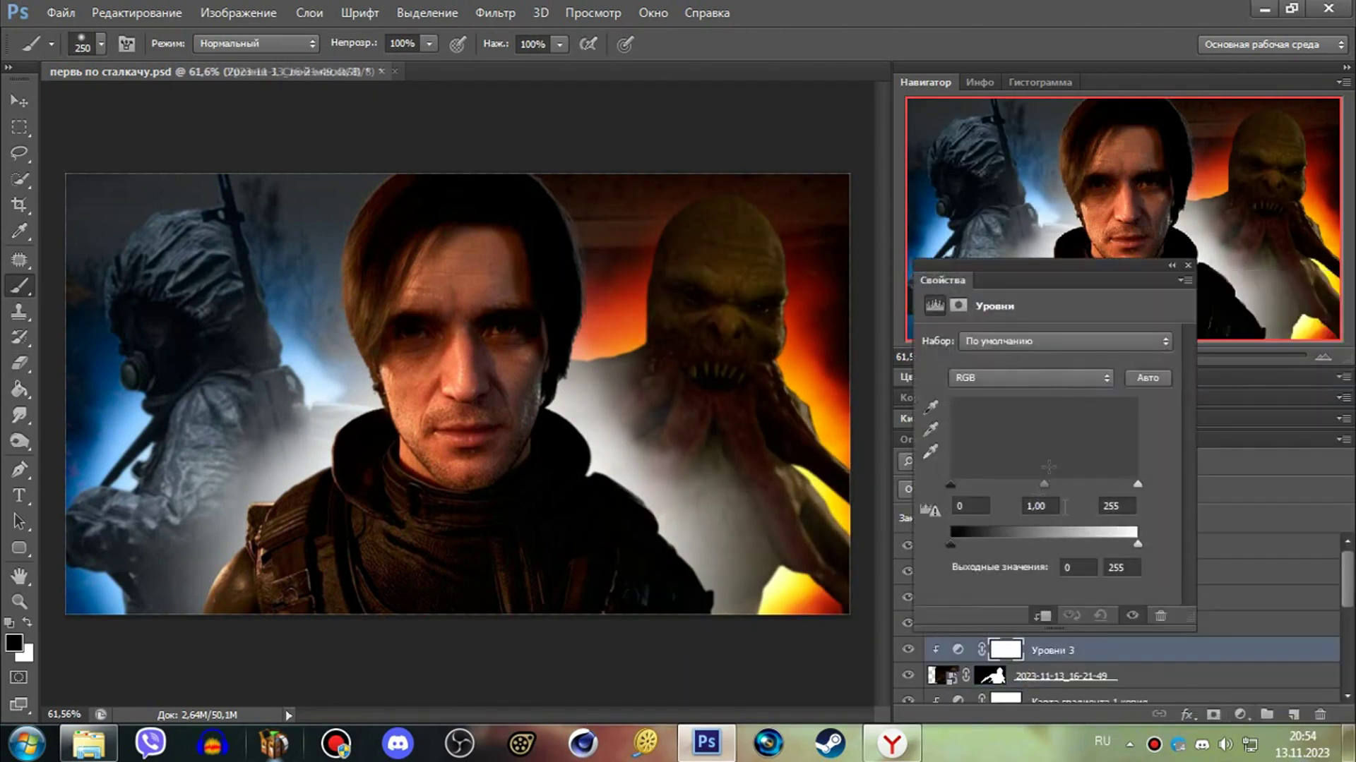
{"action": "mouse_move", "coordinate": [950, 544]}
{"action": "left_mouse_down"}
{"action": "mouse_move", "coordinate": [993, 548]}
{"action": "mouse_move", "coordinate": [977, 548]}
{"action": "left_mouse_up"}
{"action": "left_click", "coordinate": [1187, 266]}
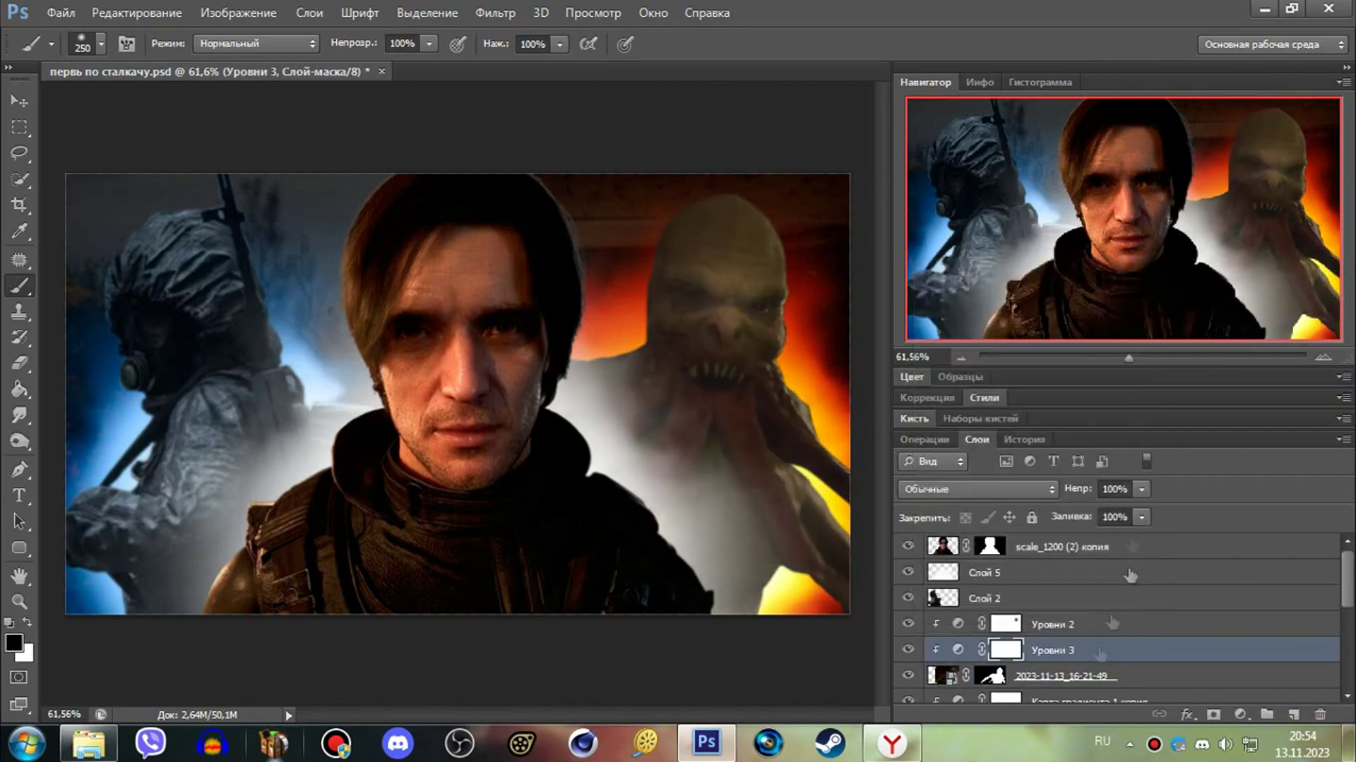
- Add a clipped Curves adjustment bent upward to brighten the mutant
{"action": "left_click", "coordinate": [1240, 714]}
{"action": "left_click", "coordinate": [1066, 533]}
{"action": "left_click_drag", "start_coordinate": [1059, 491], "coordinate": [1036, 462]}
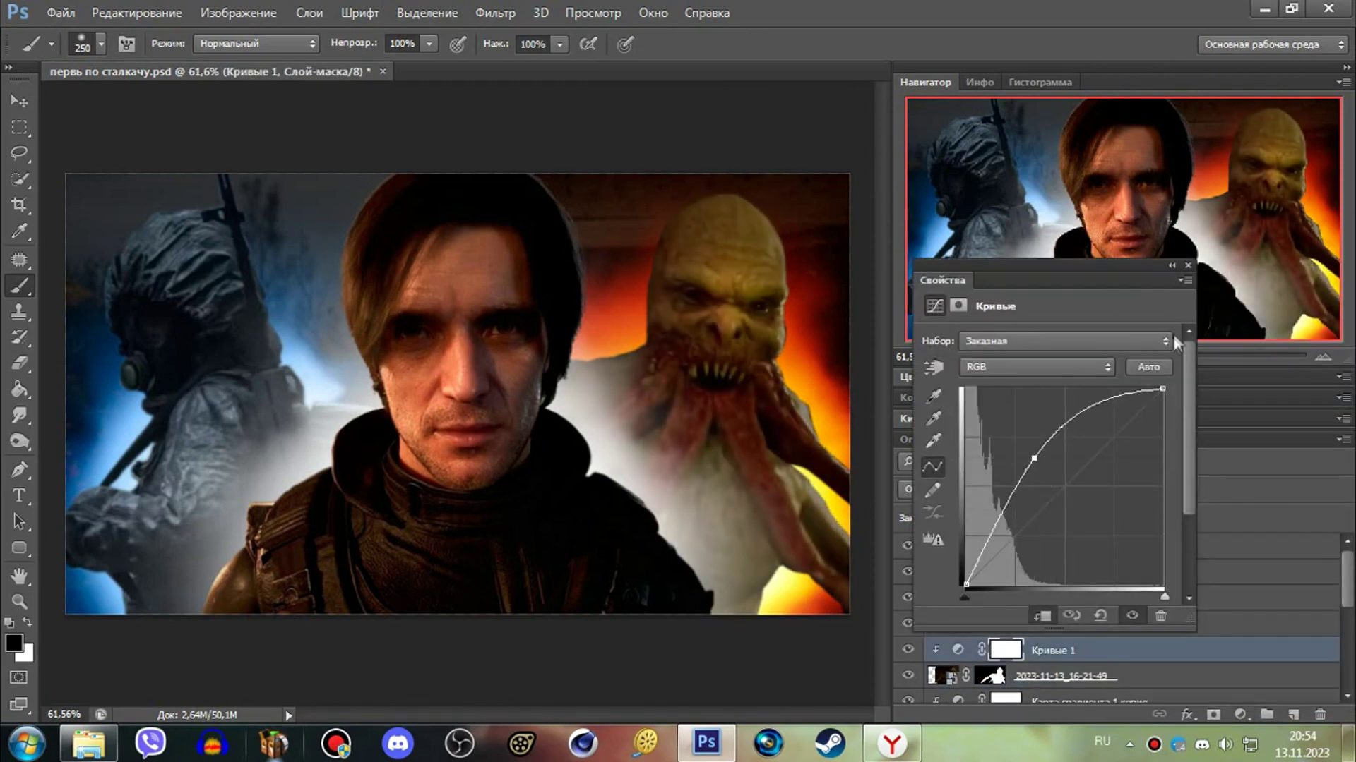
- Duplicate the Curves layer, move the copy up and clip it to Слой 2
{"action": "left_click", "coordinate": [1187, 266]}
{"action": "right_click", "coordinate": [1052, 651]}
{"action": "key", "text": "Return"}
{"action": "mouse_move", "coordinate": [1059, 650]}
{"action": "left_mouse_down"}
{"action": "mouse_move", "coordinate": [1066, 577]}
{"action": "mouse_move", "coordinate": [1066, 598]}
{"action": "left_mouse_up"}
{"action": "right_click", "coordinate": [962, 599]}
{"action": "key", "text": "Escape"}
{"action": "left_click", "coordinate": [989, 239]}
{"action": "left_click", "coordinate": [962, 599]}
{"action": "left_click", "coordinate": [1188, 266]}
- Lower Уровни 2 output to darken the mutant, painting its mouth back bright on the mask
{"action": "left_click", "coordinate": [958, 650]}
{"action": "left_click_drag", "start_coordinate": [939, 541], "coordinate": [983, 541]}
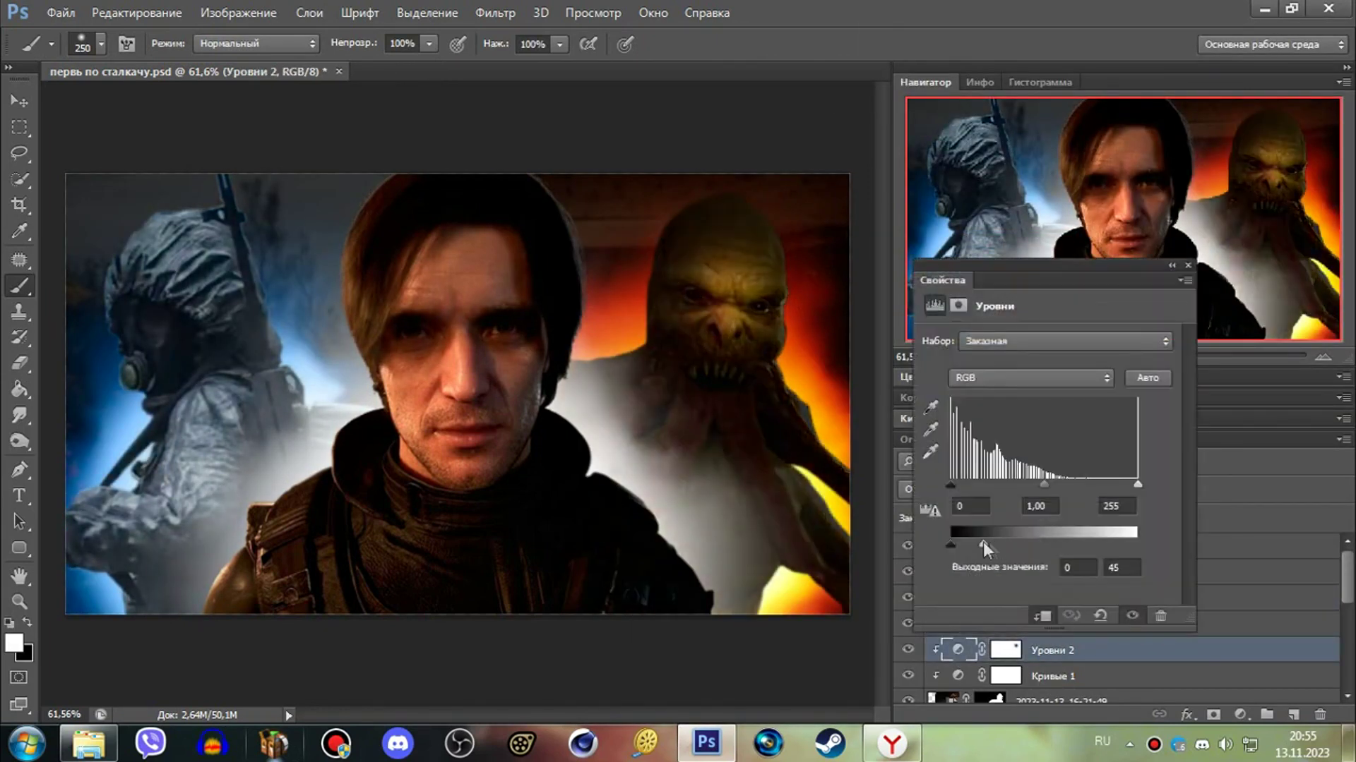
{"action": "left_click", "coordinate": [1188, 265]}
{"action": "left_click", "coordinate": [1005, 650]}
{"action": "key", "text": "x"}
{"action": "mouse_move", "coordinate": [720, 371]}
{"action": "left_mouse_down"}
{"action": "mouse_move", "coordinate": [781, 433]}
{"action": "mouse_move", "coordinate": [657, 519]}
{"action": "left_mouse_up"}
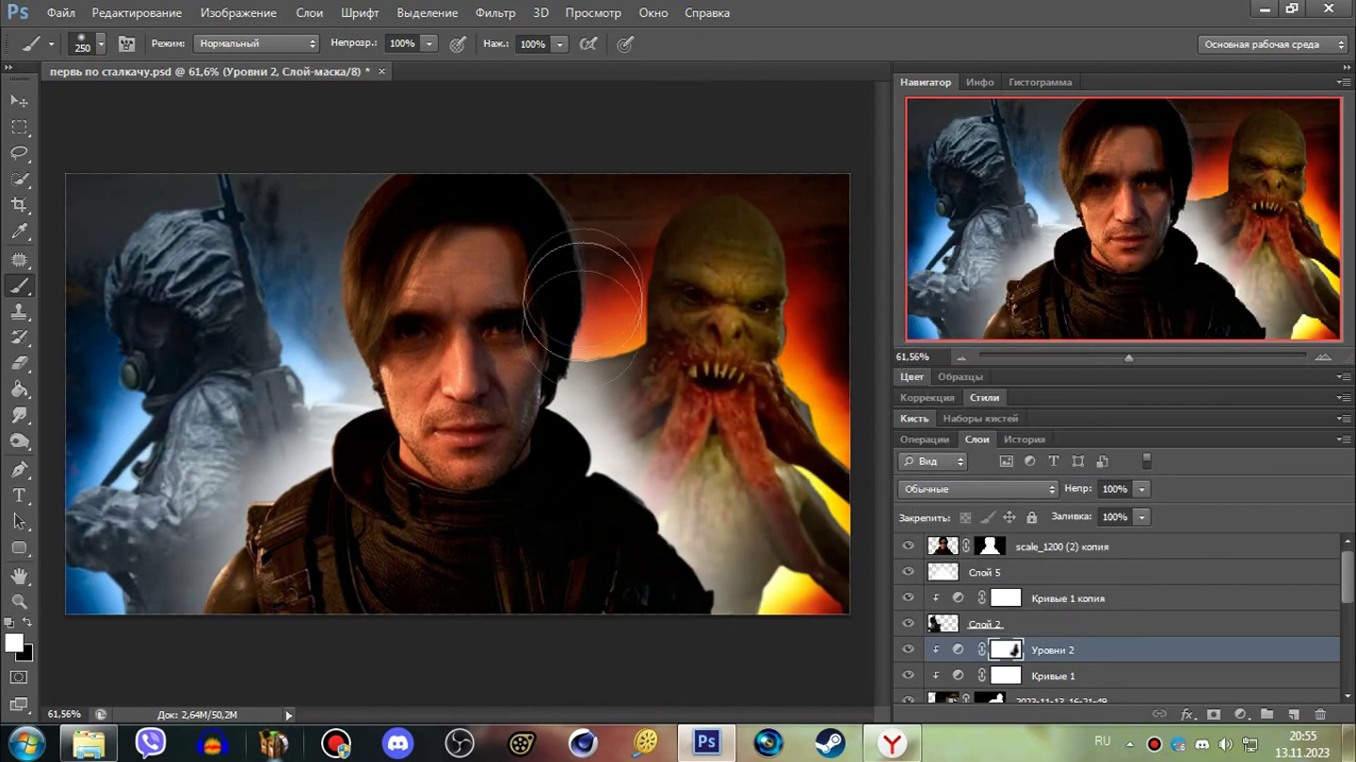
- Paint the Levels darkening onto the left stalker through its mask
{"action": "right_click", "coordinate": [1228, 597]}
{"action": "key", "text": "Escape"}
{"action": "mouse_move", "coordinate": [238, 321]}
{"action": "left_mouse_down"}
{"action": "mouse_move", "coordinate": [167, 317]}
{"action": "mouse_move", "coordinate": [182, 302]}
{"action": "mouse_move", "coordinate": [183, 331]}
{"action": "left_mouse_up"}
- Add a clipped Levels darkening the man, painting his face and chest back bright
{"action": "left_click", "coordinate": [1240, 714]}
{"action": "left_click", "coordinate": [988, 329]}
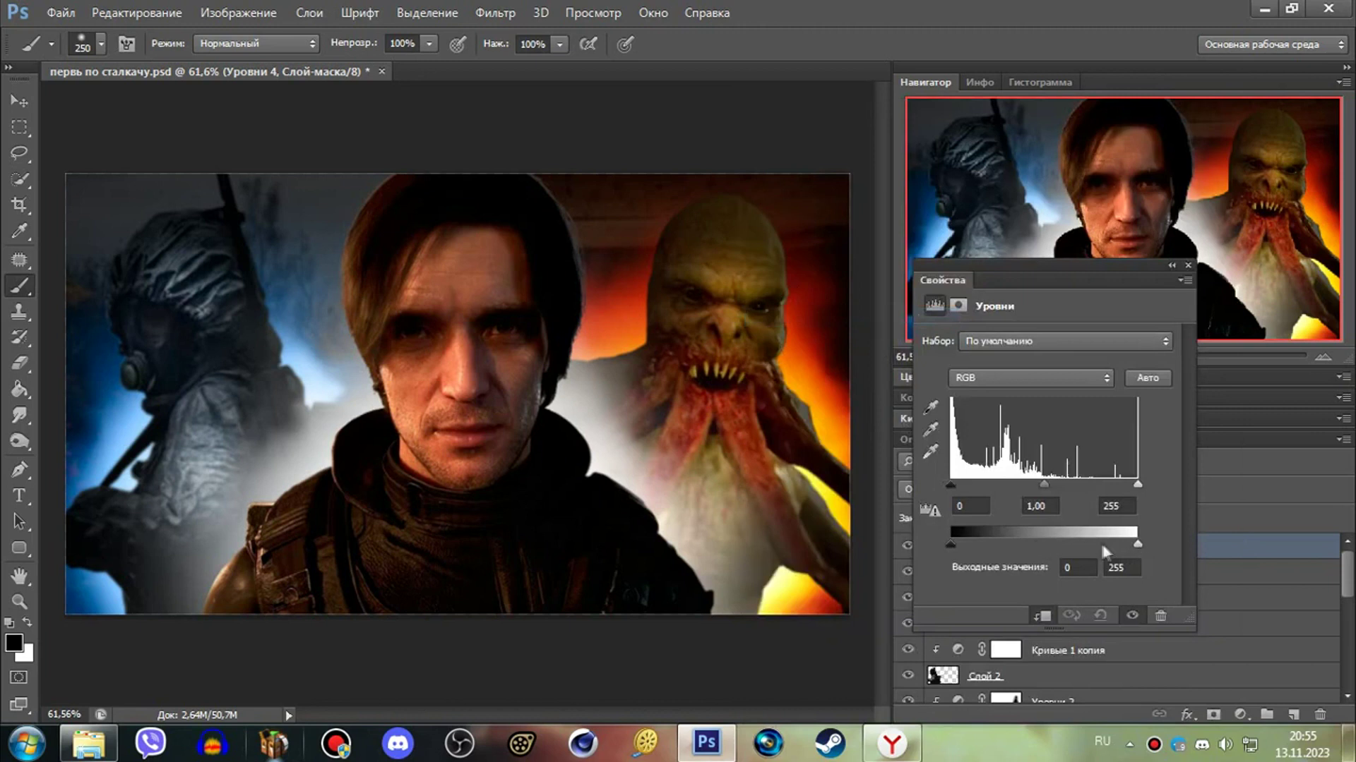
{"action": "left_click_drag", "start_coordinate": [1137, 543], "coordinate": [1009, 544]}
{"action": "key", "text": "bracketright"}
{"action": "key", "text": "bracketright"}
{"action": "key", "text": "bracketright"}
{"action": "mouse_move", "coordinate": [424, 296]}
{"action": "left_mouse_down"}
{"action": "mouse_move", "coordinate": [469, 439]}
{"action": "mouse_move", "coordinate": [469, 530]}
{"action": "mouse_move", "coordinate": [489, 594]}
{"action": "mouse_move", "coordinate": [393, 529]}
{"action": "left_mouse_up"}
{"action": "key", "text": "bracketleft"}
{"action": "key", "text": "bracketleft"}
{"action": "left_click_drag", "start_coordinate": [438, 233], "coordinate": [483, 260]}
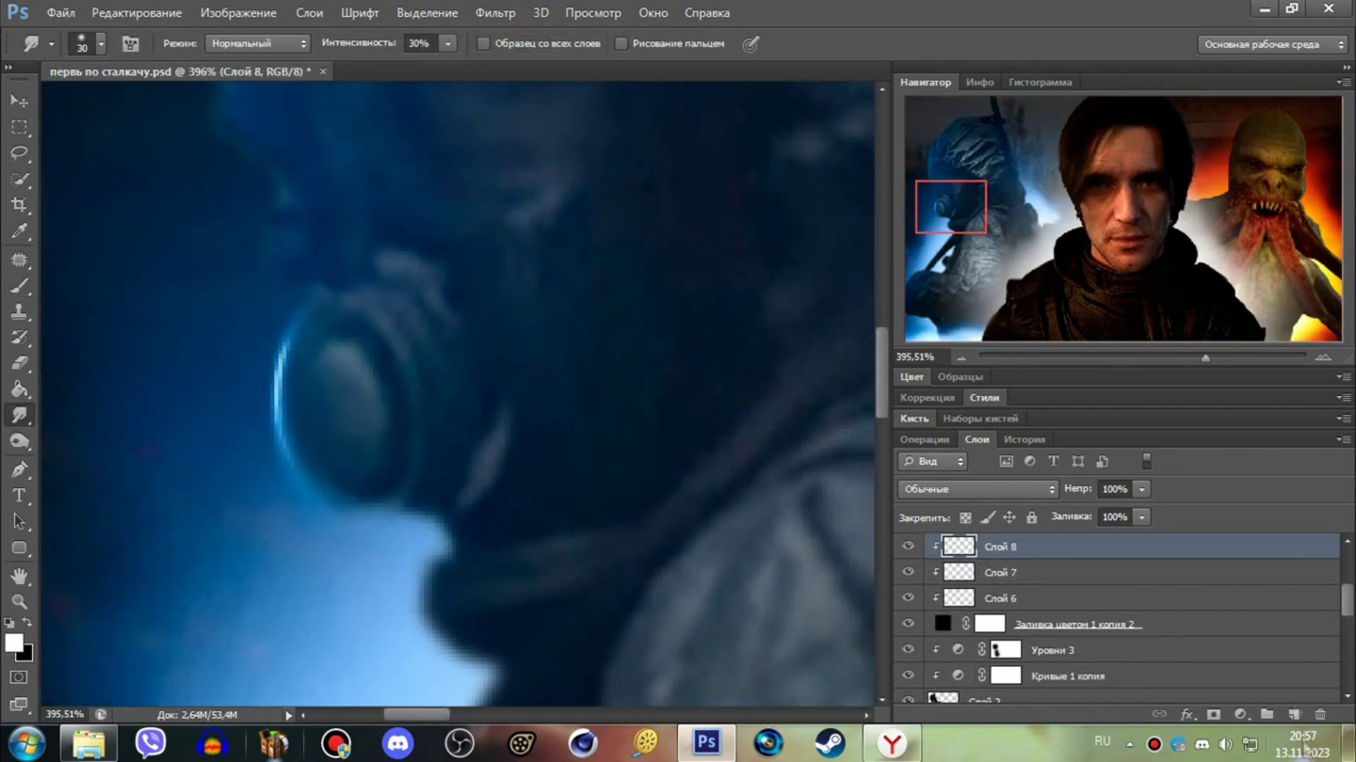
- On two new layers, paint a white arc and dab onto the eyepiece rim
{"action": "key", "text": "ctrl+shift+alt+n"}
{"action": "mouse_move", "coordinate": [319, 344]}
{"action": "left_mouse_down"}
{"action": "mouse_move", "coordinate": [311, 427]}
{"action": "mouse_move", "coordinate": [329, 424]}
{"action": "left_mouse_up"}
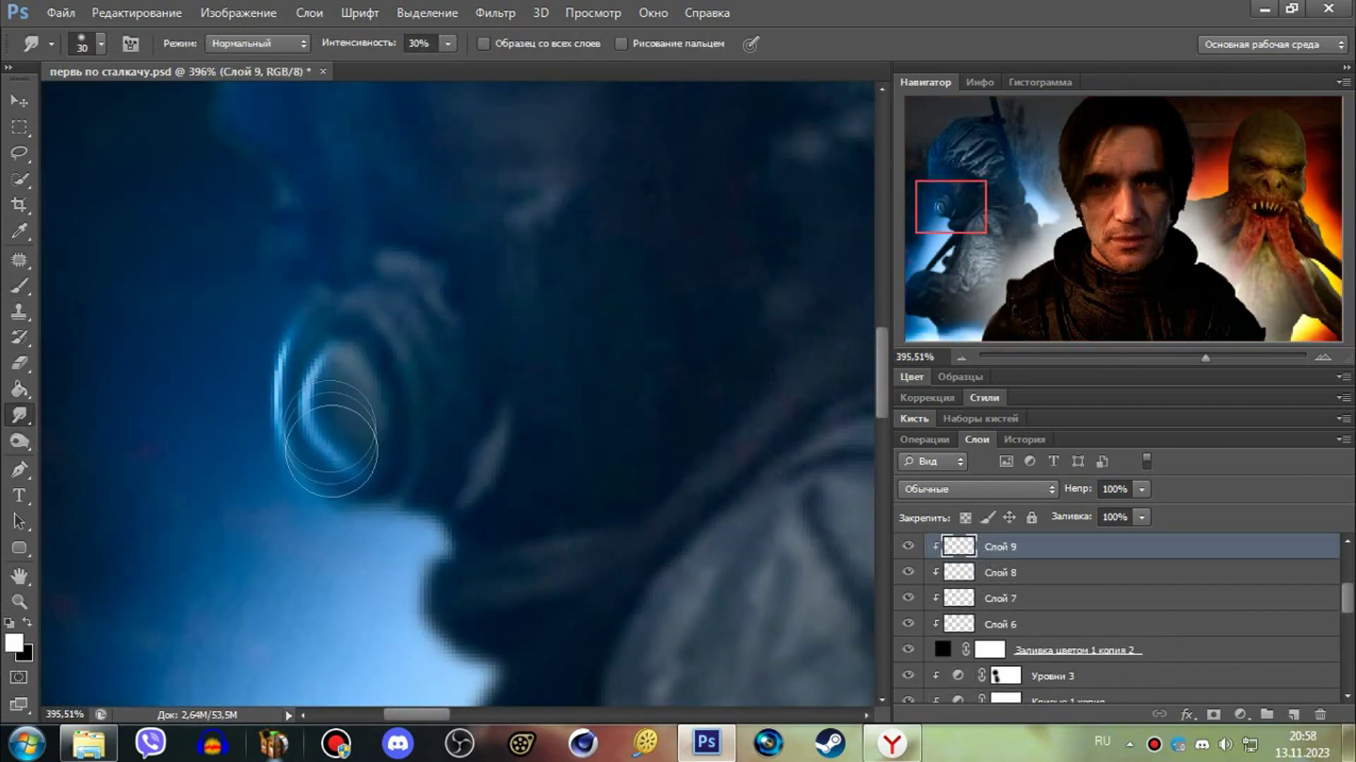
{"action": "scroll", "coordinate": [431, 349], "scroll_direction": "up", "scroll_amount": 3}
{"action": "key", "text": "ctrl+shift+alt+n"}
{"action": "key", "text": "b"}
{"action": "left_click", "coordinate": [291, 441]}
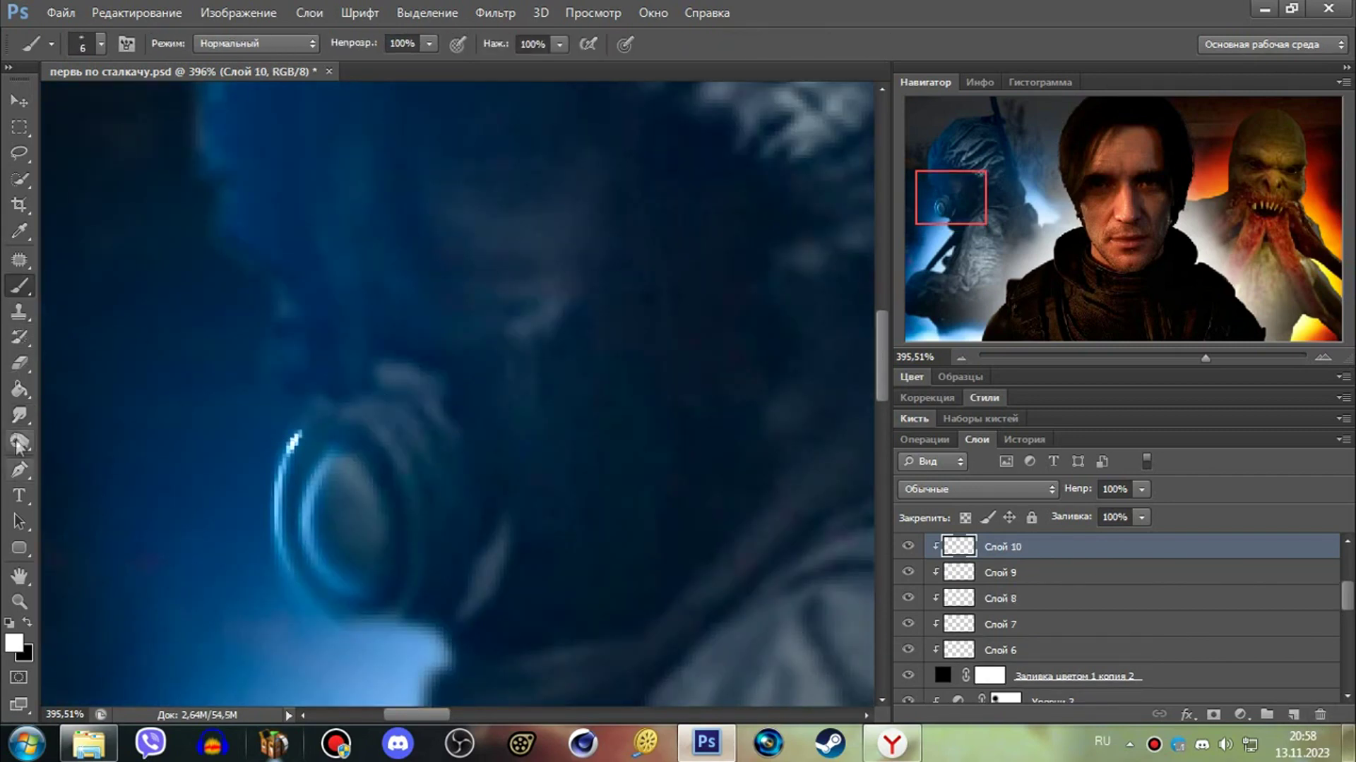
- Smudge the white eyepiece highlight into a soft glow
{"action": "key", "text": "r"}
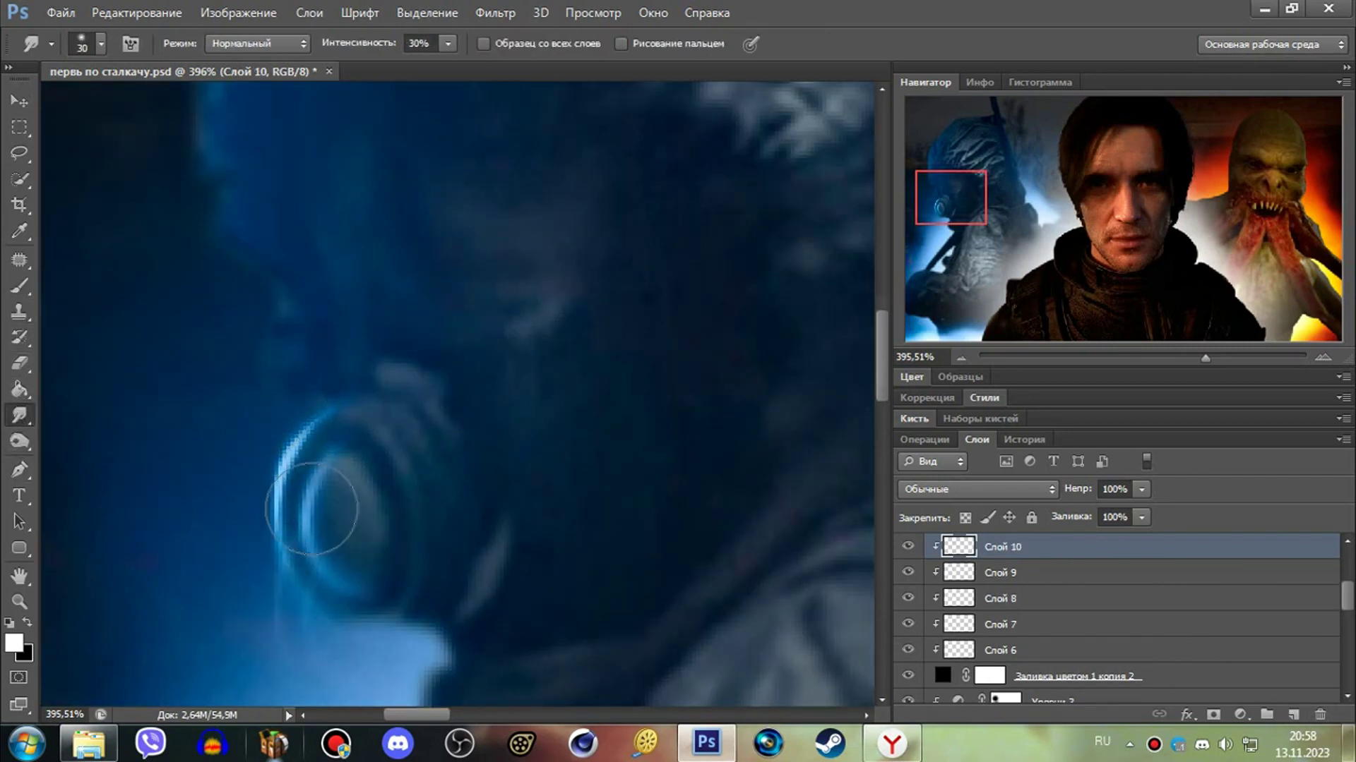
{"action": "scroll", "coordinate": [309, 508], "scroll_direction": "down", "scroll_amount": 3}
{"action": "key", "text": "b"}
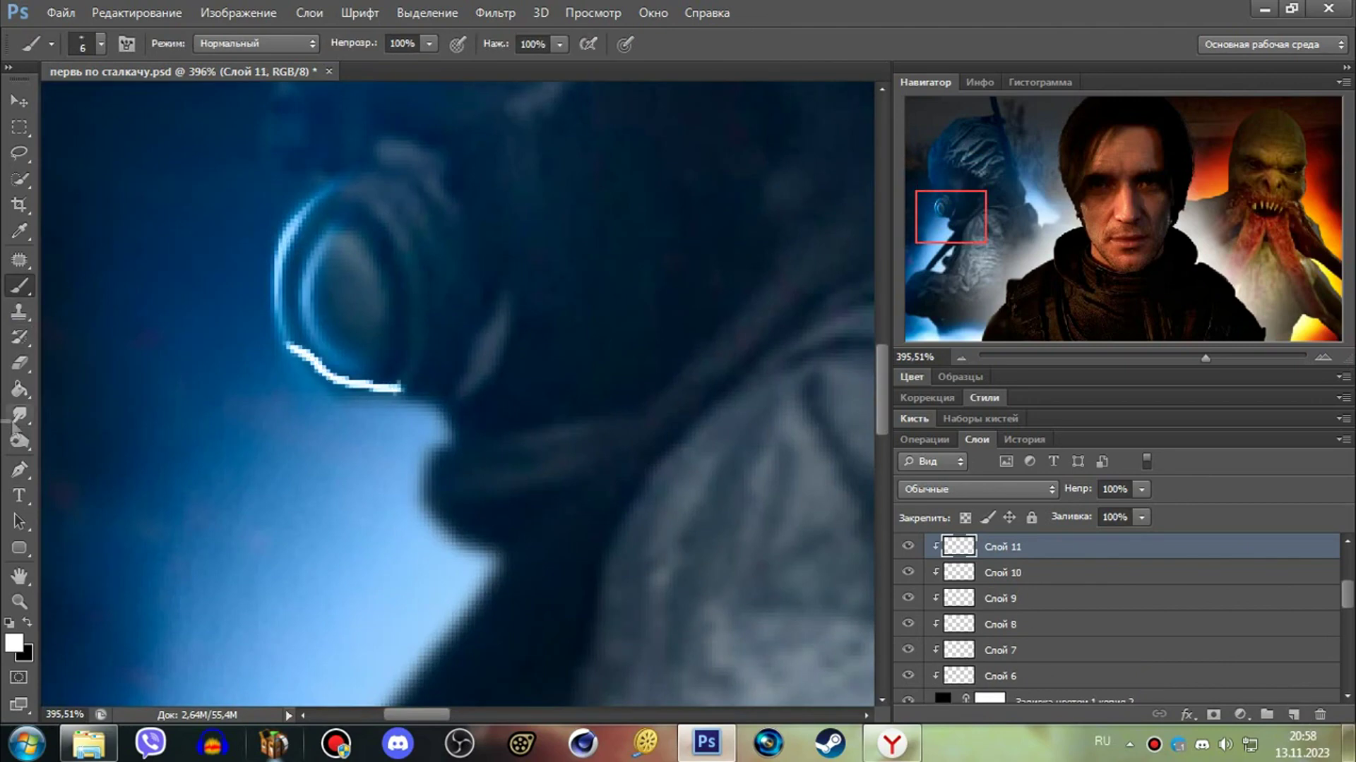
{"action": "key", "text": "r"}
{"action": "scroll", "coordinate": [346, 393], "scroll_direction": "up", "scroll_amount": 5}
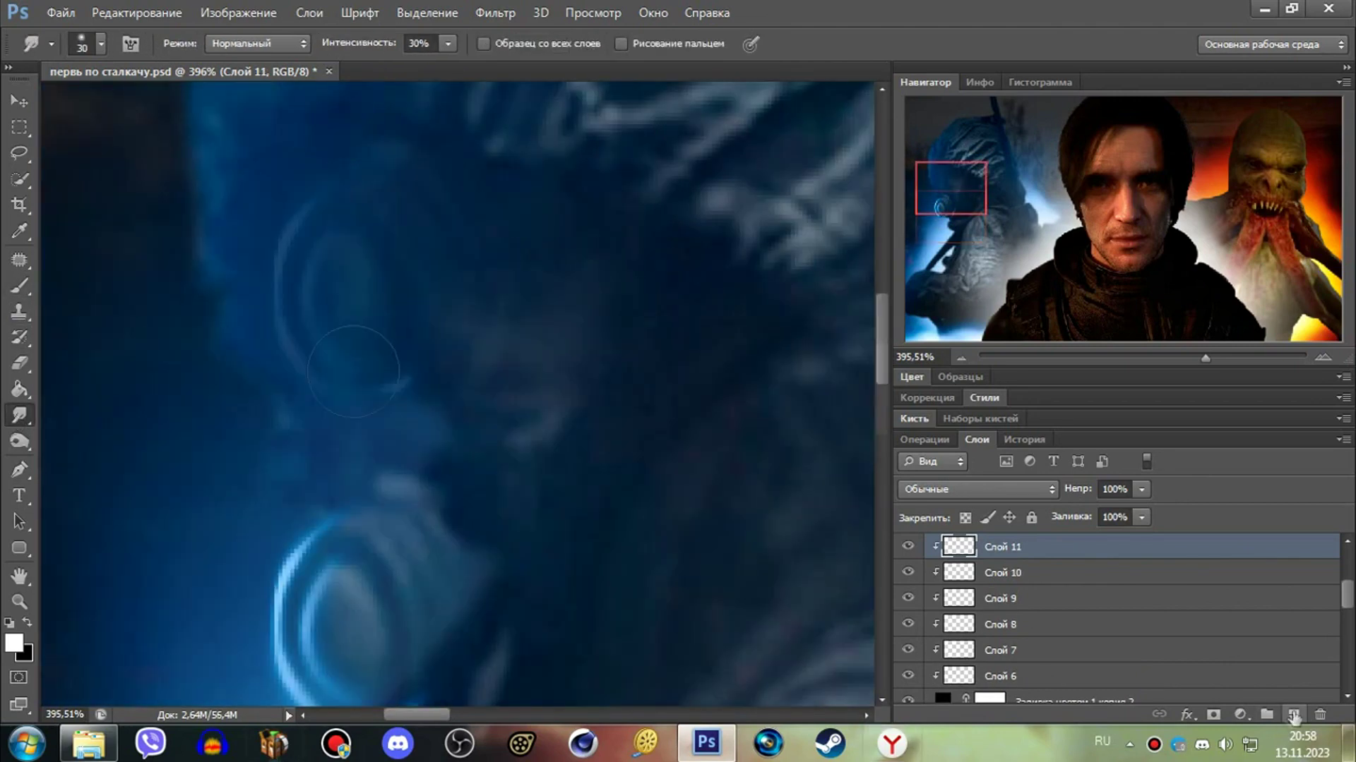
- On a new layer above Слой 12, trace a thin light line up the face's edge
{"action": "key", "text": "ctrl+shift+alt+n"}
{"action": "key", "text": "j"}
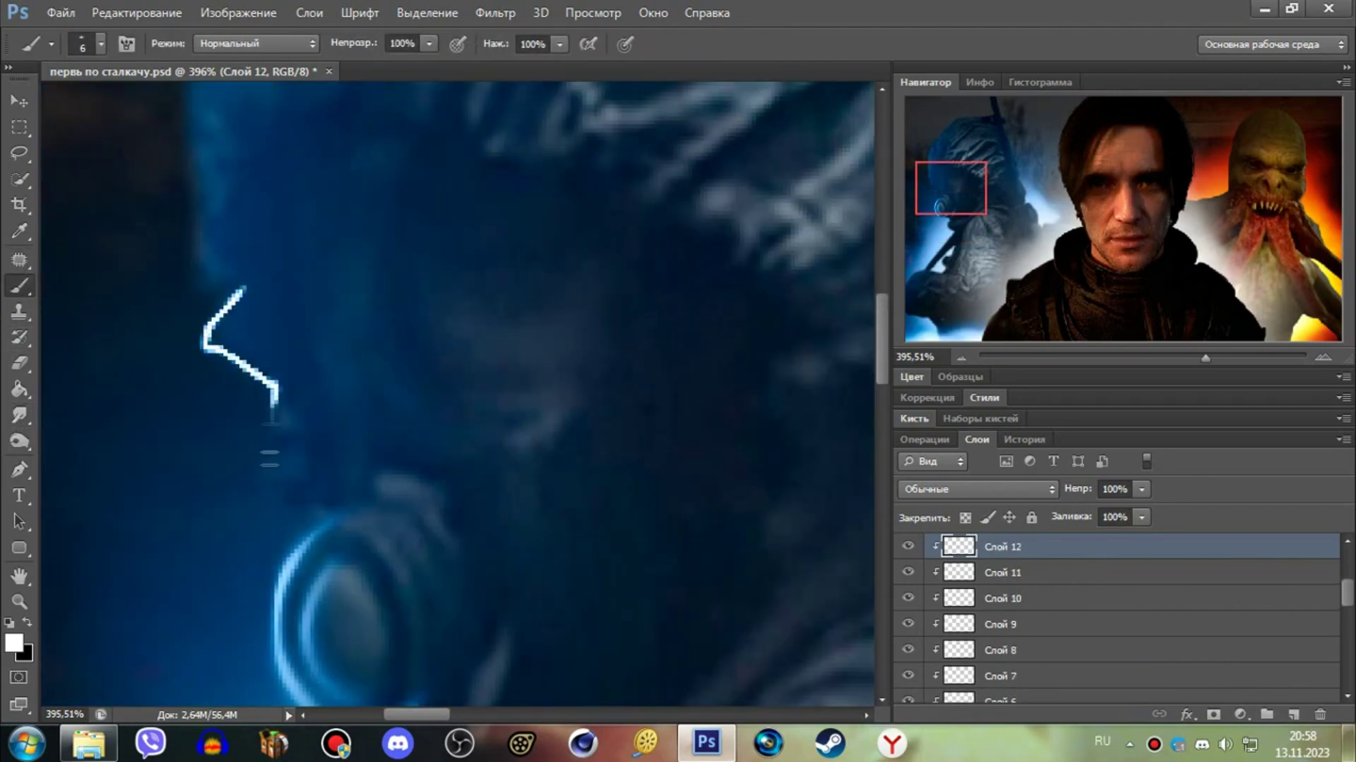
{"action": "left_click", "coordinate": [24, 424]}
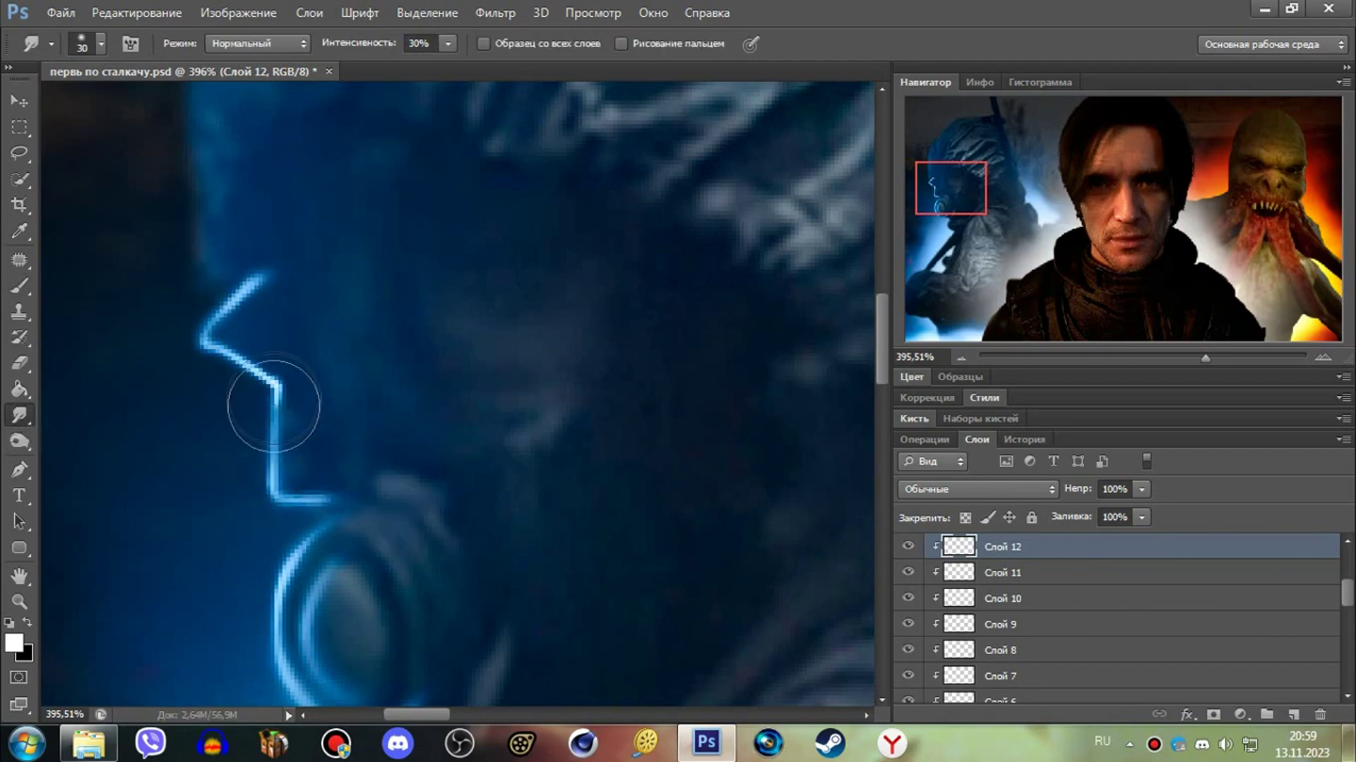
{"action": "scroll", "coordinate": [273, 406], "scroll_direction": "up", "scroll_amount": 1}
{"action": "left_click", "coordinate": [1293, 714]}
{"action": "scroll", "coordinate": [218, 393], "scroll_direction": "up", "scroll_amount": 4}
{"action": "key", "text": "b"}
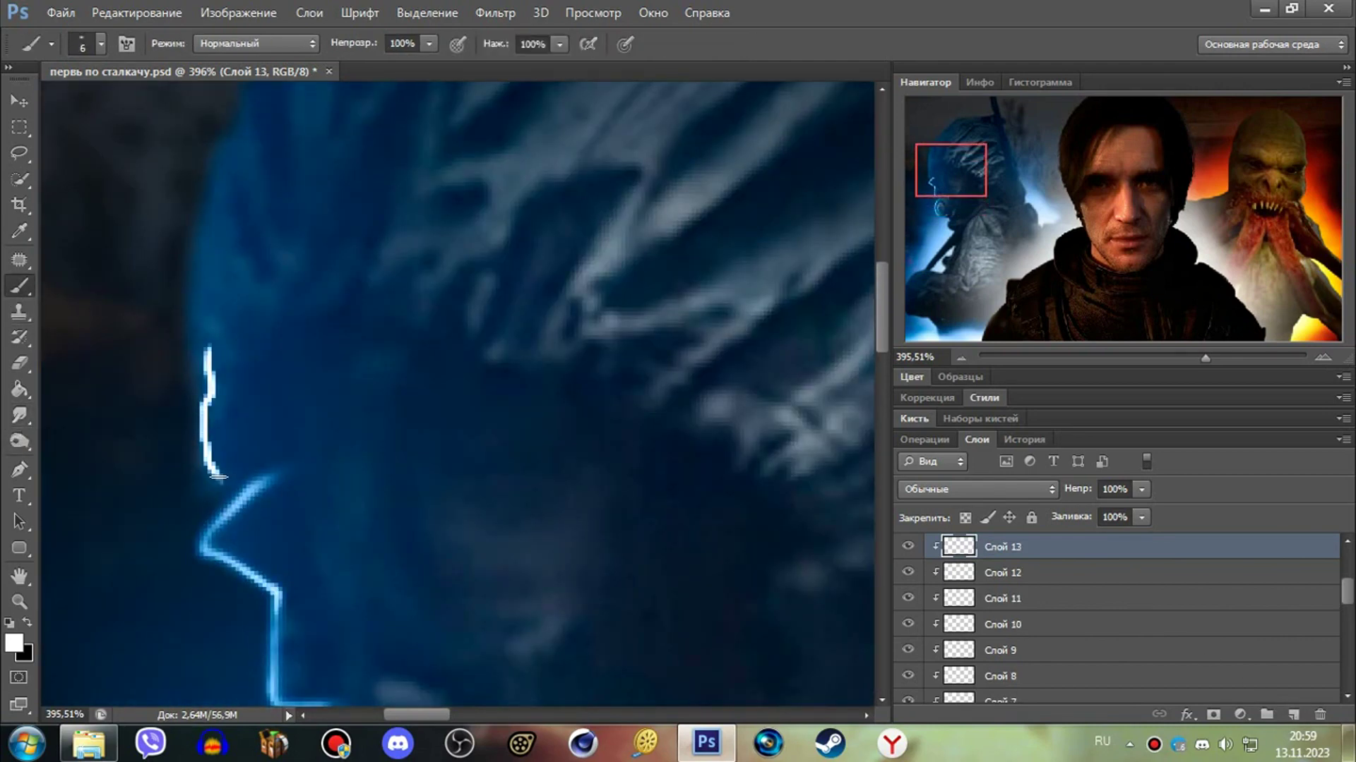
{"action": "key", "text": "r"}
{"action": "left_click_drag", "start_coordinate": [212, 462], "coordinate": [197, 488]}
{"action": "scroll", "coordinate": [145, 184], "scroll_direction": "down", "scroll_amount": 3}
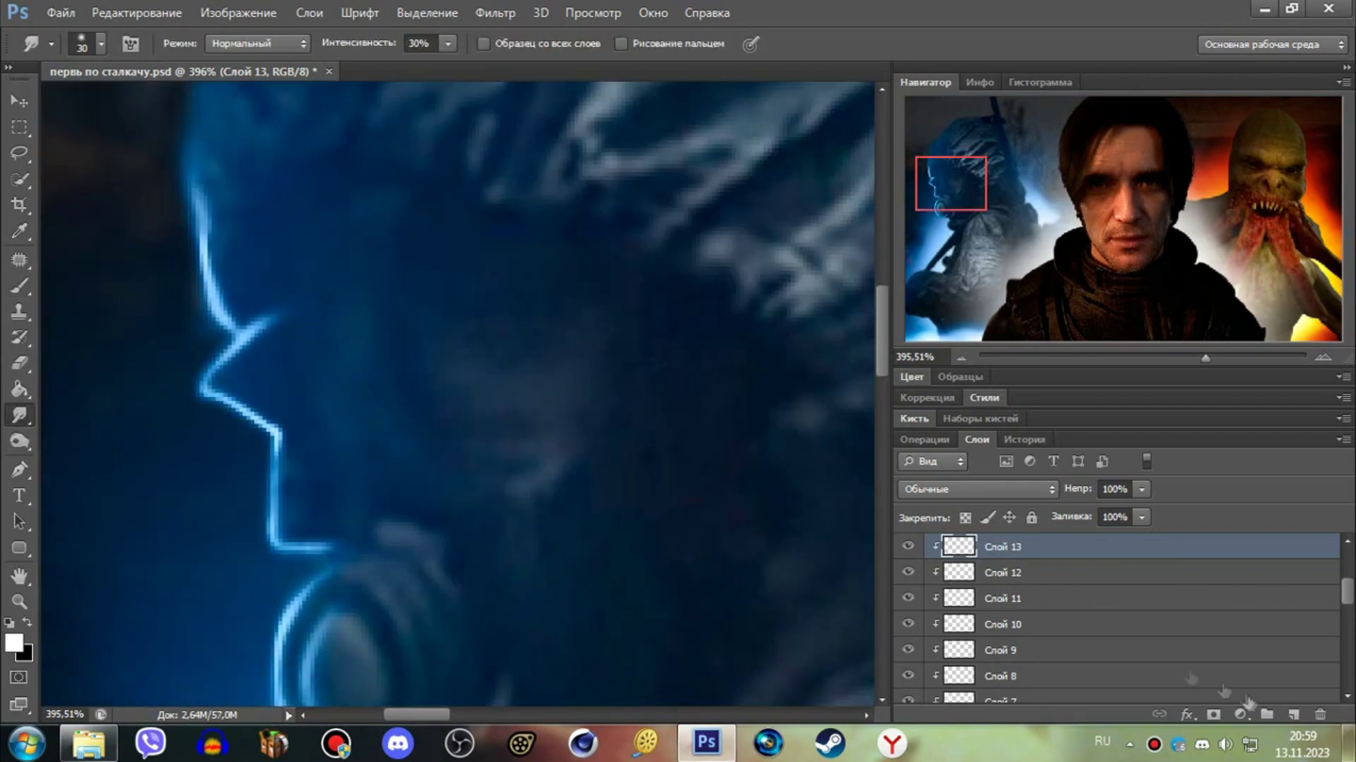
- Smudge the face-edge stroke into a soft glow and lower its opacity to 35%
{"action": "left_click", "coordinate": [17, 290]}
{"action": "left_click", "coordinate": [19, 415]}
{"action": "left_click_drag", "start_coordinate": [332, 290], "coordinate": [328, 488]}
{"action": "mouse_move", "coordinate": [315, 357]}
{"action": "left_mouse_down"}
{"action": "mouse_move", "coordinate": [353, 233]}
{"action": "mouse_move", "coordinate": [332, 551]}
{"action": "left_mouse_up"}
{"action": "left_click_drag", "start_coordinate": [1141, 489], "coordinate": [1077, 517]}
- Smear a white stroke down-left into a glow along the figure's edge
{"action": "key", "text": "b"}
{"action": "scroll", "coordinate": [393, 373], "scroll_direction": "up", "scroll_amount": 2}
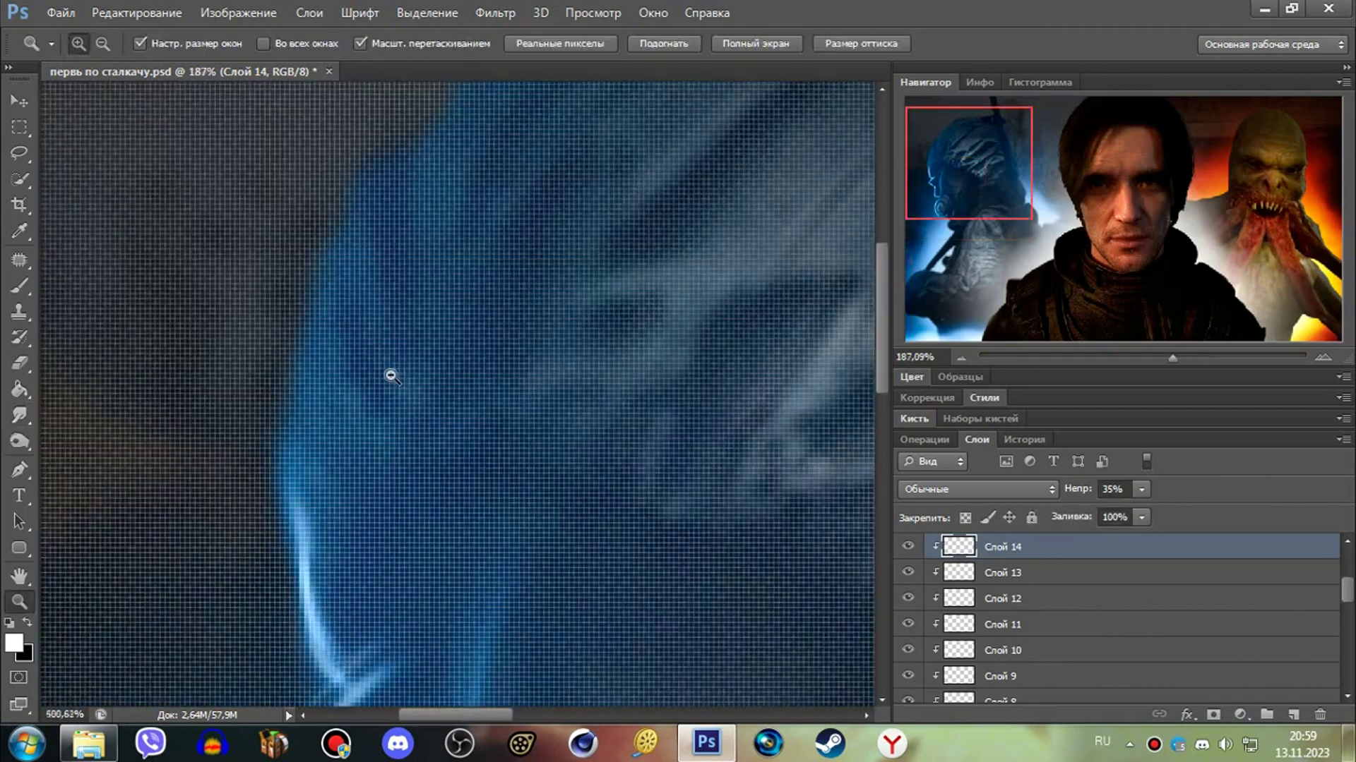
{"action": "scroll", "coordinate": [392, 372], "scroll_direction": "down", "scroll_amount": 2}
{"action": "scroll", "coordinate": [635, 459], "scroll_direction": "down", "scroll_amount": 1}
{"action": "mouse_move", "coordinate": [647, 443]}
{"action": "left_mouse_down"}
{"action": "mouse_move", "coordinate": [641, 410]}
{"action": "mouse_move", "coordinate": [608, 536]}
{"action": "left_mouse_up"}
{"action": "key", "text": "r"}
{"action": "scroll", "coordinate": [669, 435], "scroll_direction": "up", "scroll_amount": 2}
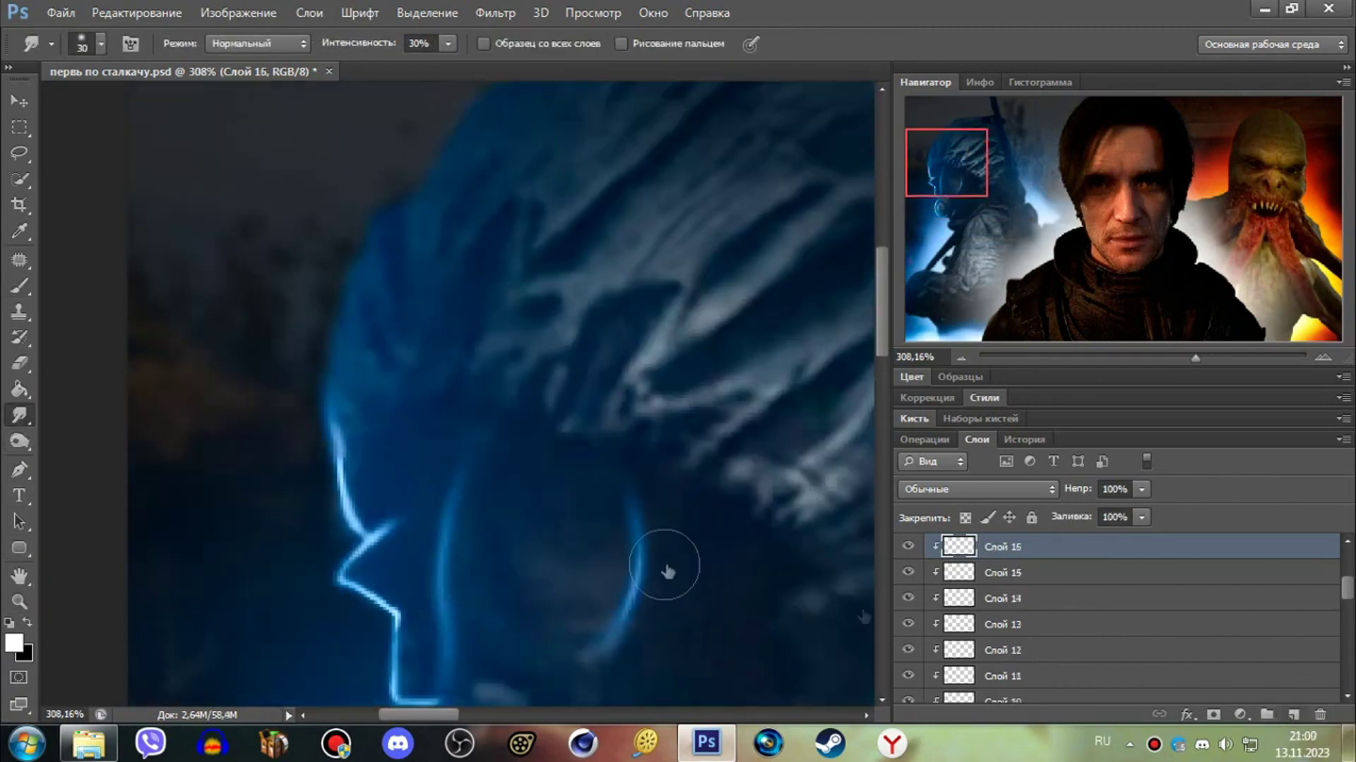
{"action": "scroll", "coordinate": [665, 565], "scroll_direction": "up", "scroll_amount": 2}
- On new layers above Слой 16, smear the glowing line's top up-right
{"action": "key", "text": "ctrl+shift+alt+n"}
{"action": "key", "text": "b"}
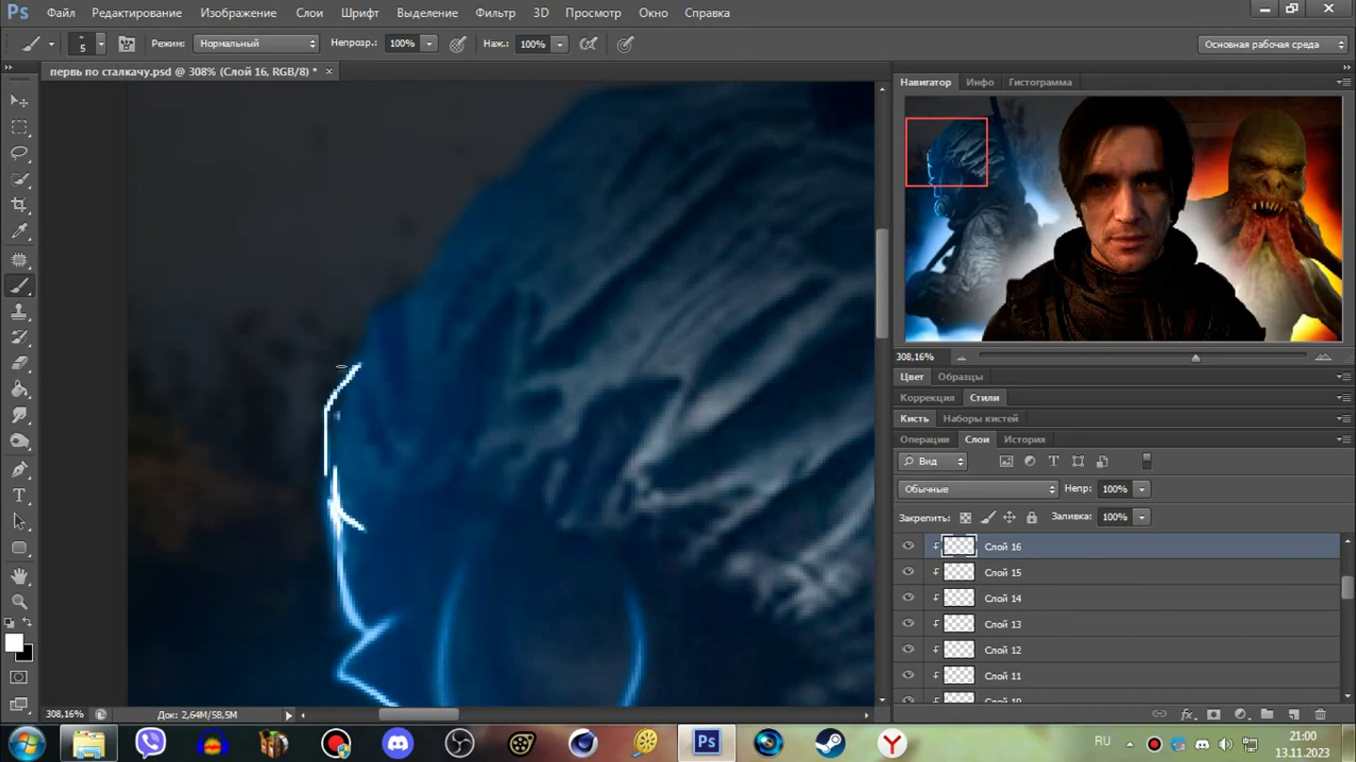
{"action": "left_click", "coordinate": [19, 416]}
{"action": "left_click_drag", "start_coordinate": [401, 303], "coordinate": [452, 268]}
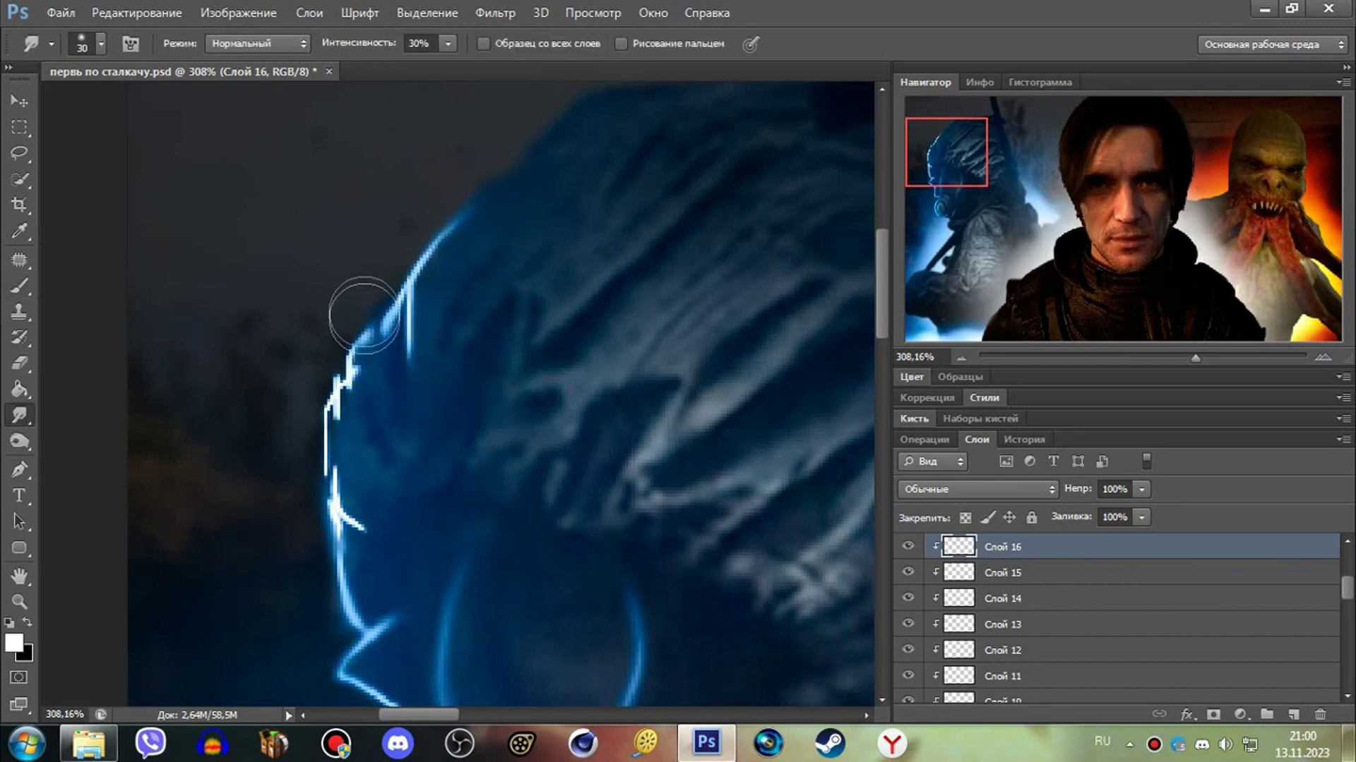
{"action": "scroll", "coordinate": [487, 387], "scroll_direction": "up", "scroll_amount": 2}
{"action": "key", "text": "ctrl+shift+alt+n"}
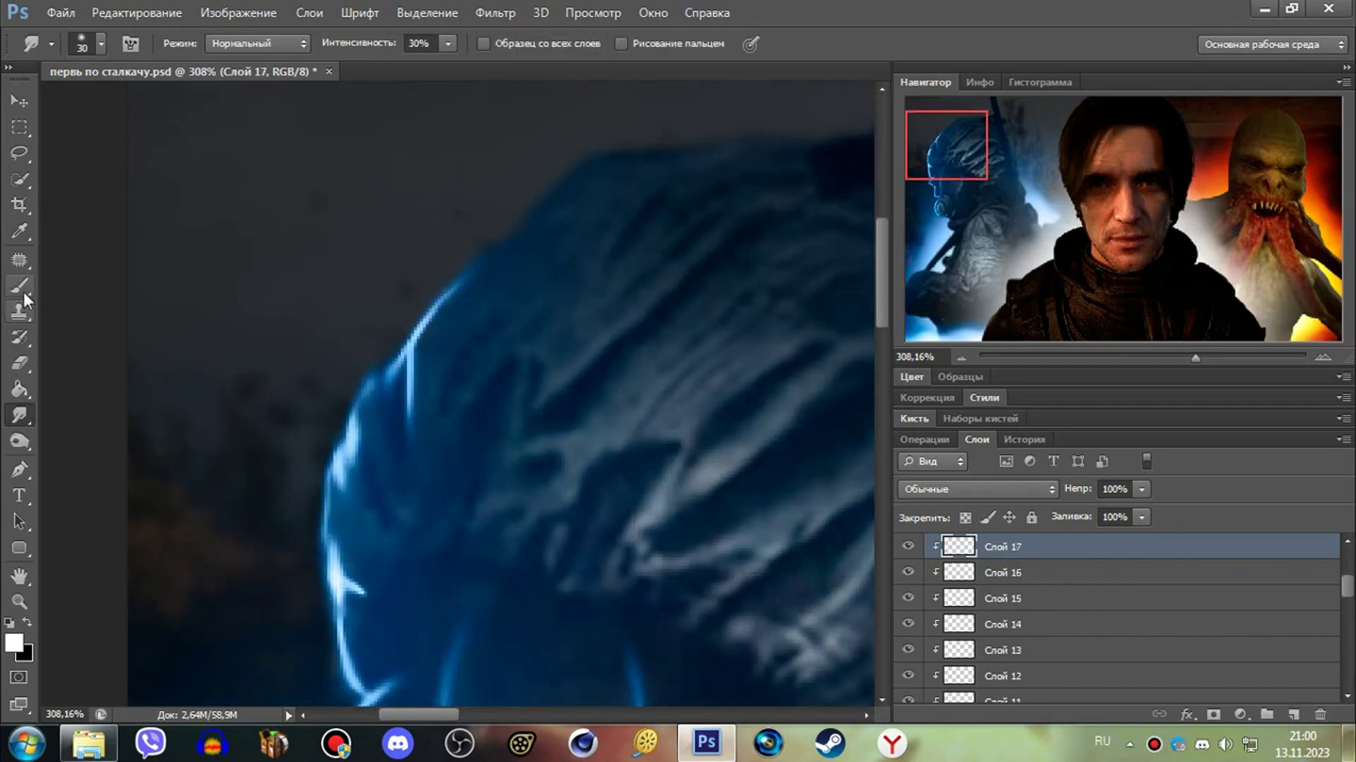
{"action": "key", "text": "b"}
{"action": "left_click", "coordinate": [19, 417]}
{"action": "scroll", "coordinate": [764, 493], "scroll_direction": "down", "scroll_amount": 2}
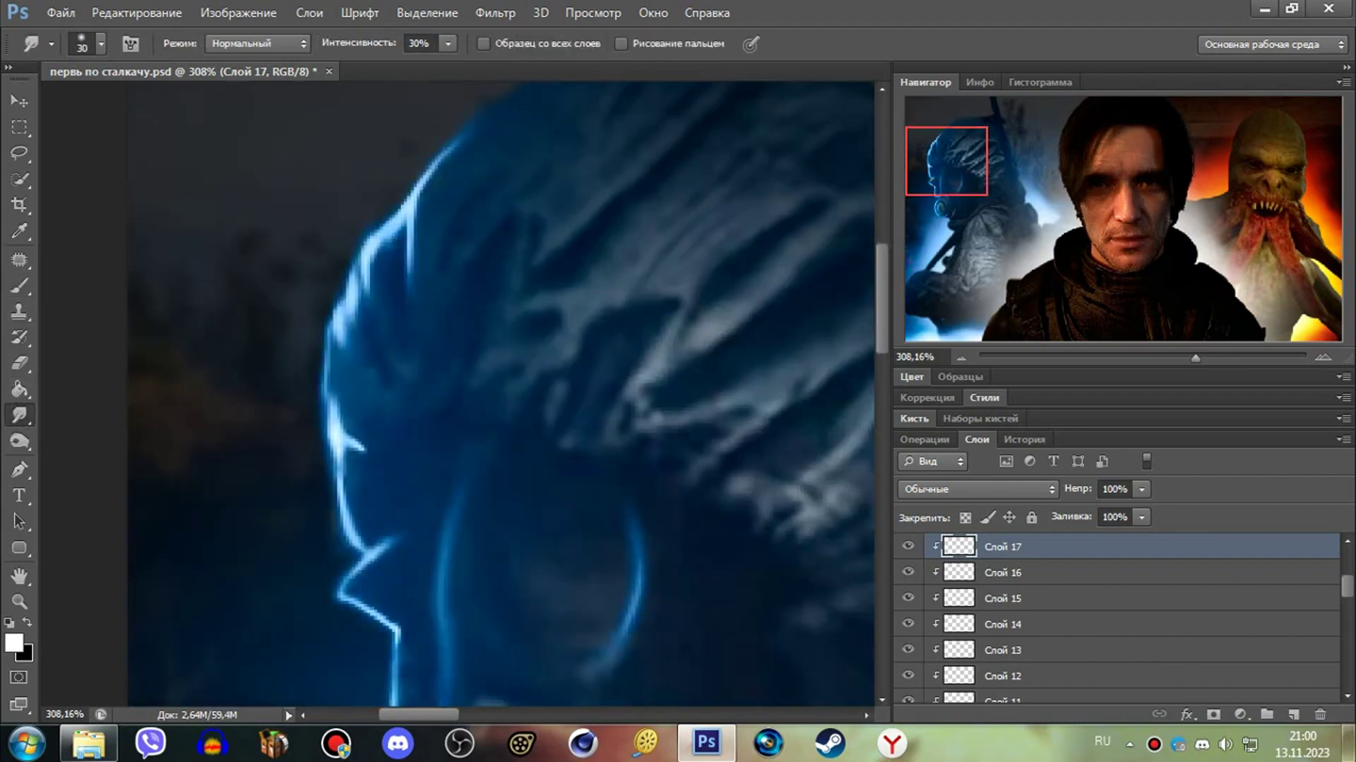
{"action": "left_click", "coordinate": [20, 287]}
- Zoom in on the head top and blend a short light stroke into the blue edge
{"action": "key", "text": "ctrl+shift+alt+n"}
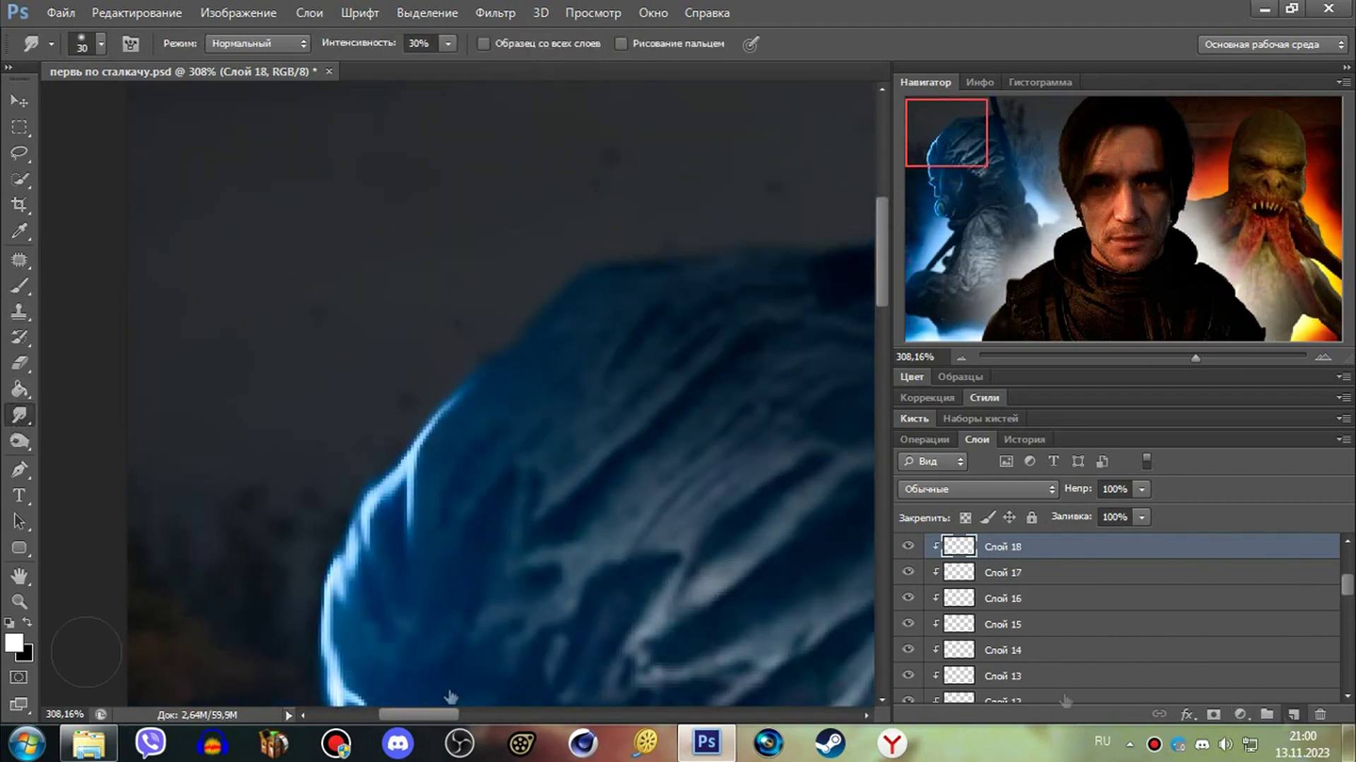
{"action": "key", "text": "z"}
{"action": "left_click", "coordinate": [293, 466], "text": "alt"}
{"action": "left_click_drag", "start_coordinate": [475, 433], "coordinate": [537, 433]}
{"action": "key", "text": "b"}
{"action": "left_click_drag", "start_coordinate": [288, 423], "coordinate": [387, 317]}
{"action": "left_click", "coordinate": [19, 417]}
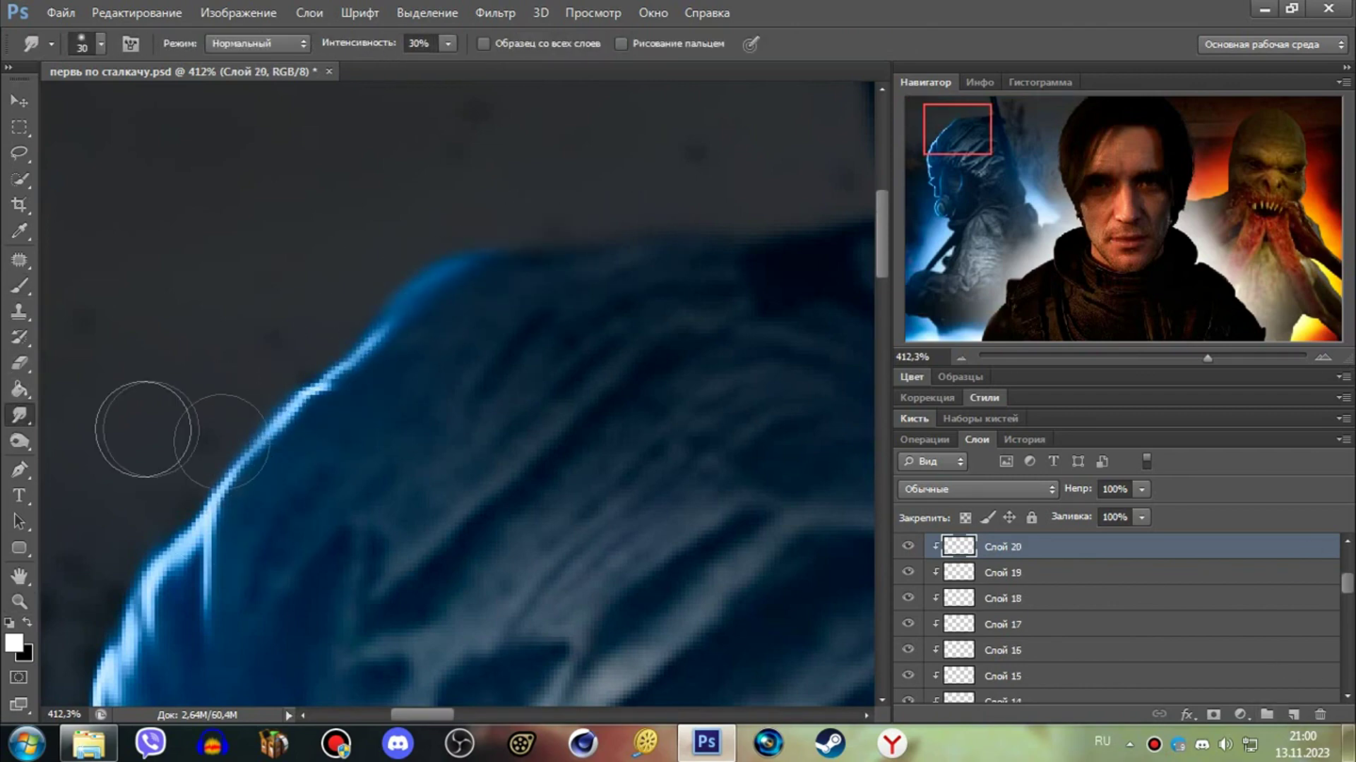
- On a new layer above Слой 19, trace and smudge a light line over the head top
{"action": "key", "text": "b"}
{"action": "key", "text": "ctrl+shift+alt+n"}
{"action": "left_click", "coordinate": [19, 416]}
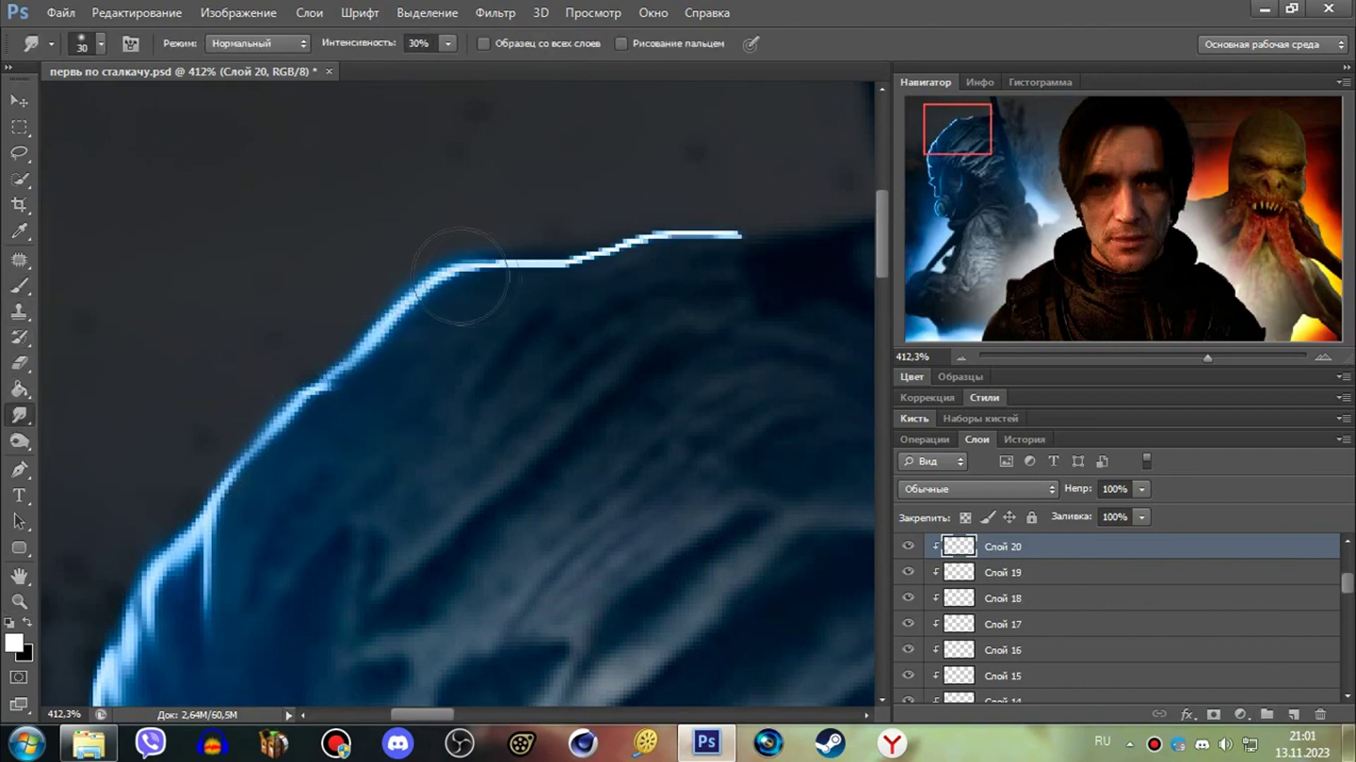
{"action": "key", "text": "z"}
{"action": "left_click", "coordinate": [17, 291]}
{"action": "mouse_move", "coordinate": [509, 238]}
{"action": "left_mouse_down"}
{"action": "mouse_move", "coordinate": [586, 236]}
{"action": "mouse_move", "coordinate": [530, 227]}
{"action": "left_mouse_up"}
{"action": "left_click", "coordinate": [19, 417]}
- Add a short streak below the glowing edge and smear another white stroke into the glow
{"action": "left_click", "coordinate": [19, 286]}
{"action": "mouse_move", "coordinate": [485, 303]}
{"action": "left_mouse_down"}
{"action": "mouse_move", "coordinate": [541, 280]}
{"action": "mouse_move", "coordinate": [485, 353]}
{"action": "left_mouse_up"}
{"action": "left_click", "coordinate": [19, 417]}
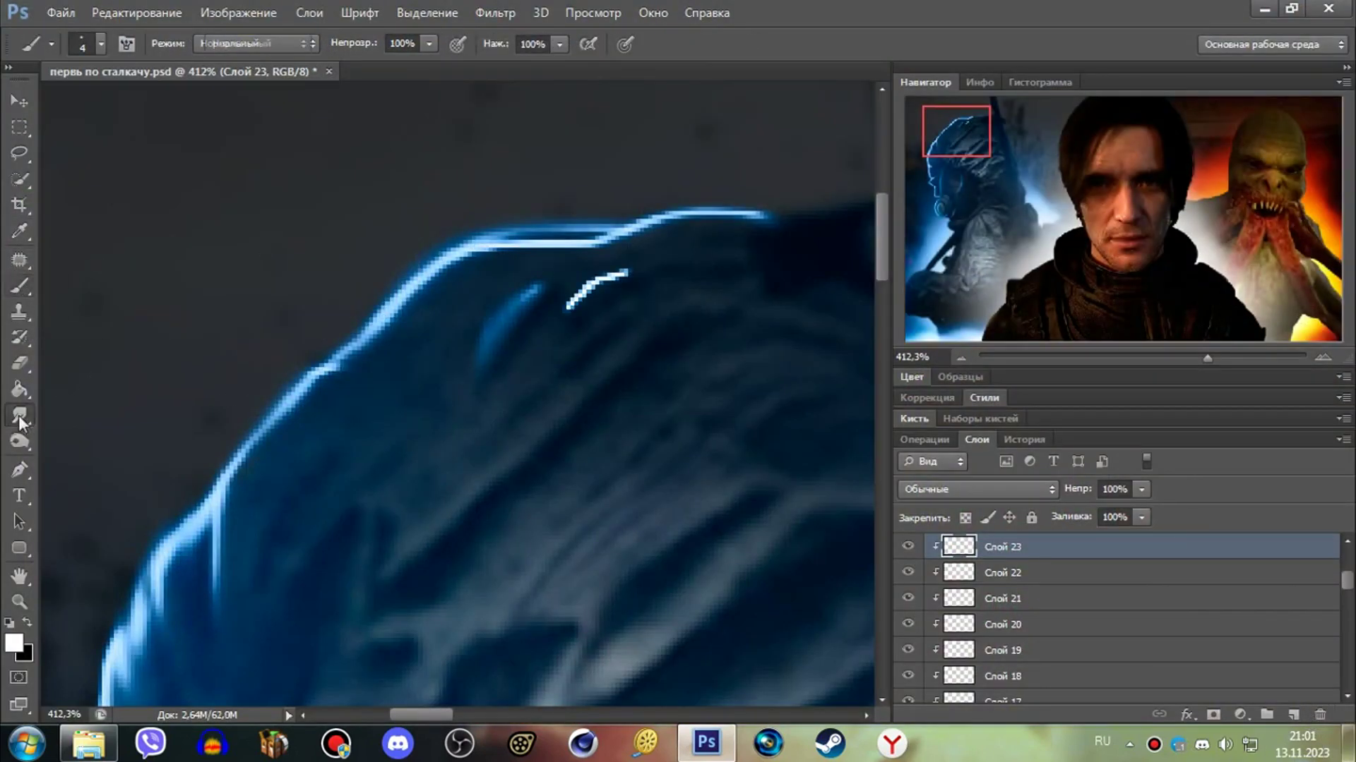
{"action": "left_click", "coordinate": [19, 416]}
{"action": "left_click_drag", "start_coordinate": [569, 307], "coordinate": [608, 274]}
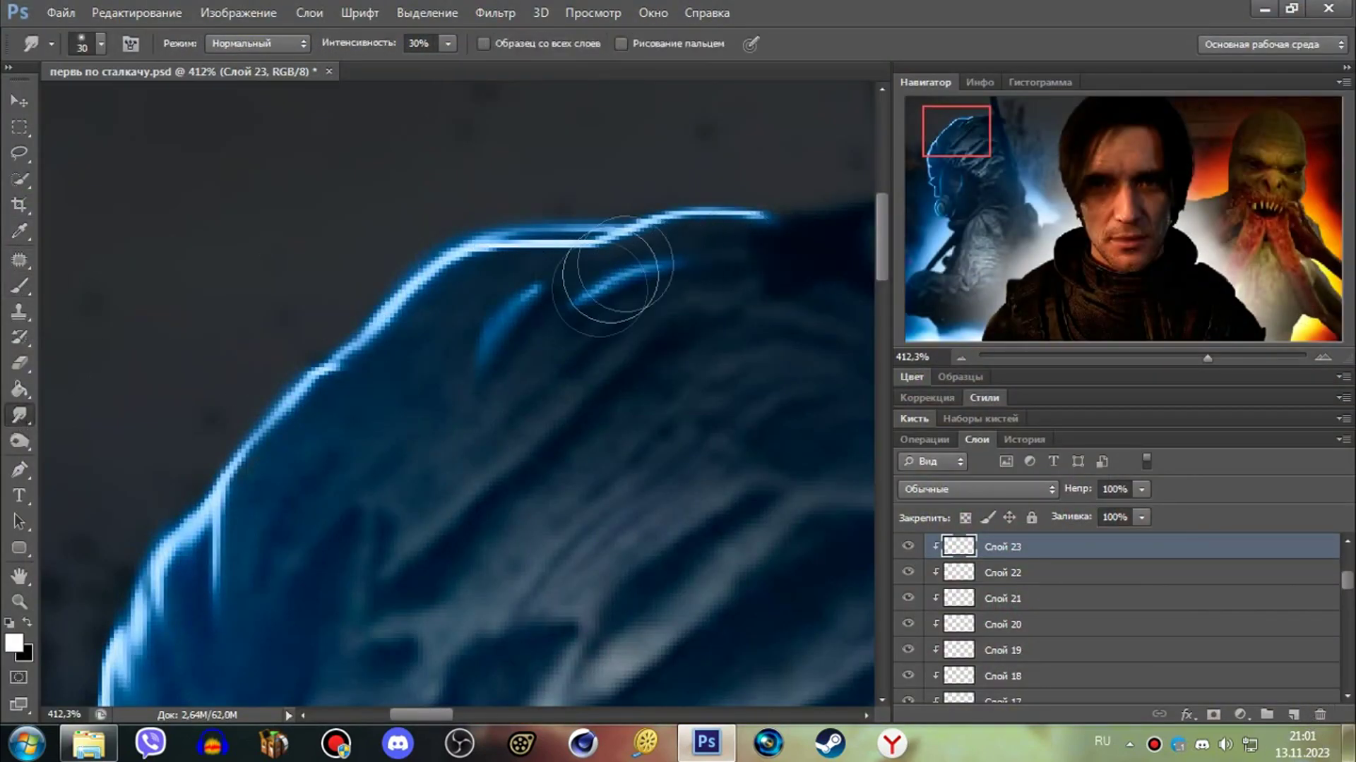
{"action": "scroll", "coordinate": [706, 494], "scroll_direction": "up", "scroll_amount": 3}
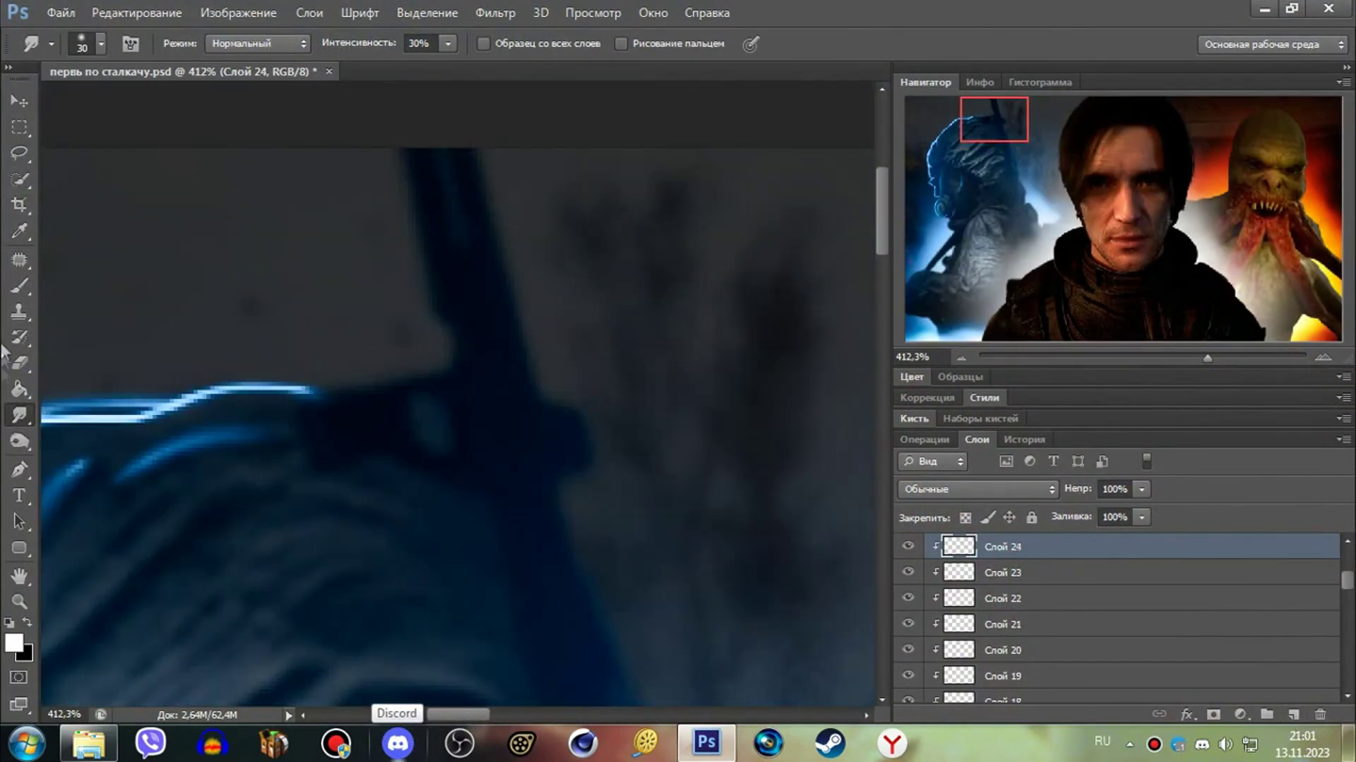
- Draw a straight light line along the rifle edge and smudge it
{"action": "left_click", "coordinate": [446, 375], "text": "shift"}
{"action": "key", "text": "r"}
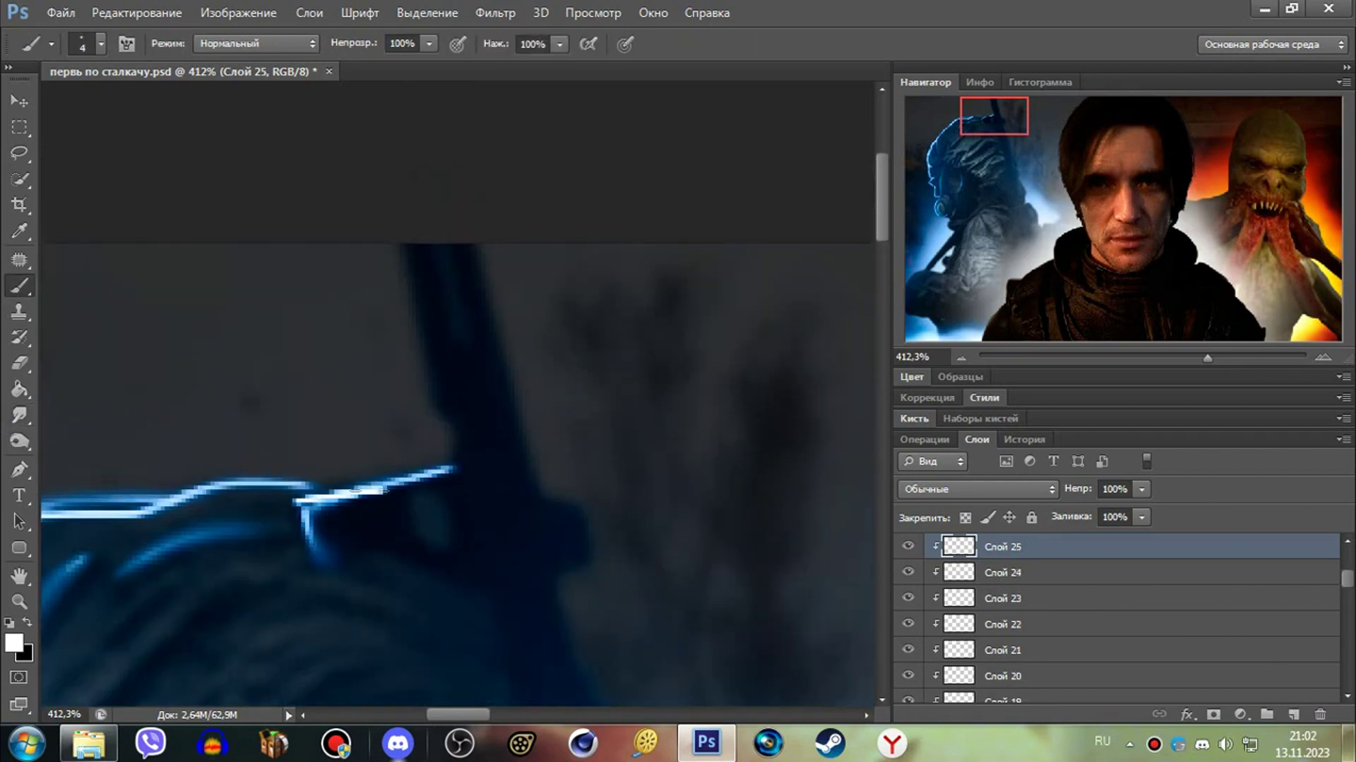
{"action": "left_click", "coordinate": [1279, 715]}
{"action": "key", "text": "b"}
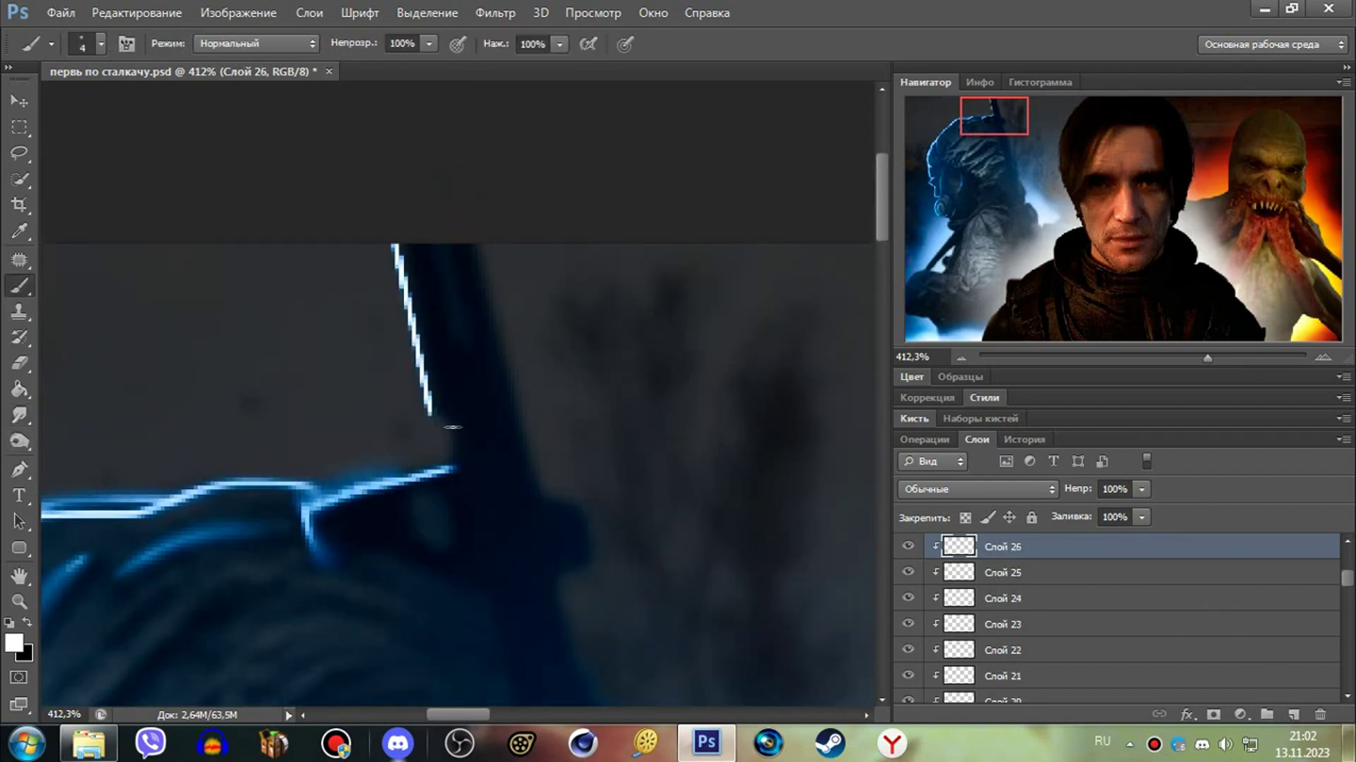
{"action": "key", "text": "r"}
- On a layer above Слой 26, extend the rifle outline downward and smudge it
{"action": "left_click", "coordinate": [1292, 716]}
{"action": "key", "text": "b"}
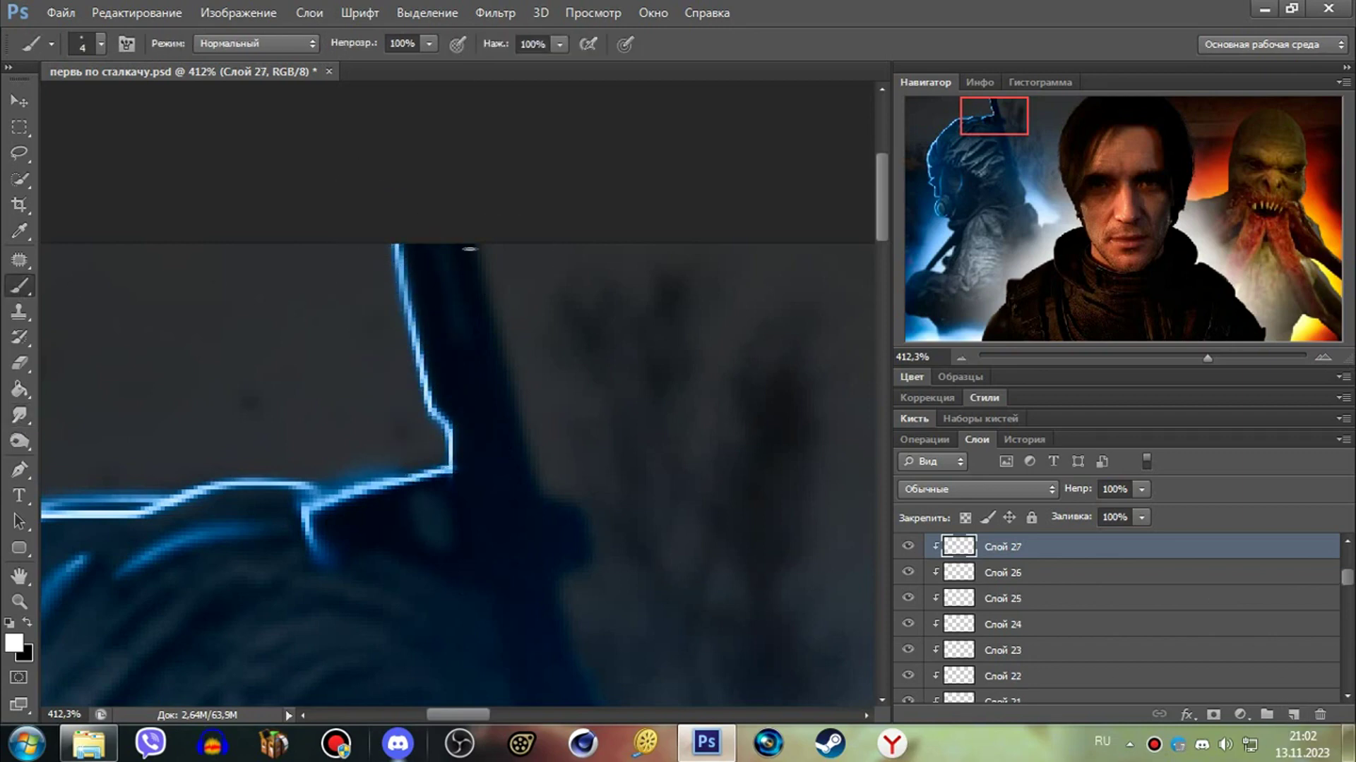
{"action": "left_click", "coordinate": [600, 572], "text": "shift"}
{"action": "scroll", "coordinate": [600, 571], "scroll_direction": "down", "scroll_amount": 3}
{"action": "key", "text": "r"}
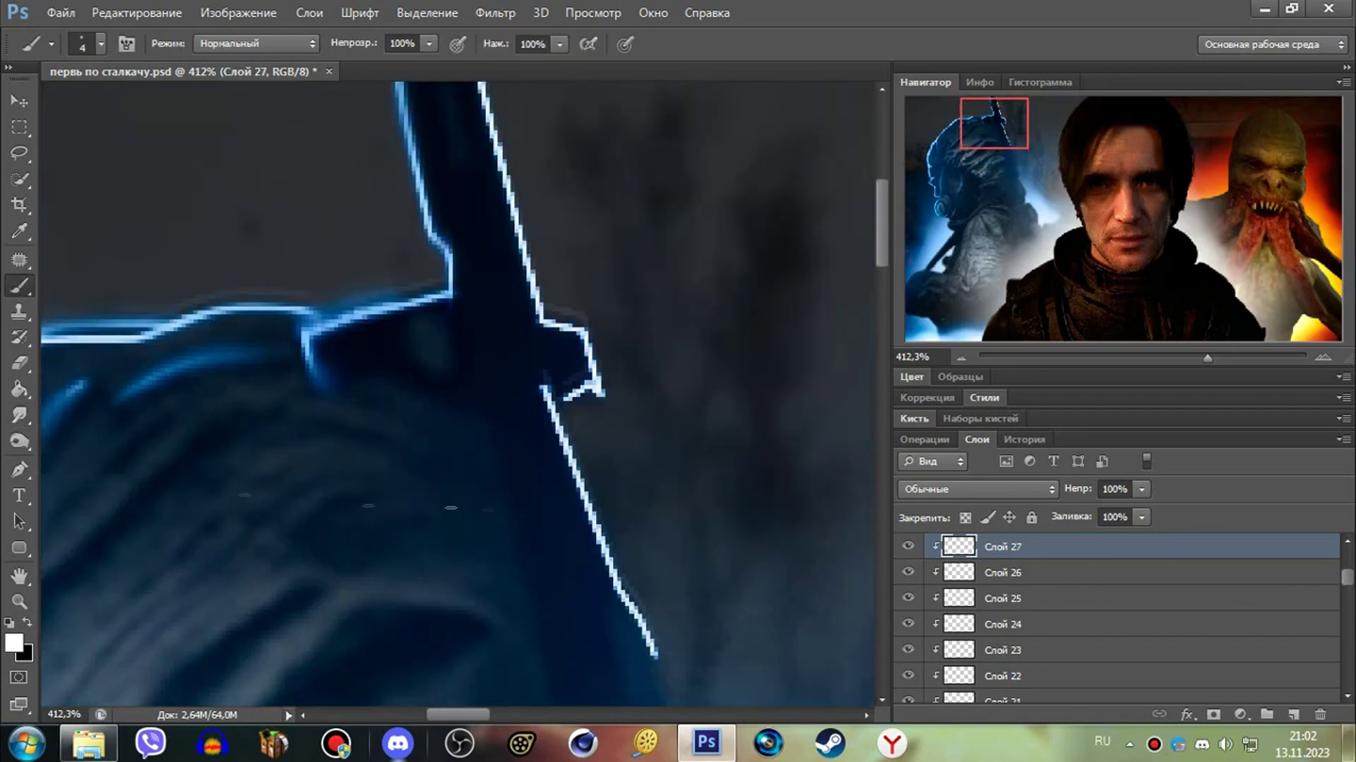
{"action": "scroll", "coordinate": [469, 188], "scroll_direction": "up", "scroll_amount": 2}
{"action": "scroll", "coordinate": [675, 500], "scroll_direction": "down", "scroll_amount": 5}
{"action": "scroll", "coordinate": [718, 555], "scroll_direction": "down", "scroll_amount": 3}
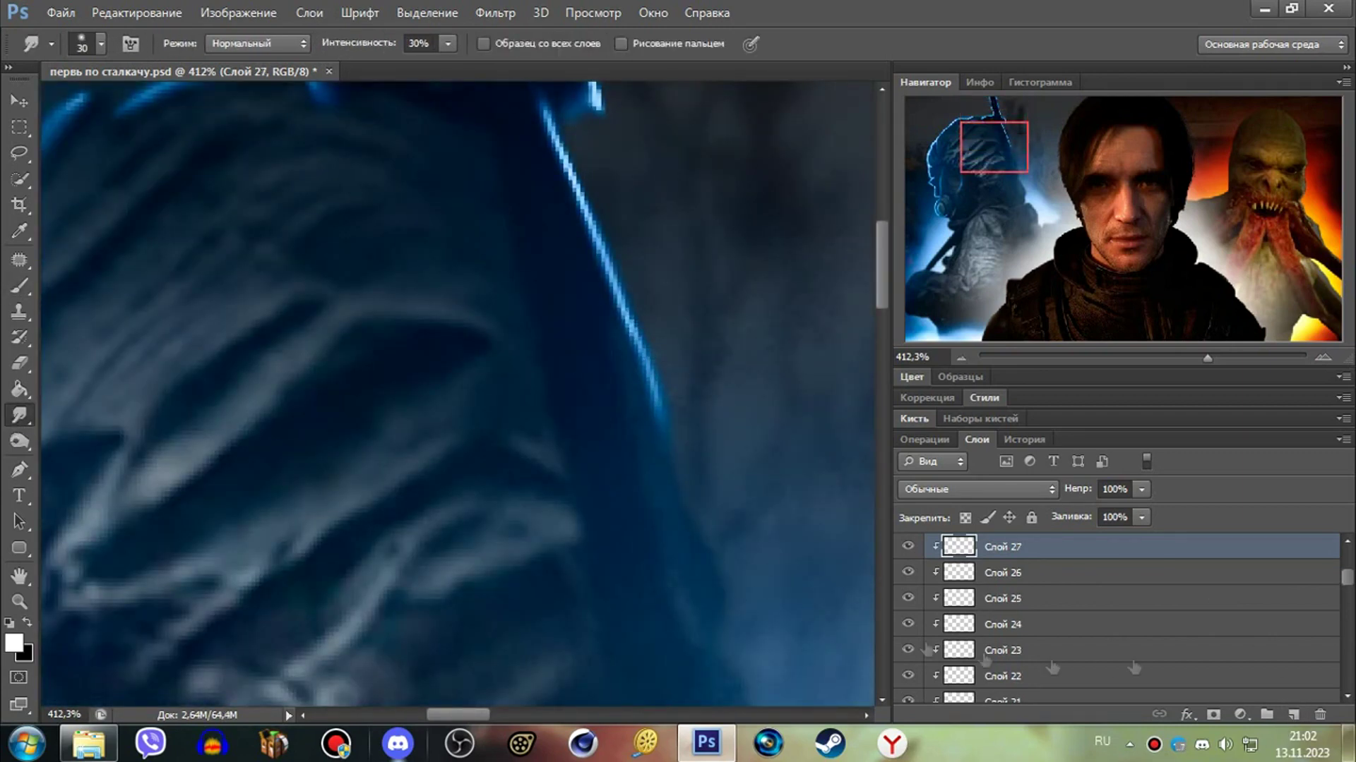
- Paint a thin stroke beside the rifle and smear it upward into a soft blue streak
{"action": "left_click", "coordinate": [1291, 716]}
{"action": "scroll", "coordinate": [169, 339], "scroll_direction": "down", "scroll_amount": 3}
{"action": "key", "text": "b"}
{"action": "left_click_drag", "start_coordinate": [571, 237], "coordinate": [586, 318]}
{"action": "left_click", "coordinate": [20, 416]}
{"action": "scroll", "coordinate": [628, 141], "scroll_direction": "up", "scroll_amount": 3}
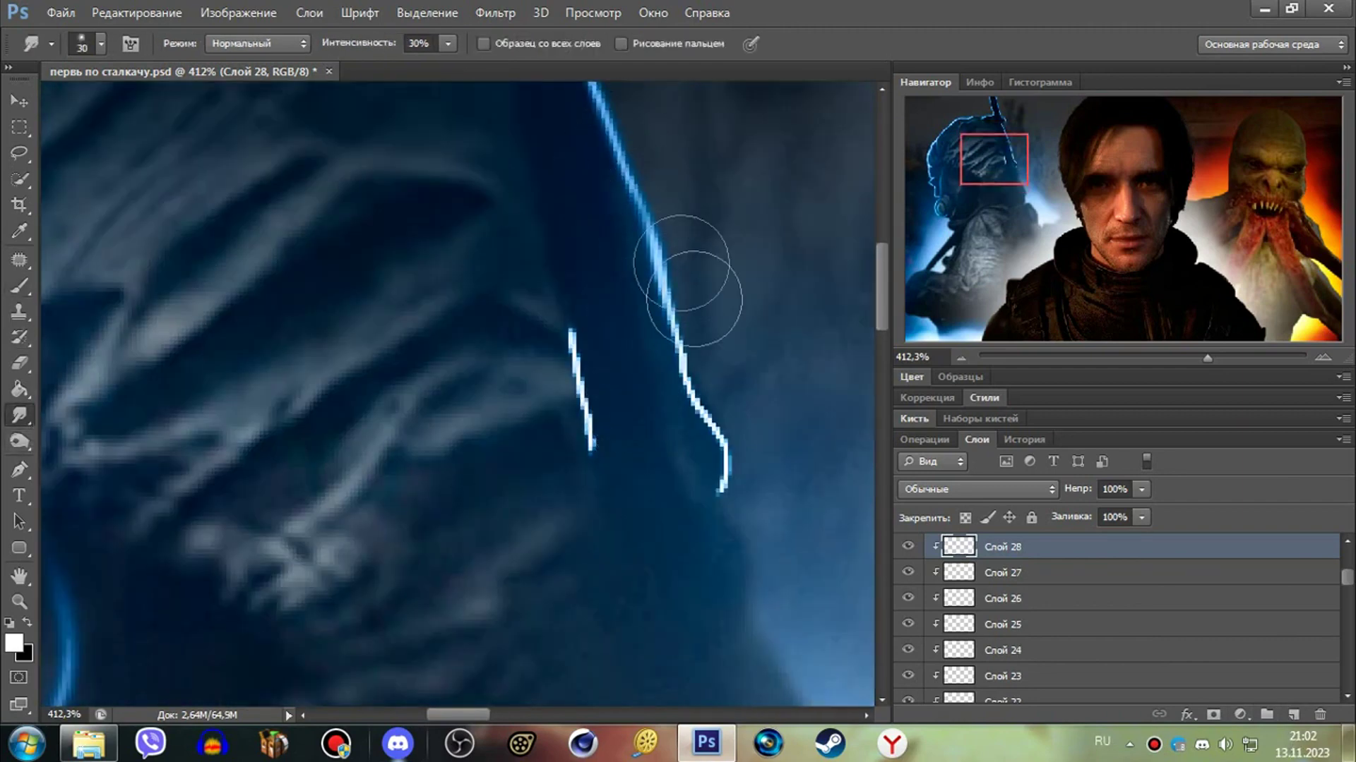
{"action": "left_click_drag", "start_coordinate": [597, 459], "coordinate": [541, 275]}
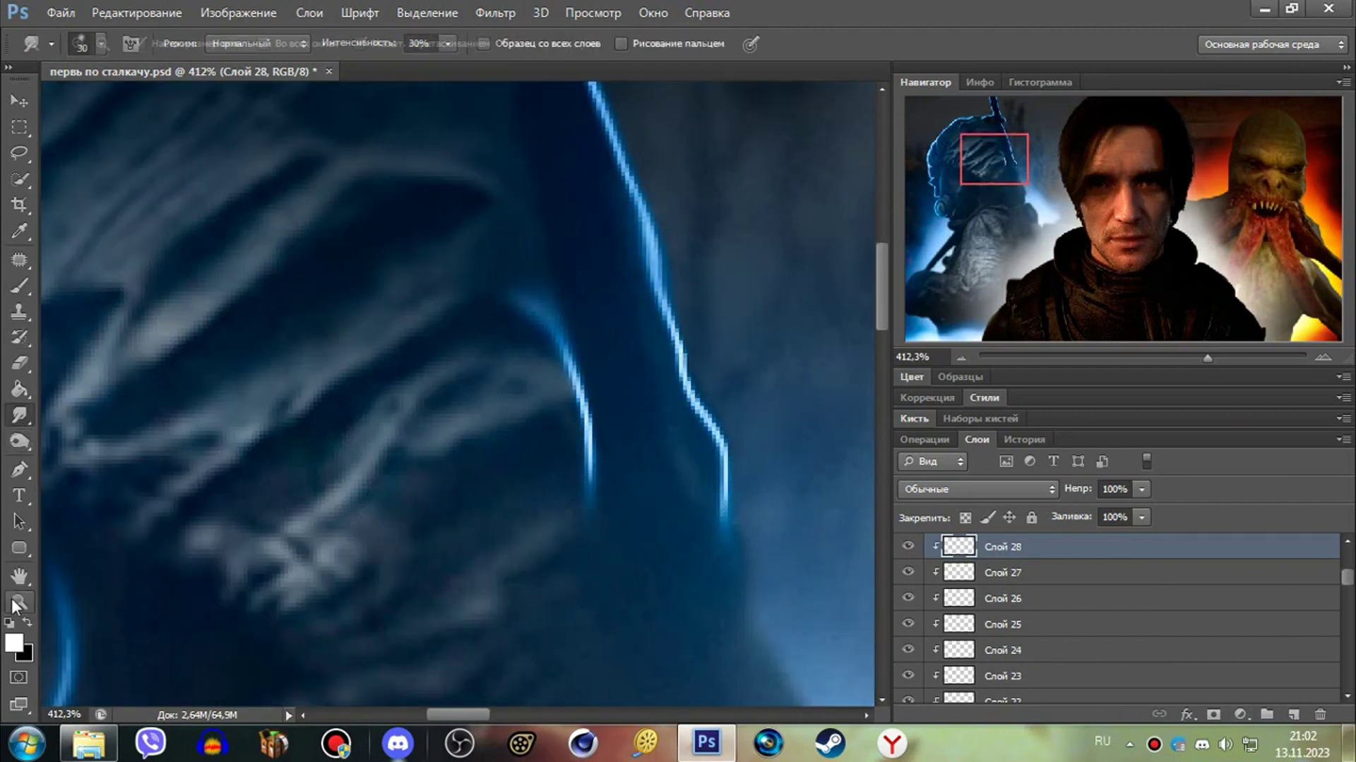
{"action": "scroll", "coordinate": [424, 342], "scroll_direction": "up", "scroll_amount": 1}
- On a new layer, paint and smudge a short light stroke across the hood
{"action": "key", "text": "ctrl+shift+alt+n"}
{"action": "key", "text": "b"}
{"action": "left_click_drag", "start_coordinate": [195, 314], "coordinate": [275, 314]}
{"action": "key", "text": "r"}
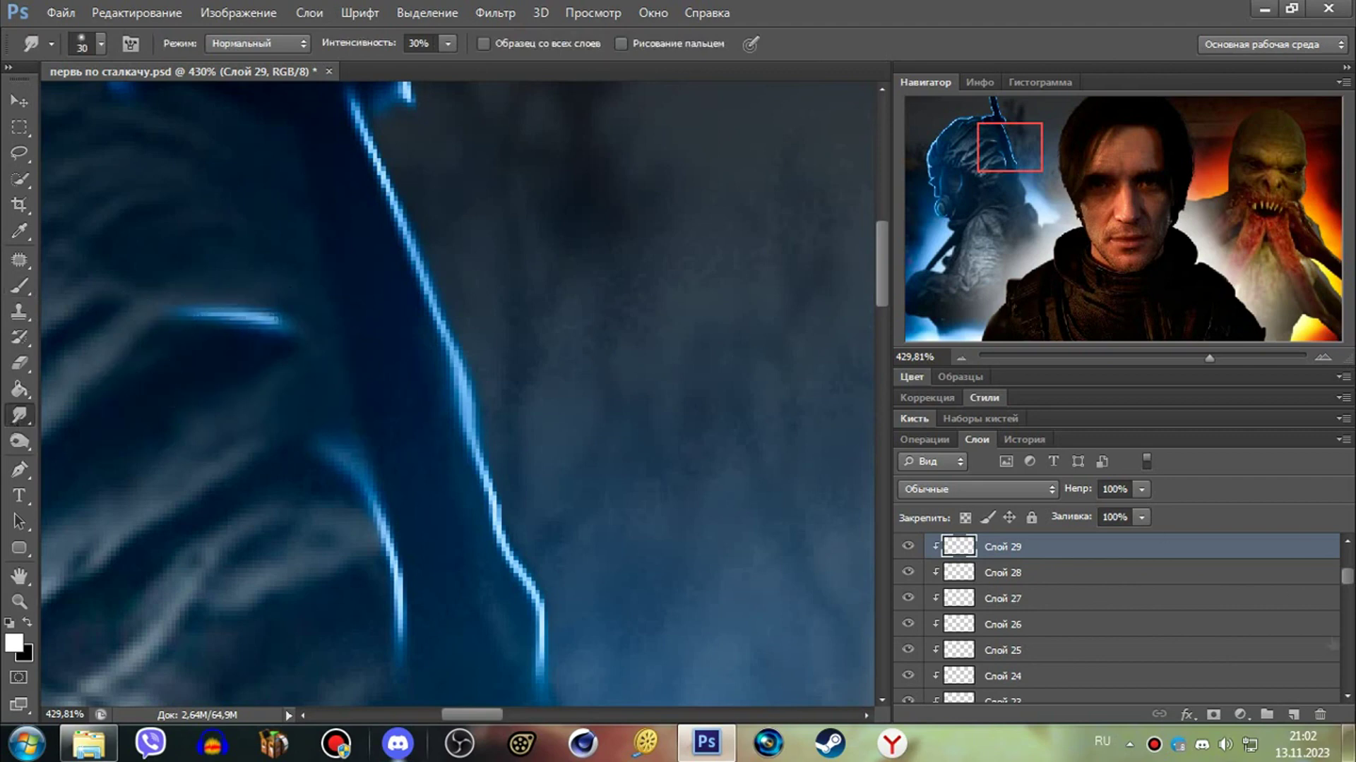
{"action": "scroll", "coordinate": [551, 471], "scroll_direction": "up", "scroll_amount": 2}
- On a layer above Слой 29, paint and smudge a downward light stroke
{"action": "key", "text": "ctrl+shift+alt+n"}
{"action": "key", "text": "b"}
{"action": "left_click_drag", "start_coordinate": [325, 487], "coordinate": [271, 564]}
{"action": "key", "text": "r"}
{"action": "left_click_drag", "start_coordinate": [315, 487], "coordinate": [317, 552]}
{"action": "scroll", "coordinate": [318, 552], "scroll_direction": "down", "scroll_amount": 2}
- Paint and smudge a short light curve on the chest
{"action": "key", "text": "ctrl+shift+alt+n"}
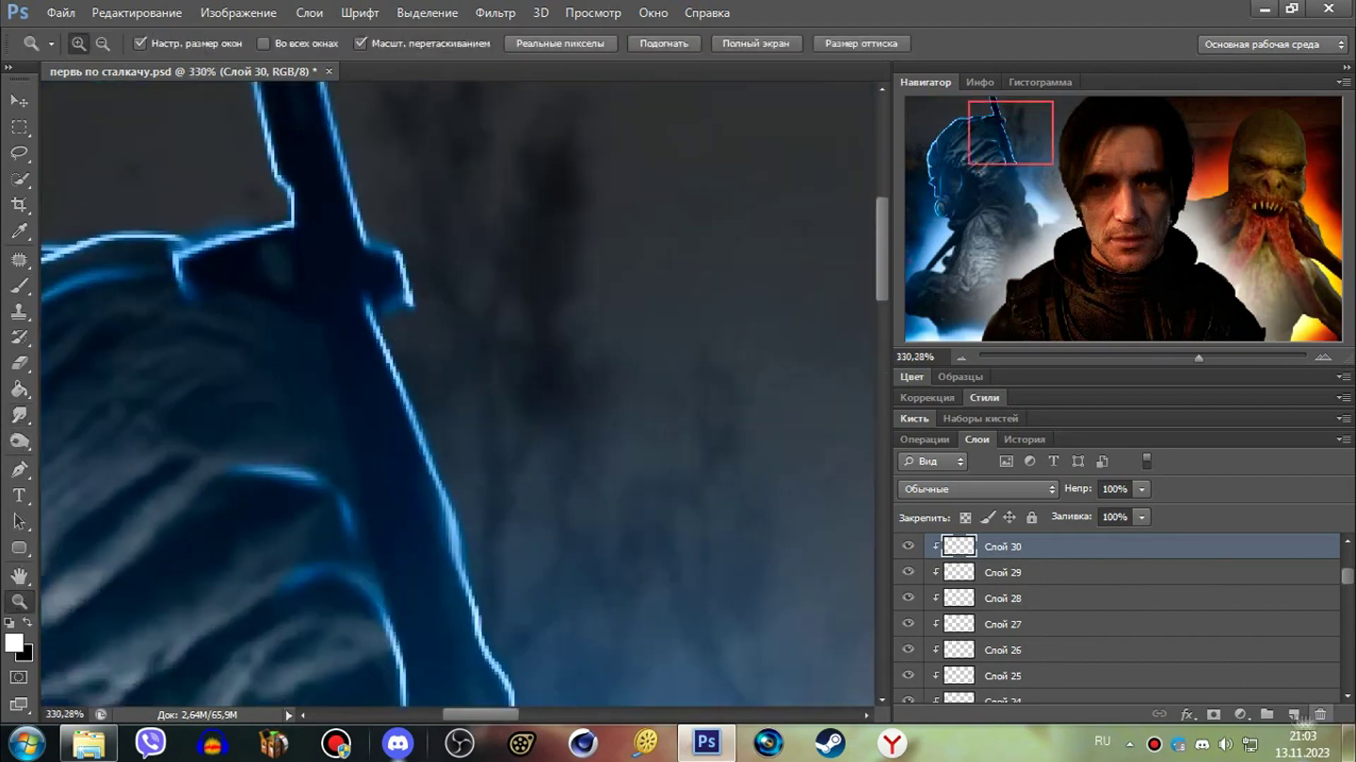
{"action": "key", "text": "b"}
{"action": "left_click_drag", "start_coordinate": [308, 362], "coordinate": [321, 385]}
{"action": "key", "text": "r"}
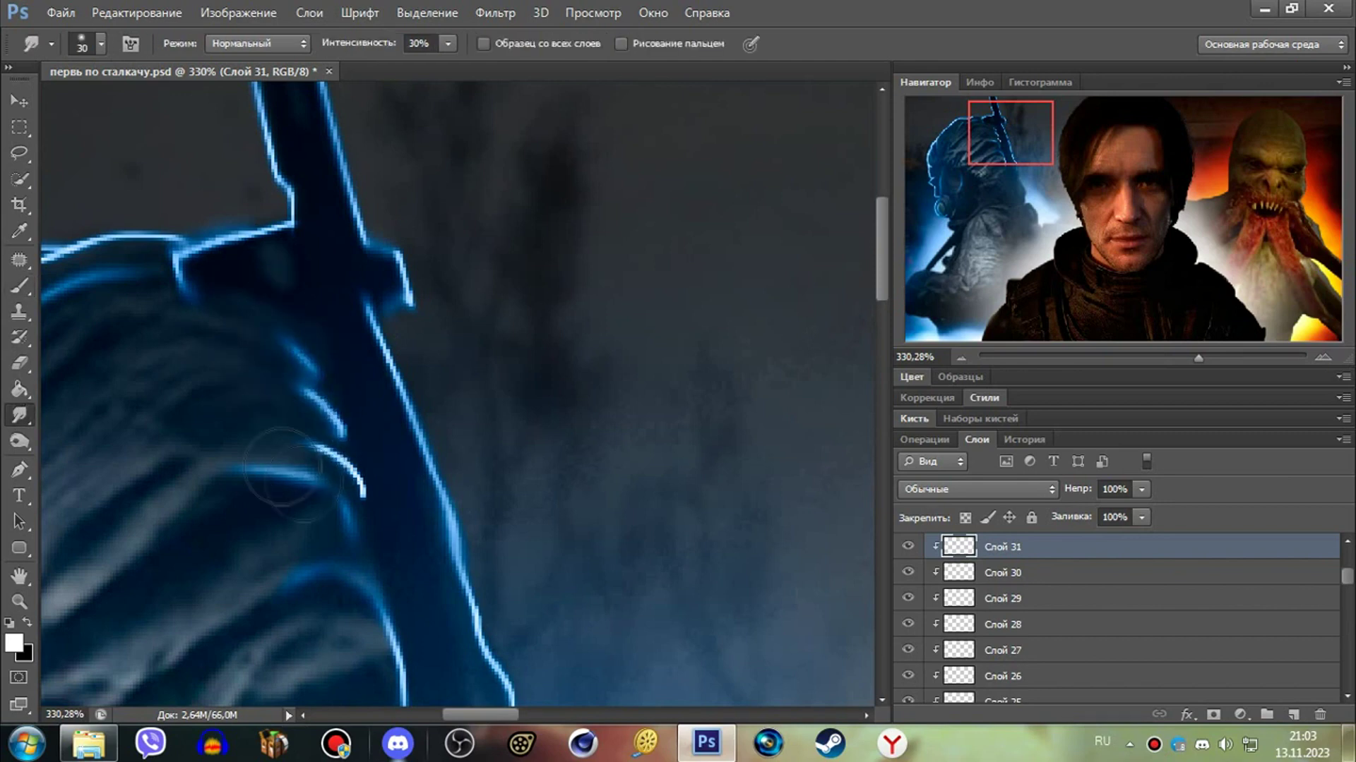
{"action": "scroll", "coordinate": [454, 423], "scroll_direction": "down", "scroll_amount": 3}
{"action": "scroll", "coordinate": [454, 424], "scroll_direction": "down", "scroll_amount": 2}
- Paint and smudge a thin light stroke down the face's edge
{"action": "key", "text": "ctrl+shift+alt+n"}
{"action": "key", "text": "b"}
{"action": "left_click_drag", "start_coordinate": [480, 217], "coordinate": [524, 350]}
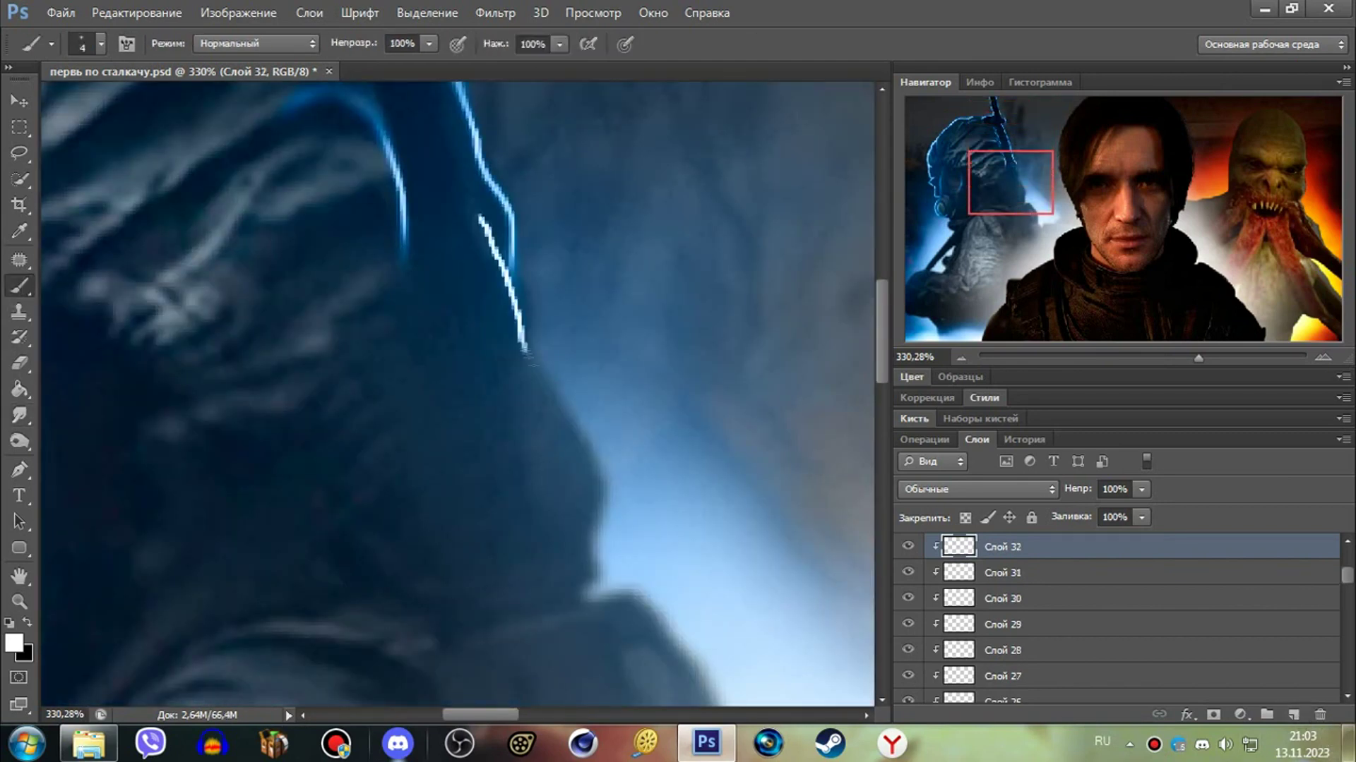
{"action": "key", "text": "r"}
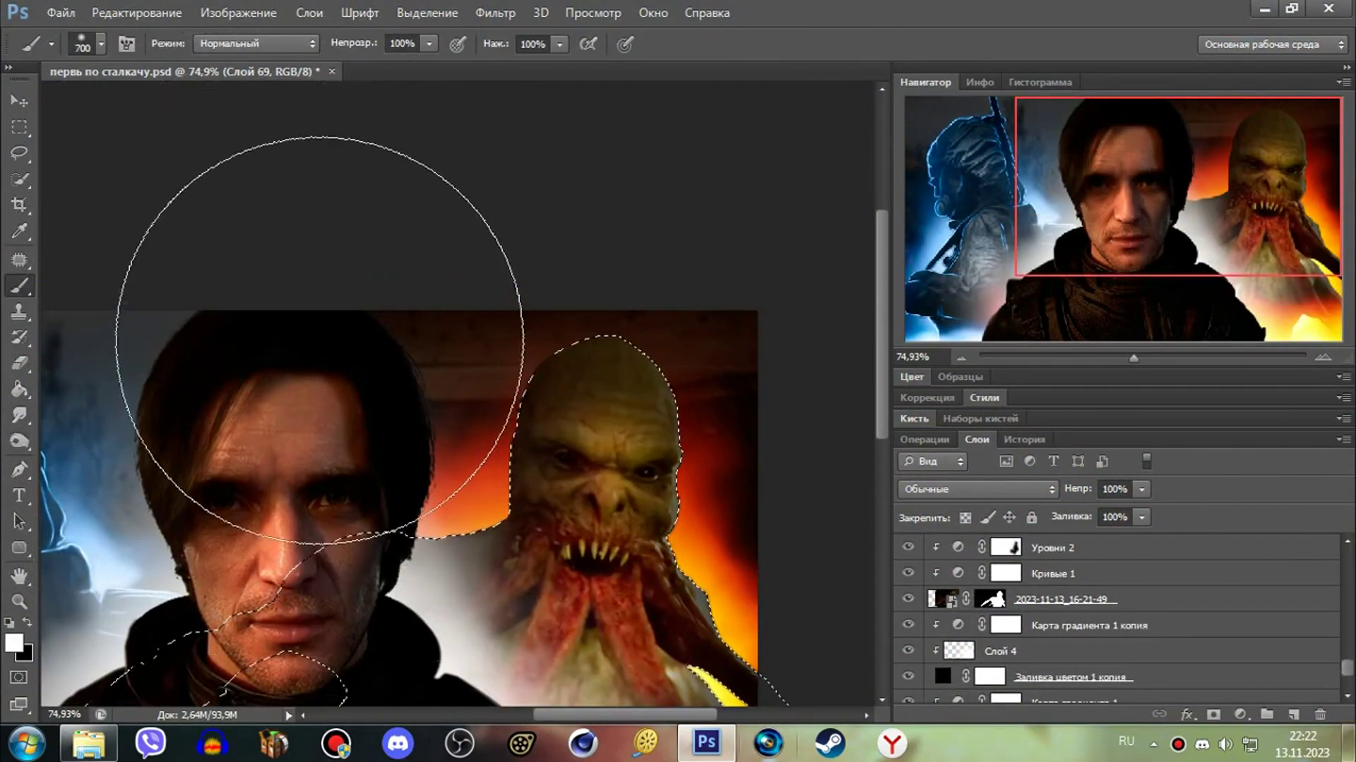
- Zoom in on the mutant's face
{"action": "key", "text": "m"}
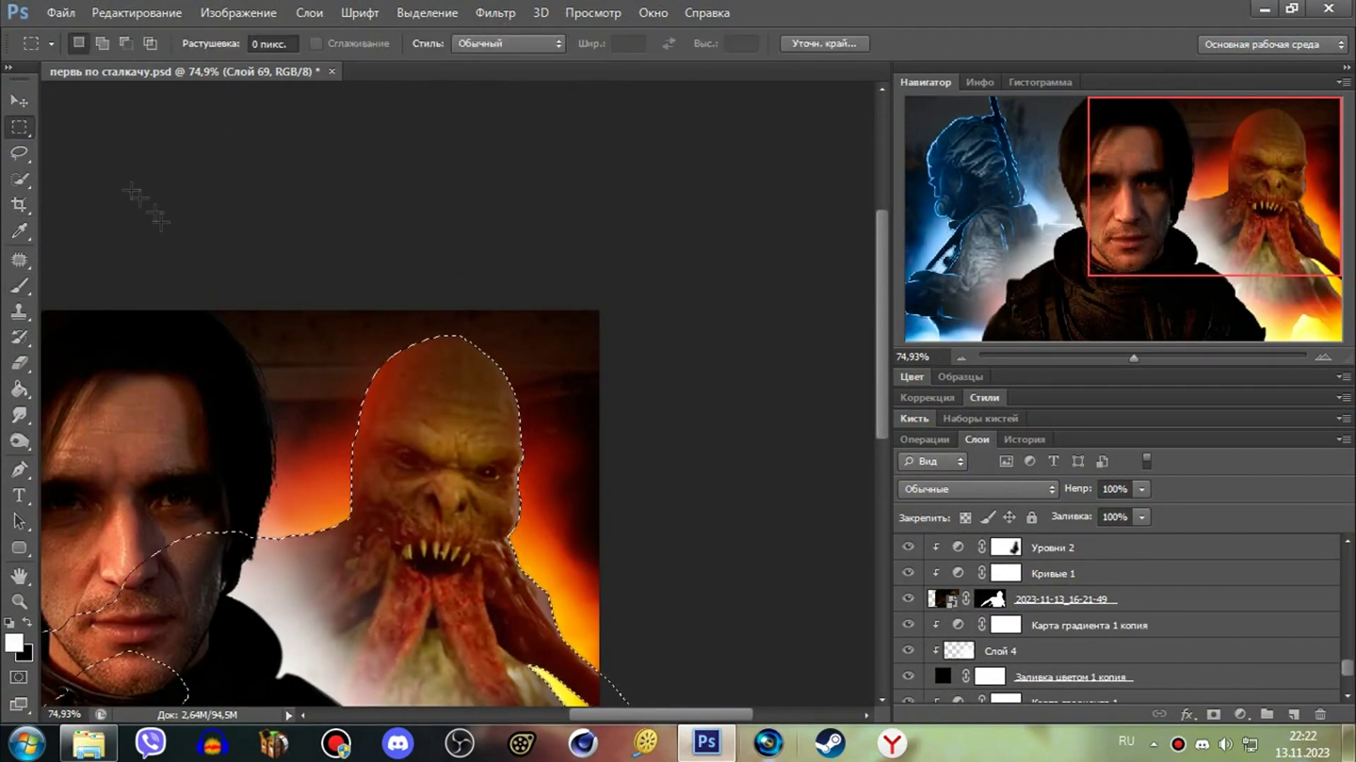
{"action": "key", "text": "z"}
{"action": "left_click_drag", "start_coordinate": [311, 416], "coordinate": [367, 417]}
{"action": "scroll", "coordinate": [973, 644], "scroll_direction": "up", "scroll_amount": 3}
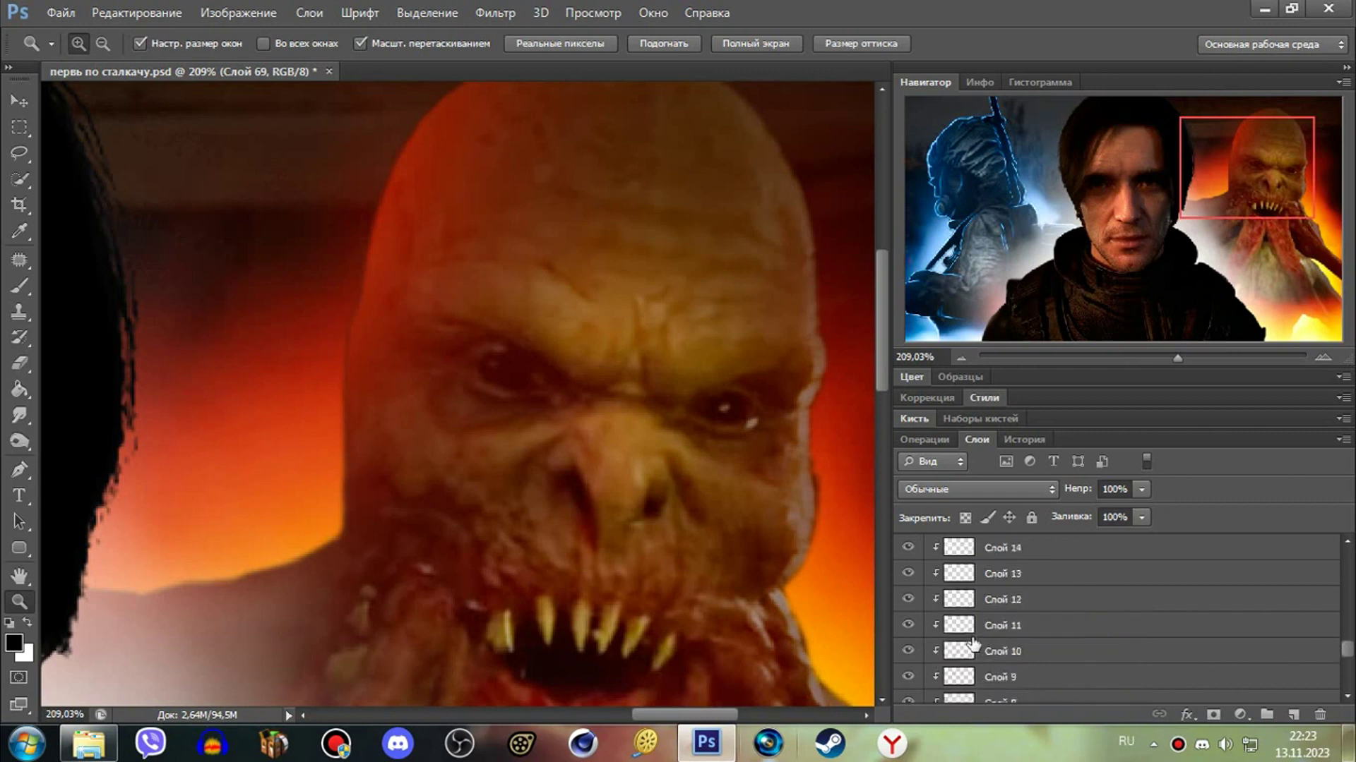
{"action": "scroll", "coordinate": [966, 644], "scroll_direction": "up", "scroll_amount": 5}
{"action": "scroll", "coordinate": [927, 644], "scroll_direction": "up", "scroll_amount": 2}
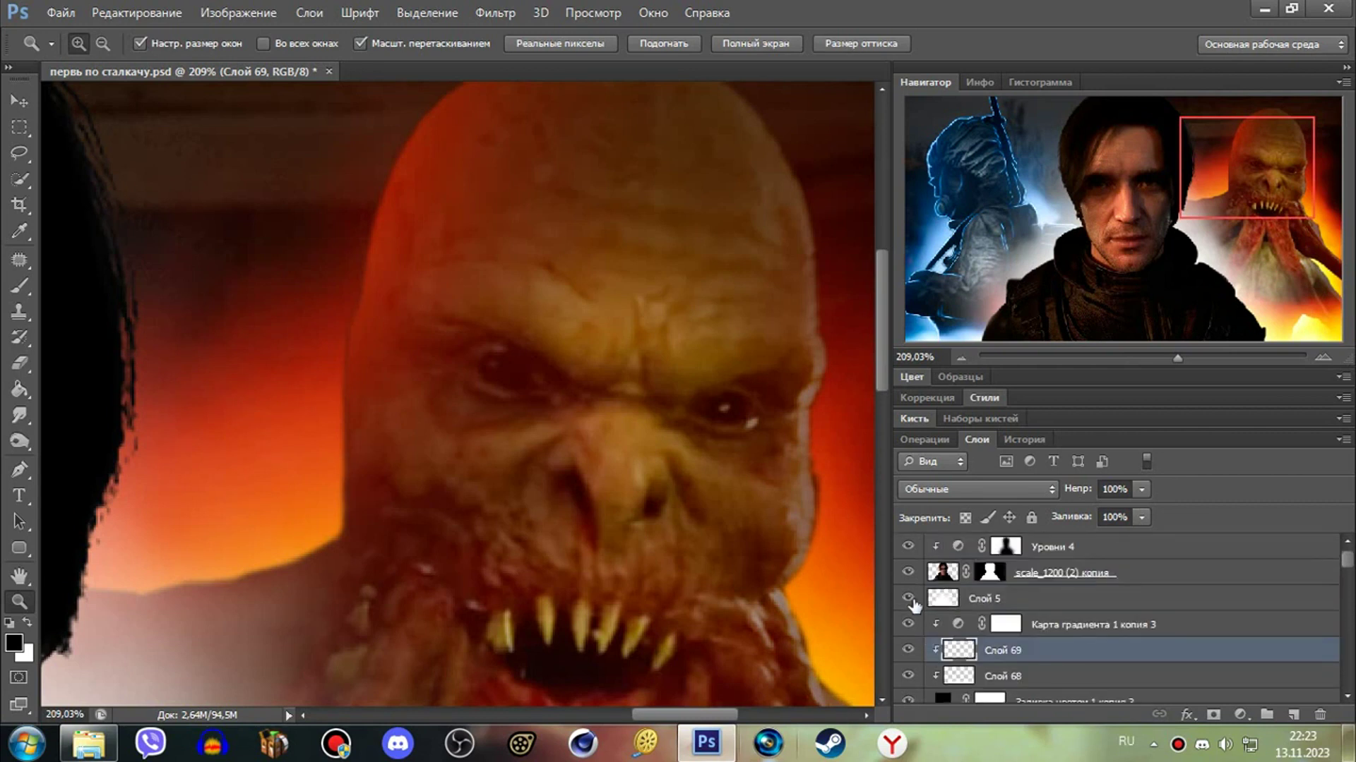
- Add a new glow layer, adjust the brush size, and hide the orange-tinted layer Слой 69
{"action": "left_click", "coordinate": [908, 599]}
{"action": "key", "text": "ctrl+shift+alt+n"}
{"action": "key", "text": "b"}
{"action": "left_click", "coordinate": [101, 45]}
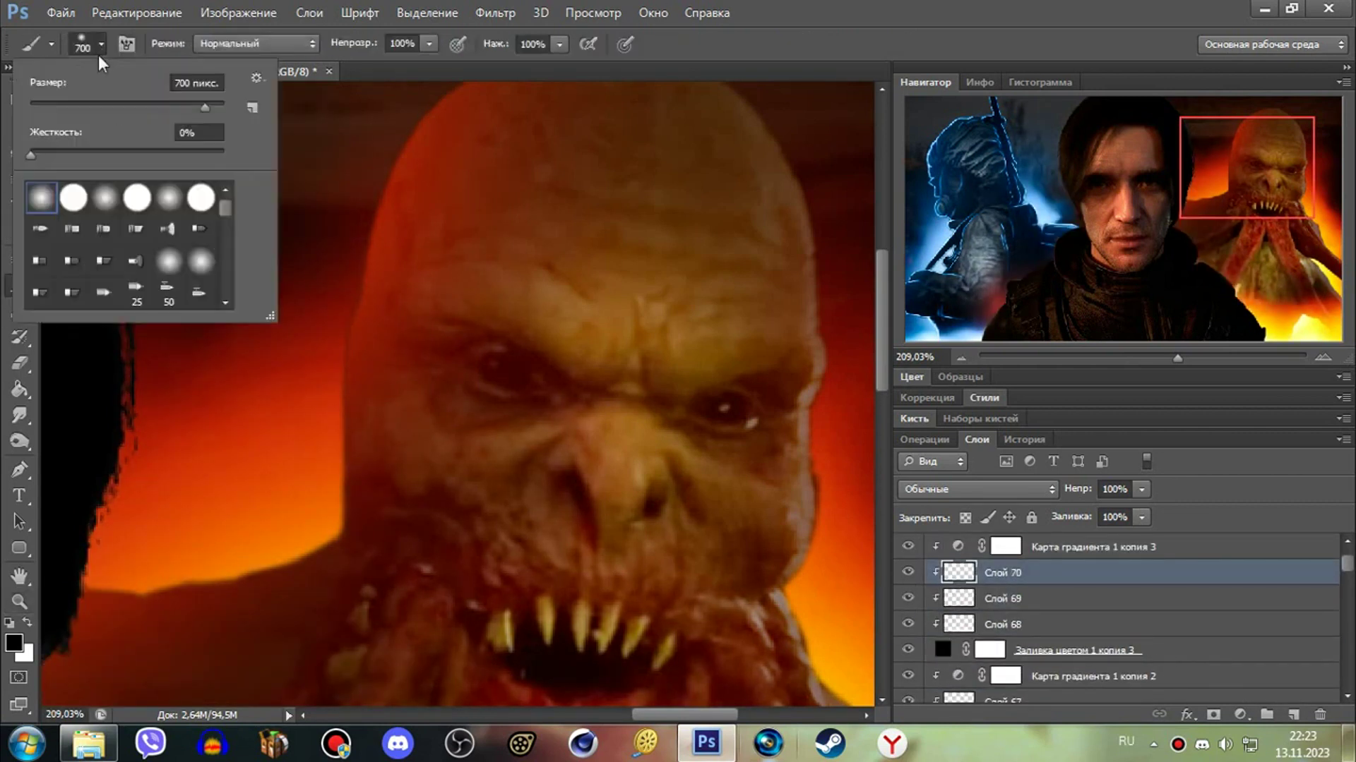
{"action": "left_click", "coordinate": [350, 545]}
{"action": "key", "text": "super"}
{"action": "key", "text": "super"}
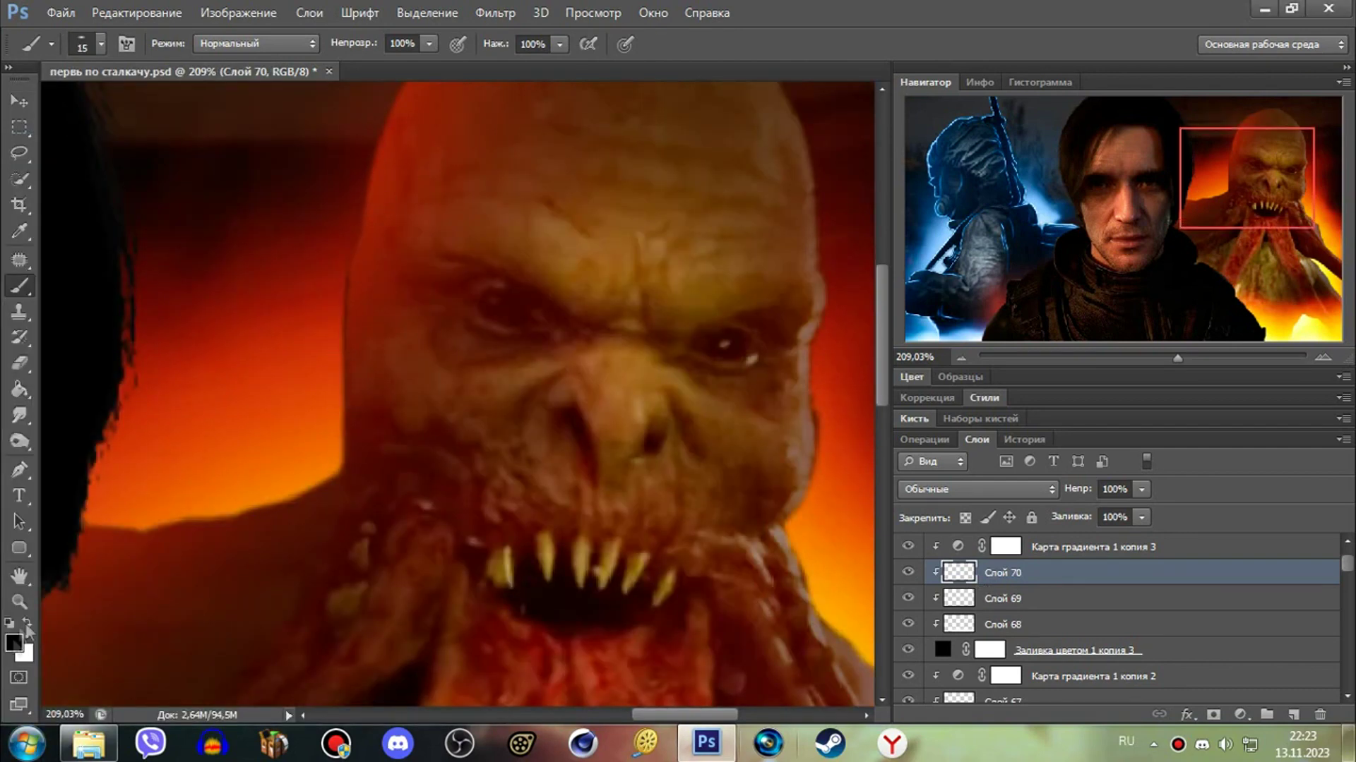
{"action": "left_click", "coordinate": [907, 598]}
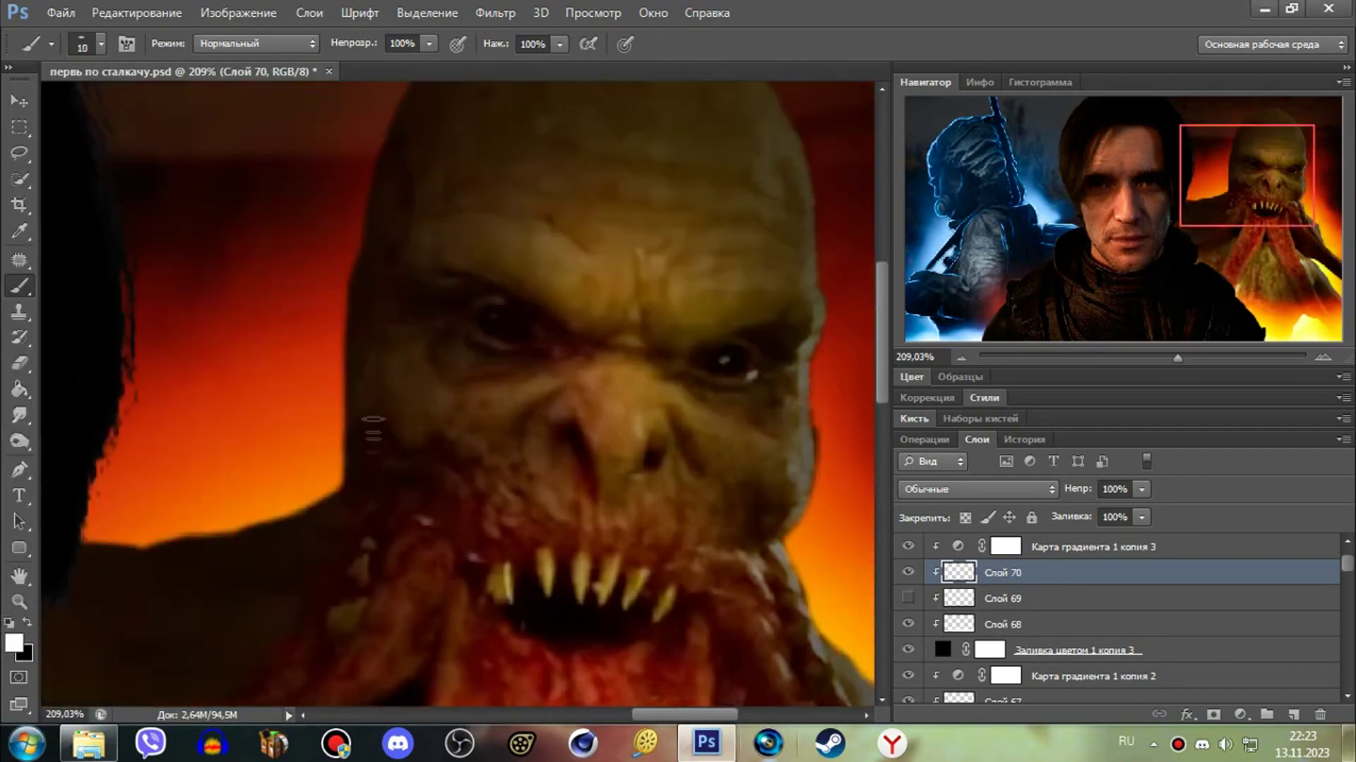
- Paint a thin glow line along the mutant's cheek, then blend it with Smudge and Eraser
{"action": "left_click_drag", "start_coordinate": [345, 448], "coordinate": [365, 369]}
{"action": "key", "text": "r"}
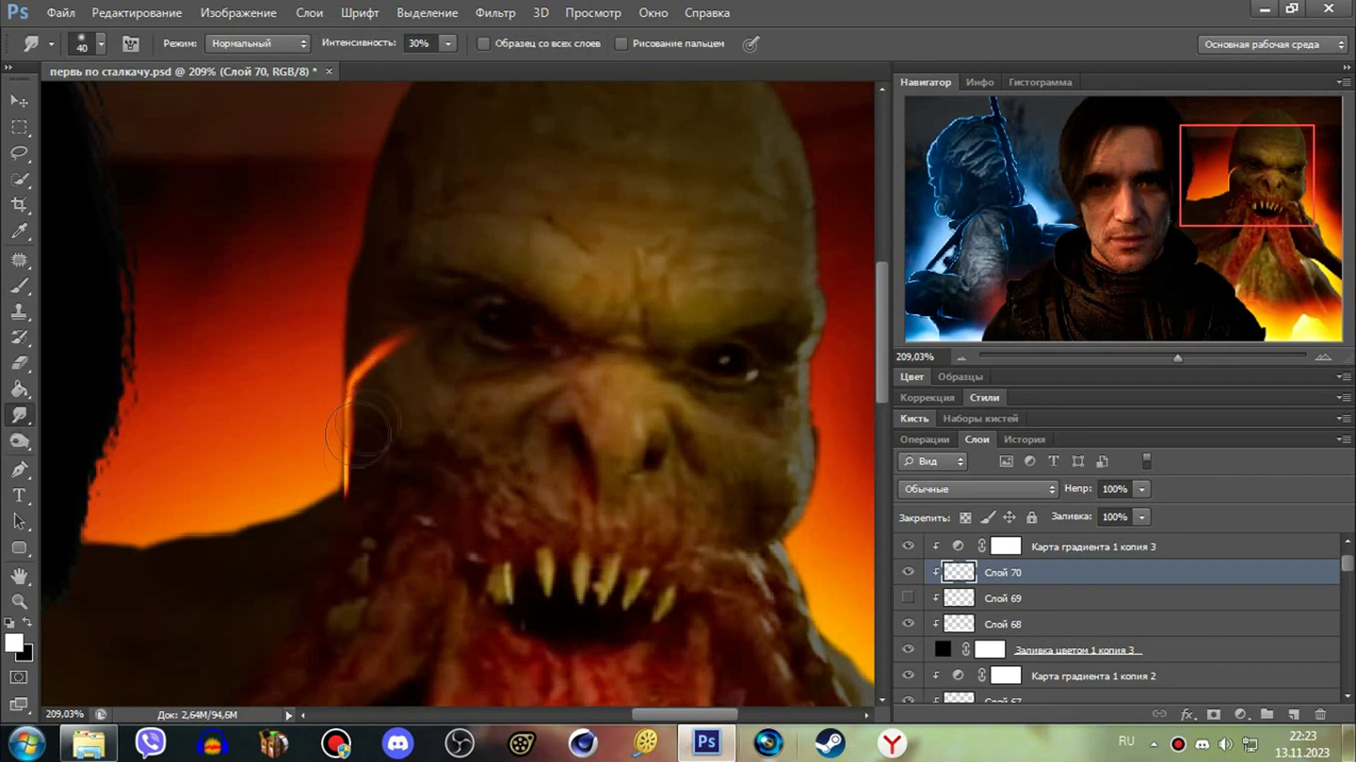
{"action": "scroll", "coordinate": [424, 318], "scroll_direction": "up", "scroll_amount": 2}
{"action": "key", "text": "e"}
{"action": "scroll", "coordinate": [423, 318], "scroll_direction": "up", "scroll_amount": 2}
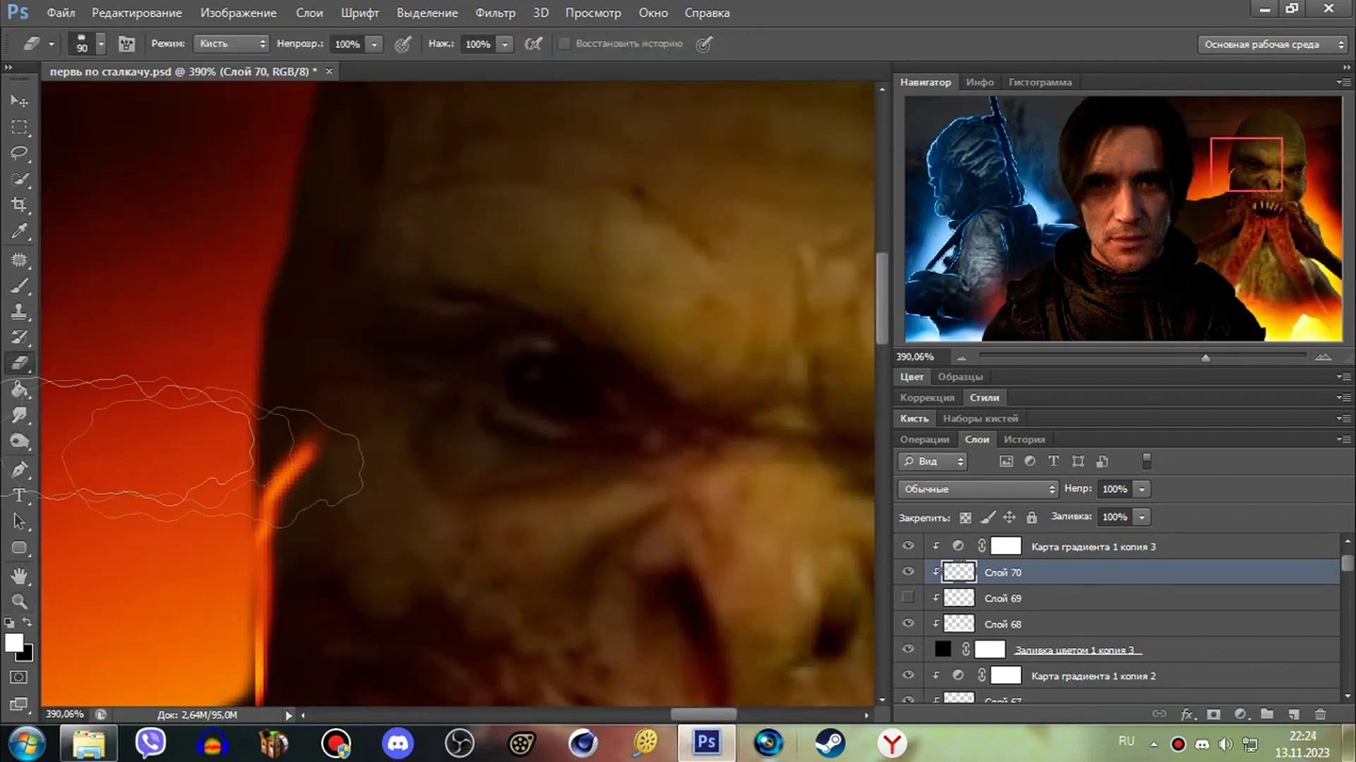
{"action": "key", "text": "r"}
{"action": "scroll", "coordinate": [311, 438], "scroll_direction": "down", "scroll_amount": 3}
- On new layers, paint a glow stroke along the head edge and a brow arc, undoing the arc
{"action": "key", "text": "ctrl+shift+alt+n"}
{"action": "scroll", "coordinate": [261, 396], "scroll_direction": "down", "scroll_amount": 2}
{"action": "left_click_drag", "start_coordinate": [273, 372], "coordinate": [364, 339]}
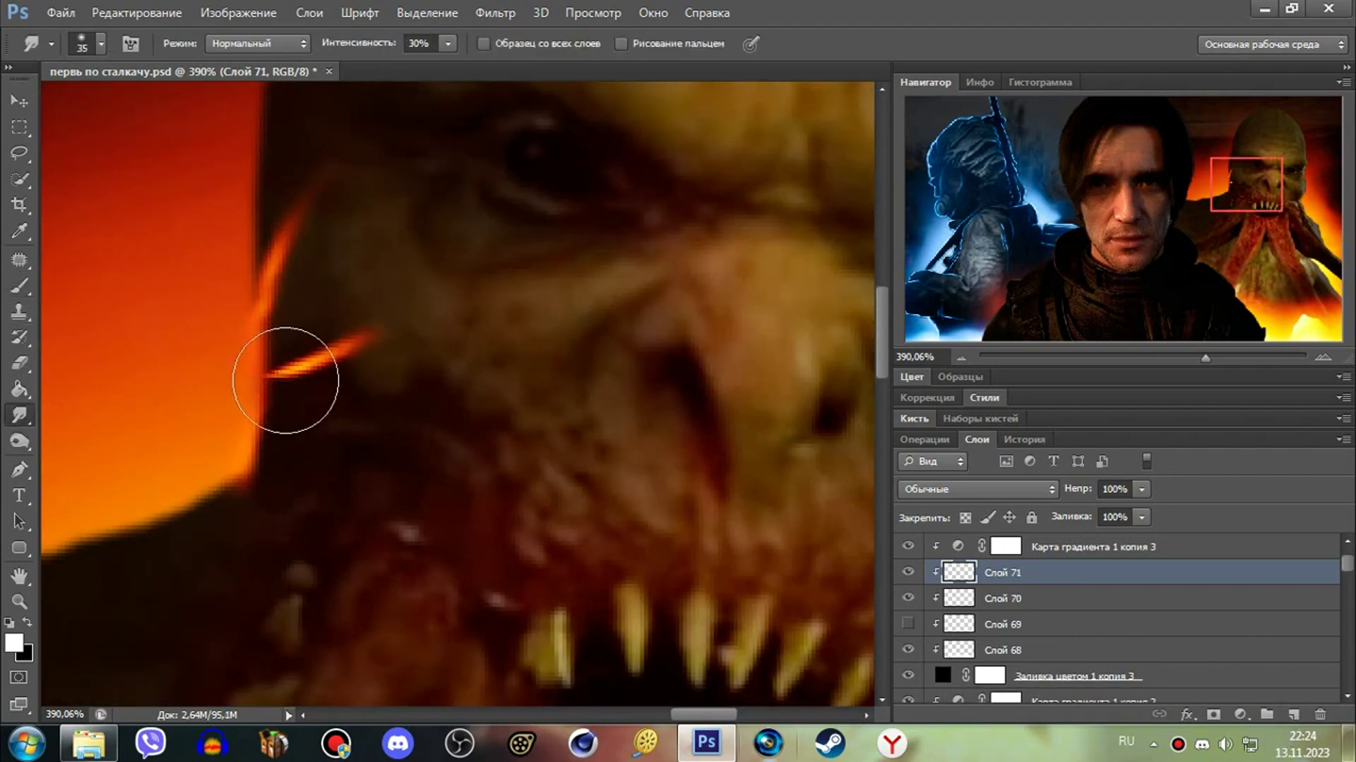
{"action": "scroll", "coordinate": [374, 466], "scroll_direction": "up", "scroll_amount": 2}
{"action": "scroll", "coordinate": [382, 522], "scroll_direction": "up", "scroll_amount": 2}
{"action": "key", "text": "ctrl+shift+alt+n"}
{"action": "mouse_move", "coordinate": [392, 258]}
{"action": "left_mouse_down"}
{"action": "mouse_move", "coordinate": [356, 328]}
{"action": "mouse_move", "coordinate": [437, 226]}
{"action": "mouse_move", "coordinate": [360, 283]}
{"action": "mouse_move", "coordinate": [551, 244]}
{"action": "left_mouse_up"}
{"action": "key", "text": "ctrl+z"}
- On a new layer, paint a glow line up the head outline and smudge it into a smooth arc
{"action": "key", "text": "ctrl+shift+alt+n"}
{"action": "key", "text": "b"}
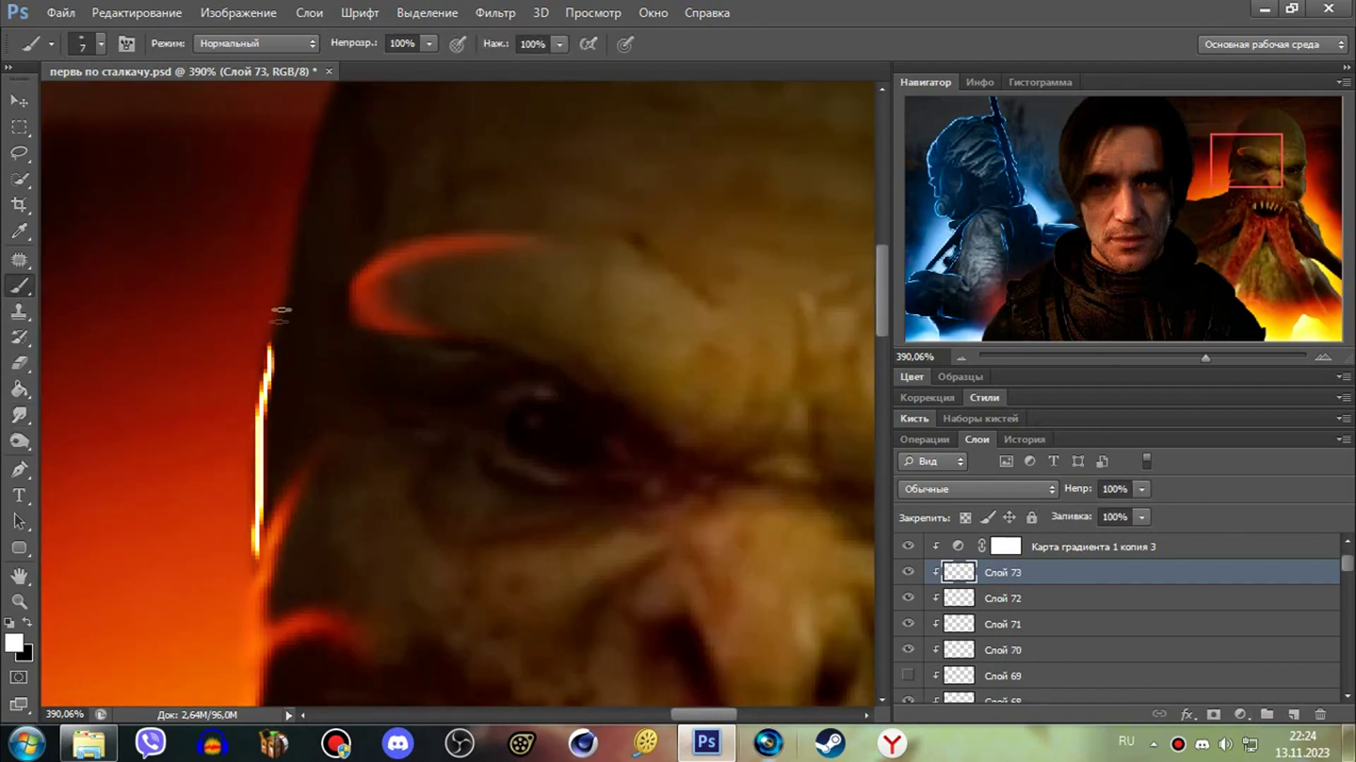
{"action": "scroll", "coordinate": [272, 344], "scroll_direction": "up", "scroll_amount": 2}
{"action": "left_click_drag", "start_coordinate": [282, 465], "coordinate": [375, 85]}
{"action": "scroll", "coordinate": [212, 392], "scroll_direction": "down", "scroll_amount": 3}
{"action": "key", "text": "r"}
{"action": "mouse_move", "coordinate": [274, 247]}
{"action": "left_mouse_down"}
{"action": "mouse_move", "coordinate": [252, 325]}
{"action": "mouse_move", "coordinate": [423, 167]}
{"action": "mouse_move", "coordinate": [558, 145]}
{"action": "left_mouse_up"}
{"action": "scroll", "coordinate": [288, 332], "scroll_direction": "up", "scroll_amount": 3}
{"action": "scroll", "coordinate": [423, 167], "scroll_direction": "up", "scroll_amount": 2}
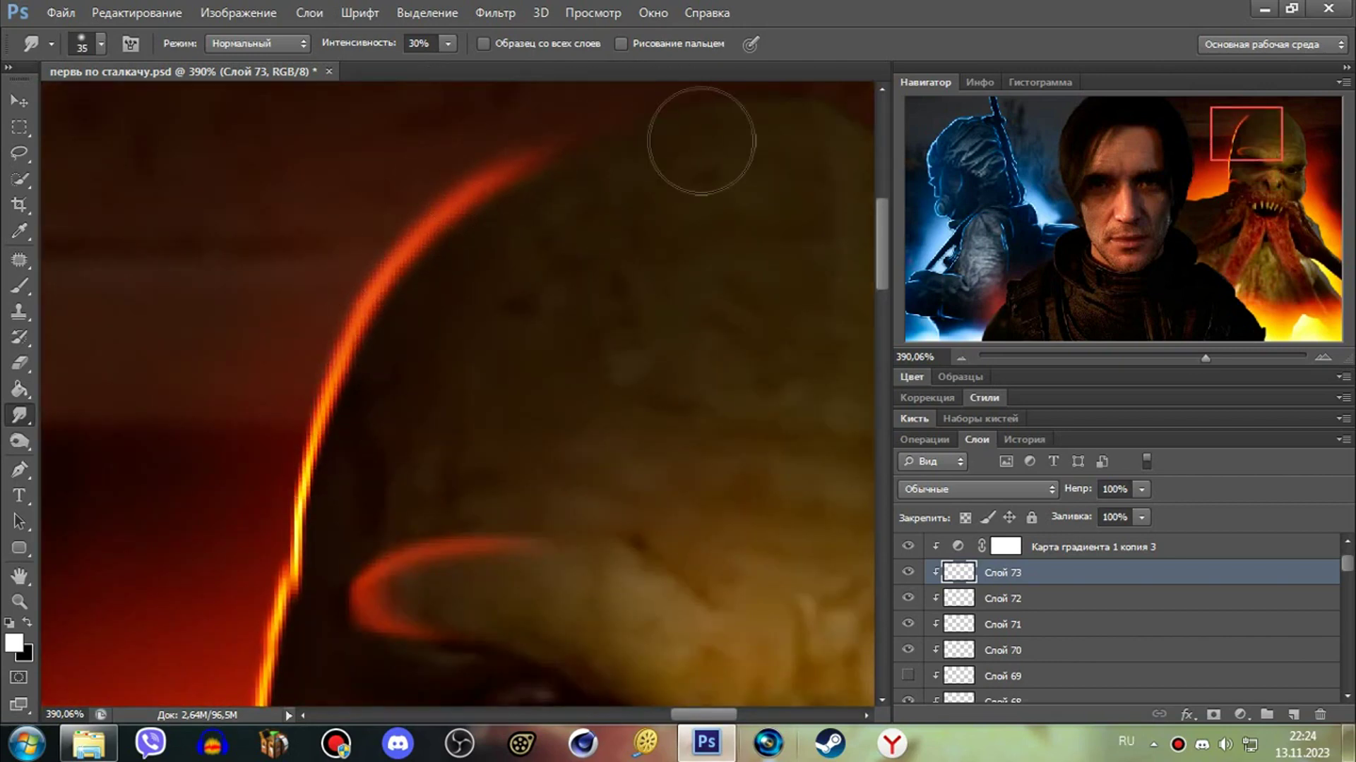
- On a new layer, paint a 2 px stroke along the head's arc and smudge it into a glow
{"action": "scroll", "coordinate": [701, 141], "scroll_direction": "down", "scroll_amount": 3}
{"action": "key", "text": "ctrl+minus"}
{"action": "key", "text": "ctrl+plus"}
{"action": "key", "text": "ctrl+shift+alt+n"}
{"action": "key", "text": "b"}
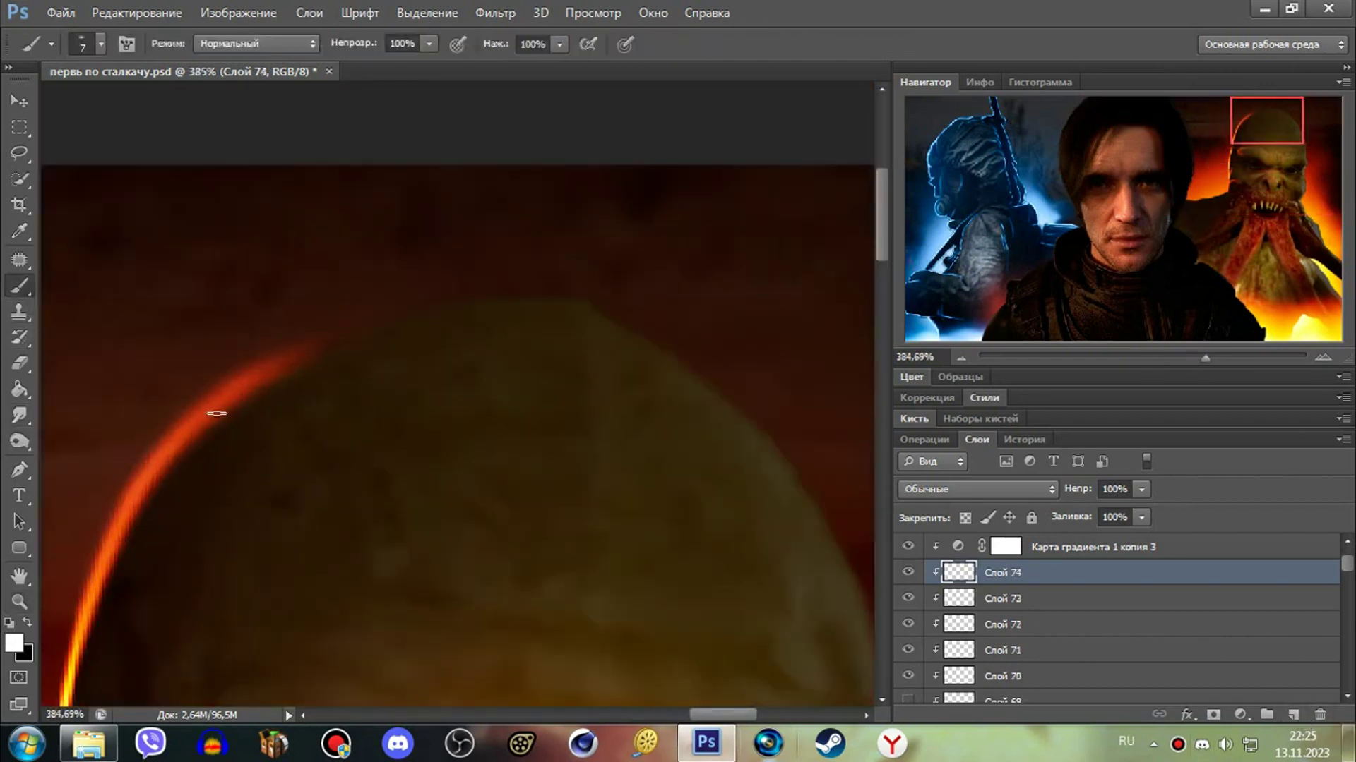
{"action": "left_click_drag", "start_coordinate": [255, 381], "coordinate": [378, 332]}
{"action": "key", "text": "r"}
{"action": "mouse_move", "coordinate": [212, 393]}
{"action": "left_mouse_down"}
{"action": "mouse_move", "coordinate": [445, 293]}
{"action": "mouse_move", "coordinate": [619, 311]}
{"action": "left_mouse_up"}
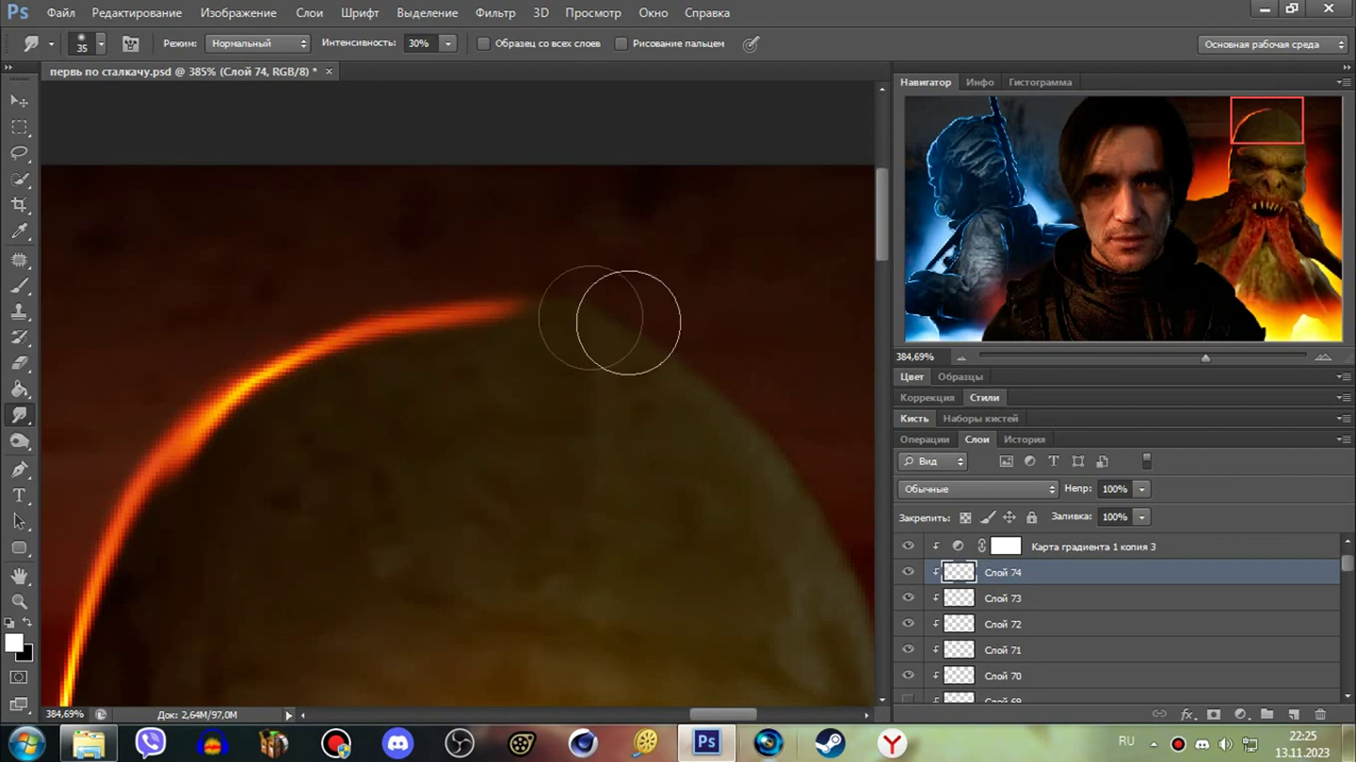
- Paint a long vertical glow streak on the skull, set it to 71% opacity, and erase its lower part
{"action": "key", "text": "ctrl+shift+alt+n"}
{"action": "scroll", "coordinate": [212, 423], "scroll_direction": "down", "scroll_amount": 1}
{"action": "left_click", "coordinate": [20, 285]}
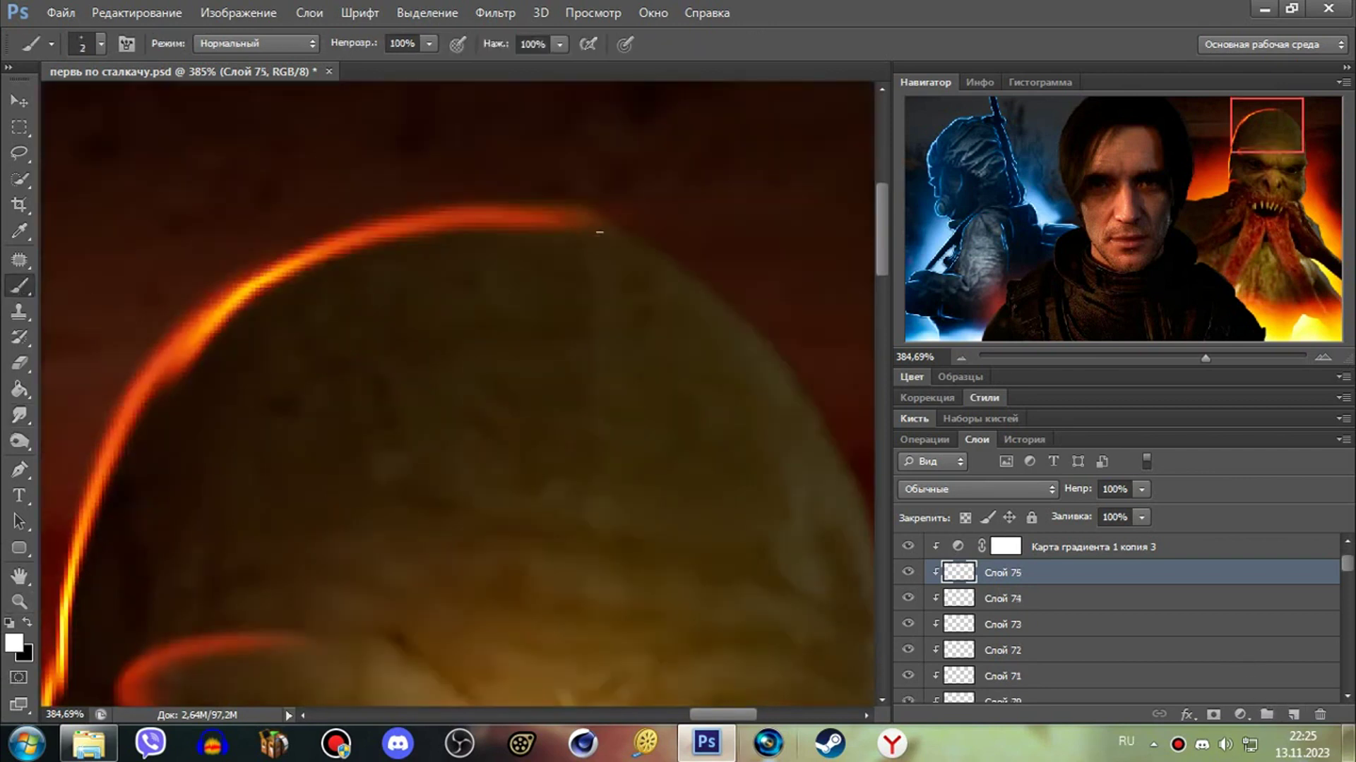
{"action": "key", "text": "r"}
{"action": "left_click_drag", "start_coordinate": [602, 240], "coordinate": [620, 378]}
{"action": "left_click_drag", "start_coordinate": [602, 283], "coordinate": [602, 459]}
{"action": "left_click", "coordinate": [1141, 488]}
{"action": "left_click_drag", "start_coordinate": [1141, 519], "coordinate": [1114, 519]}
{"action": "key", "text": "e"}
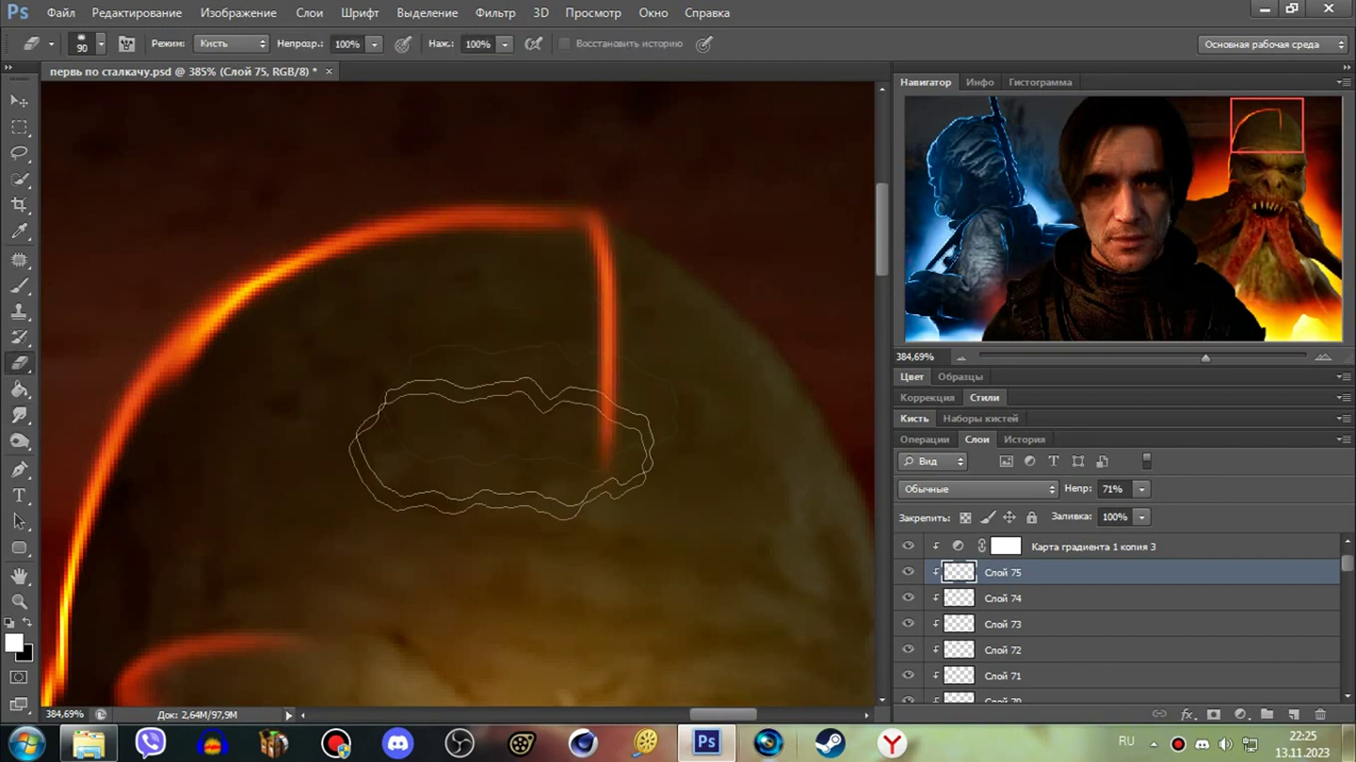
{"action": "left_click_drag", "start_coordinate": [502, 449], "coordinate": [738, 417]}
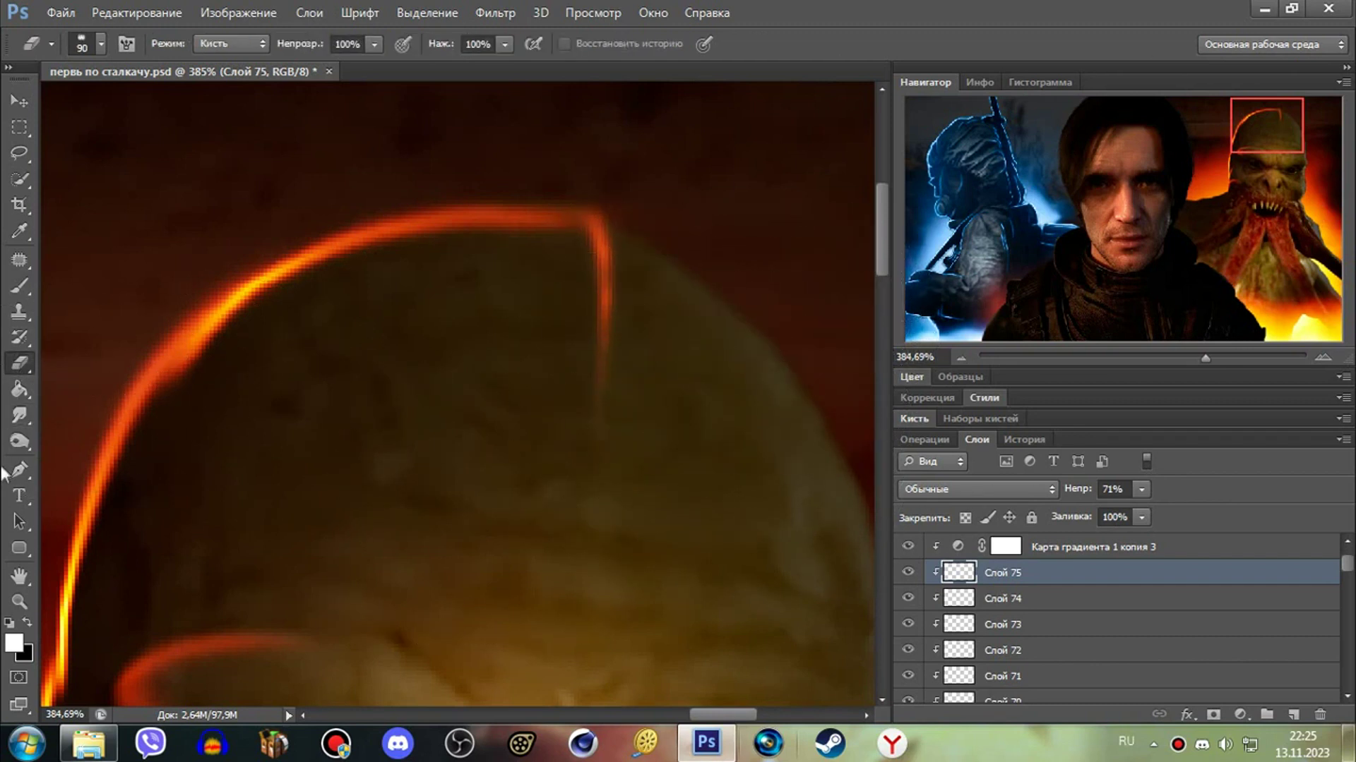
- Paint a yellow stroke along the skull's right edge, smudge it orange, and add a short yellow stroke
{"action": "key", "text": "ctrl+shift+alt+n"}
{"action": "key", "text": "b"}
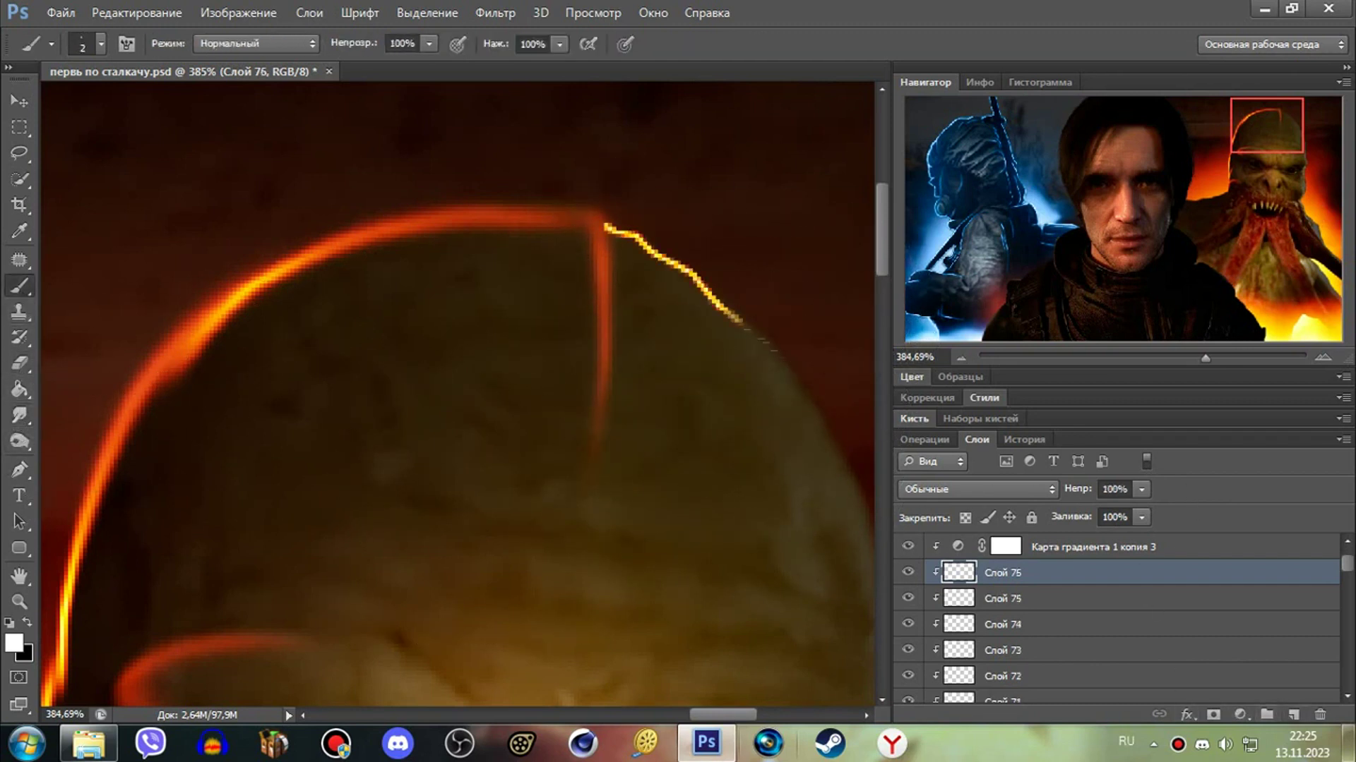
{"action": "left_click_drag", "start_coordinate": [741, 325], "coordinate": [835, 453]}
{"action": "key", "text": "r"}
{"action": "mouse_move", "coordinate": [560, 218]}
{"action": "left_mouse_down"}
{"action": "mouse_move", "coordinate": [757, 303]}
{"action": "mouse_move", "coordinate": [829, 407]}
{"action": "mouse_move", "coordinate": [568, 121]}
{"action": "left_mouse_up"}
{"action": "key", "text": "ctrl+shift+alt+n"}
{"action": "key", "text": "b"}
{"action": "left_click_drag", "start_coordinate": [583, 169], "coordinate": [622, 275]}
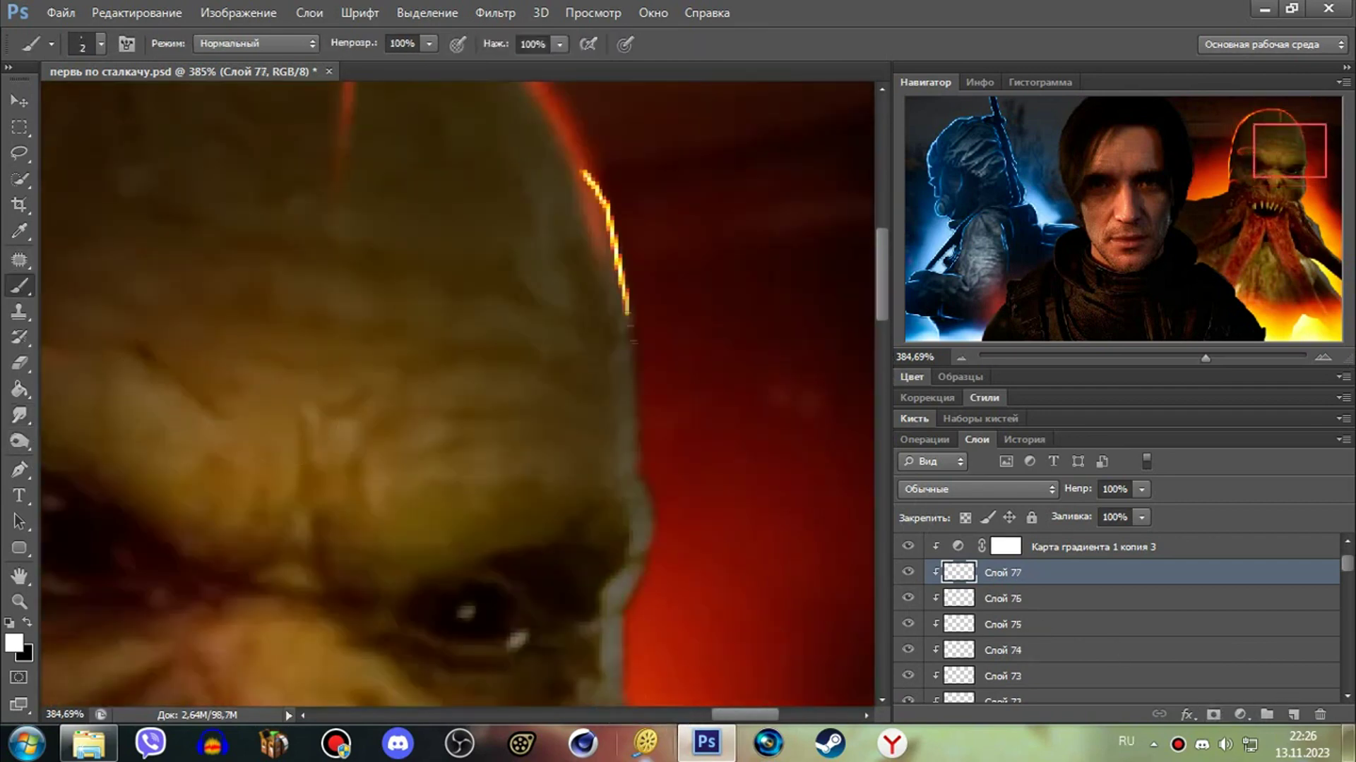
- Smudge the yellow edge stroke into orange glow, then paint and smudge a soft brow glow
{"action": "key", "text": "r"}
{"action": "mouse_move", "coordinate": [648, 544]}
{"action": "left_mouse_down"}
{"action": "mouse_move", "coordinate": [648, 416]}
{"action": "mouse_move", "coordinate": [618, 483]}
{"action": "left_mouse_up"}
{"action": "mouse_move", "coordinate": [652, 373]}
{"action": "left_mouse_down"}
{"action": "mouse_move", "coordinate": [621, 454]}
{"action": "mouse_move", "coordinate": [545, 242]}
{"action": "mouse_move", "coordinate": [606, 379]}
{"action": "left_mouse_up"}
{"action": "key", "text": "ctrl+shift+alt+n"}
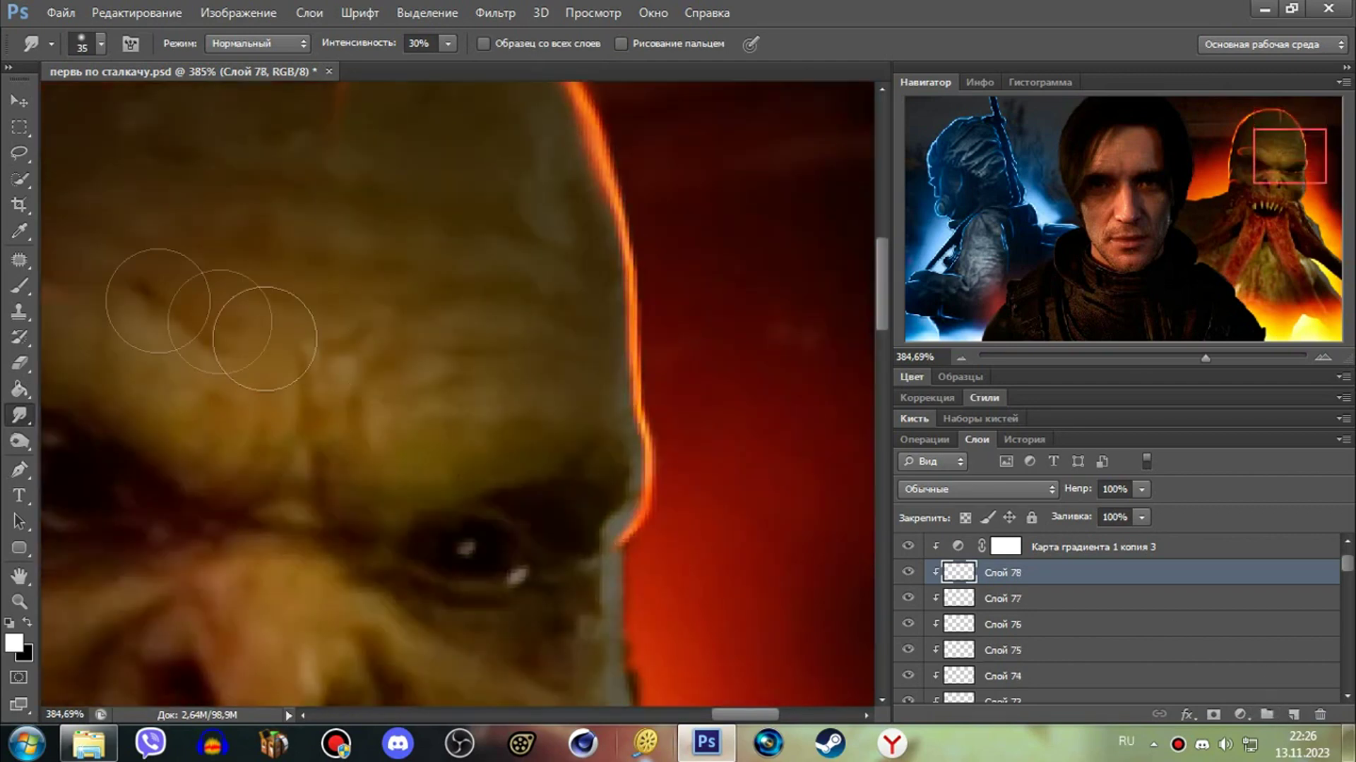
{"action": "key", "text": "b"}
{"action": "key", "text": "r"}
{"action": "mouse_move", "coordinate": [619, 404]}
{"action": "left_mouse_down"}
{"action": "mouse_move", "coordinate": [579, 378]}
{"action": "mouse_move", "coordinate": [614, 363]}
{"action": "mouse_move", "coordinate": [635, 424]}
{"action": "left_mouse_up"}
{"action": "left_click_drag", "start_coordinate": [554, 434], "coordinate": [480, 469]}
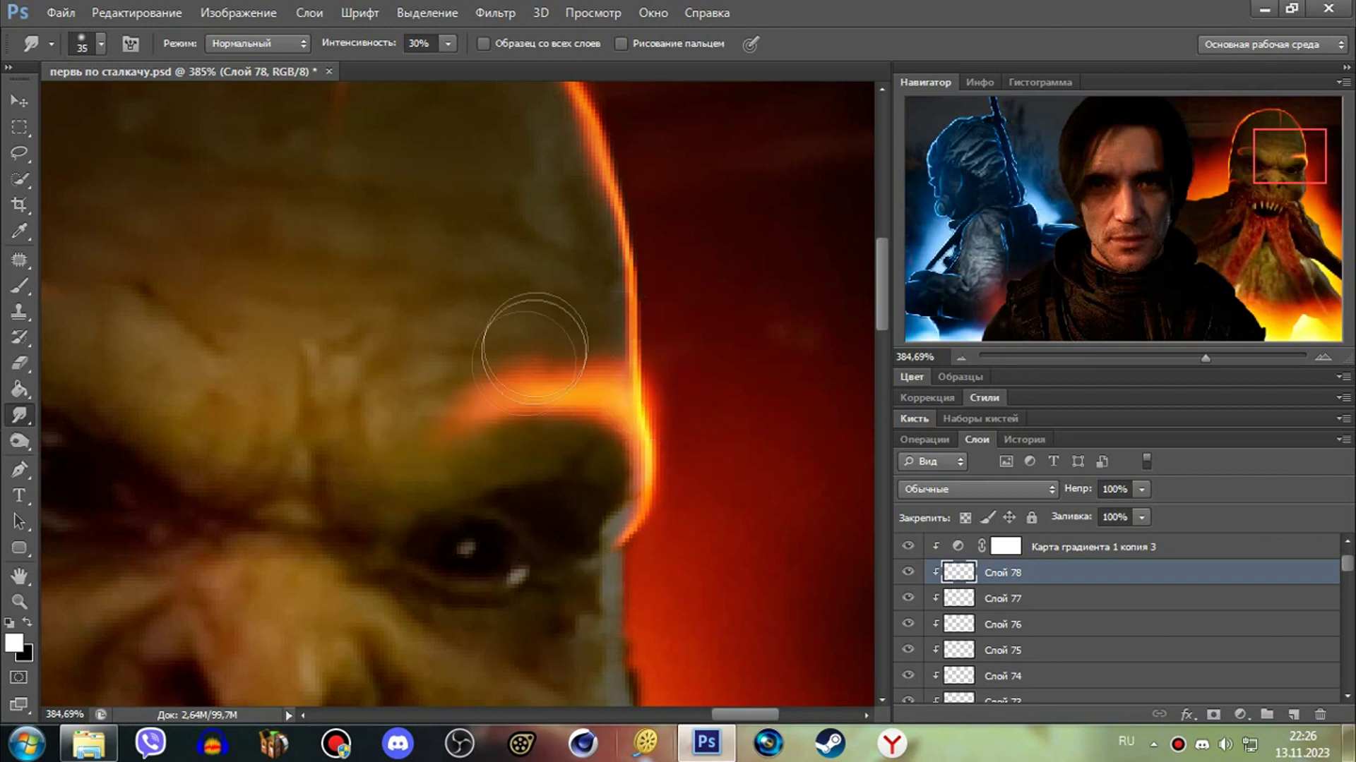
- On a new layer, paint orange strokes across the brow and smudge them into glow
{"action": "left_click", "coordinate": [1293, 715]}
{"action": "key", "text": "b"}
{"action": "scroll", "coordinate": [311, 356], "scroll_direction": "up", "scroll_amount": 2}
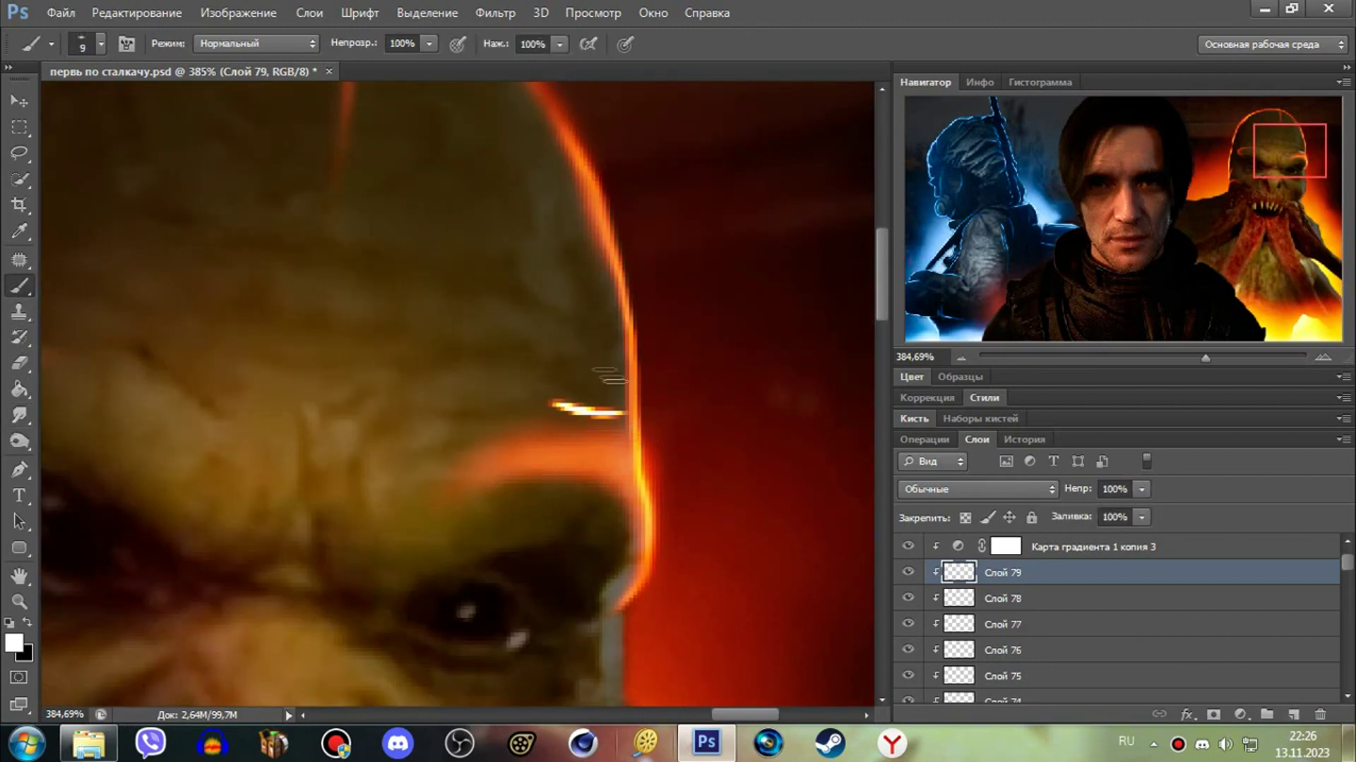
{"action": "left_click_drag", "start_coordinate": [614, 346], "coordinate": [537, 321]}
{"action": "key", "text": "r"}
{"action": "left_click_drag", "start_coordinate": [622, 395], "coordinate": [466, 296]}
{"action": "mouse_move", "coordinate": [635, 452]}
{"action": "left_mouse_down"}
{"action": "mouse_move", "coordinate": [550, 332]}
{"action": "mouse_move", "coordinate": [600, 290]}
{"action": "left_mouse_up"}
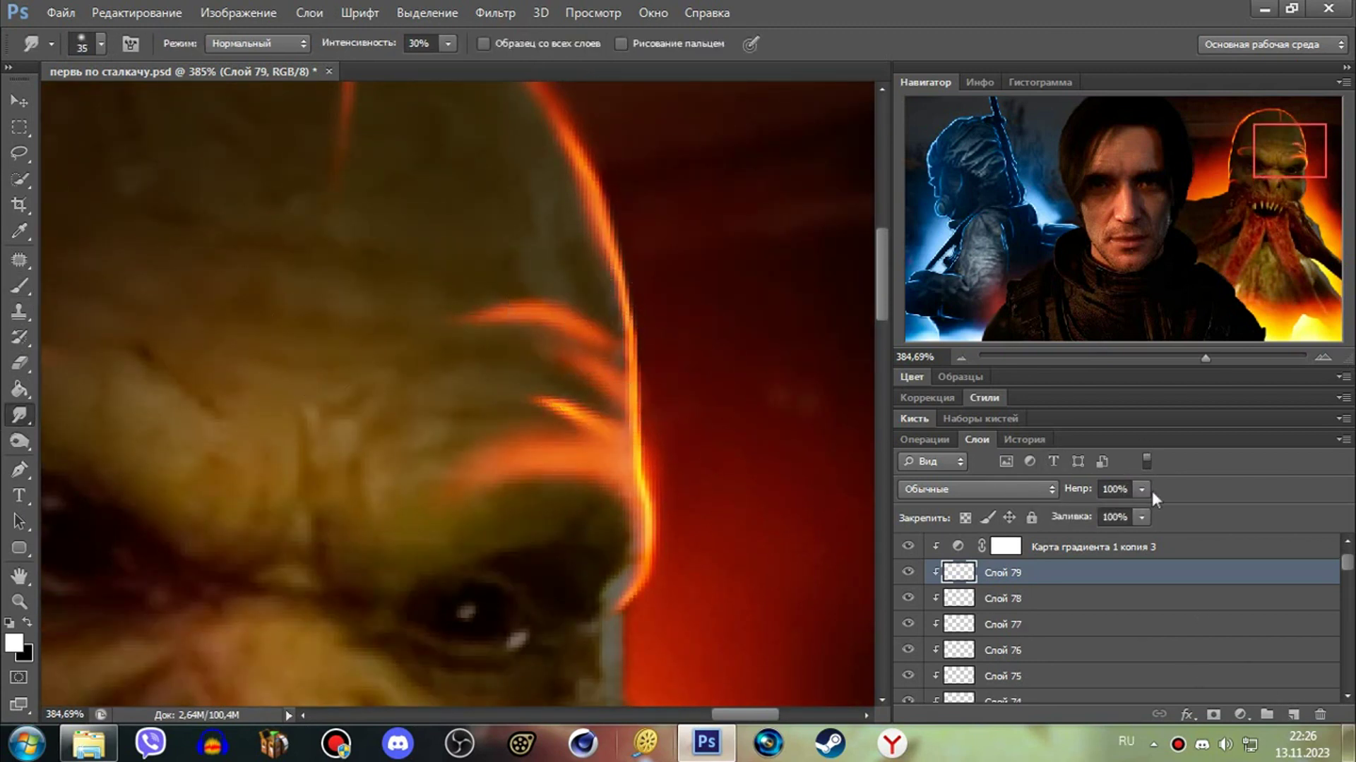
- On a new layer, smudge the glow over the eye into a longer streak
{"action": "left_click", "coordinate": [1293, 714]}
{"action": "scroll", "coordinate": [346, 336], "scroll_direction": "down", "scroll_amount": 5}
{"action": "key", "text": "g"}
{"action": "key", "text": "r"}
{"action": "left_click_drag", "start_coordinate": [586, 212], "coordinate": [466, 223]}
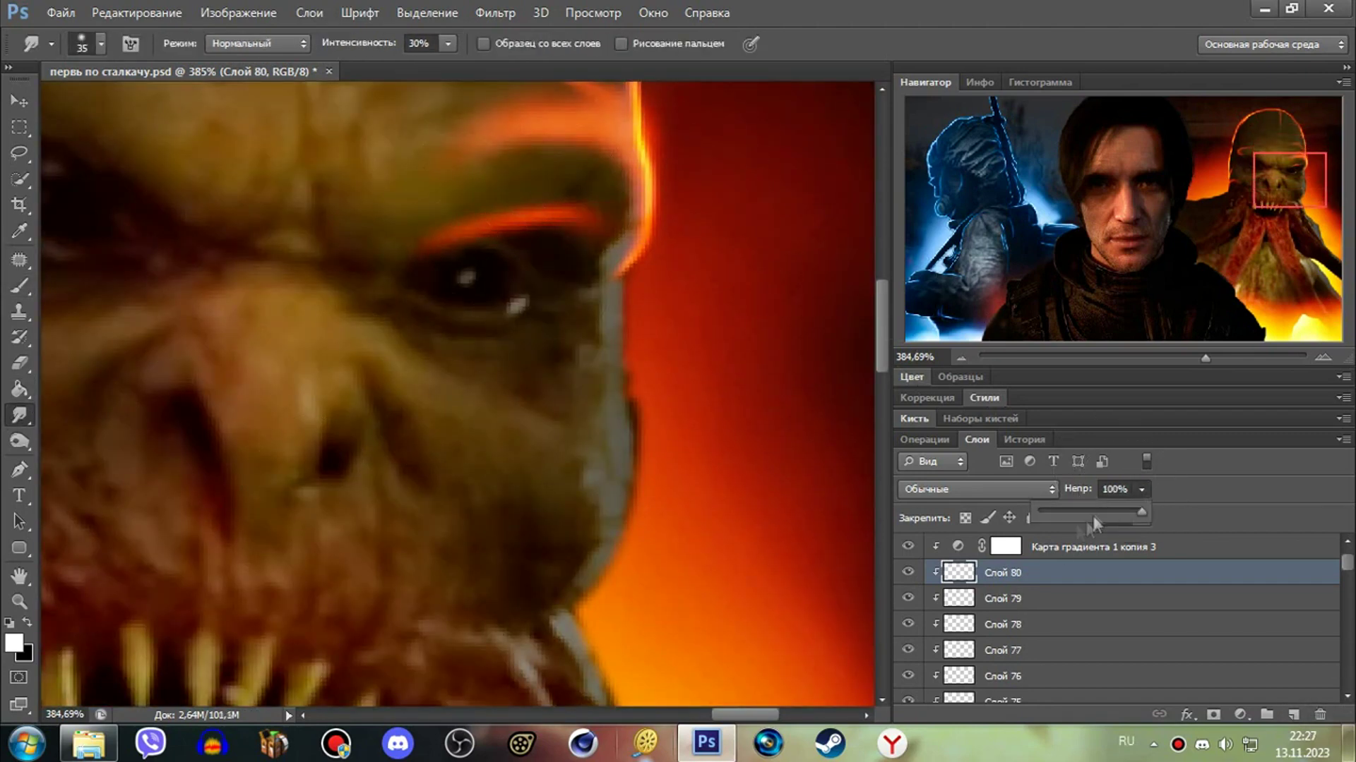
- Smudge a jaw glow down-left and paint a curved muzzle glow faded to about 36% opacity
{"action": "scroll", "coordinate": [777, 424], "scroll_direction": "down", "scroll_amount": 3}
{"action": "key", "text": "b"}
{"action": "left_click", "coordinate": [1293, 715]}
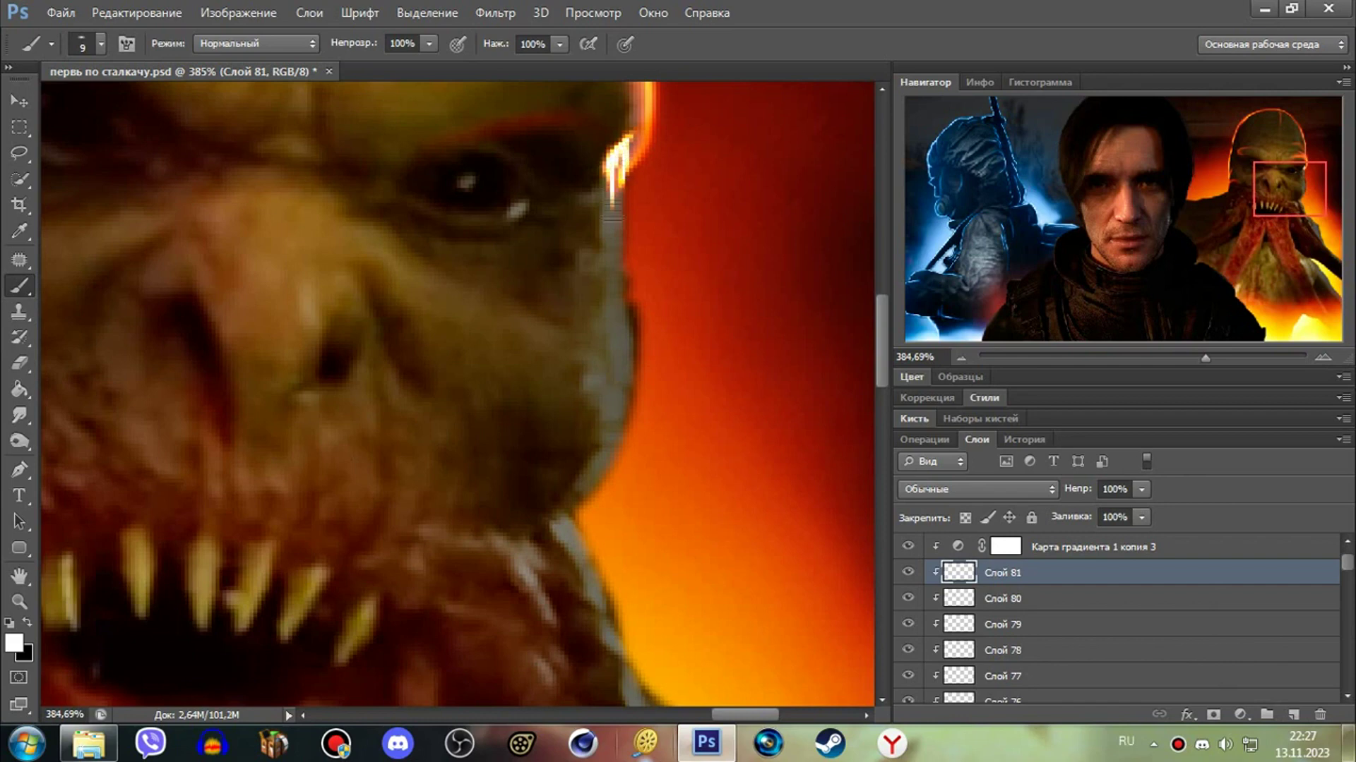
{"action": "key", "text": "r"}
{"action": "left_click_drag", "start_coordinate": [574, 503], "coordinate": [509, 526]}
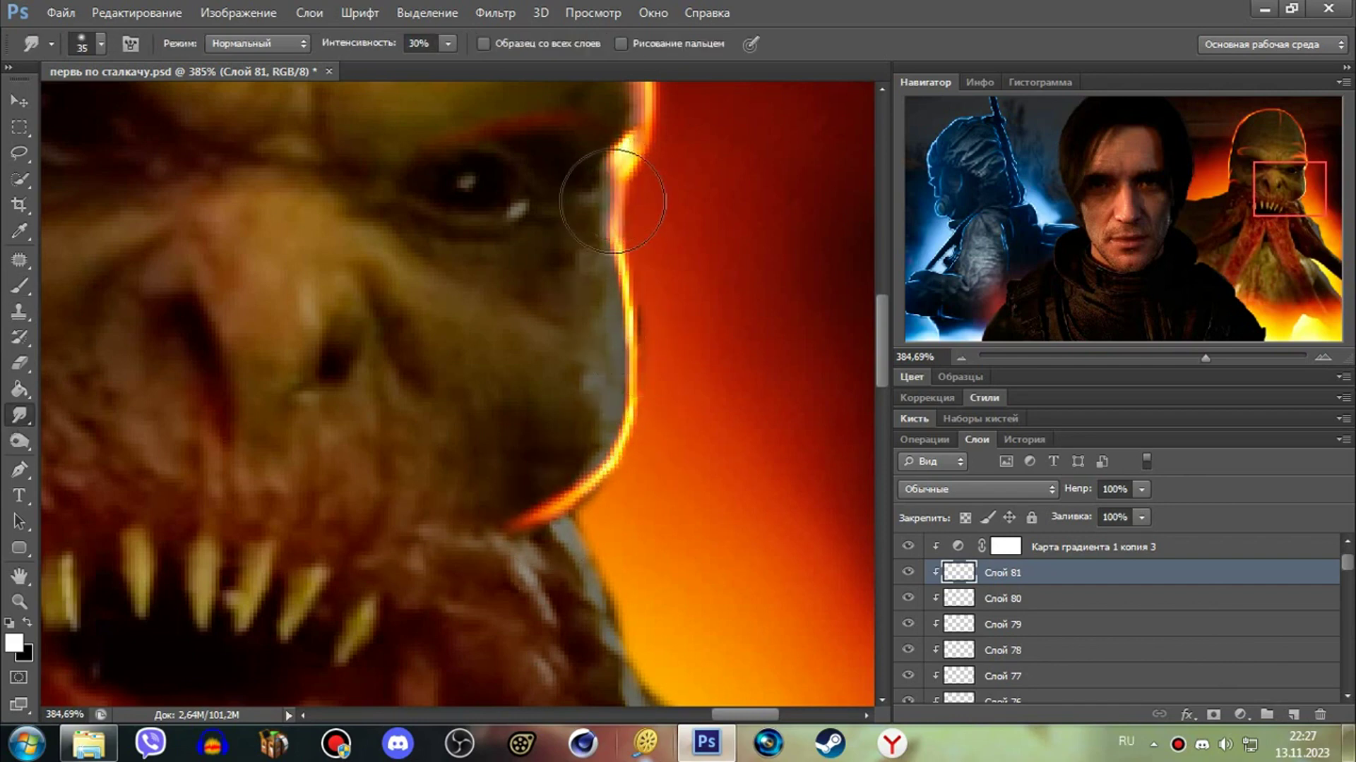
{"action": "left_click_drag", "start_coordinate": [357, 225], "coordinate": [554, 342]}
{"action": "left_click_drag", "start_coordinate": [1089, 508], "coordinate": [1057, 506]}
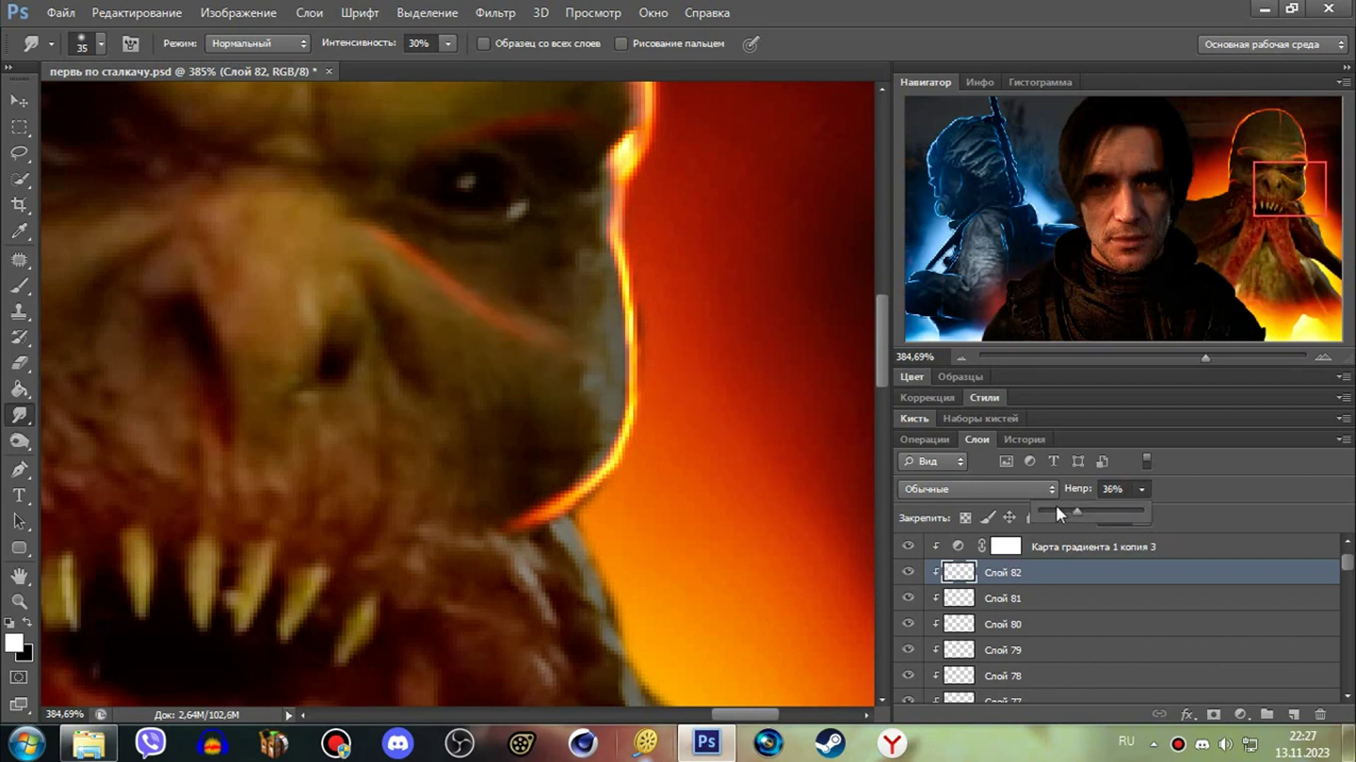
- Paint a thin vertical orange muzzle streak, smudge it longer, and fade it to about 27% opacity
{"action": "key", "text": "ctrl+shift+alt+n"}
{"action": "key", "text": "b"}
{"action": "left_click_drag", "start_coordinate": [306, 204], "coordinate": [319, 300]}
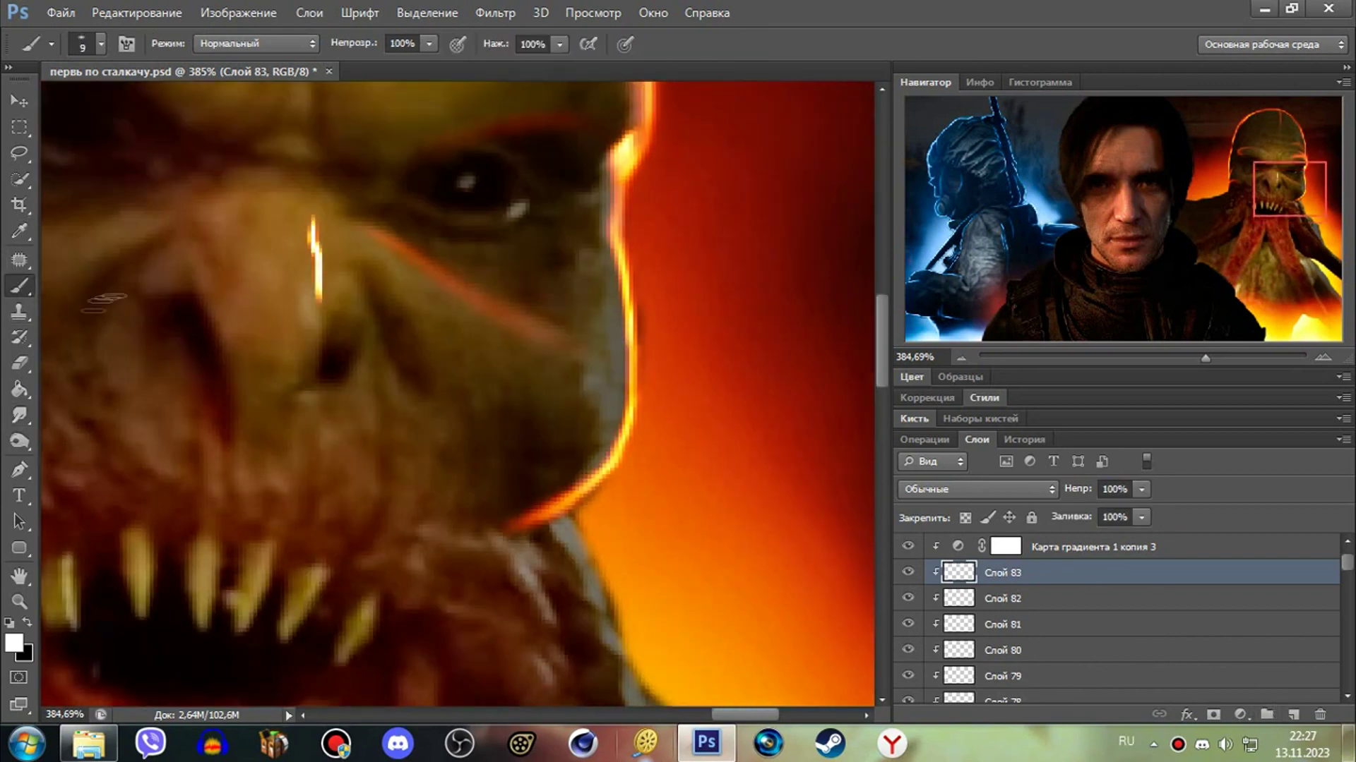
{"action": "key", "text": "r"}
{"action": "mouse_move", "coordinate": [328, 228]}
{"action": "left_mouse_down"}
{"action": "mouse_move", "coordinate": [273, 372]}
{"action": "mouse_move", "coordinate": [336, 243]}
{"action": "left_mouse_up"}
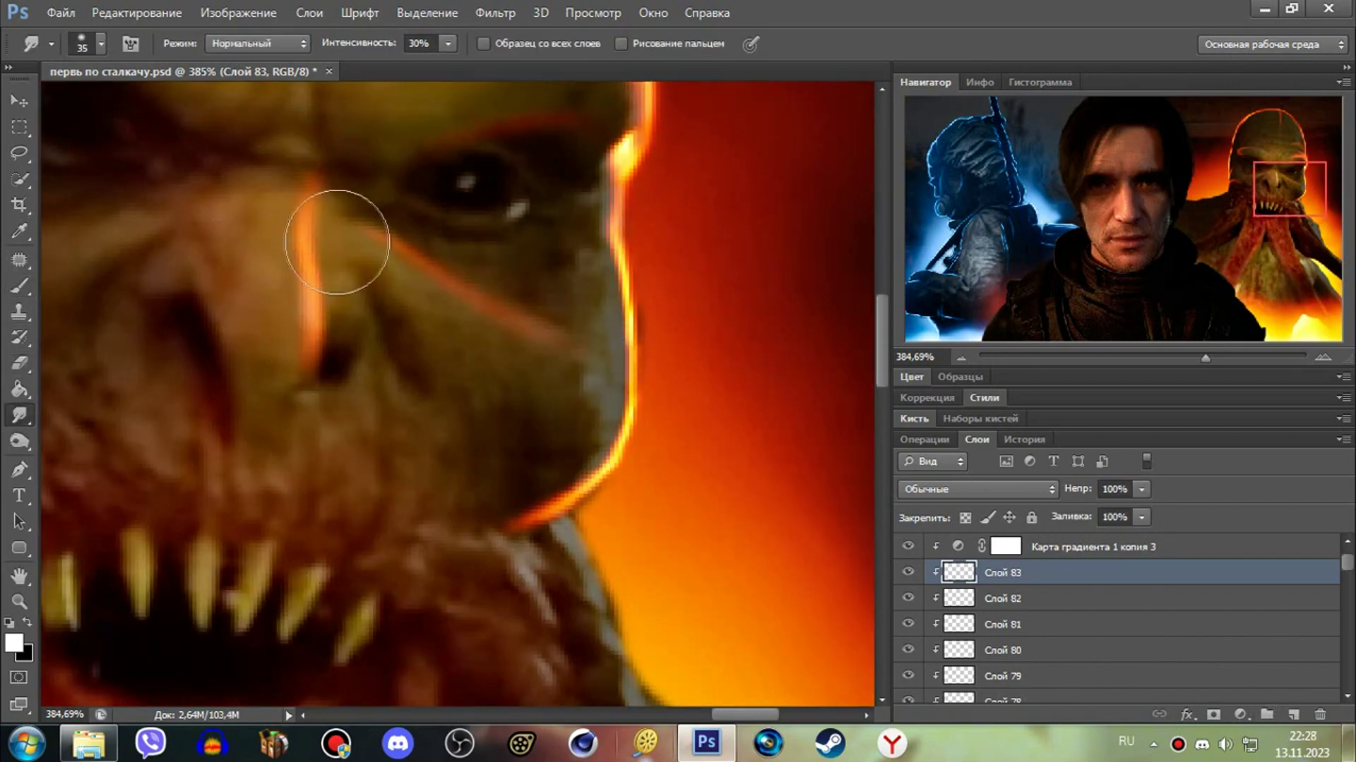
{"action": "left_click", "coordinate": [19, 602]}
{"action": "key", "text": "2"}
{"action": "key", "text": "7"}
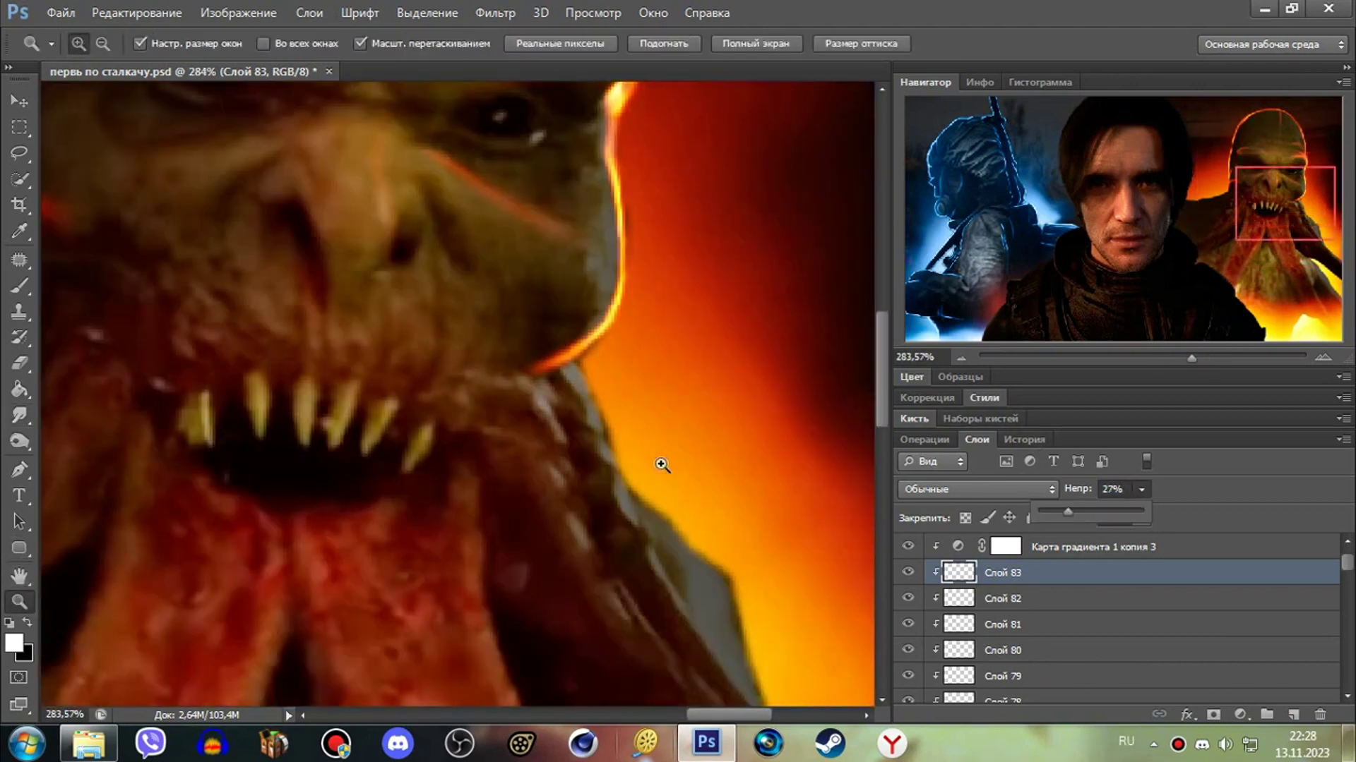
{"action": "left_click", "coordinate": [293, 223]}
- On a new layer, paint a thin orange stroke on the head and erase its top
{"action": "key", "text": "ctrl+shift+alt+n"}
{"action": "key", "text": "b"}
{"action": "left_click_drag", "start_coordinate": [300, 201], "coordinate": [305, 297]}
{"action": "key", "text": "r"}
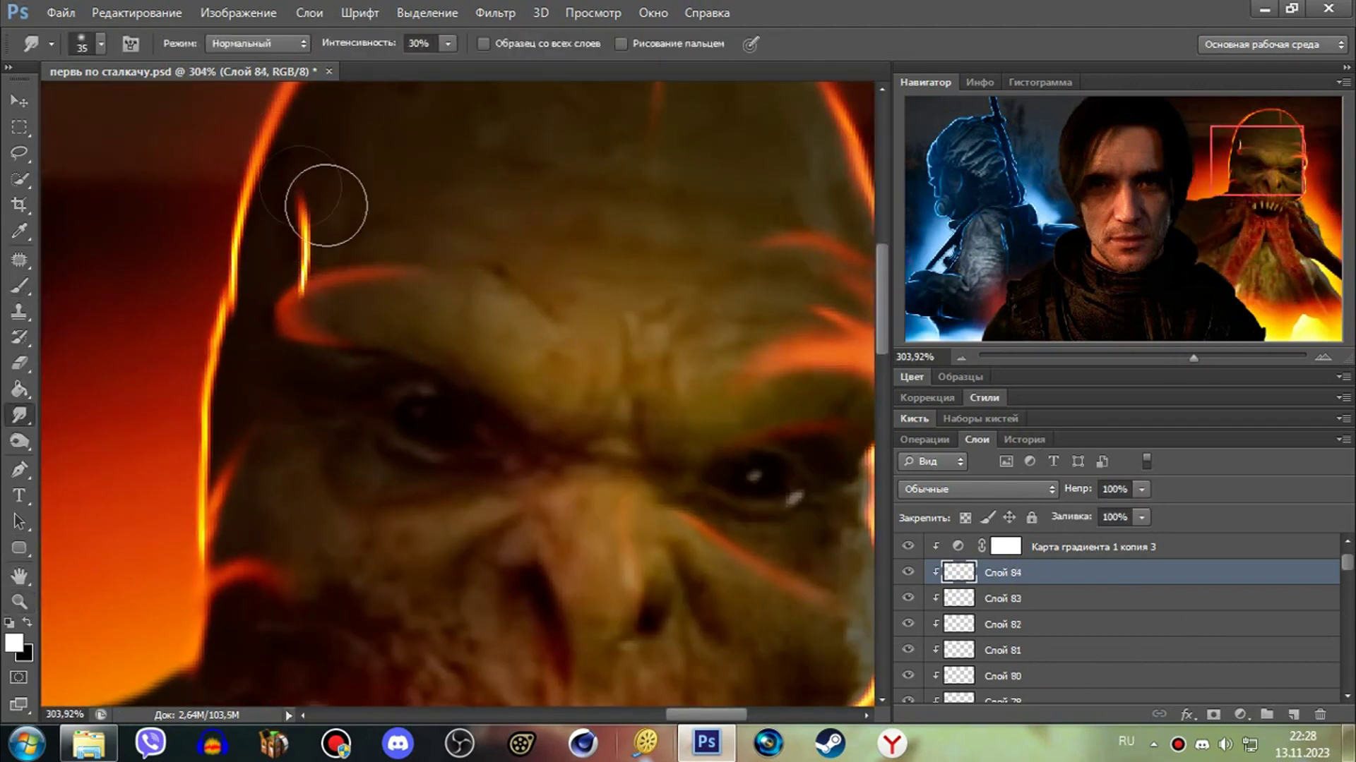
{"action": "key", "text": "e"}
{"action": "left_click_drag", "start_coordinate": [212, 212], "coordinate": [173, 240]}
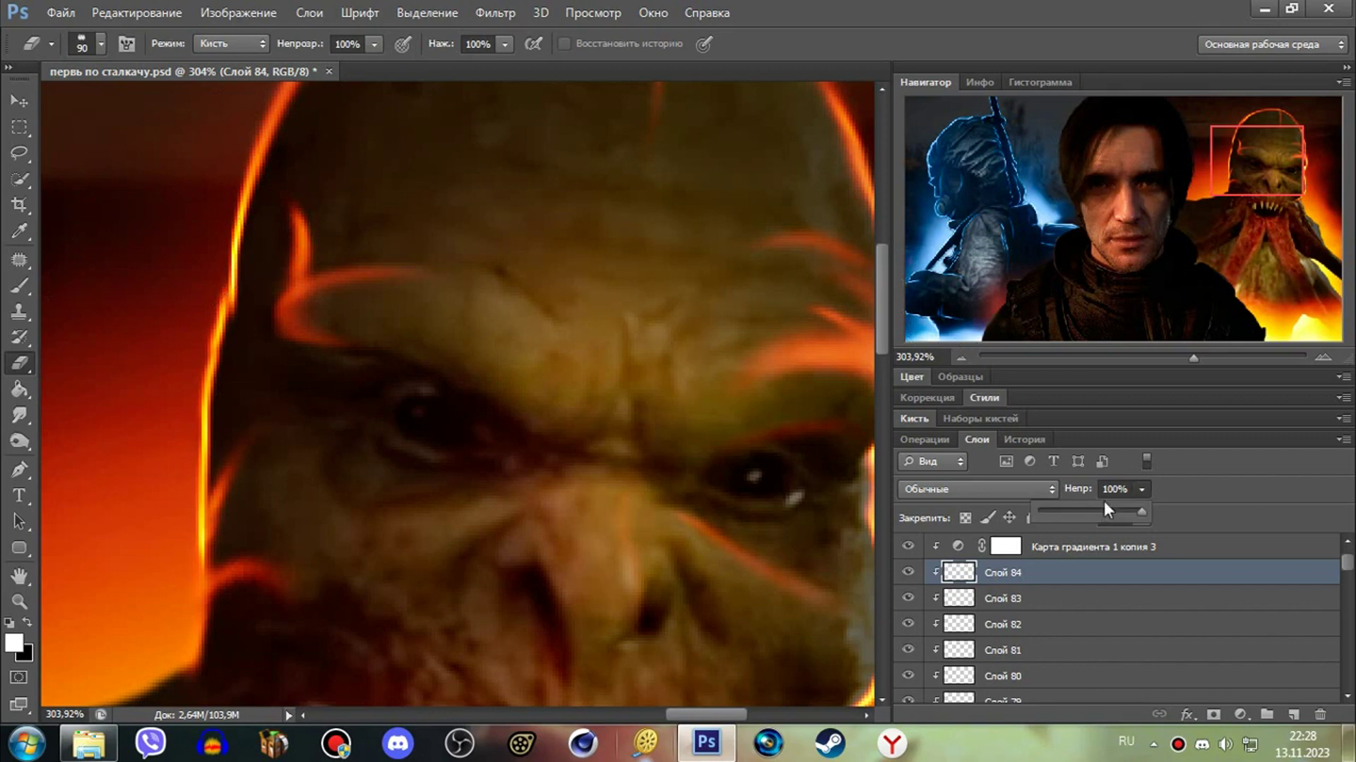
{"action": "scroll", "coordinate": [438, 395], "scroll_direction": "down", "scroll_amount": 2}
- On a new layer, paint a curved orange stroke near the eye
{"action": "key", "text": "ctrl+shift+alt+n"}
{"action": "key", "text": "b"}
{"action": "mouse_move", "coordinate": [314, 346]}
{"action": "left_mouse_down"}
{"action": "mouse_move", "coordinate": [396, 408]}
{"action": "mouse_move", "coordinate": [268, 420]}
{"action": "left_mouse_up"}
{"action": "key", "text": "r"}
{"action": "key", "text": "z"}
{"action": "left_click", "coordinate": [1141, 489]}
{"action": "left_click_drag", "start_coordinate": [593, 600], "coordinate": [706, 600]}
- On a new mouth-glow layer, smudge a long orange edge line up the mouth
{"action": "key", "text": "ctrl+shift+alt+n"}
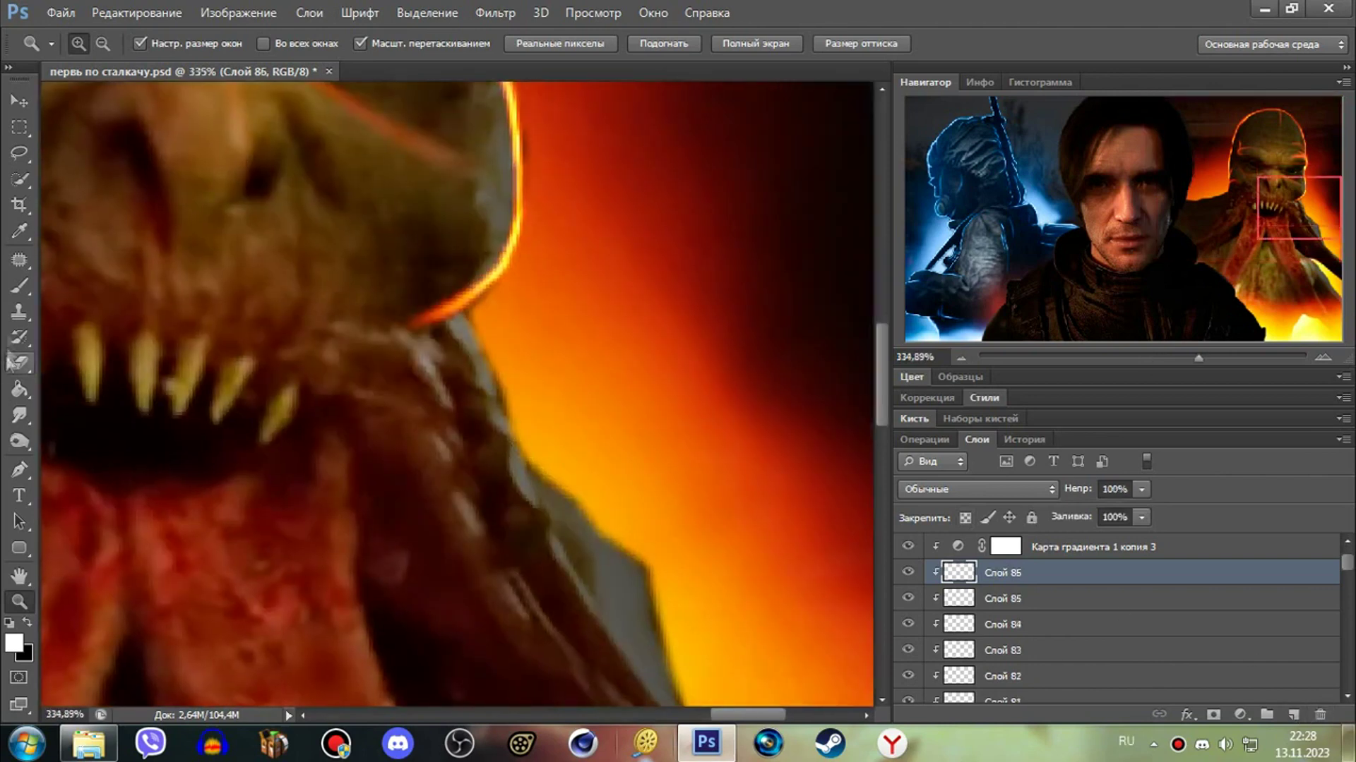
{"action": "key", "text": "b"}
{"action": "scroll", "coordinate": [544, 522], "scroll_direction": "down", "scroll_amount": 3}
{"action": "key", "text": "r"}
{"action": "mouse_move", "coordinate": [657, 565]}
{"action": "left_mouse_down"}
{"action": "mouse_move", "coordinate": [566, 439]}
{"action": "mouse_move", "coordinate": [533, 85]}
{"action": "left_mouse_up"}
{"action": "scroll", "coordinate": [664, 401], "scroll_direction": "down", "scroll_amount": 3}
{"action": "scroll", "coordinate": [392, 391], "scroll_direction": "up", "scroll_amount": 5}
- Smudge the orange edge further along the jaw
{"action": "key", "text": "b"}
{"action": "scroll", "coordinate": [444, 528], "scroll_direction": "down", "scroll_amount": 7}
{"action": "key", "text": "r"}
{"action": "left_click_drag", "start_coordinate": [600, 388], "coordinate": [730, 420]}
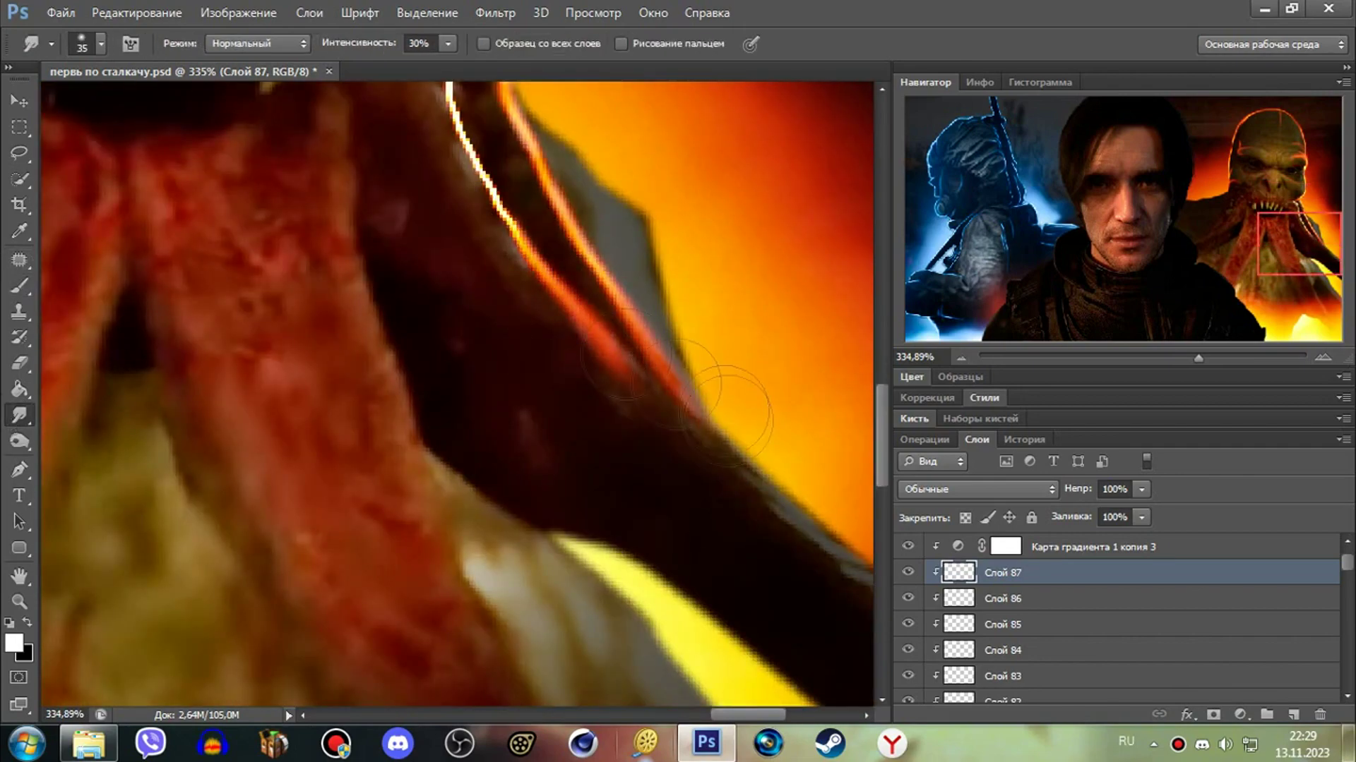
{"action": "scroll", "coordinate": [768, 501], "scroll_direction": "up", "scroll_amount": 6}
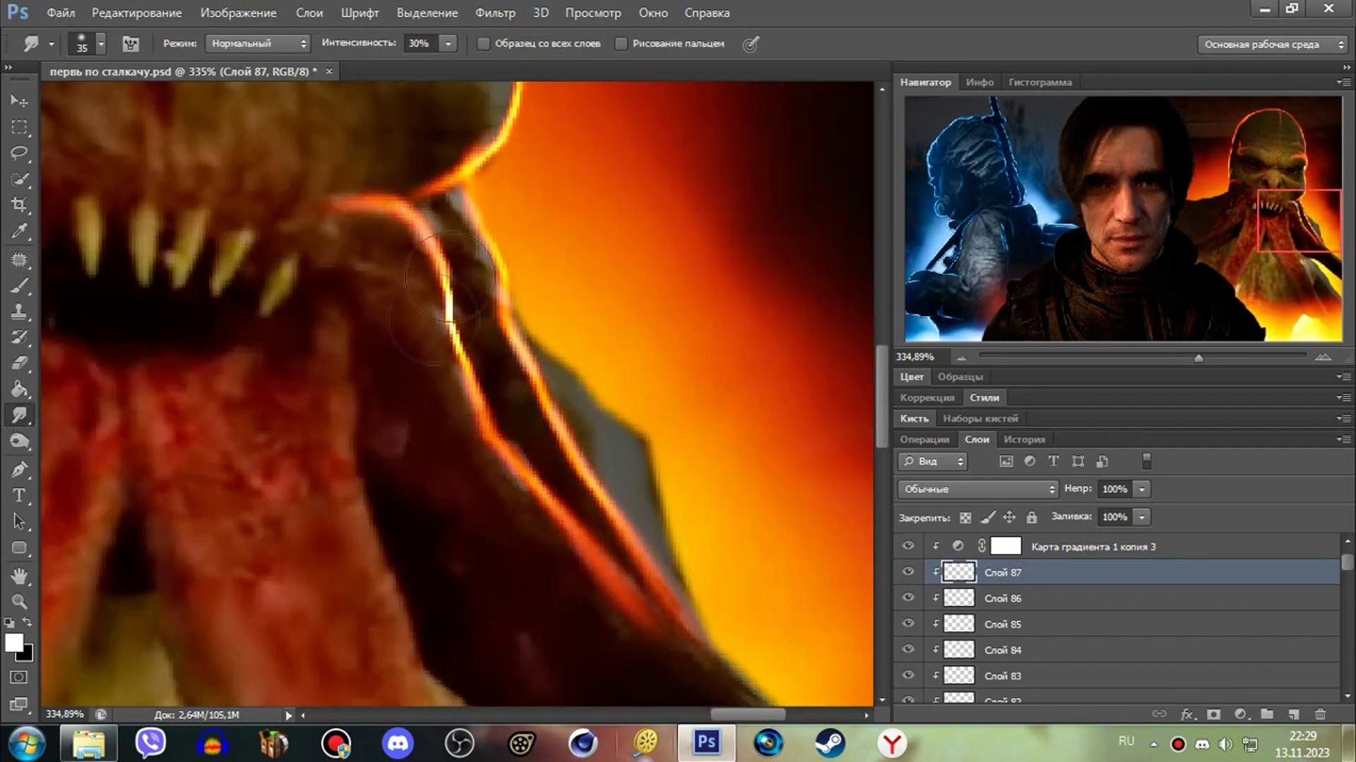
{"action": "scroll", "coordinate": [636, 423], "scroll_direction": "right", "scroll_amount": 5}
- On a new layer, smudge a bright highlight stroke into the jaw edge
{"action": "key", "text": "ctrl+shift+alt+n"}
{"action": "key", "text": "b"}
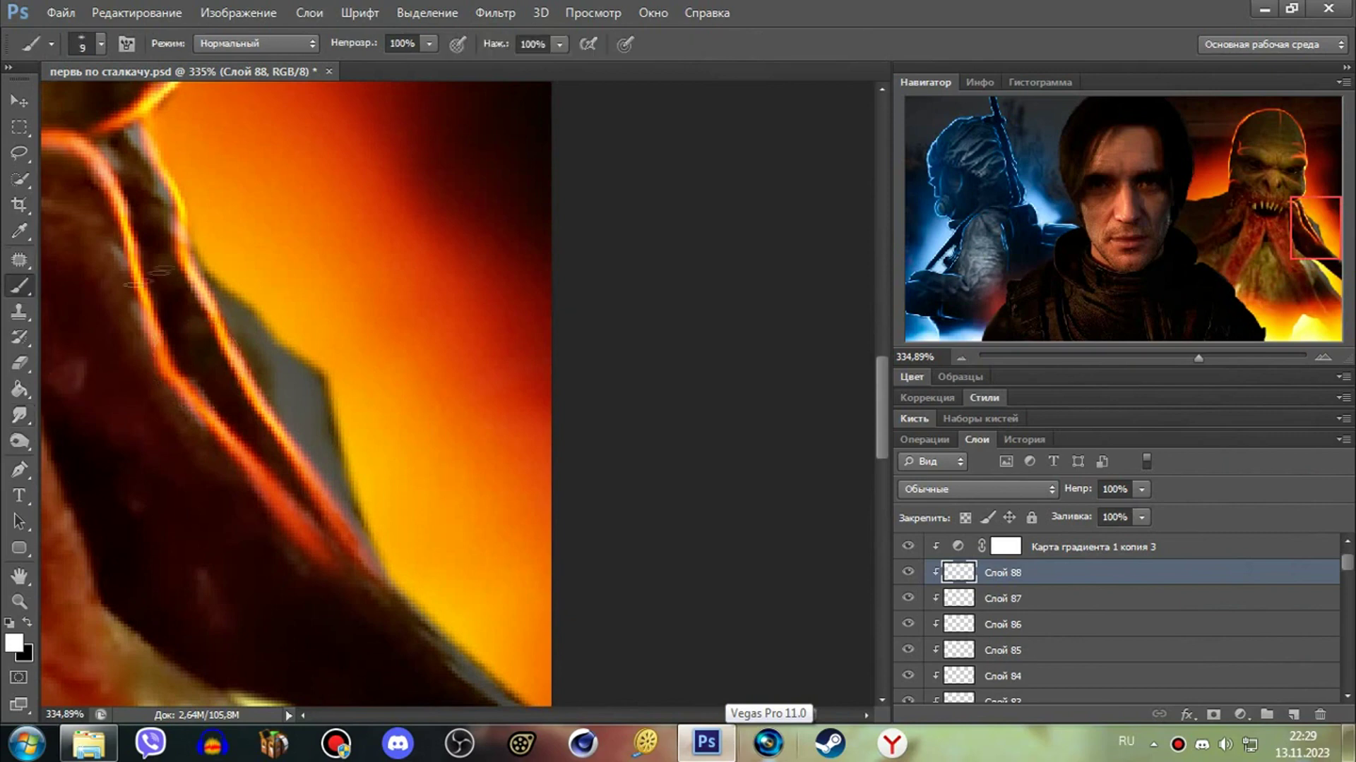
{"action": "key", "text": "r"}
{"action": "left_click_drag", "start_coordinate": [417, 529], "coordinate": [332, 371]}
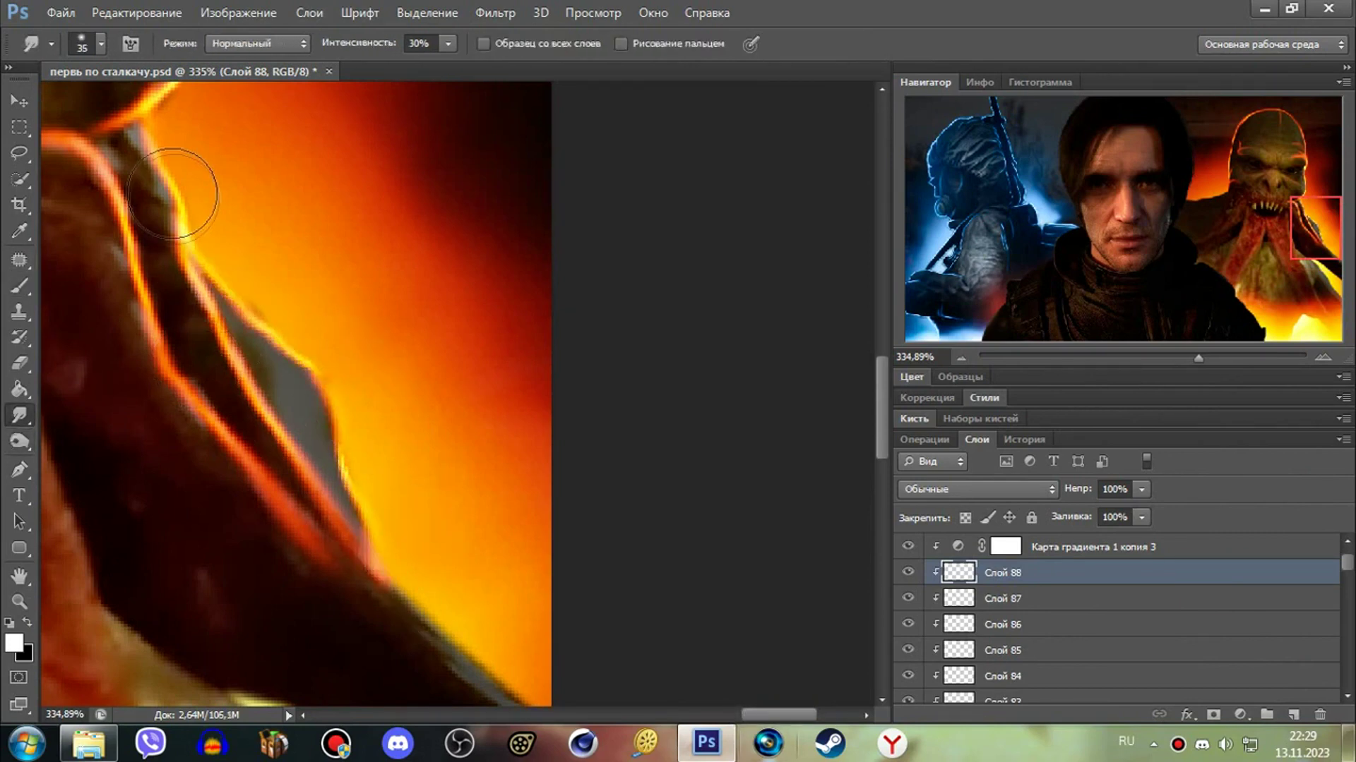
{"action": "scroll", "coordinate": [328, 321], "scroll_direction": "down", "scroll_amount": 5}
- On two more layers, paint thin bright glowing lines along the jaw edges and smudge them in
{"action": "key", "text": "ctrl+shift+alt+n"}
{"action": "key", "text": "b"}
{"action": "left_click_drag", "start_coordinate": [551, 438], "coordinate": [369, 290]}
{"action": "key", "text": "r"}
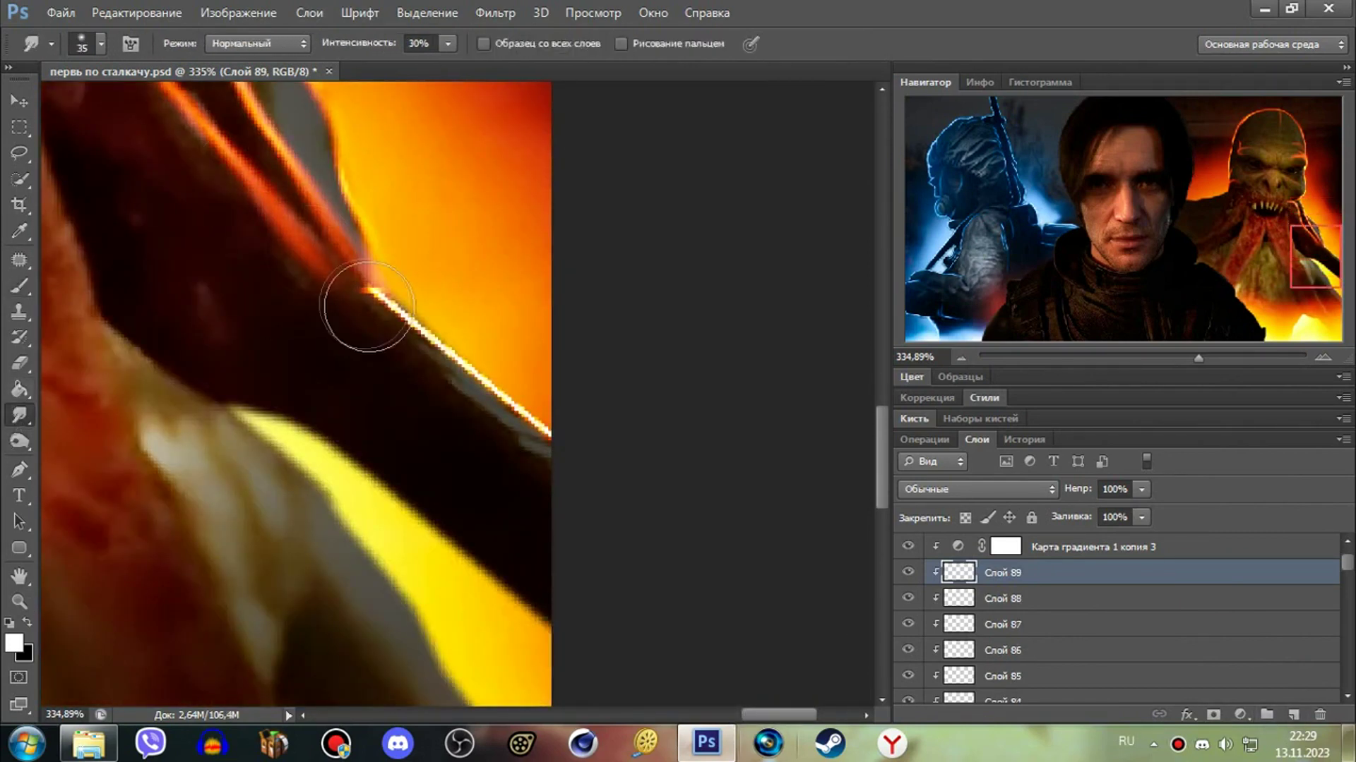
{"action": "scroll", "coordinate": [360, 268], "scroll_direction": "down", "scroll_amount": 3}
{"action": "key", "text": "ctrl+shift+alt+n"}
{"action": "key", "text": "b"}
{"action": "mouse_move", "coordinate": [201, 335]}
{"action": "left_mouse_down"}
{"action": "mouse_move", "coordinate": [531, 522]}
{"action": "mouse_move", "coordinate": [432, 424]}
{"action": "mouse_move", "coordinate": [161, 321]}
{"action": "left_mouse_up"}
{"action": "key", "text": "r"}
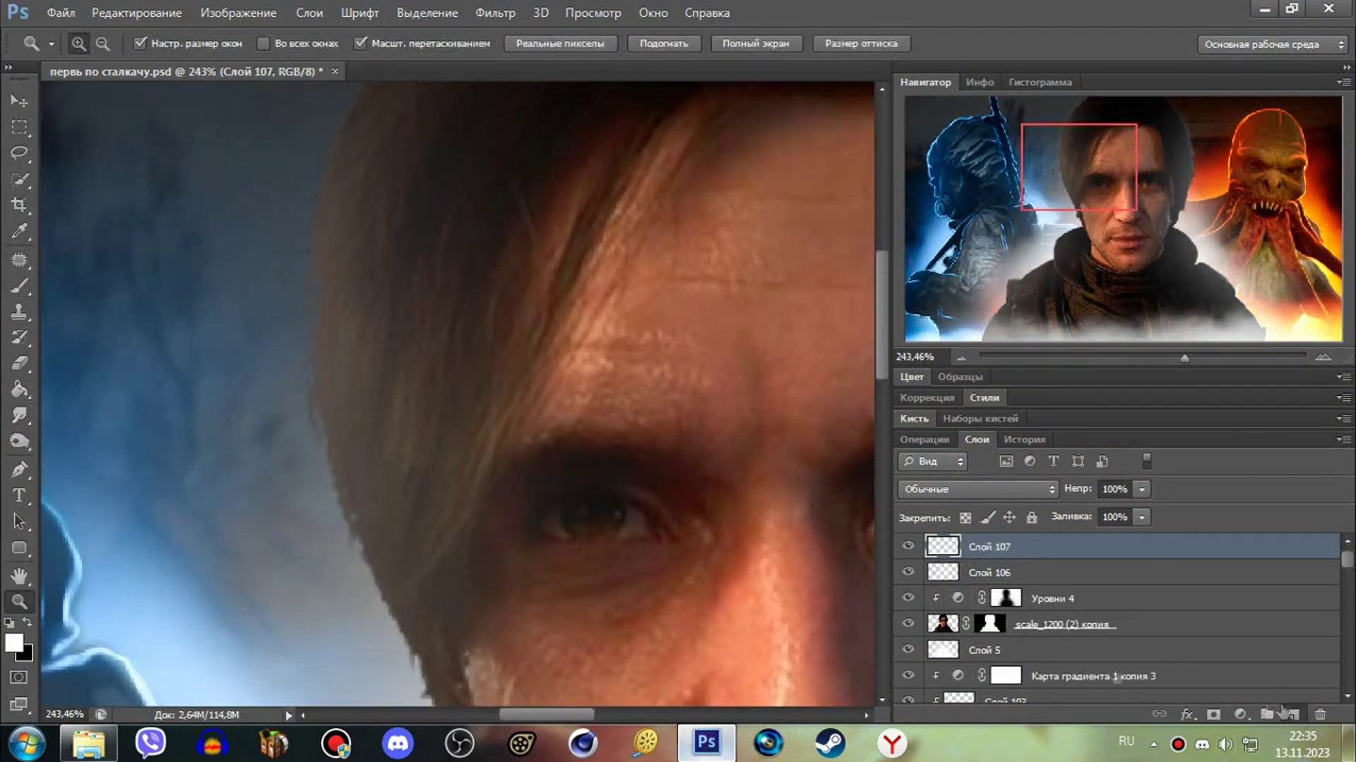
- On a new layer, paint a thin white strand along the hair edge with a tiny brush
{"action": "left_click", "coordinate": [333, 342]}
{"action": "key", "text": "ctrl+shift+alt+n"}
{"action": "key", "text": "b"}
{"action": "left_click", "coordinate": [101, 44]}
{"action": "double_click", "coordinate": [105, 288]}
{"action": "mouse_move", "coordinate": [309, 318]}
{"action": "left_mouse_down"}
{"action": "mouse_move", "coordinate": [343, 318]}
{"action": "mouse_move", "coordinate": [316, 396]}
{"action": "left_mouse_up"}
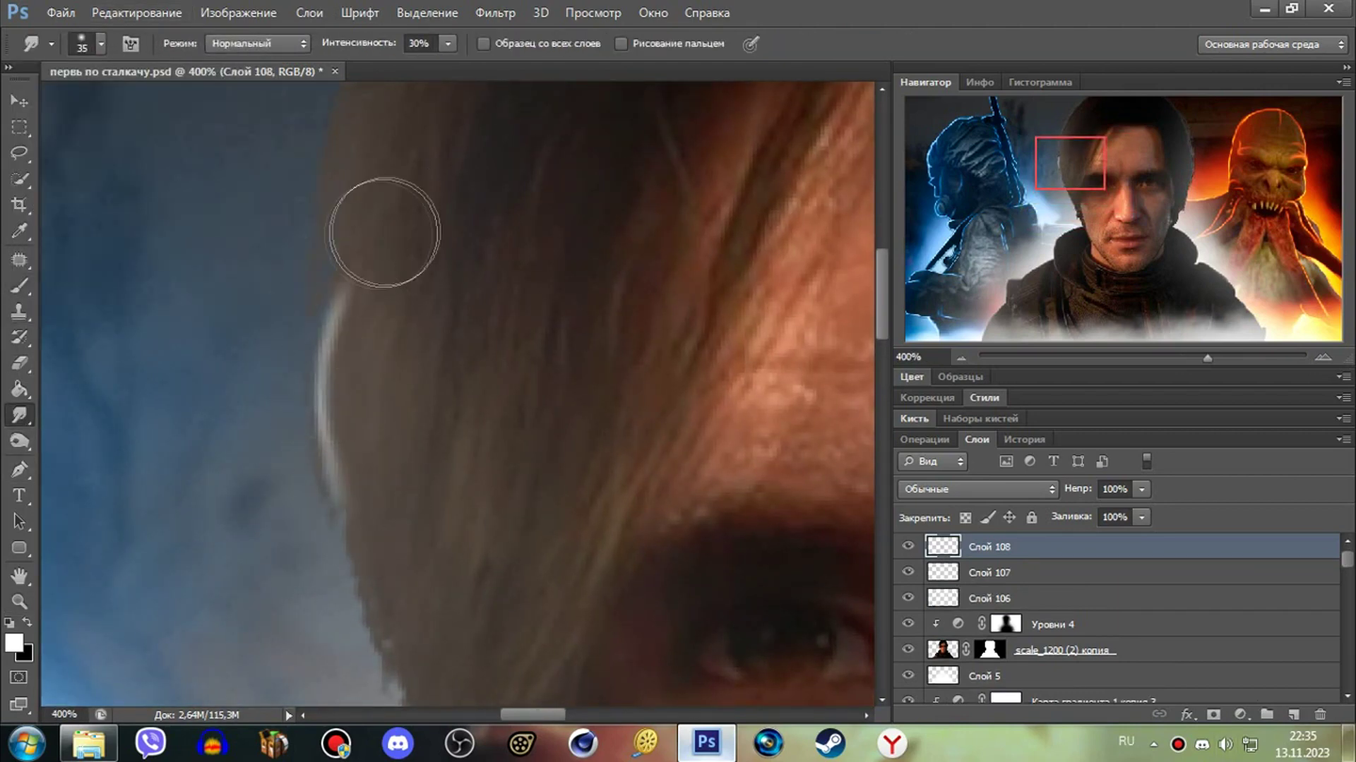
- Add another strand layer and smudge the white strands into the hair
{"action": "scroll", "coordinate": [106, 410], "scroll_direction": "up", "scroll_amount": 3}
{"action": "key", "text": "ctrl+shift+alt+n"}
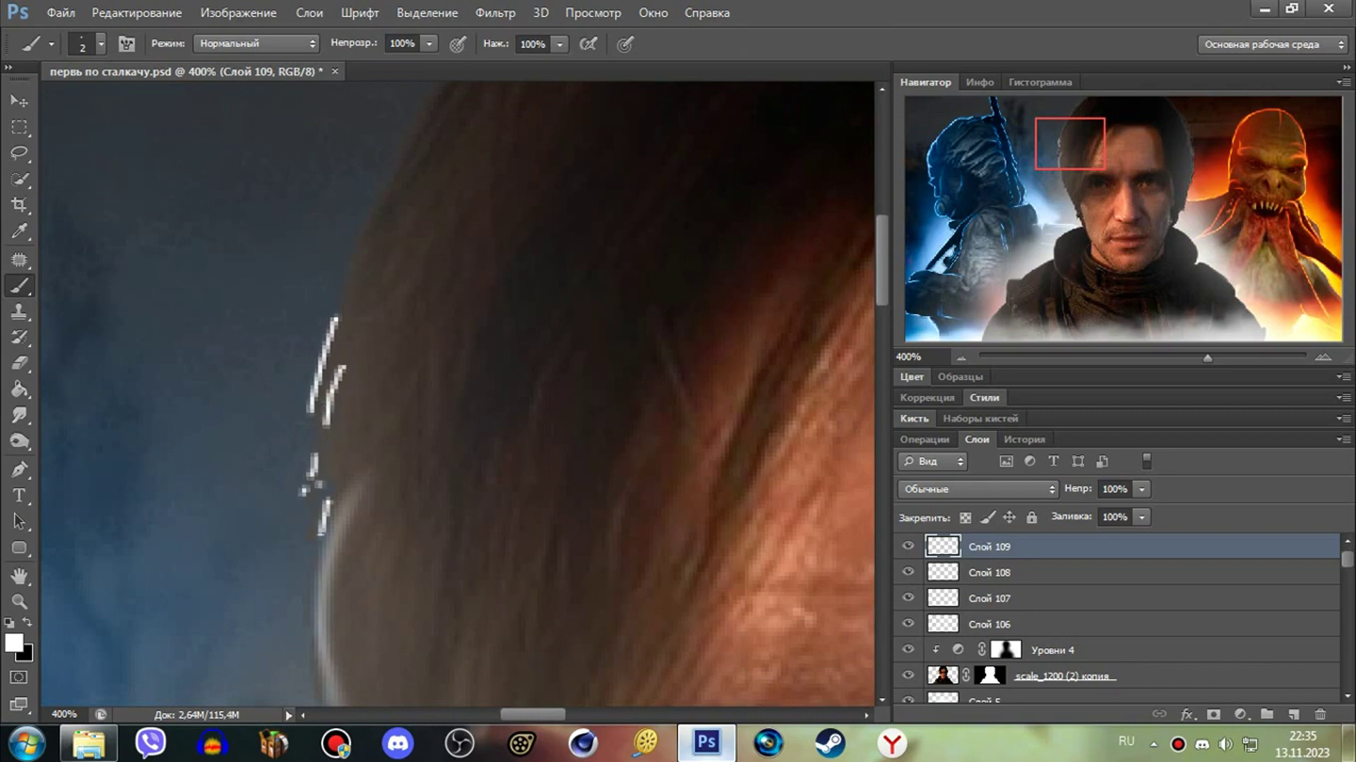
{"action": "scroll", "coordinate": [306, 347], "scroll_direction": "down", "scroll_amount": 3}
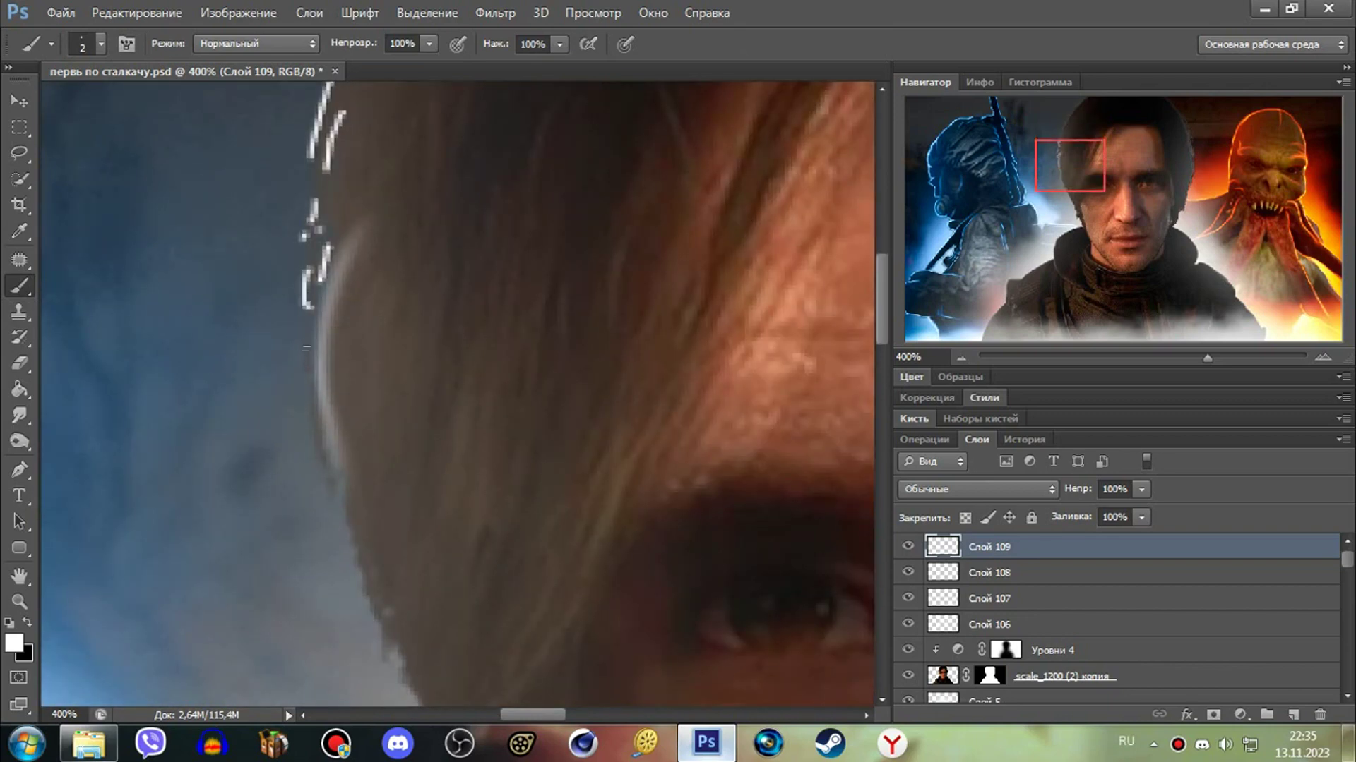
{"action": "left_click", "coordinate": [19, 415]}
{"action": "left_click_drag", "start_coordinate": [311, 311], "coordinate": [356, 468]}
{"action": "scroll", "coordinate": [357, 469], "scroll_direction": "up", "scroll_amount": 3}
{"action": "left_click_drag", "start_coordinate": [363, 282], "coordinate": [363, 127]}
- Add more strand layers above Слой 110 and smudge the remaining strands into the hair edge
{"action": "key", "text": "ctrl+shift+alt+n"}
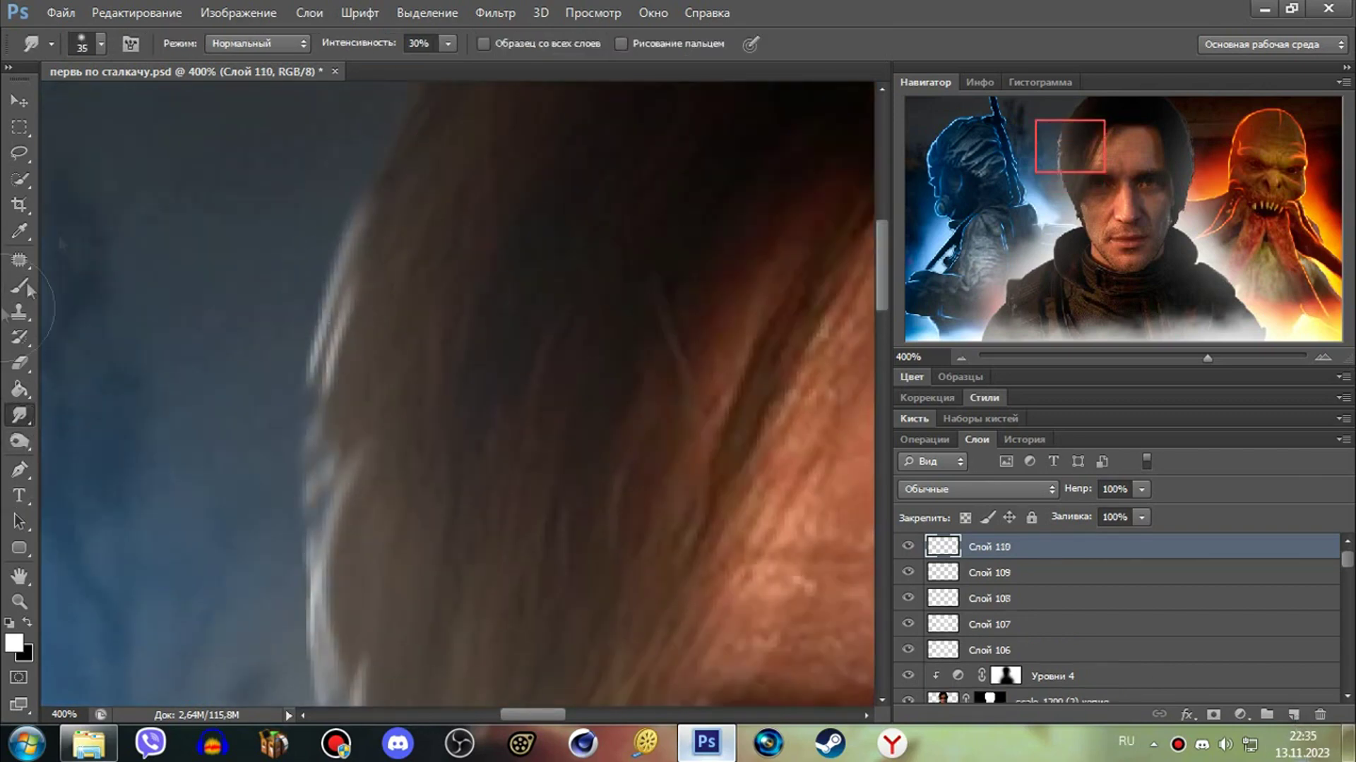
{"action": "left_click_drag", "start_coordinate": [385, 381], "coordinate": [329, 495]}
{"action": "scroll", "coordinate": [353, 459], "scroll_direction": "up", "scroll_amount": 3}
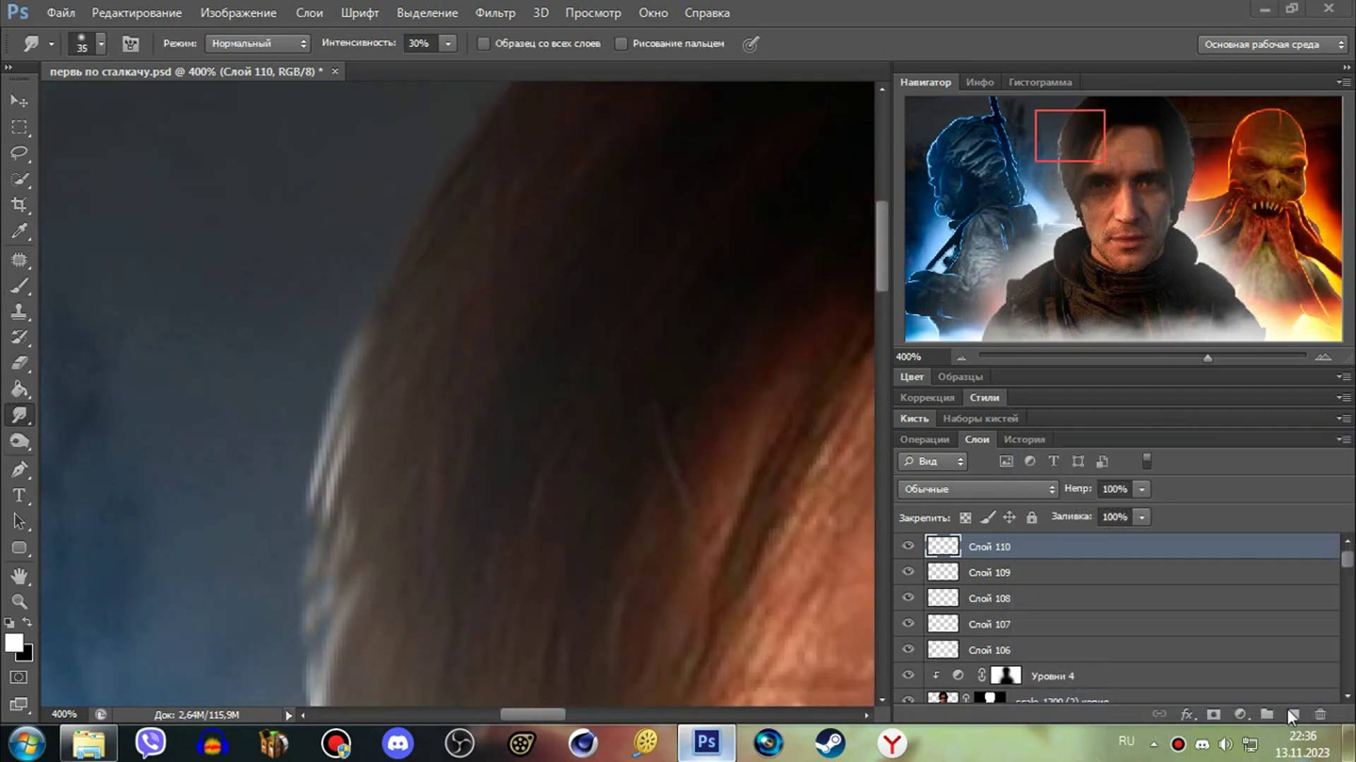
{"action": "left_click", "coordinate": [1292, 714]}
{"action": "scroll", "coordinate": [601, 532], "scroll_direction": "up", "scroll_amount": 2}
{"action": "key", "text": "b"}
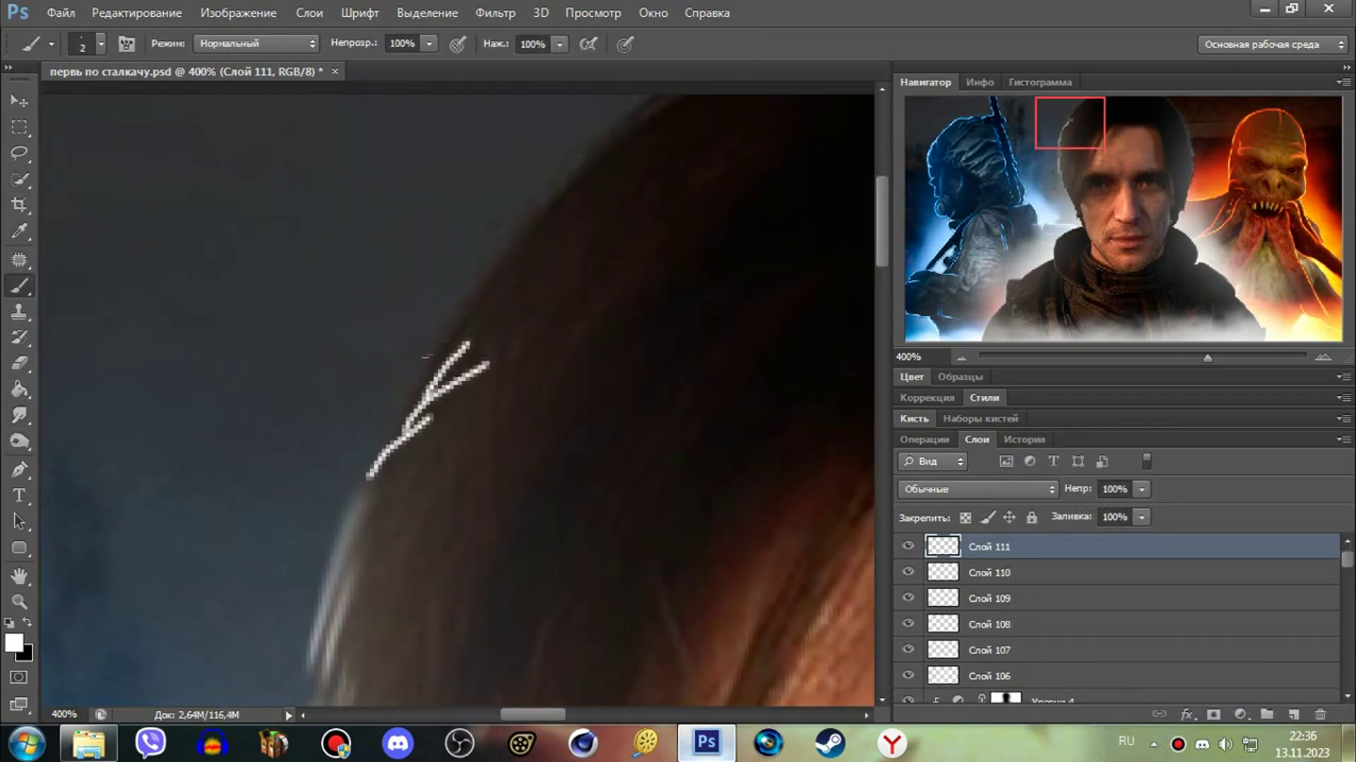
{"action": "left_click", "coordinate": [20, 415]}
{"action": "left_click_drag", "start_coordinate": [371, 477], "coordinate": [488, 293]}
{"action": "left_click_drag", "start_coordinate": [423, 395], "coordinate": [551, 191]}
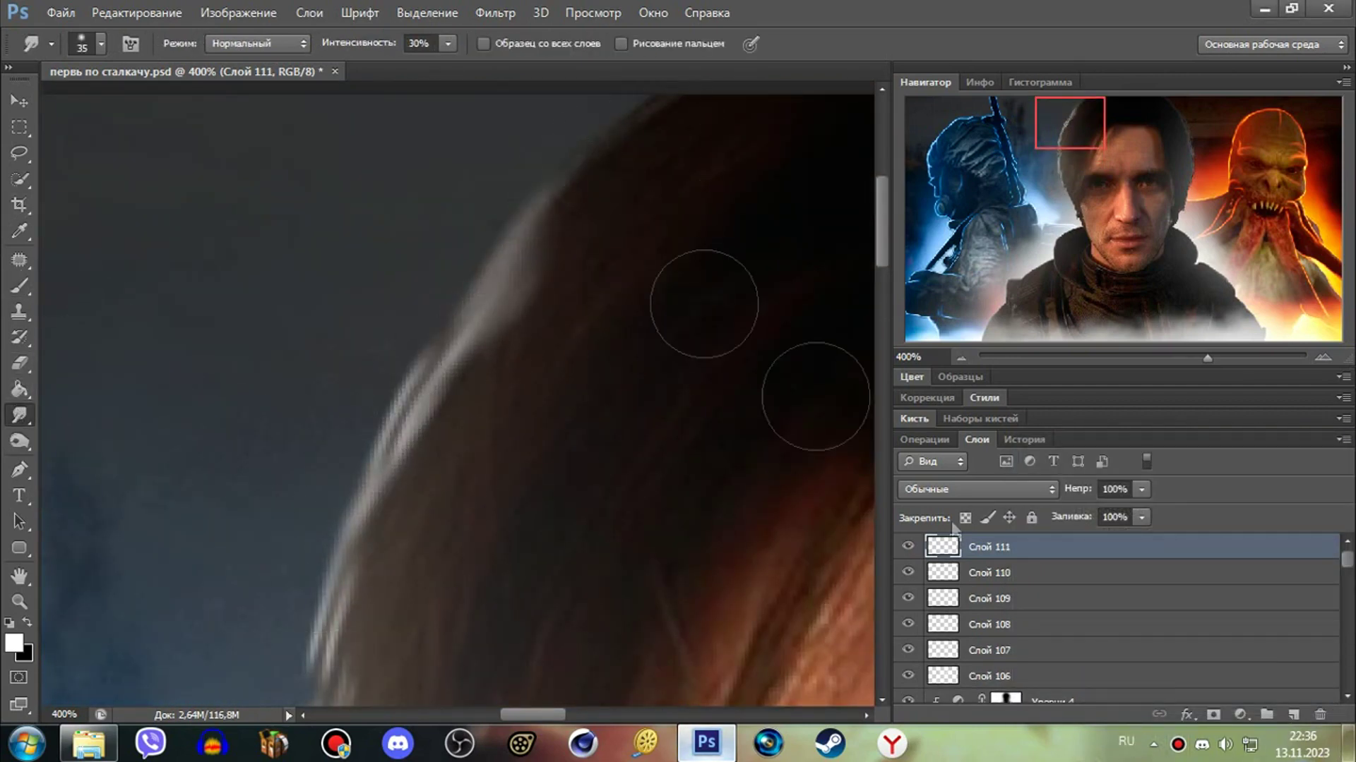
- Undo a bad strand on Слой 111, add a fresh layer, and shrink the brush to 1 px
{"action": "key", "text": "b"}
{"action": "key", "text": "r"}
{"action": "scroll", "coordinate": [439, 348], "scroll_direction": "up", "scroll_amount": 2}
{"action": "left_click", "coordinate": [1002, 573]}
{"action": "key", "text": "b"}
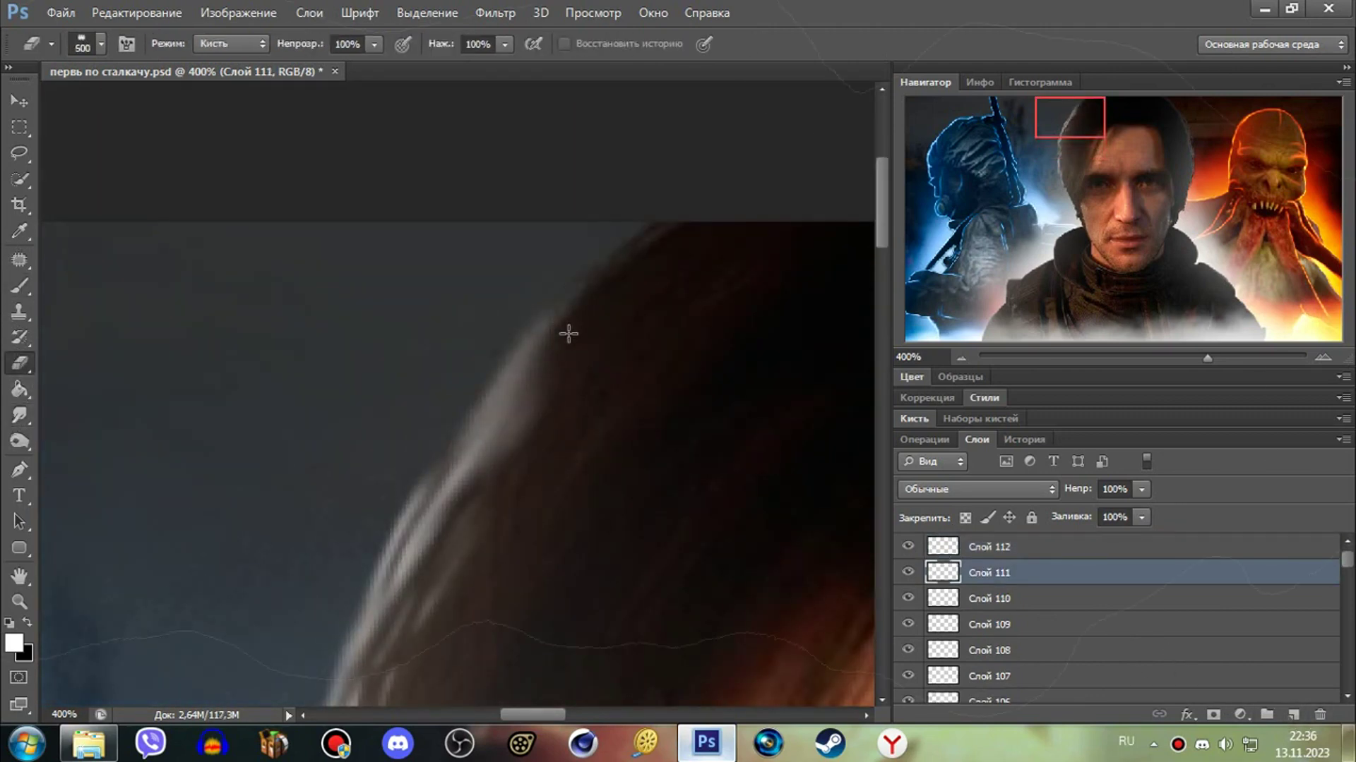
{"action": "key", "text": "ctrl+z"}
{"action": "key", "text": "ctrl+shift+alt+n"}
{"action": "key", "text": "ctrl+alt+z"}
{"action": "key", "text": "ctrl+alt+z"}
{"action": "key", "text": "ctrl+alt+z"}
{"action": "key", "text": "bracketleft"}
{"action": "key", "text": "bracketleft"}
{"action": "key", "text": "bracketleft"}
- Paint fine white strands along the crown, smudge them in, and add a layer for temple strands
{"action": "left_click_drag", "start_coordinate": [455, 443], "coordinate": [519, 362]}
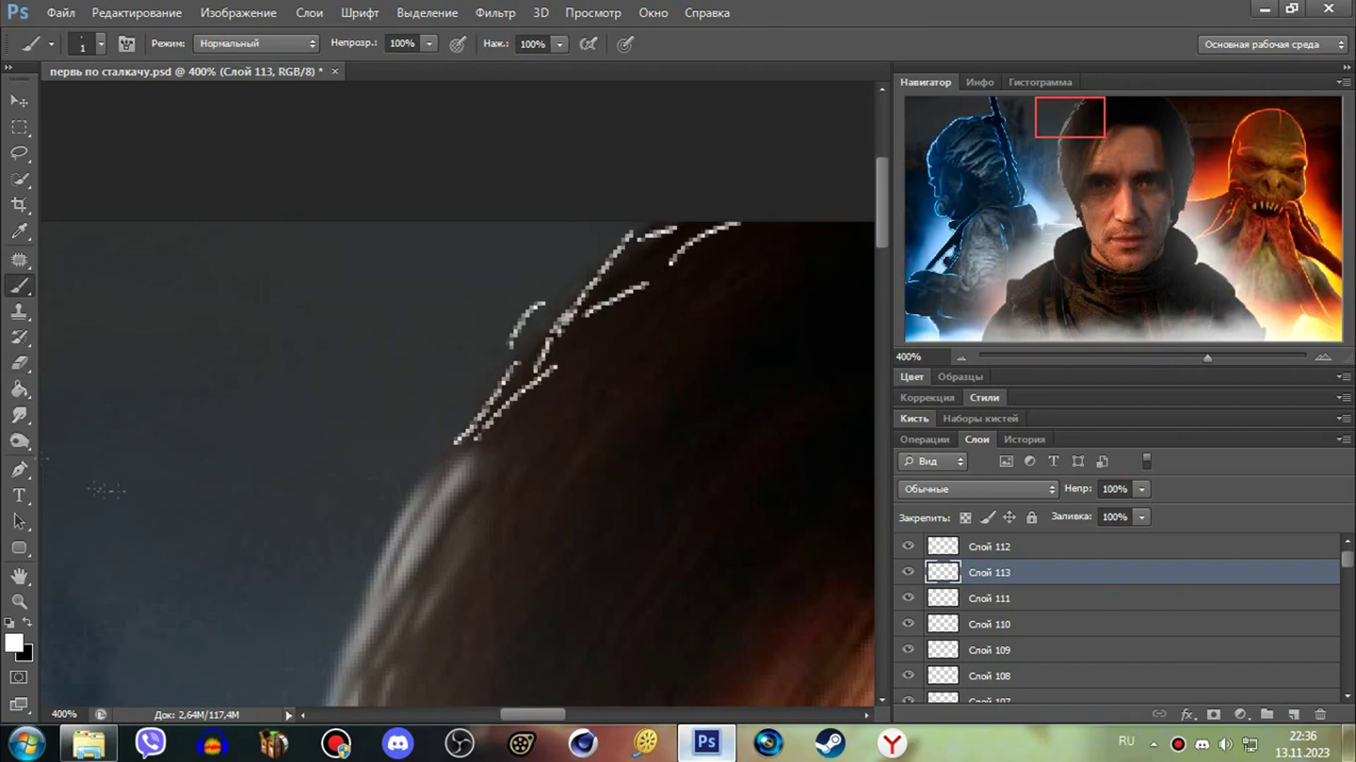
{"action": "key", "text": "r"}
{"action": "left_click_drag", "start_coordinate": [591, 288], "coordinate": [529, 303]}
{"action": "key", "text": "z"}
{"action": "mouse_move", "coordinate": [600, 388]}
{"action": "left_mouse_down"}
{"action": "mouse_move", "coordinate": [528, 387]}
{"action": "mouse_move", "coordinate": [614, 402]}
{"action": "left_mouse_up"}
{"action": "key", "text": "ctrl+shift+alt+n"}
{"action": "key", "text": "b"}
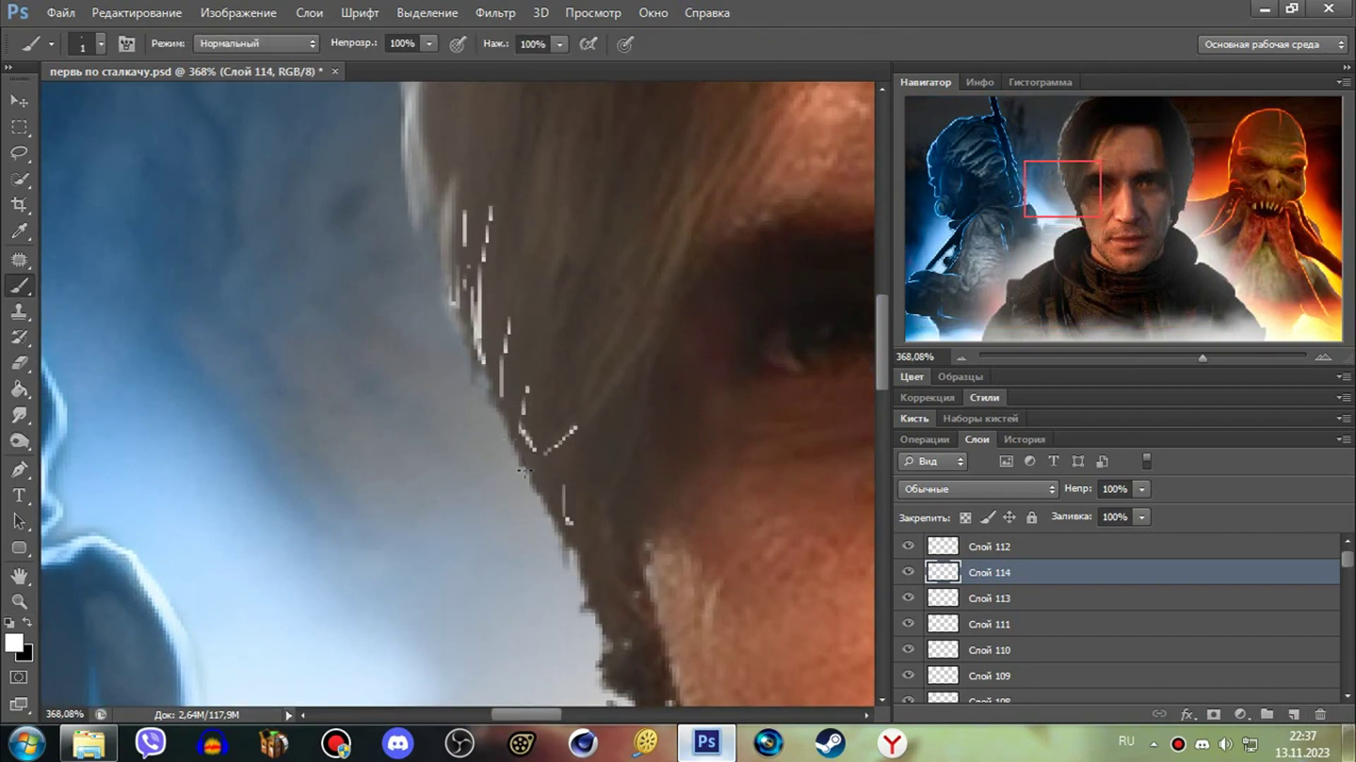
- Smudge the temple strands into the hair, add an empty layer, and zoom onto the temple edge
{"action": "key", "text": "r"}
{"action": "mouse_move", "coordinate": [480, 212]}
{"action": "left_mouse_down"}
{"action": "mouse_move", "coordinate": [484, 378]}
{"action": "mouse_move", "coordinate": [558, 523]}
{"action": "left_mouse_up"}
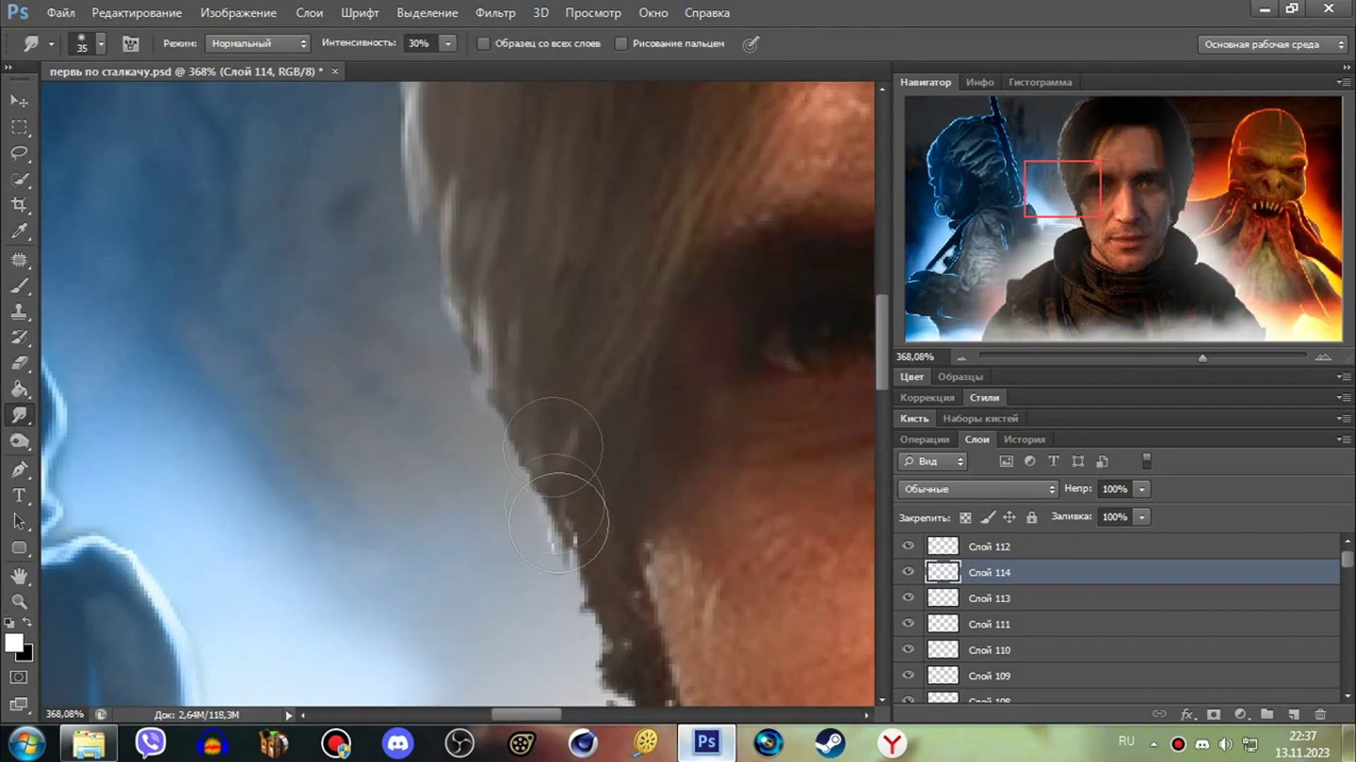
{"action": "left_click", "coordinate": [1295, 717]}
{"action": "key", "text": "z"}
{"action": "left_click_drag", "start_coordinate": [424, 358], "coordinate": [297, 357]}
{"action": "left_click_drag", "start_coordinate": [113, 331], "coordinate": [195, 332]}
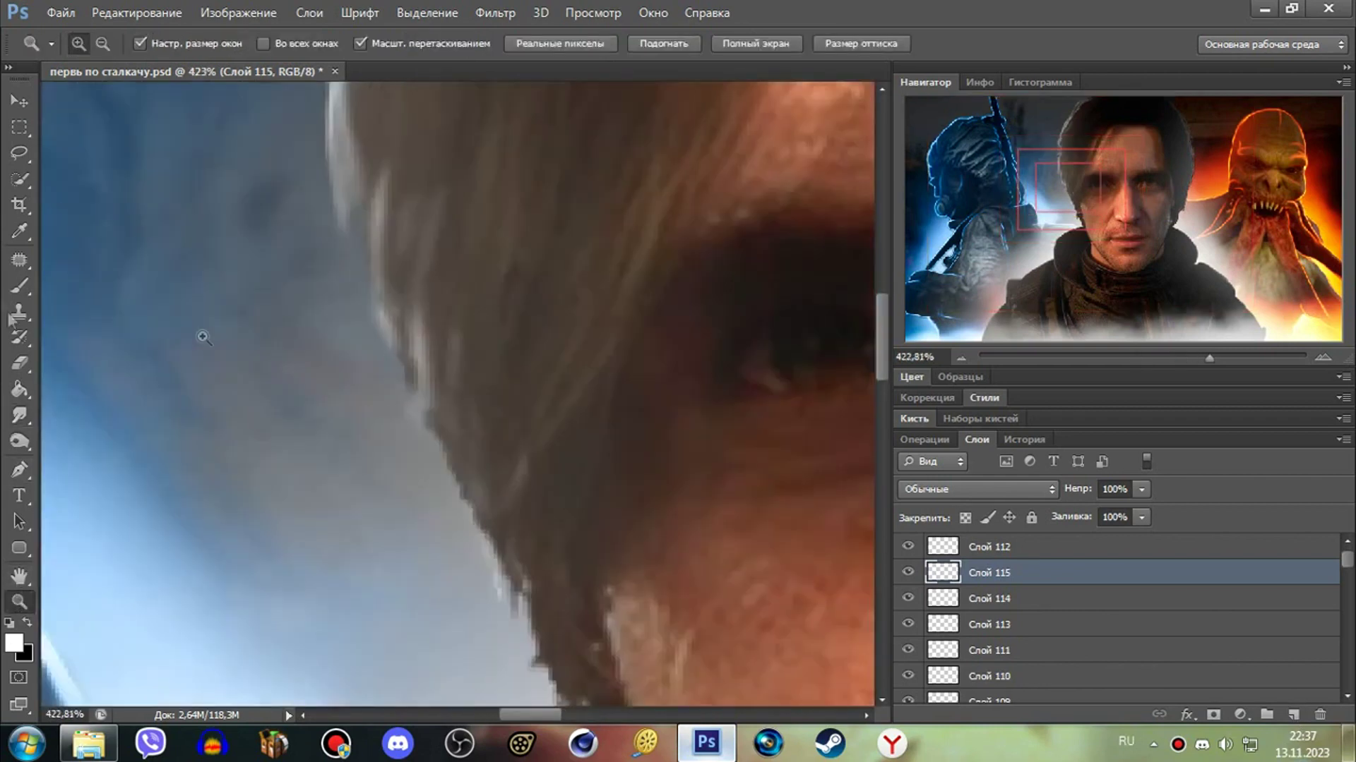
- Paint three thin white strands along the temple hair and smudge them in
{"action": "key", "text": "b"}
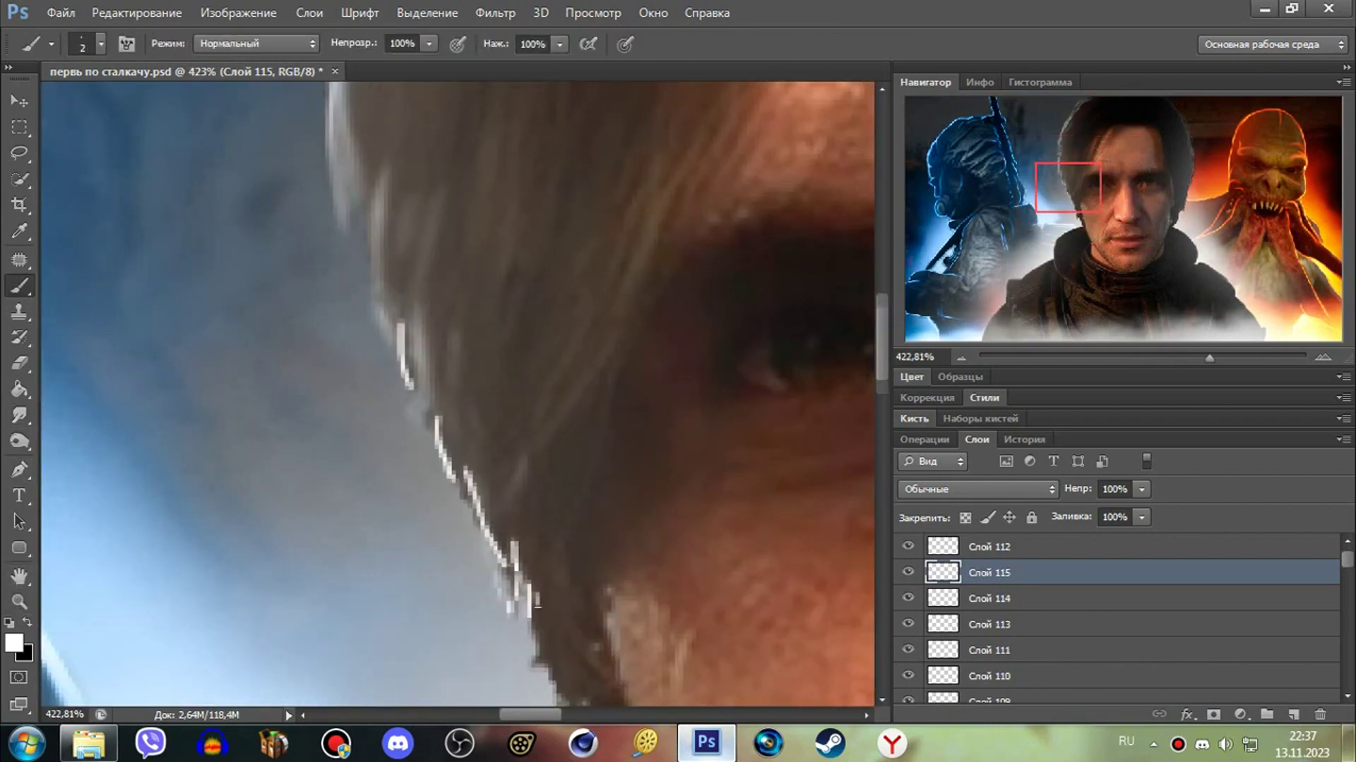
{"action": "left_click_drag", "start_coordinate": [530, 359], "coordinate": [503, 422]}
{"action": "left_click_drag", "start_coordinate": [459, 307], "coordinate": [469, 359]}
{"action": "left_click_drag", "start_coordinate": [467, 227], "coordinate": [466, 249]}
{"action": "key", "text": "r"}
{"action": "left_click_drag", "start_coordinate": [438, 321], "coordinate": [484, 521]}
{"action": "scroll", "coordinate": [530, 331], "scroll_direction": "down", "scroll_amount": 4}
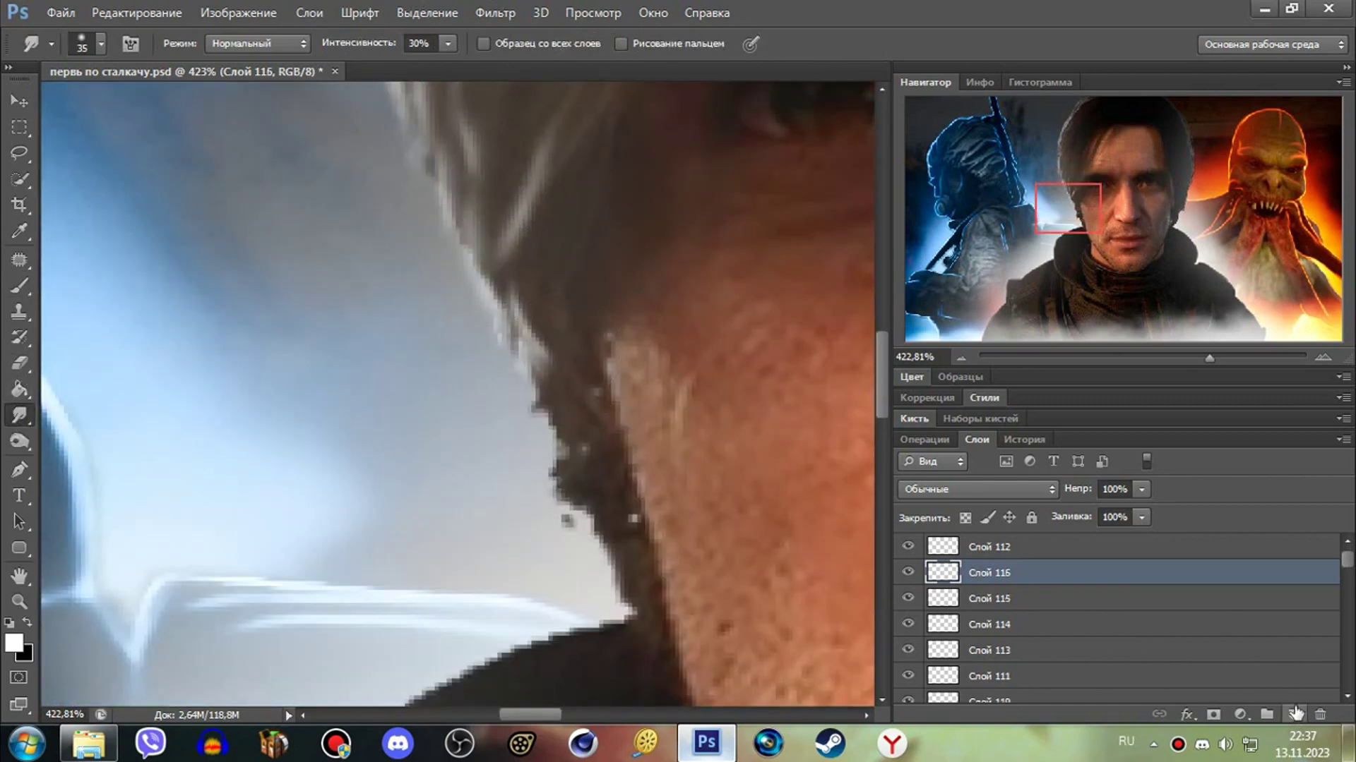
- Add a layer and soften a white rim-light line along the cheek and jaw edge
{"action": "key", "text": "b"}
{"action": "scroll", "coordinate": [609, 269], "scroll_direction": "up", "scroll_amount": 2}
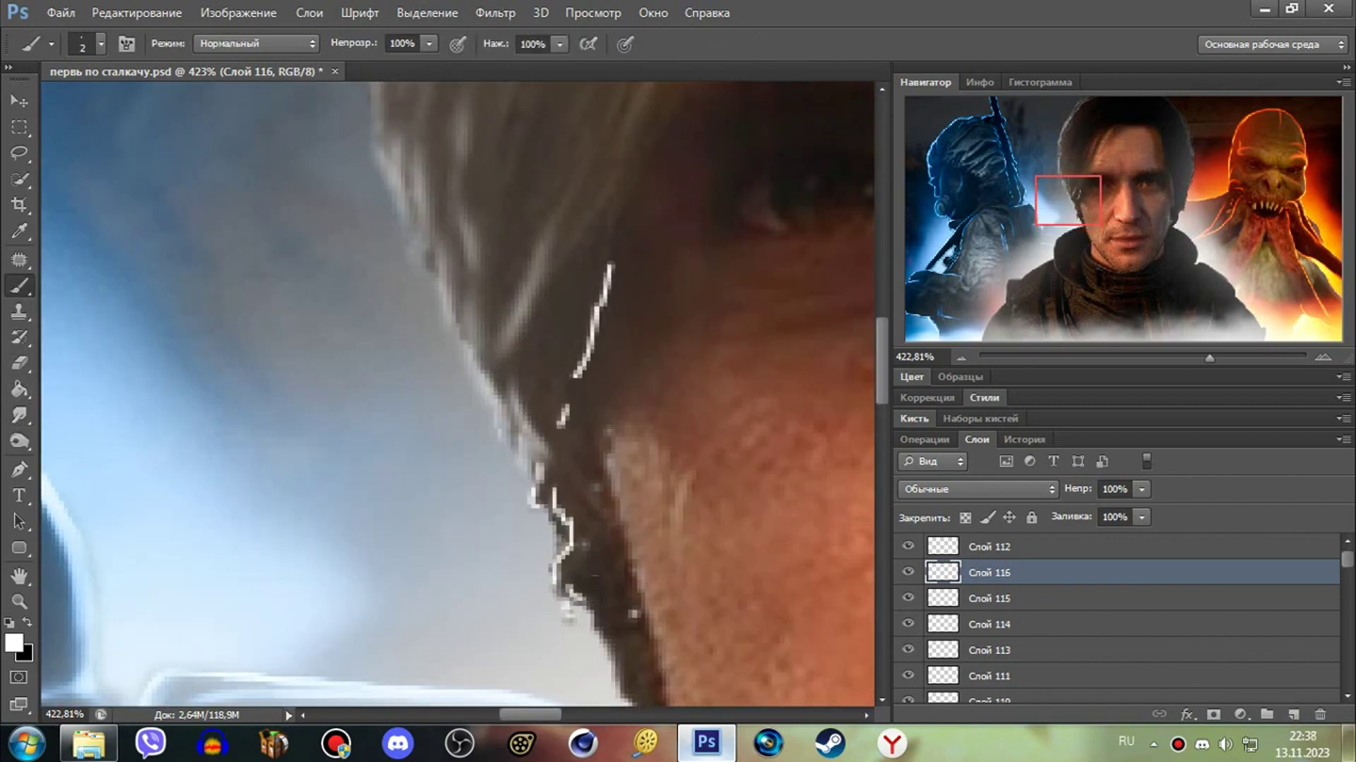
{"action": "scroll", "coordinate": [459, 395], "scroll_direction": "down", "scroll_amount": 5}
{"action": "left_click", "coordinate": [20, 415]}
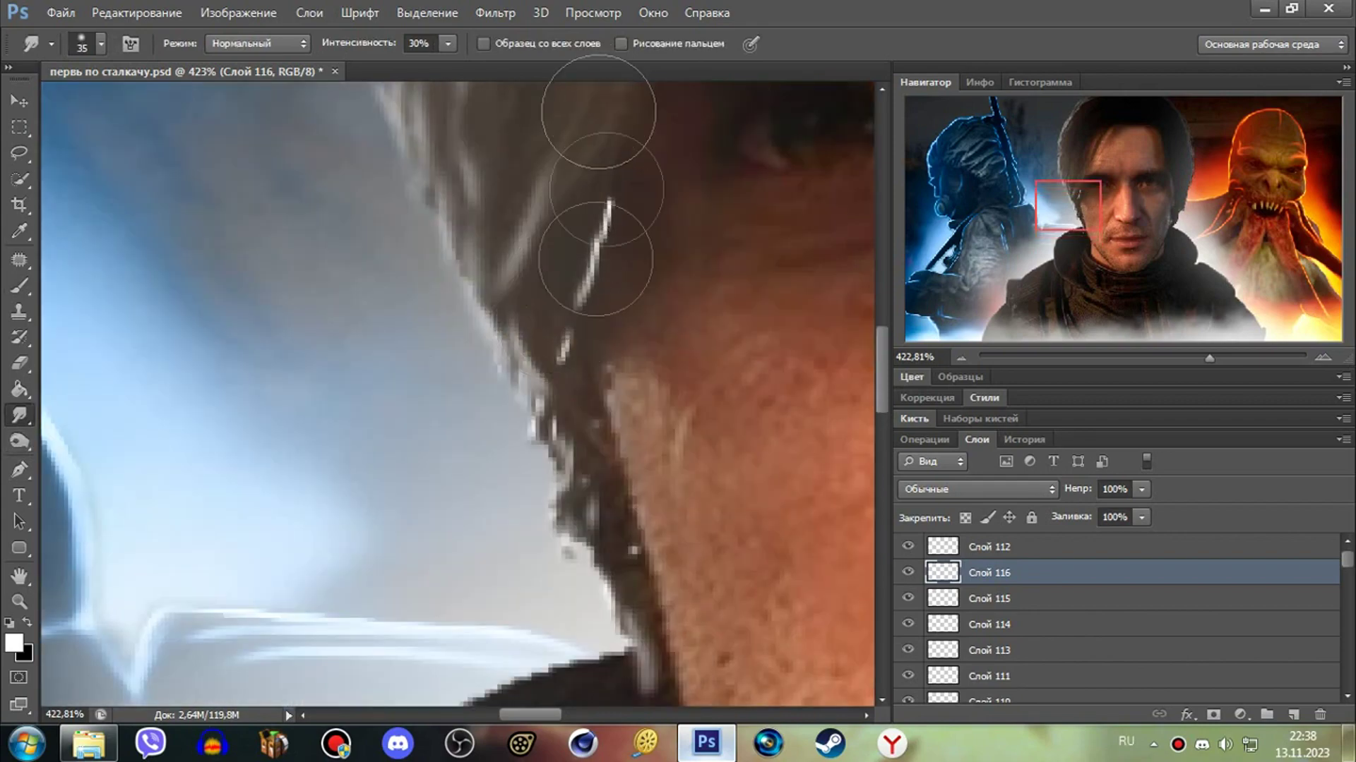
{"action": "scroll", "coordinate": [459, 396], "scroll_direction": "down", "scroll_amount": 2}
{"action": "scroll", "coordinate": [458, 396], "scroll_direction": "right", "scroll_amount": 3}
{"action": "key", "text": "b"}
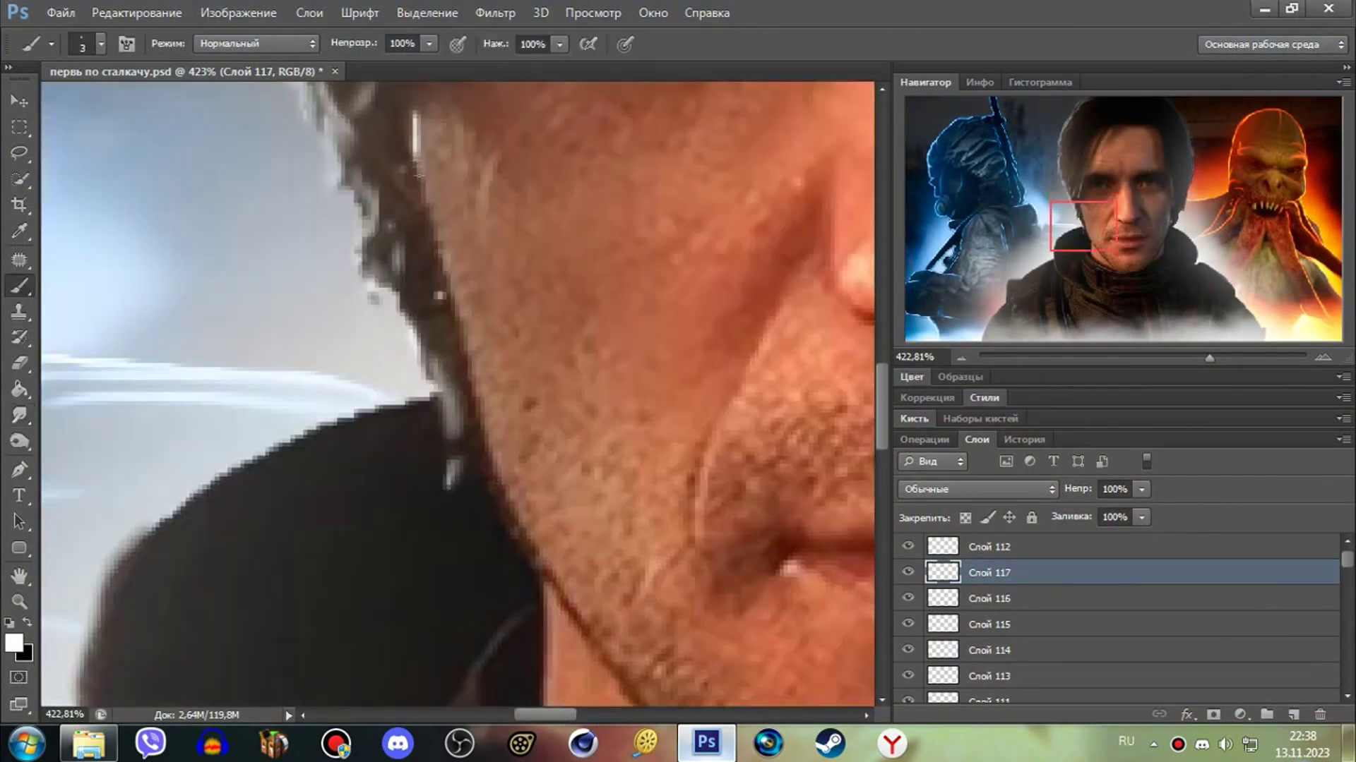
{"action": "scroll", "coordinate": [544, 570], "scroll_direction": "down", "scroll_amount": 3}
{"action": "key", "text": "r"}
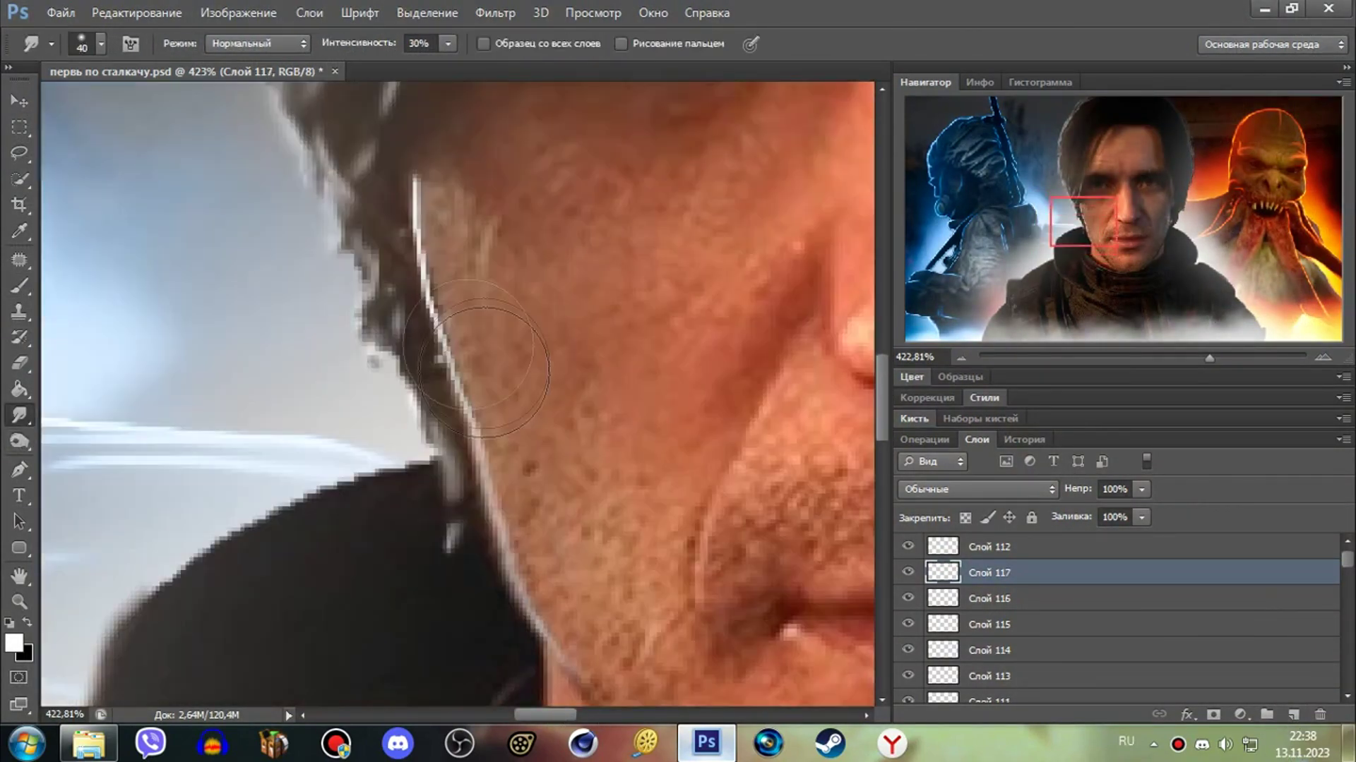
{"action": "left_click_drag", "start_coordinate": [526, 337], "coordinate": [452, 176]}
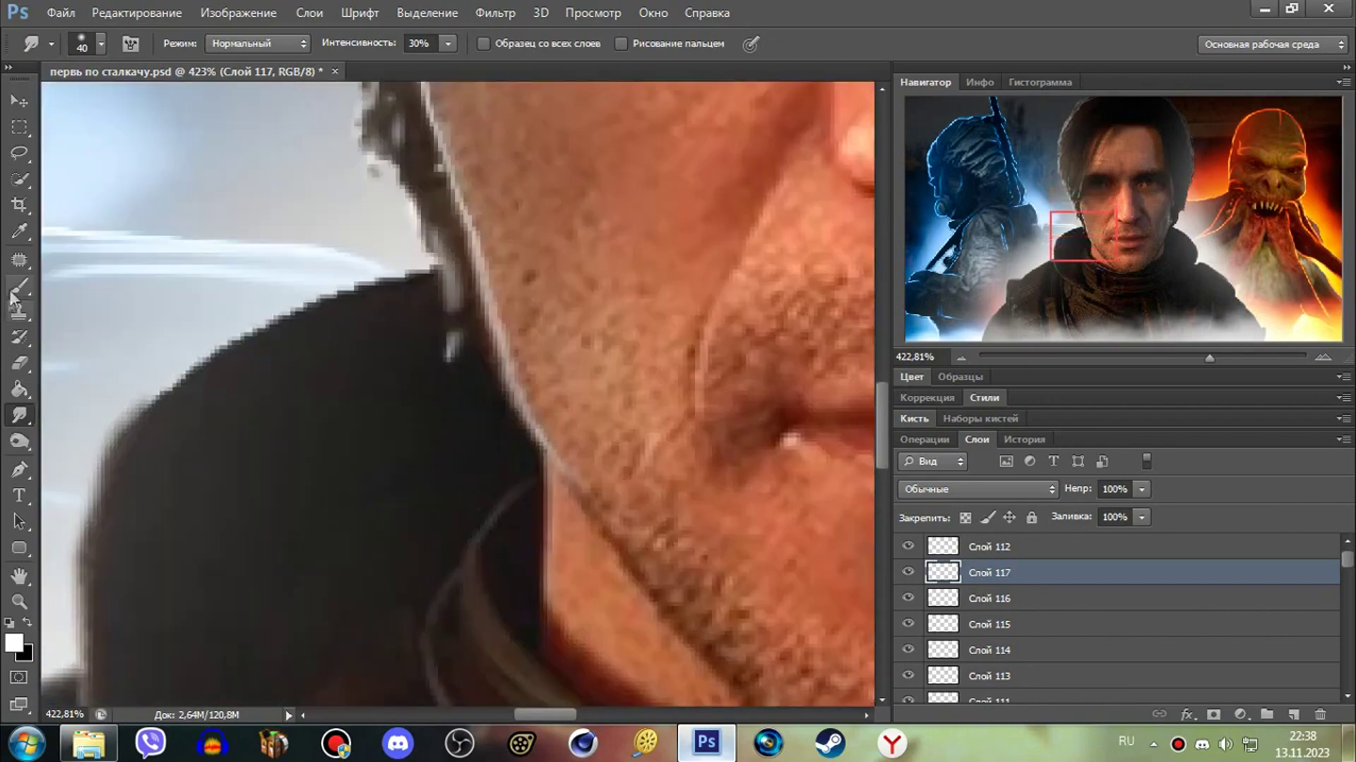
- Add a new layer above Слой 117 and zoom out to view the whole face
{"action": "left_click", "coordinate": [1293, 715]}
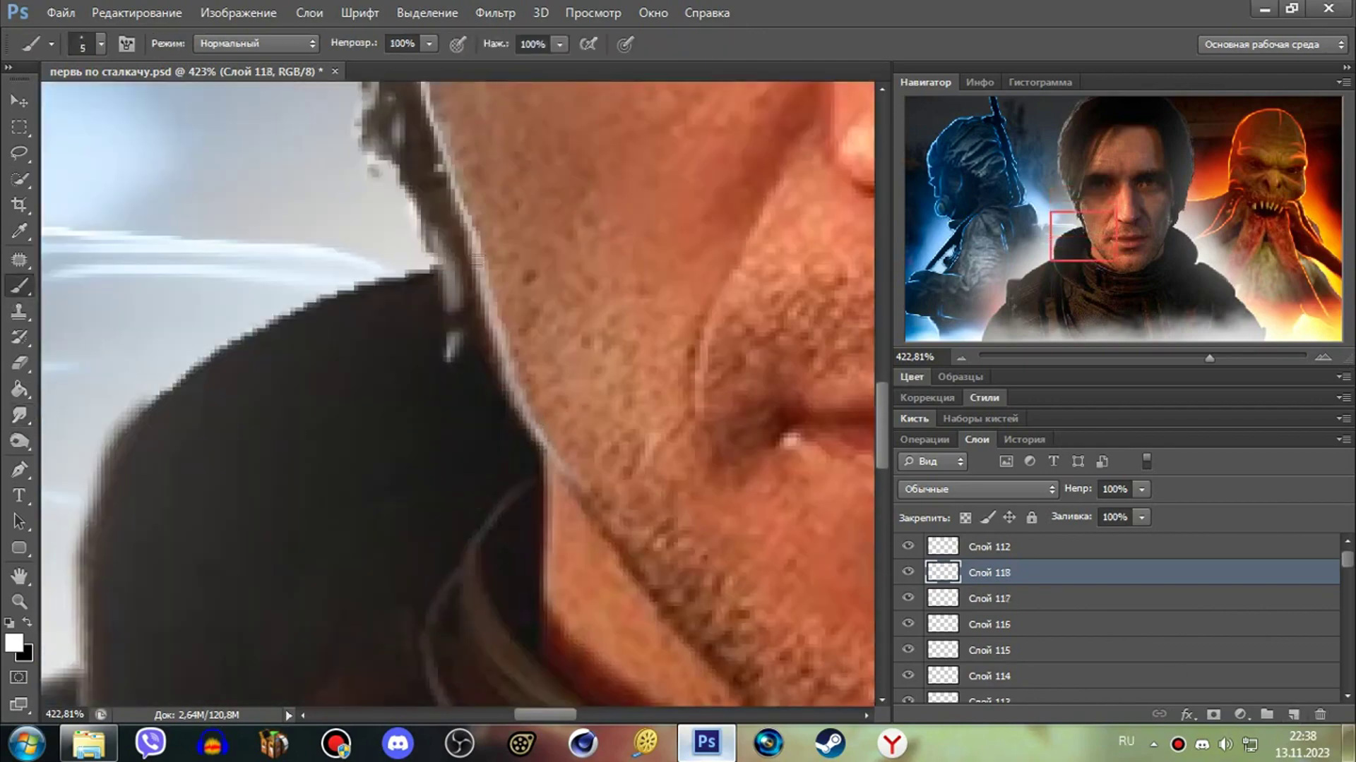
{"action": "scroll", "coordinate": [476, 333], "scroll_direction": "up", "scroll_amount": 2}
{"action": "key", "text": "z"}
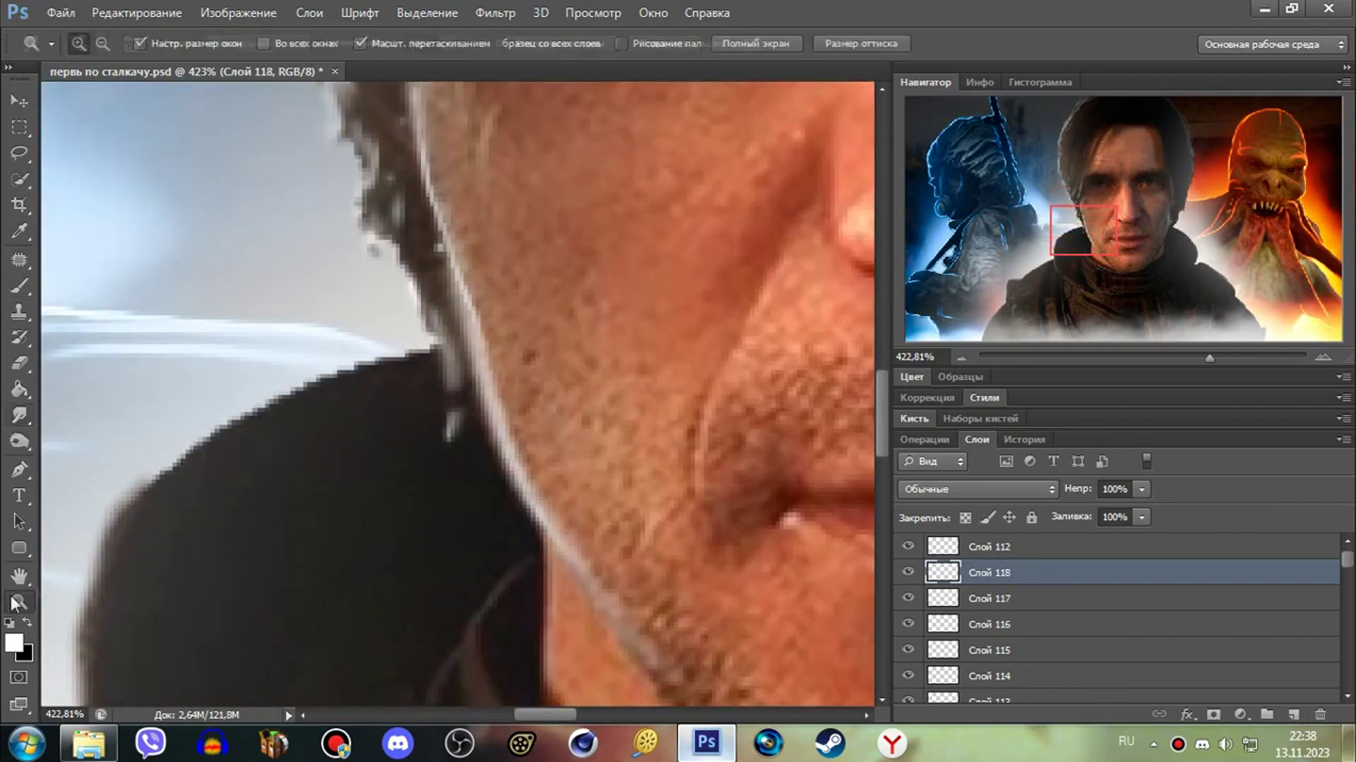
{"action": "left_click_drag", "start_coordinate": [476, 333], "coordinate": [423, 332]}
- Zoom in on the nose and paint a white highlight stroke down it on a new layer
{"action": "left_click_drag", "start_coordinate": [539, 327], "coordinate": [600, 327]}
{"action": "left_click", "coordinate": [29, 284]}
{"action": "key", "text": "ctrl+shift+alt+n"}
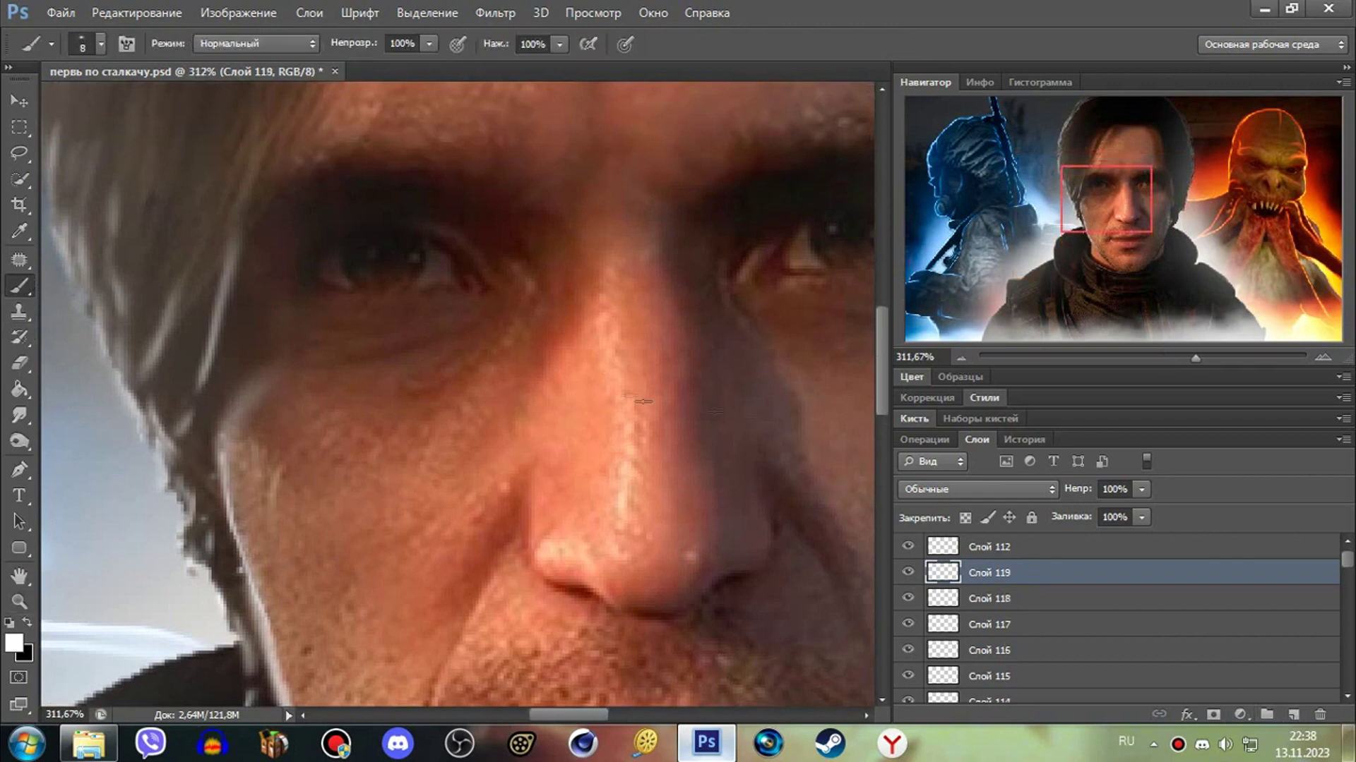
{"action": "left_click", "coordinate": [20, 416]}
{"action": "scroll", "coordinate": [606, 221], "scroll_direction": "down", "scroll_amount": 3}
{"action": "key", "text": "ctrl+shift+alt+n"}
{"action": "key", "text": "b"}
{"action": "left_click_drag", "start_coordinate": [574, 226], "coordinate": [543, 337]}
{"action": "key", "text": "r"}
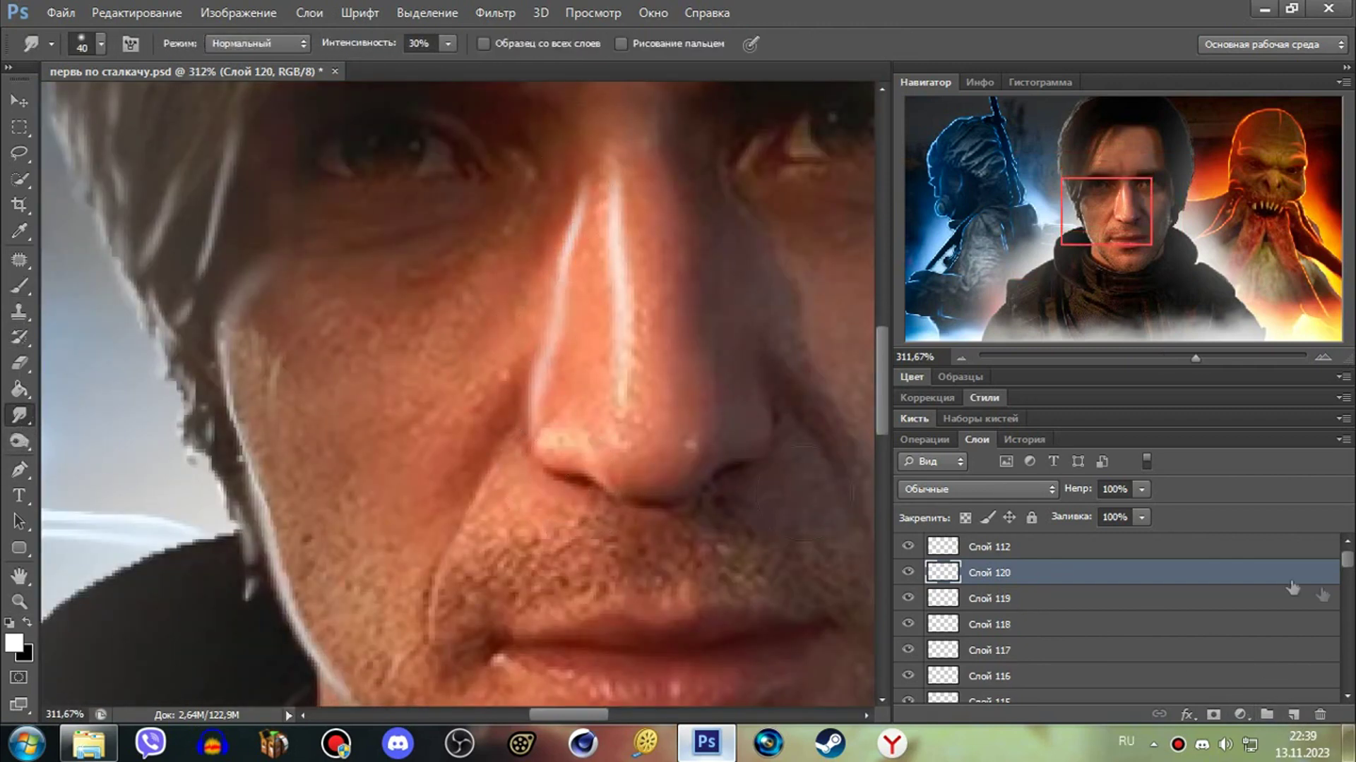
- Paint a small white highlight on the nose tip and smudge it to blend
{"action": "key", "text": "b"}
{"action": "left_click_drag", "start_coordinate": [557, 428], "coordinate": [569, 442]}
{"action": "key", "text": "r"}
{"action": "left_click_drag", "start_coordinate": [575, 395], "coordinate": [565, 430]}
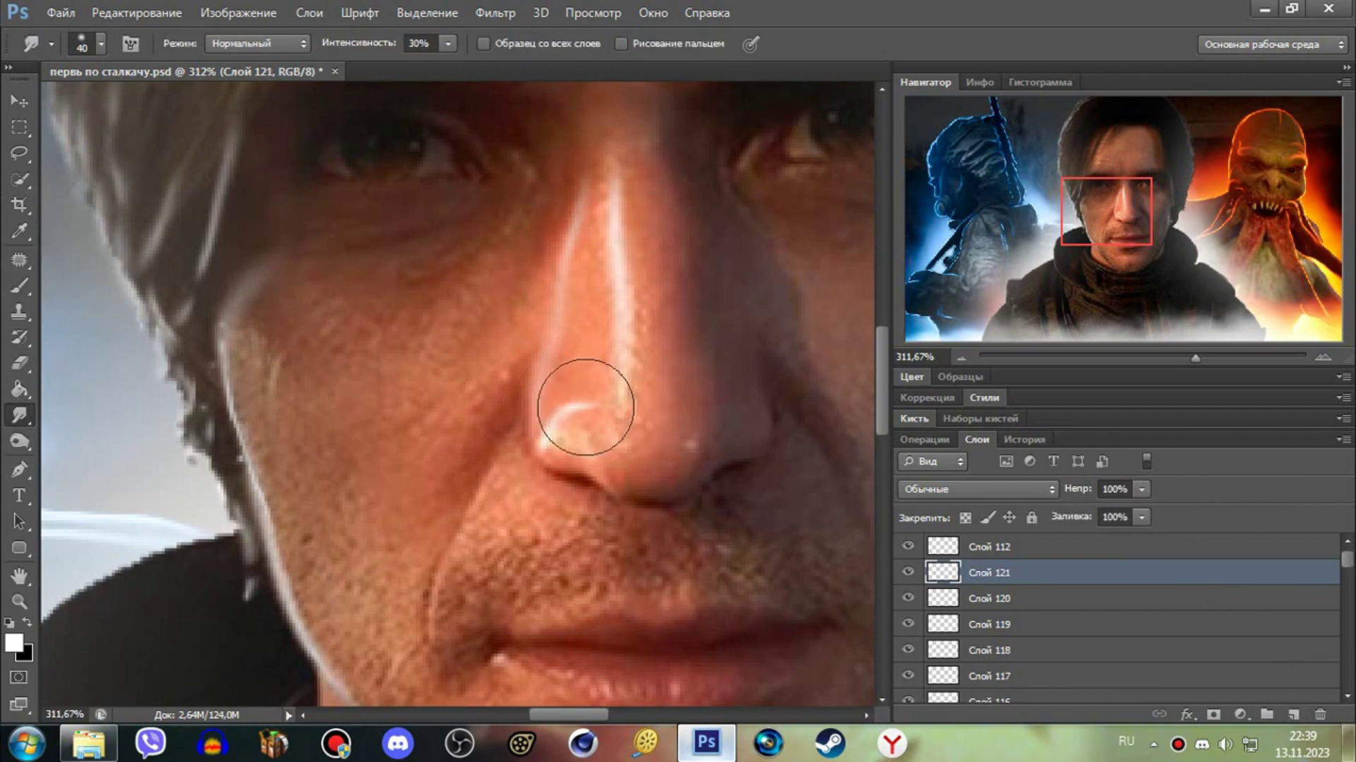
{"action": "scroll", "coordinate": [575, 395], "scroll_direction": "down", "scroll_amount": 4}
{"action": "key", "text": "b"}
- Paint a white cheek stroke on a new layer and smudge it softer
{"action": "left_click", "coordinate": [1279, 711]}
{"action": "scroll", "coordinate": [487, 297], "scroll_direction": "up", "scroll_amount": 2}
{"action": "left_click_drag", "start_coordinate": [512, 270], "coordinate": [470, 326]}
{"action": "key", "text": "r"}
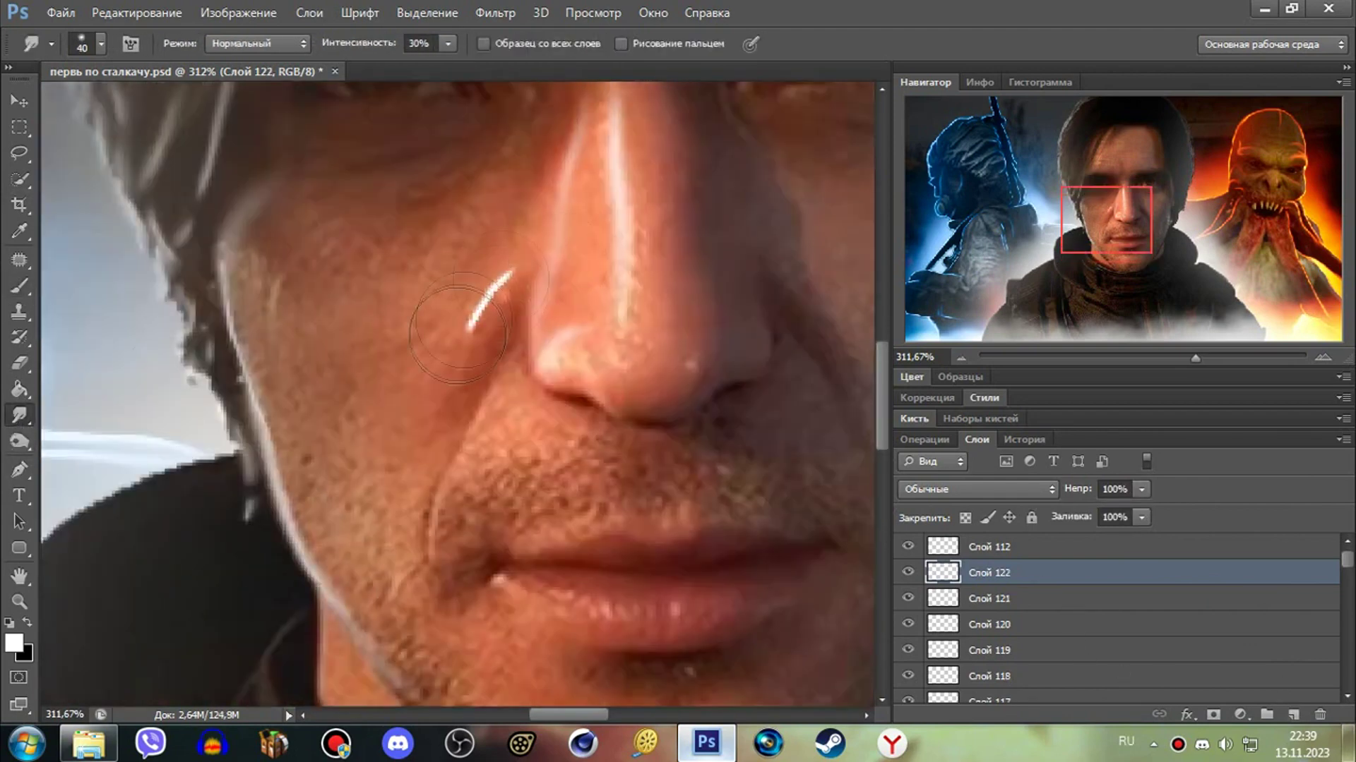
{"action": "scroll", "coordinate": [558, 456], "scroll_direction": "up", "scroll_amount": 3}
{"action": "key", "text": "b"}
{"action": "key", "text": "r"}
{"action": "mouse_move", "coordinate": [469, 304]}
{"action": "left_mouse_down"}
{"action": "mouse_move", "coordinate": [455, 360]}
{"action": "mouse_move", "coordinate": [485, 312]}
{"action": "left_mouse_up"}
{"action": "scroll", "coordinate": [484, 334], "scroll_direction": "down", "scroll_amount": 6}
{"action": "scroll", "coordinate": [485, 334], "scroll_direction": "down", "scroll_amount": 3}
- Dot small one-pixel white highlights near the cheek on a new layer and smudge them
{"action": "left_click", "coordinate": [1292, 714]}
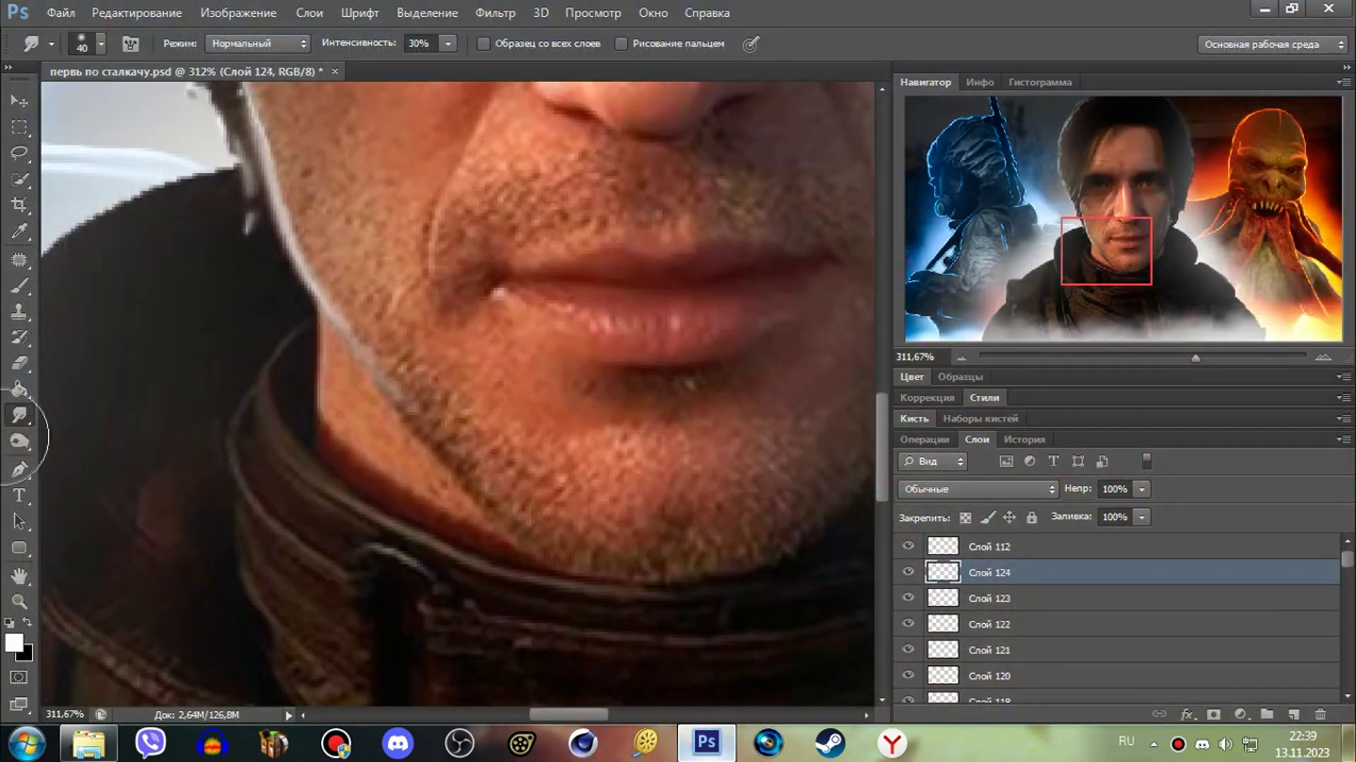
{"action": "key", "text": "b"}
{"action": "left_click_drag", "start_coordinate": [258, 249], "coordinate": [286, 256]}
{"action": "scroll", "coordinate": [286, 238], "scroll_direction": "up", "scroll_amount": 2}
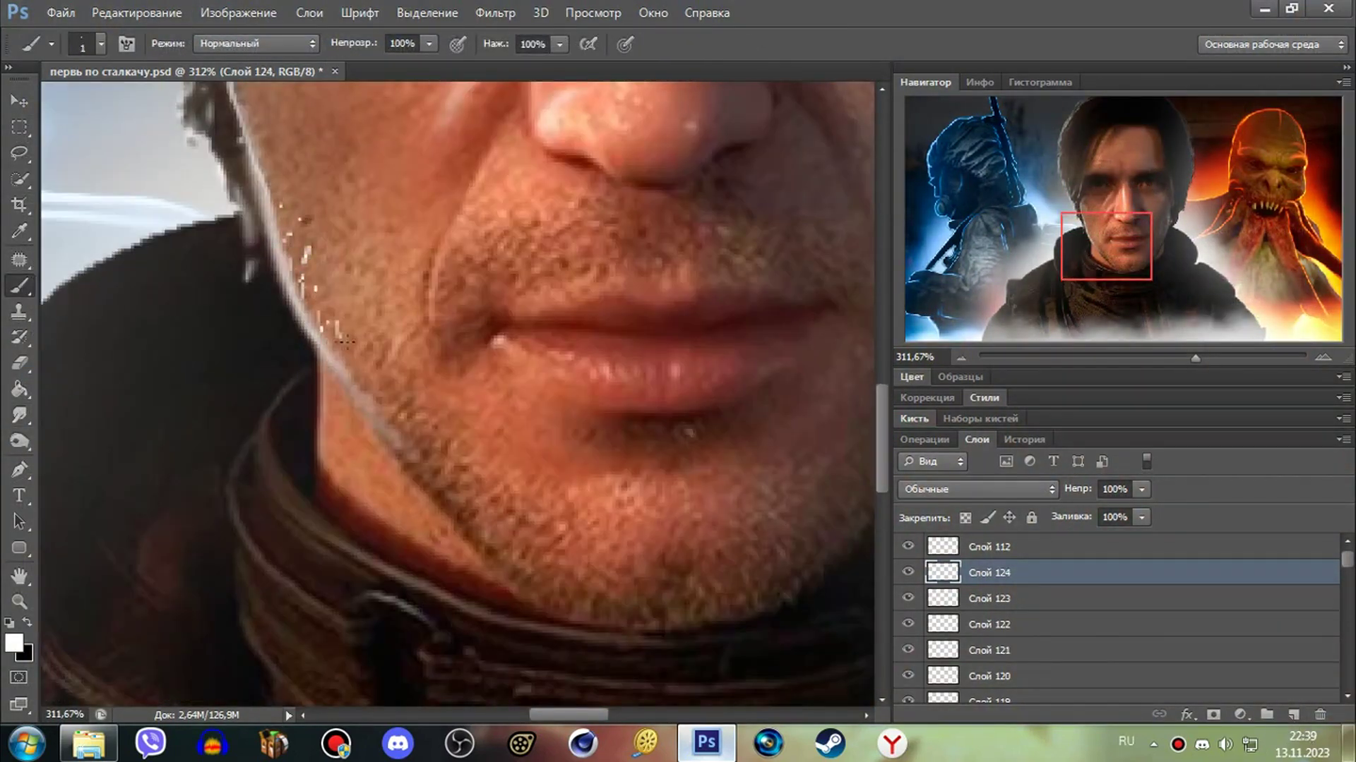
{"action": "scroll", "coordinate": [264, 182], "scroll_direction": "up", "scroll_amount": 2}
{"action": "left_click_drag", "start_coordinate": [263, 244], "coordinate": [243, 145]}
{"action": "key", "text": "r"}
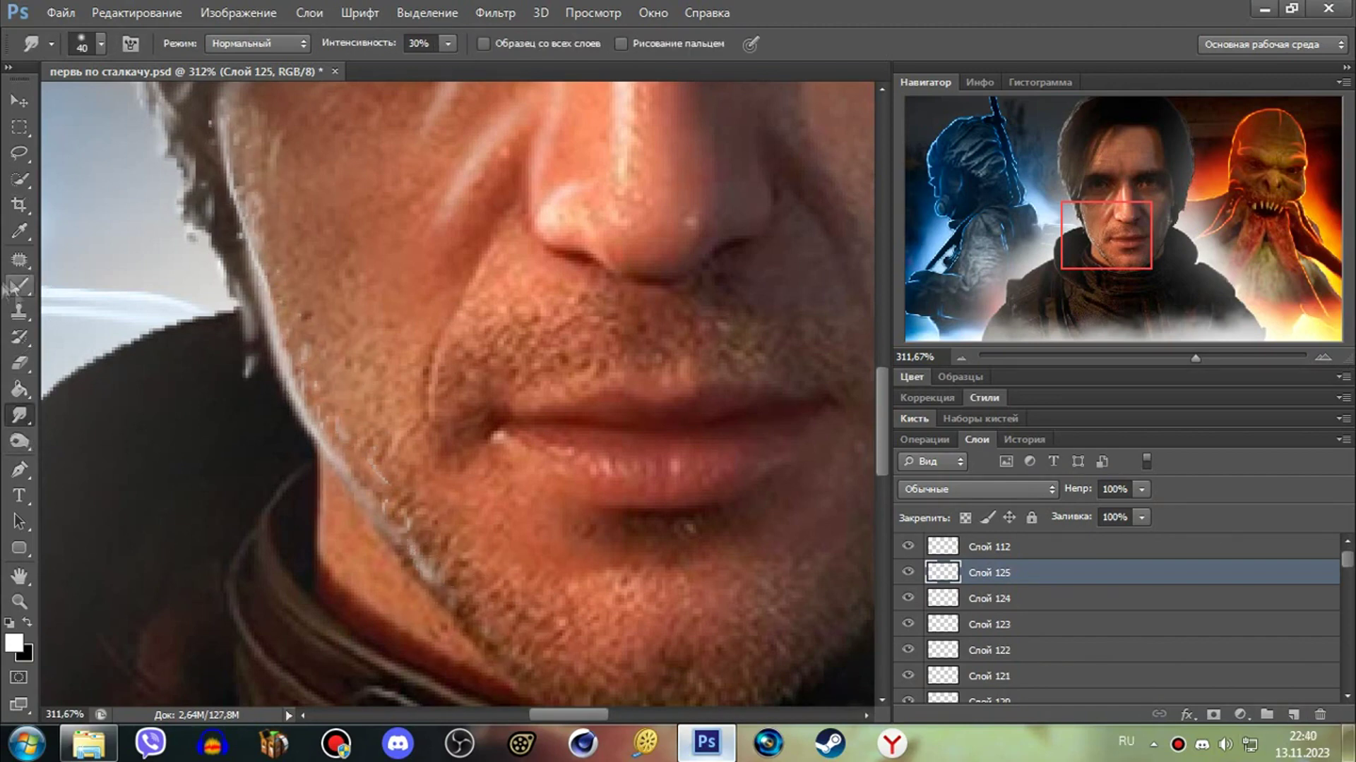
- Pick layers Слой 123, Слой 122, then the rim-light layer Слой 120 from the canvas
{"action": "key", "text": "z"}
{"action": "right_click", "coordinate": [542, 338], "text": "ctrl"}
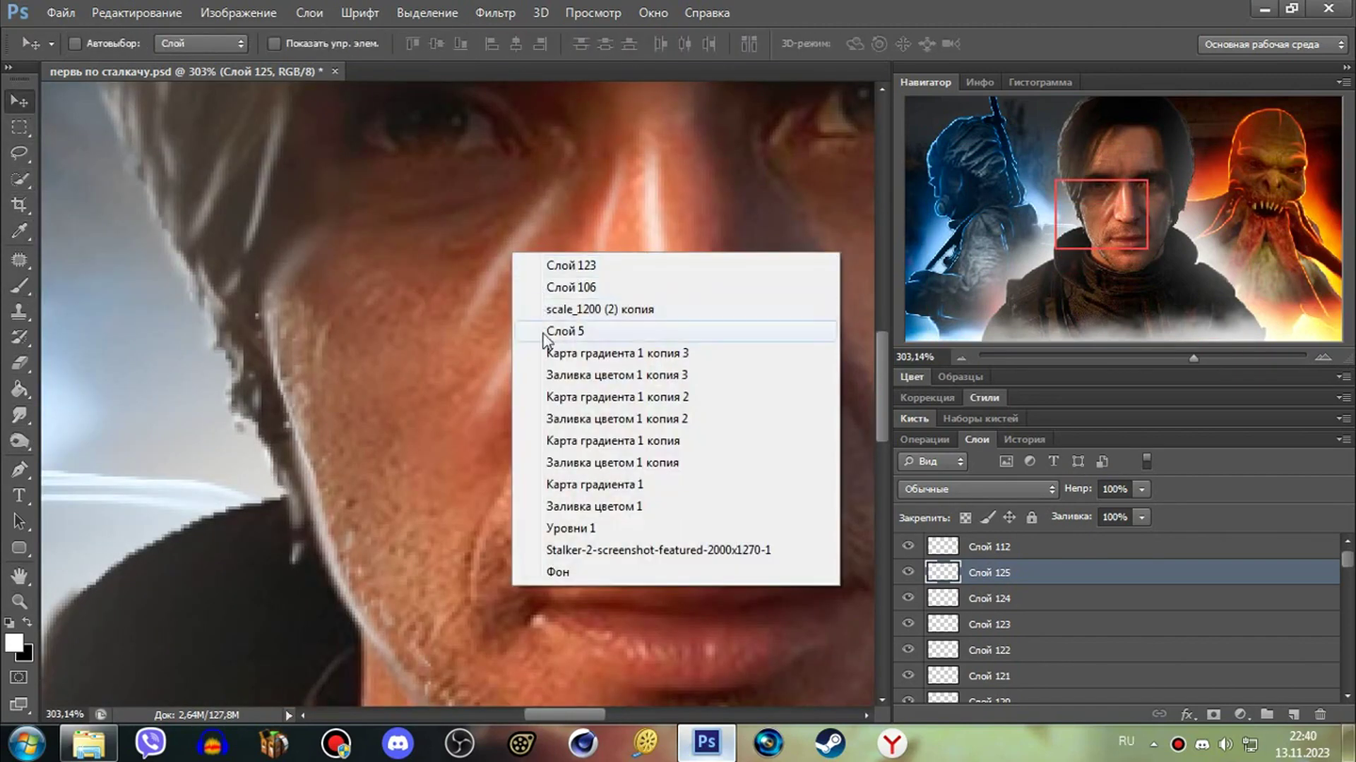
{"action": "left_click", "coordinate": [557, 331]}
{"action": "right_click", "coordinate": [502, 264]}
{"action": "left_click", "coordinate": [537, 276]}
{"action": "right_click", "coordinate": [531, 330]}
{"action": "left_click", "coordinate": [565, 339]}
{"action": "right_click", "coordinate": [651, 240]}
{"action": "left_click", "coordinate": [667, 276]}
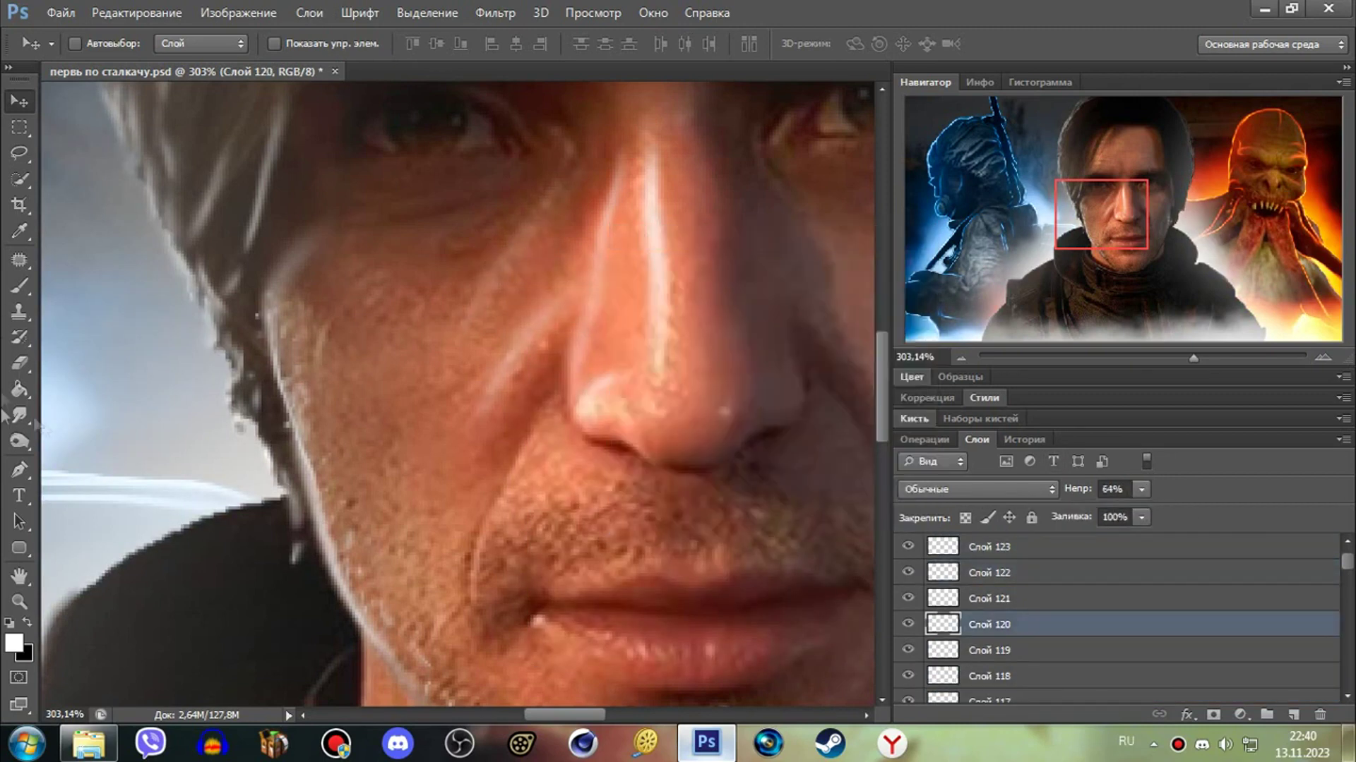
- Zoom in close on the jaw edge to prepare for rim-light strokes
{"action": "key", "text": "r"}
{"action": "scroll", "coordinate": [628, 171], "scroll_direction": "up", "scroll_amount": 3}
{"action": "scroll", "coordinate": [706, 360], "scroll_direction": "down", "scroll_amount": 3}
{"action": "scroll", "coordinate": [636, 382], "scroll_direction": "down", "scroll_amount": 3}
{"action": "key", "text": "b"}
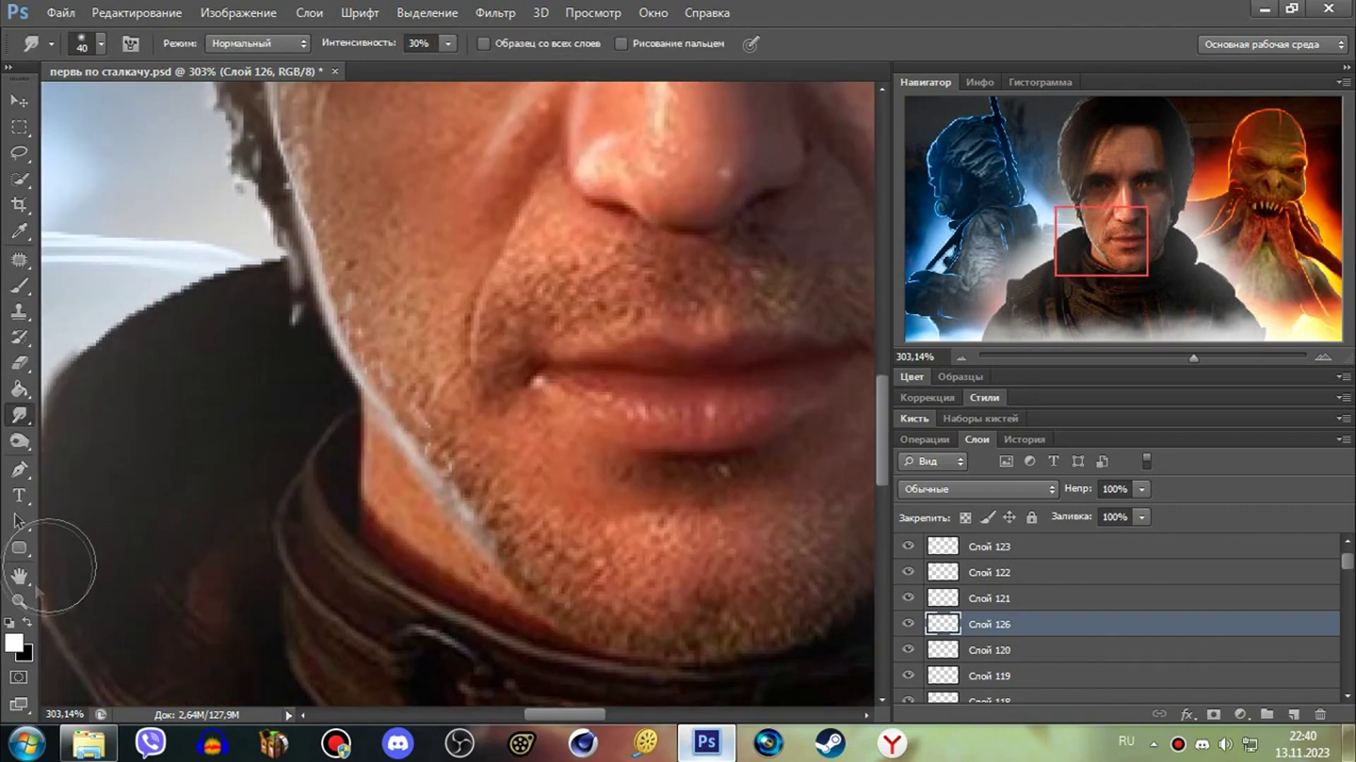
{"action": "mouse_move", "coordinate": [537, 424]}
{"action": "left_mouse_down"}
{"action": "mouse_move", "coordinate": [408, 421]}
{"action": "mouse_move", "coordinate": [591, 451]}
{"action": "left_mouse_up"}
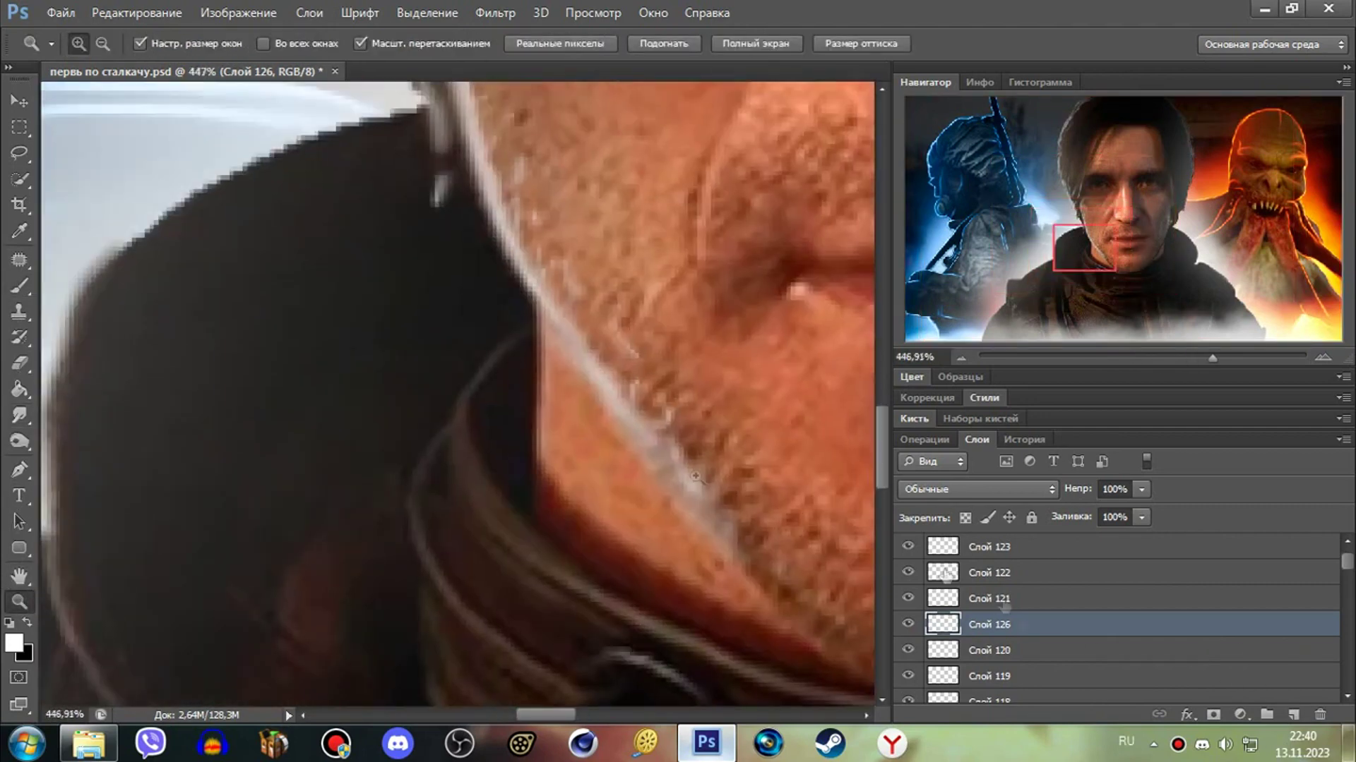
{"action": "left_click", "coordinate": [14, 286]}
{"action": "left_click", "coordinate": [19, 415]}
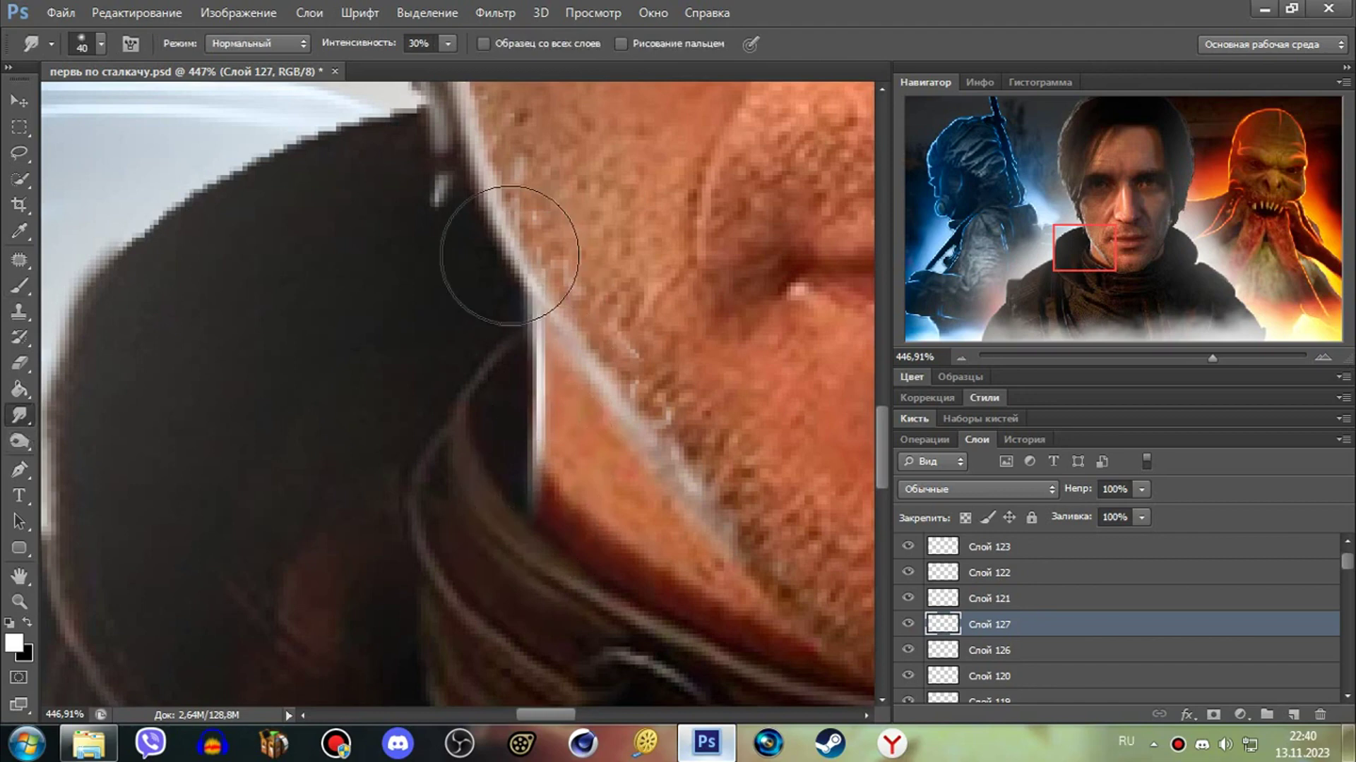
- On a new layer, smudge the white collar line downward to soften it
{"action": "left_click", "coordinate": [1293, 714]}
{"action": "key", "text": "b"}
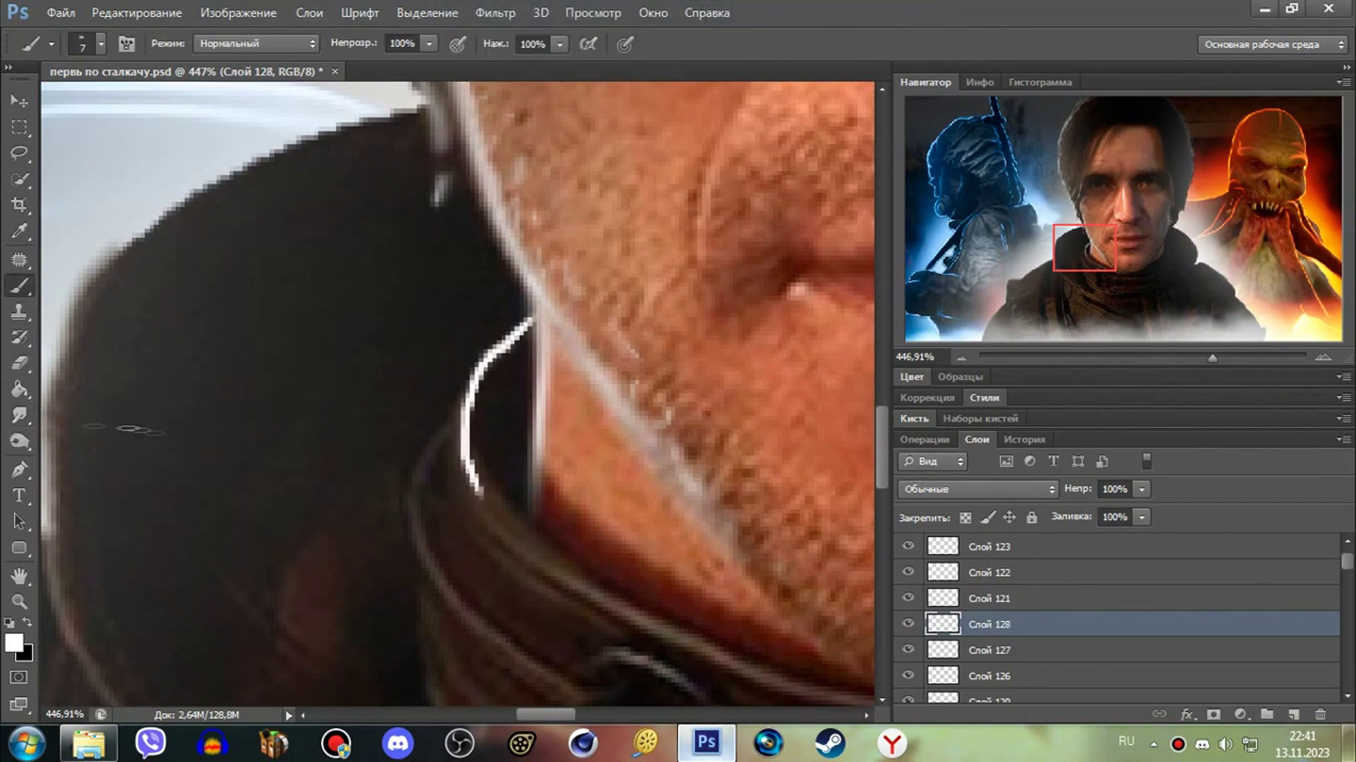
{"action": "scroll", "coordinate": [484, 318], "scroll_direction": "down", "scroll_amount": 3}
{"action": "key", "text": "ctrl+shift+alt+n"}
{"action": "left_click", "coordinate": [19, 415]}
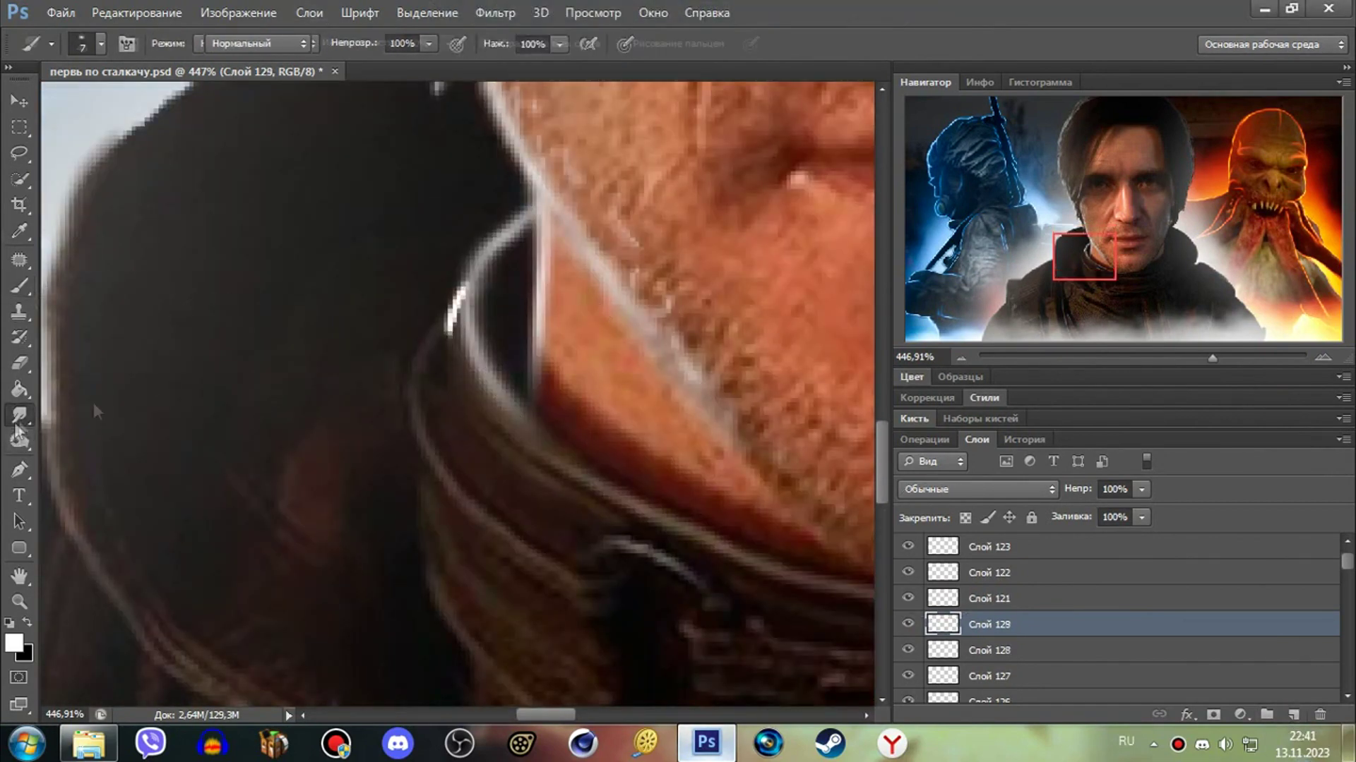
{"action": "left_click_drag", "start_coordinate": [458, 296], "coordinate": [452, 424]}
- Paint a white highlight along the collar and smudge the stroke softer
{"action": "key", "text": "ctrl+shift+alt+n"}
{"action": "key", "text": "b"}
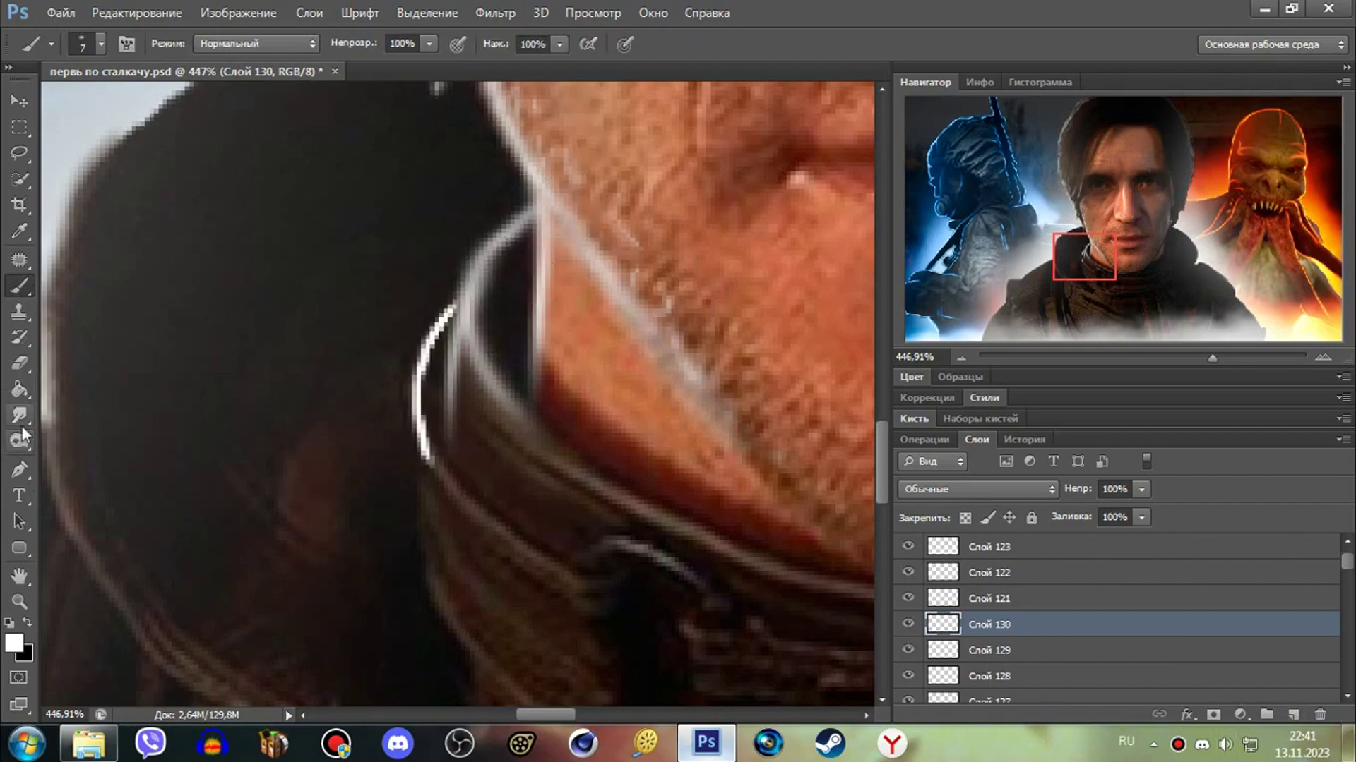
{"action": "left_click", "coordinate": [19, 415]}
{"action": "left_click_drag", "start_coordinate": [454, 424], "coordinate": [484, 545]}
{"action": "scroll", "coordinate": [484, 545], "scroll_direction": "down", "scroll_amount": 3}
{"action": "key", "text": "ctrl+shift+alt+n"}
{"action": "key", "text": "b"}
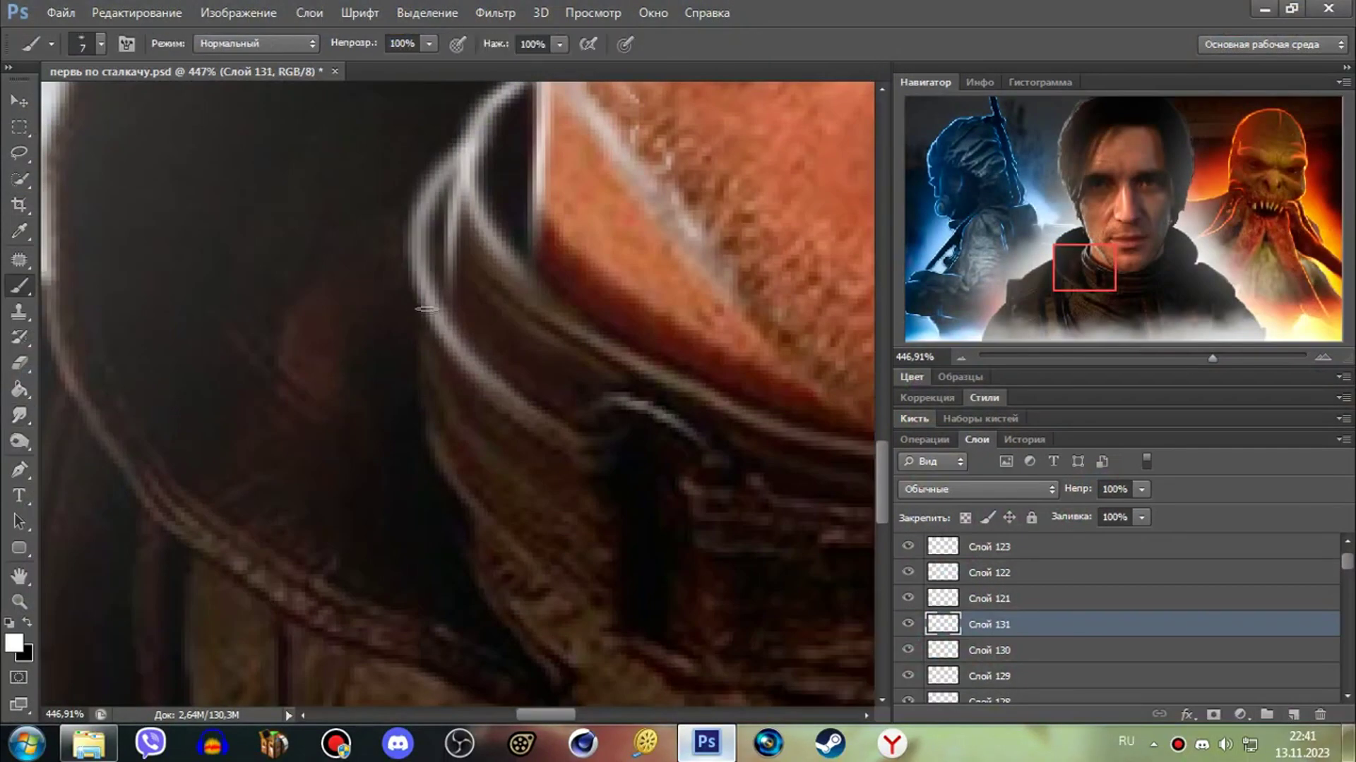
{"action": "left_click", "coordinate": [19, 416]}
{"action": "left_click_drag", "start_coordinate": [545, 551], "coordinate": [393, 370]}
- Bring the shoulder into view and paint a thin white rim line along its edge
{"action": "key", "text": "z"}
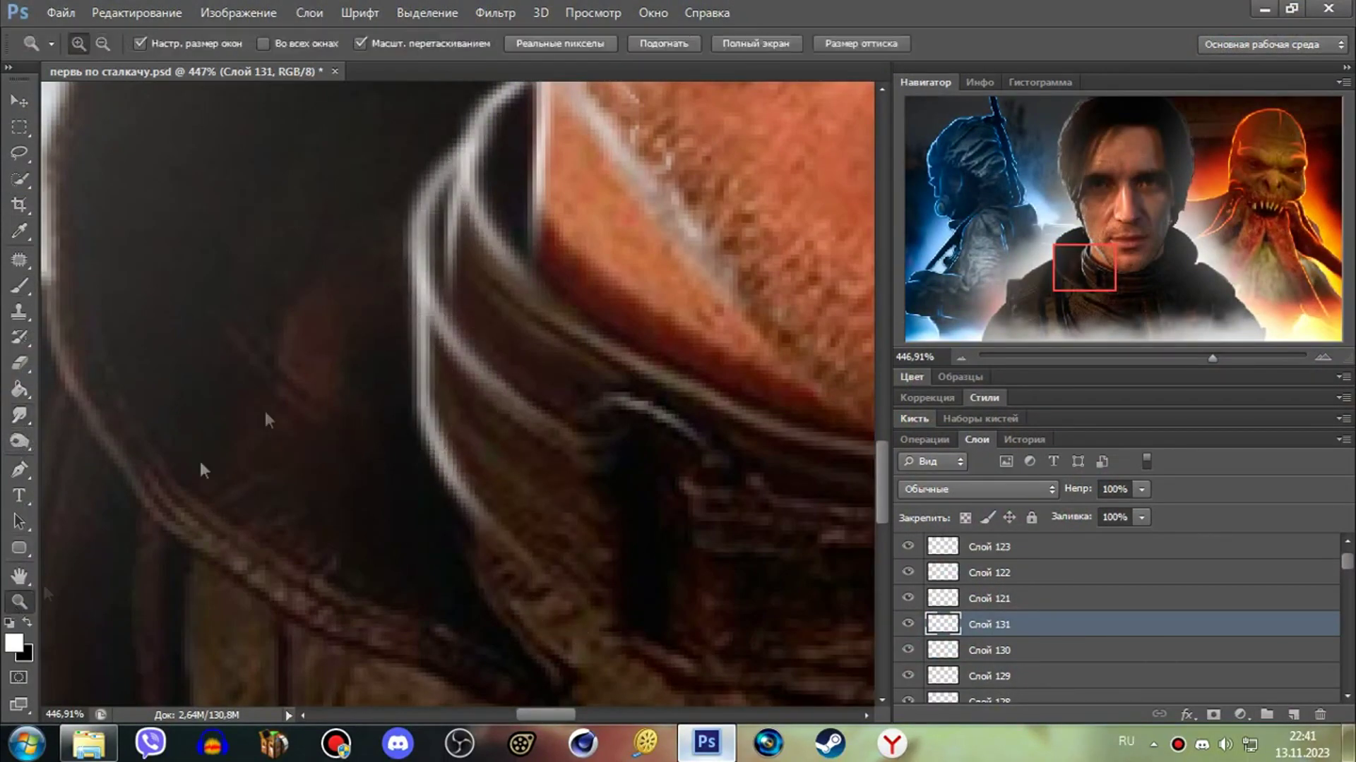
{"action": "left_click", "coordinate": [345, 308], "text": "alt"}
{"action": "left_click_drag", "start_coordinate": [346, 309], "coordinate": [437, 310]}
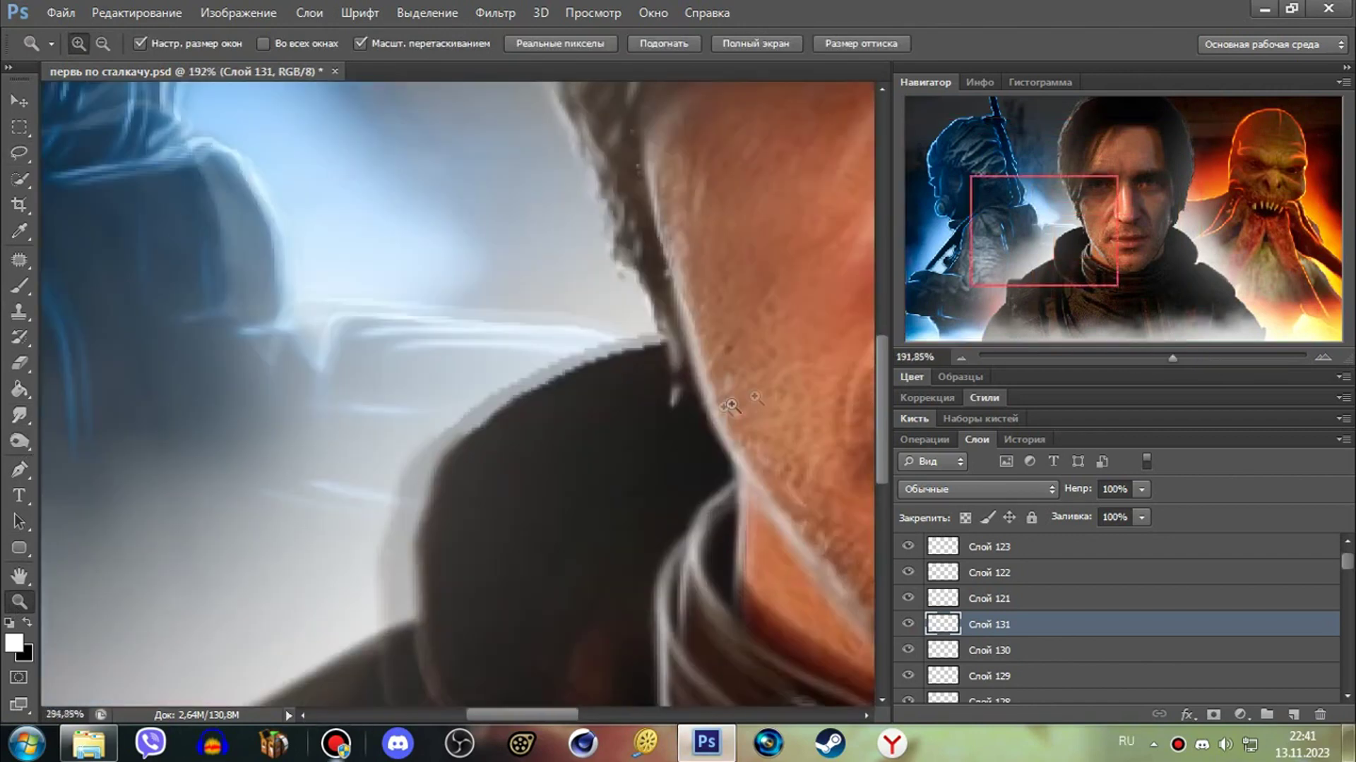
{"action": "left_click_drag", "start_coordinate": [56, 138], "coordinate": [619, 271]}
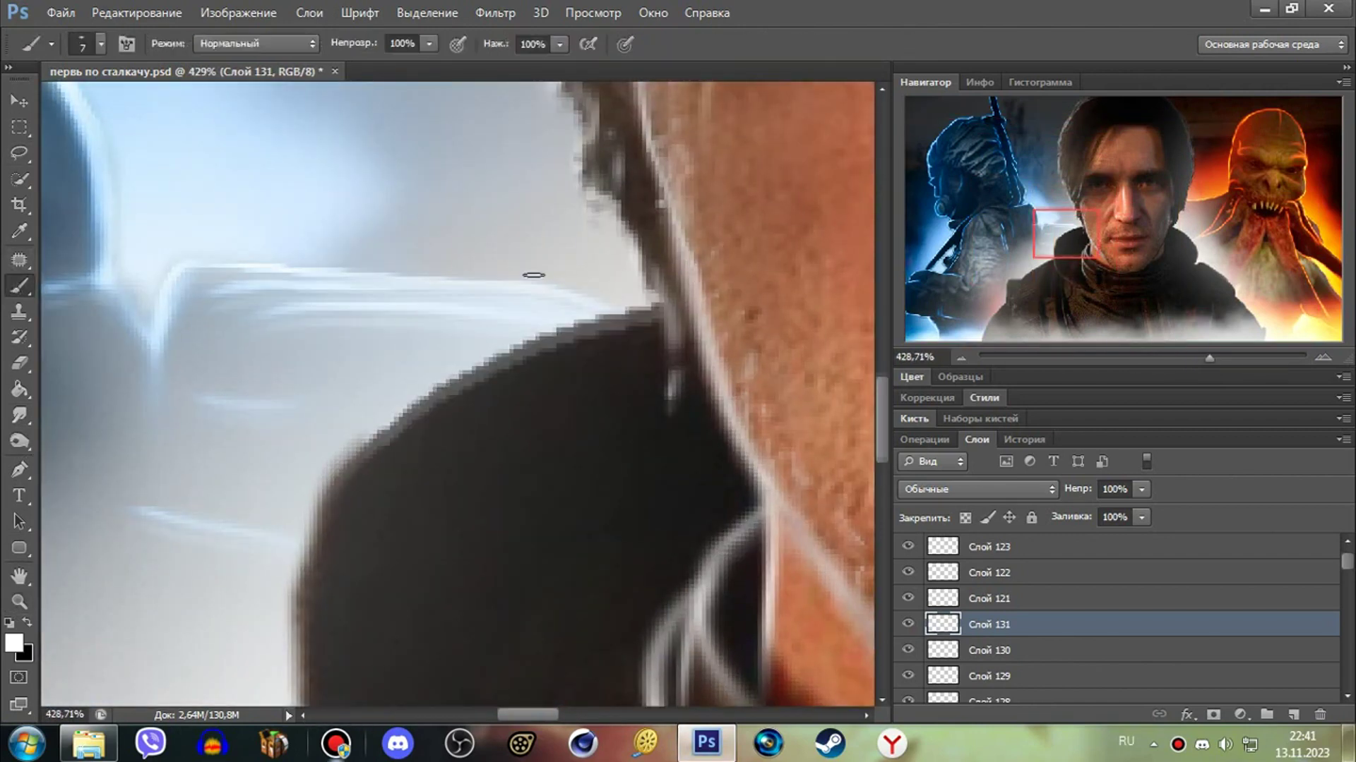
{"action": "key", "text": "b"}
{"action": "key", "text": "r"}
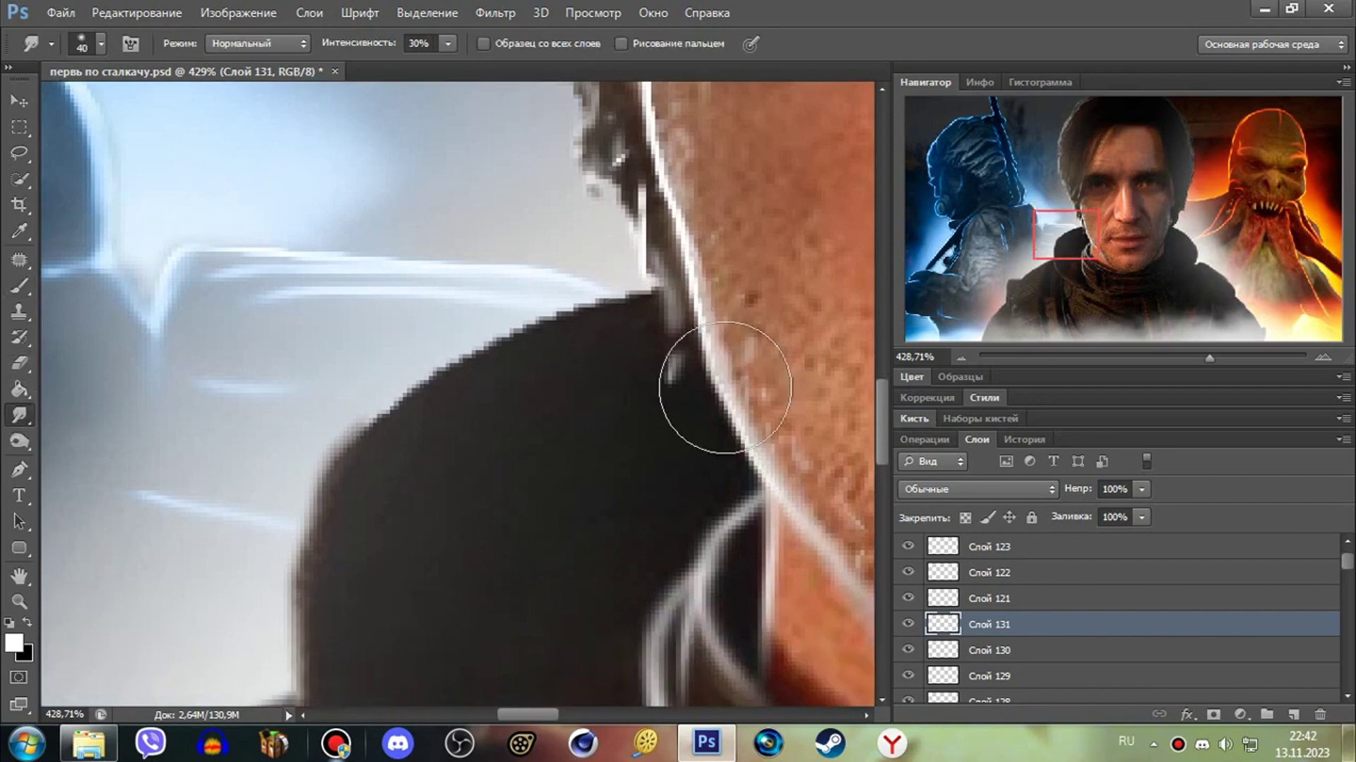
{"action": "scroll", "coordinate": [705, 390], "scroll_direction": "down", "scroll_amount": 2}
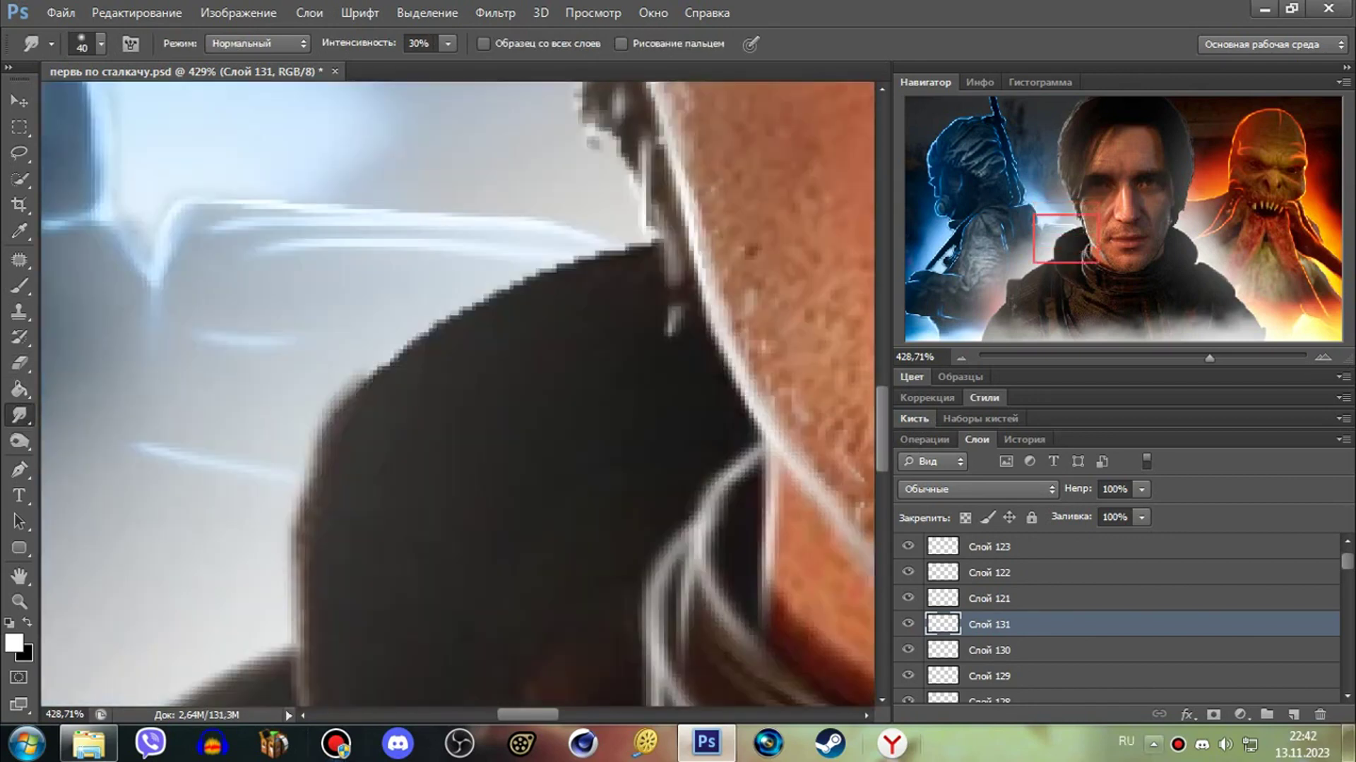
{"action": "left_click", "coordinate": [19, 286]}
{"action": "left_click_drag", "start_coordinate": [294, 607], "coordinate": [303, 488]}
- Smudge the white top-edge stroke to soften it
{"action": "key", "text": "r"}
{"action": "left_click_drag", "start_coordinate": [656, 231], "coordinate": [514, 269]}
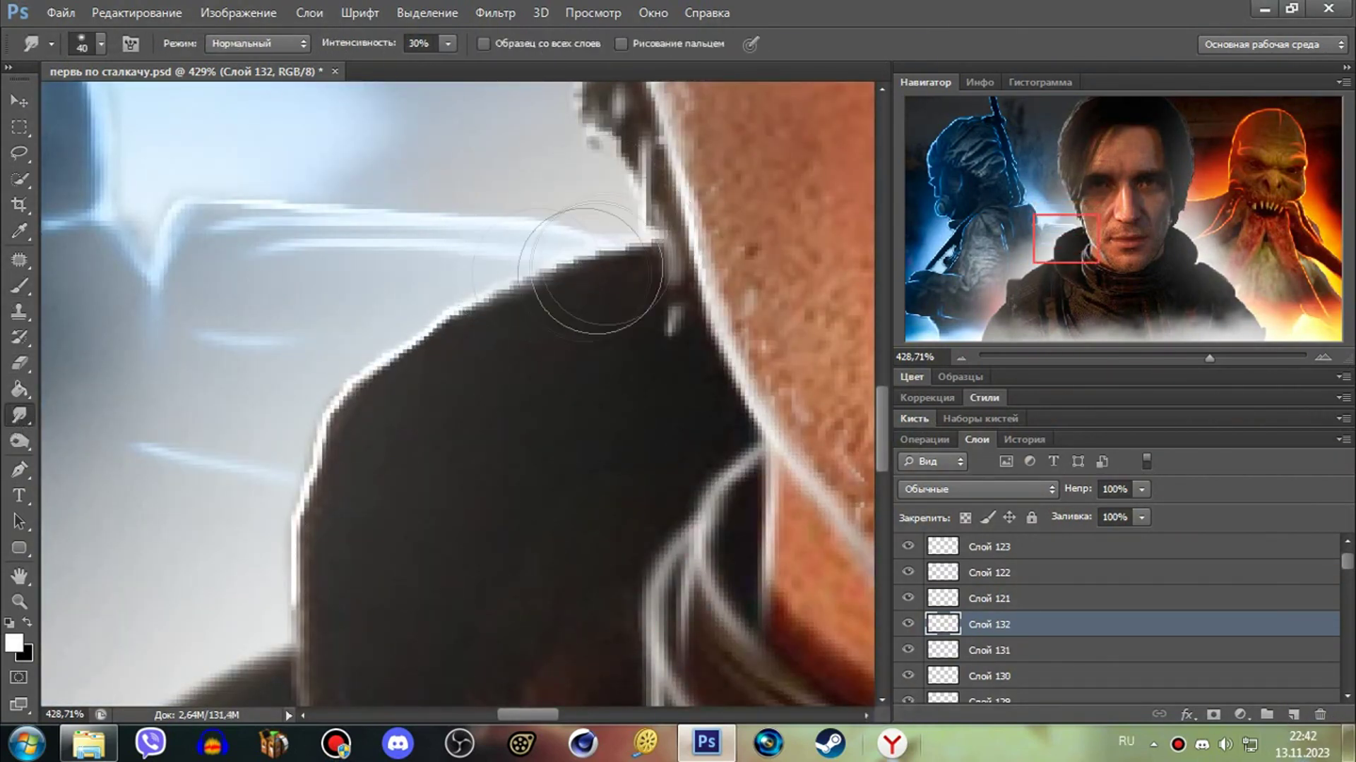
{"action": "scroll", "coordinate": [289, 533], "scroll_direction": "down", "scroll_amount": 10}
{"action": "key", "text": "ctrl+shift+alt+n"}
{"action": "left_click", "coordinate": [19, 286]}
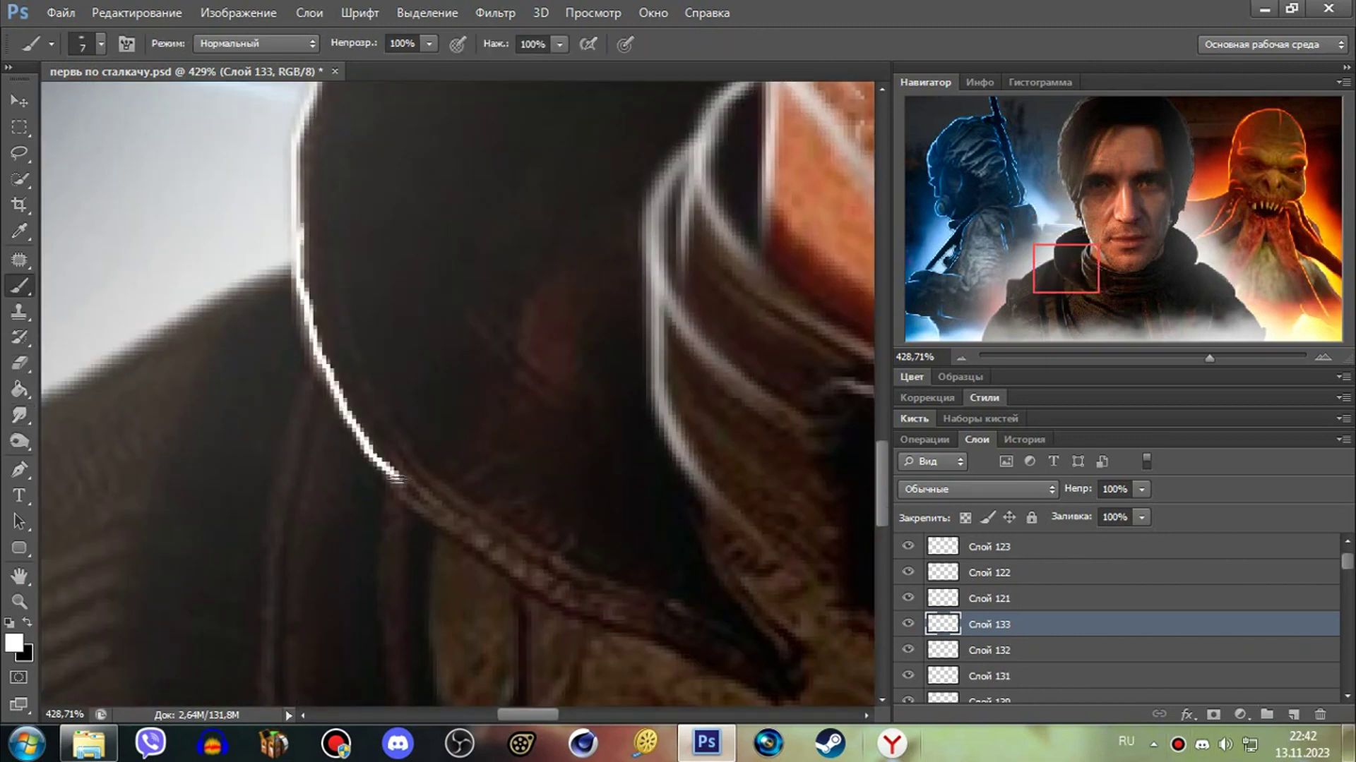
- Smear the white collar edge line upward and soften it near the top
{"action": "key", "text": "r"}
{"action": "mouse_move", "coordinate": [460, 575]}
{"action": "left_mouse_down"}
{"action": "mouse_move", "coordinate": [324, 318]}
{"action": "mouse_move", "coordinate": [286, 196]}
{"action": "left_mouse_up"}
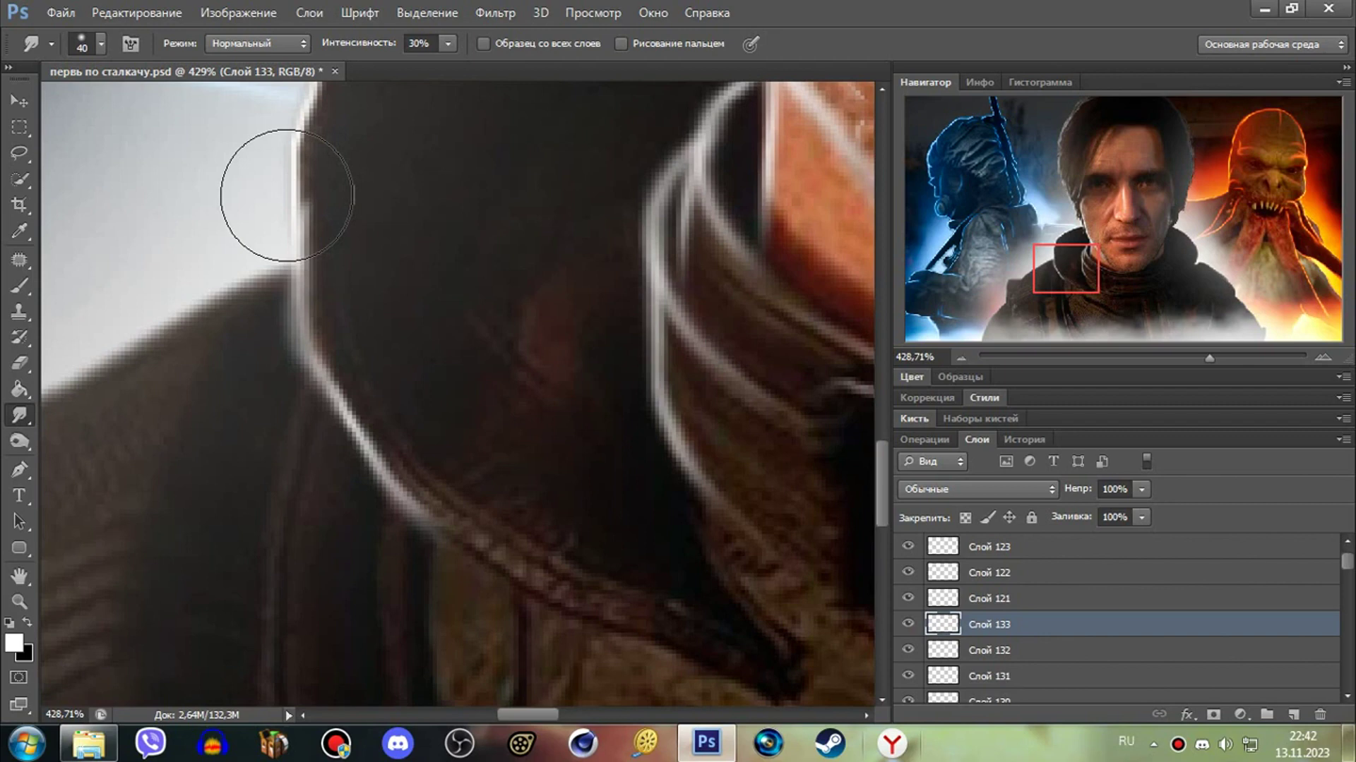
{"action": "left_click_drag", "start_coordinate": [287, 195], "coordinate": [346, 286]}
{"action": "scroll", "coordinate": [339, 332], "scroll_direction": "down", "scroll_amount": 3}
{"action": "scroll", "coordinate": [339, 332], "scroll_direction": "down", "scroll_amount": 2}
- Erase stray parts on layer Слой 133 and smudge the thin white line softer
{"action": "key", "text": "ctrl+shift+alt+n"}
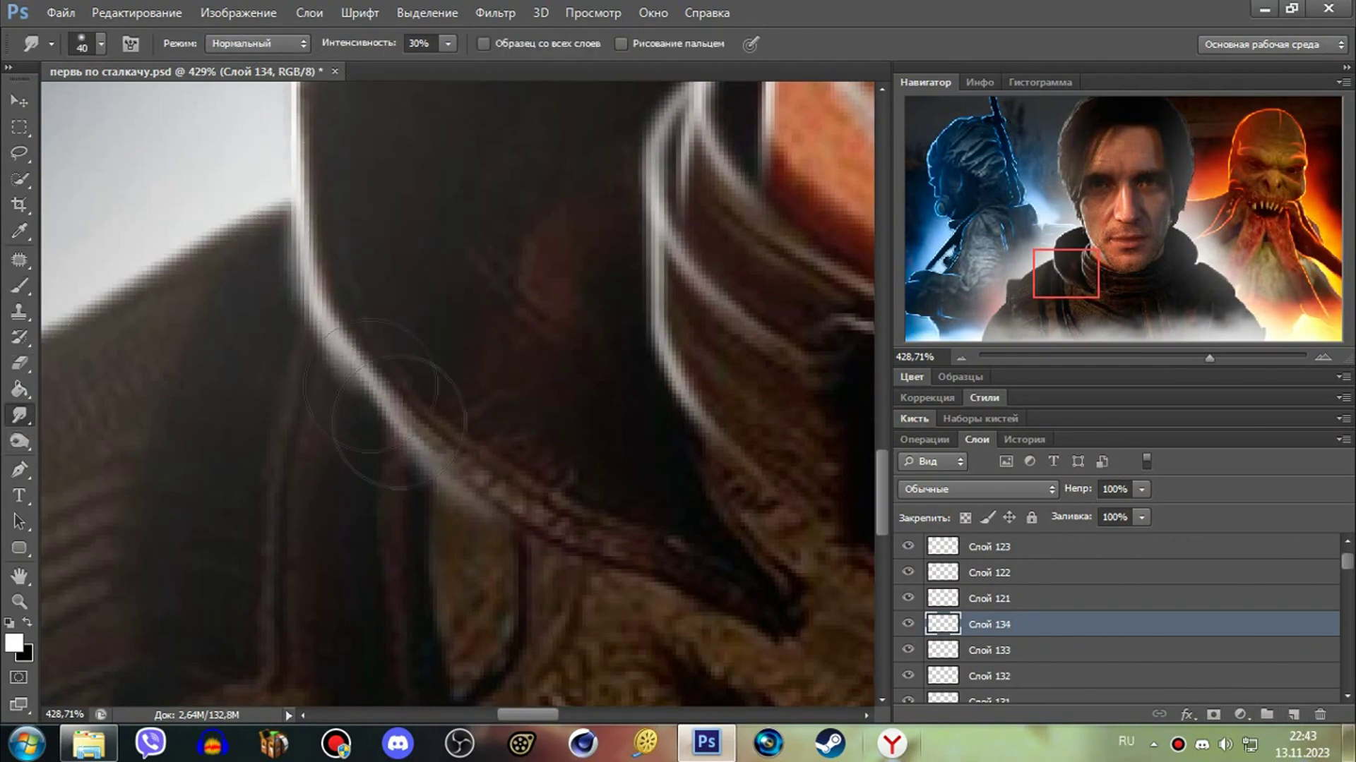
{"action": "left_click", "coordinate": [989, 650]}
{"action": "key", "text": "e"}
{"action": "scroll", "coordinate": [353, 424], "scroll_direction": "up", "scroll_amount": 1}
{"action": "scroll", "coordinate": [458, 396], "scroll_direction": "left", "scroll_amount": 5}
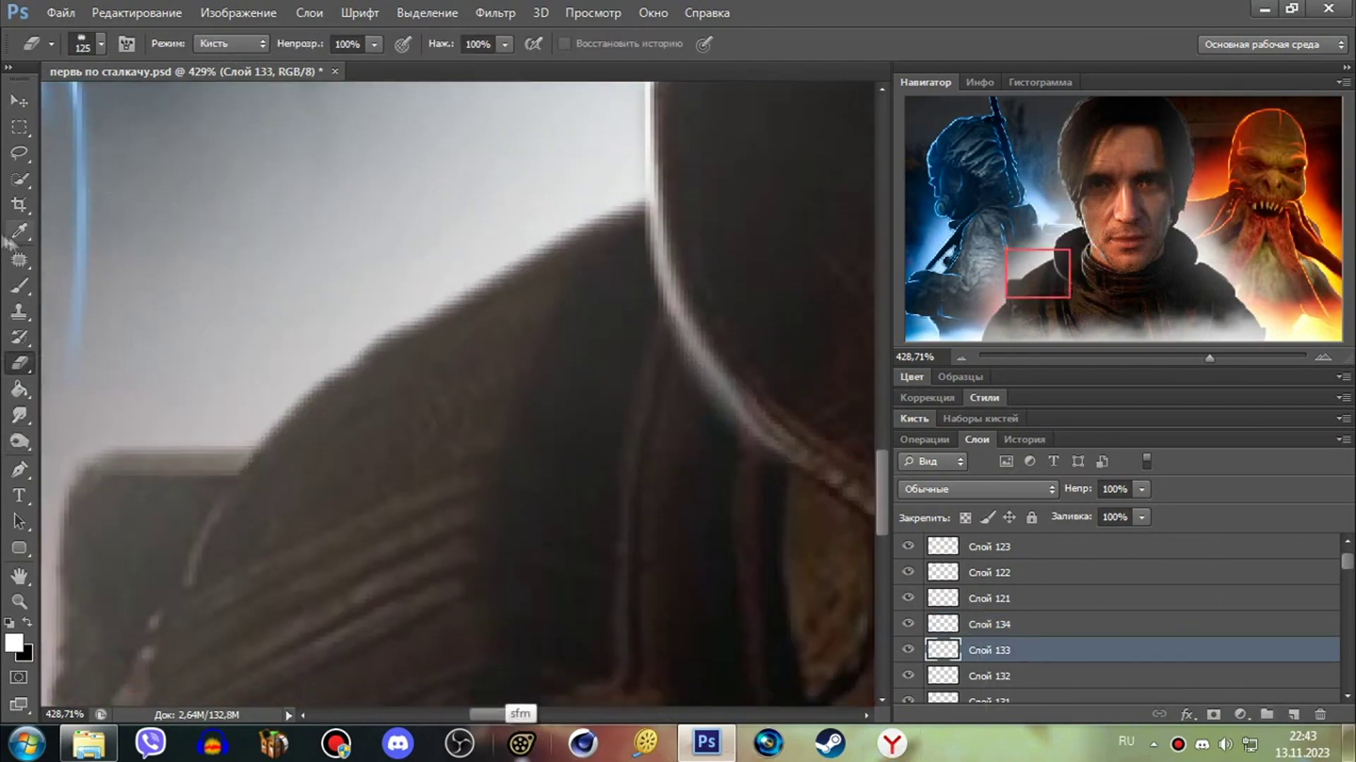
{"action": "key", "text": "b"}
{"action": "key", "text": "ctrl+shift+alt+n"}
{"action": "left_click", "coordinate": [19, 416]}
{"action": "mouse_move", "coordinate": [565, 296]}
{"action": "left_mouse_down"}
{"action": "mouse_move", "coordinate": [485, 378]}
{"action": "mouse_move", "coordinate": [653, 169]}
{"action": "left_mouse_up"}
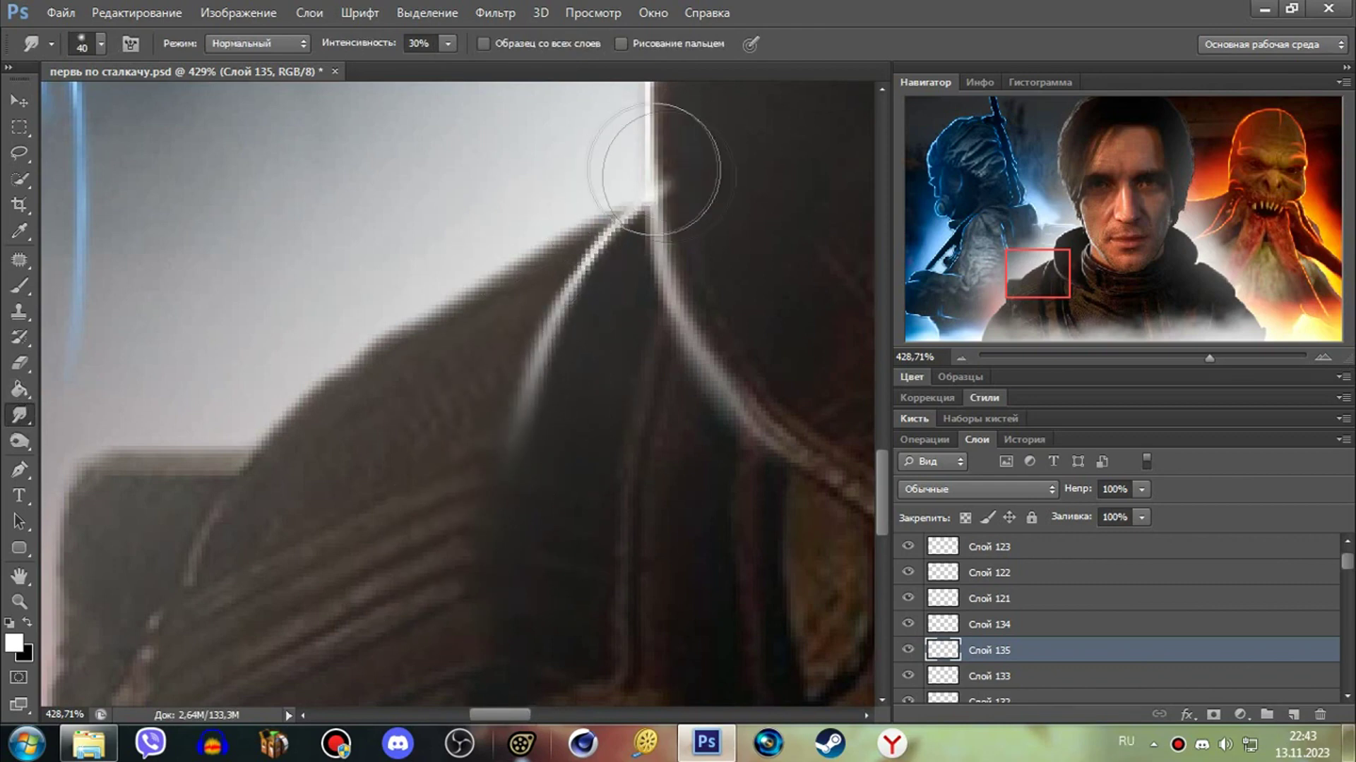
- Paint a white rim line along the cloak edge on a new layer and smudge it soft
{"action": "left_click", "coordinate": [1287, 713]}
{"action": "key", "text": "b"}
{"action": "left_click_drag", "start_coordinate": [427, 307], "coordinate": [212, 444]}
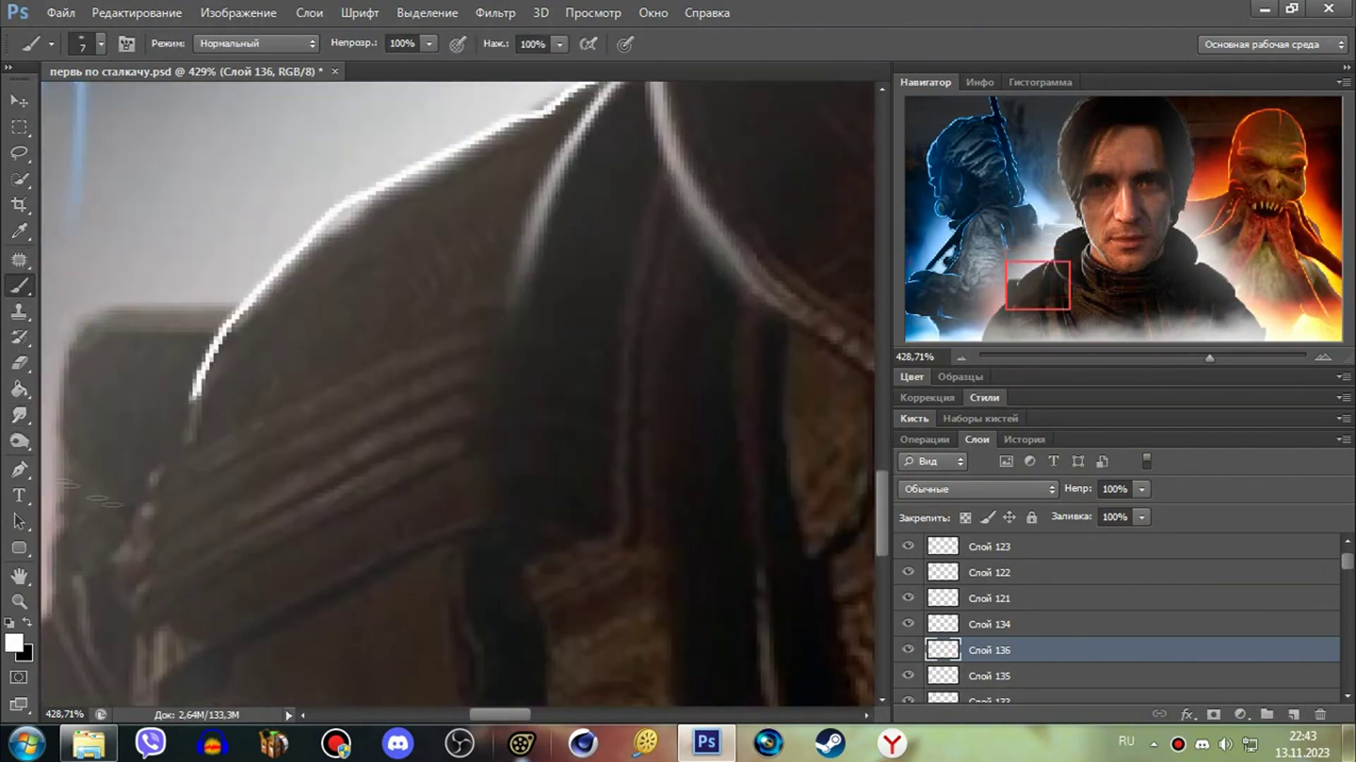
{"action": "key", "text": "r"}
{"action": "left_click_drag", "start_coordinate": [212, 393], "coordinate": [247, 410]}
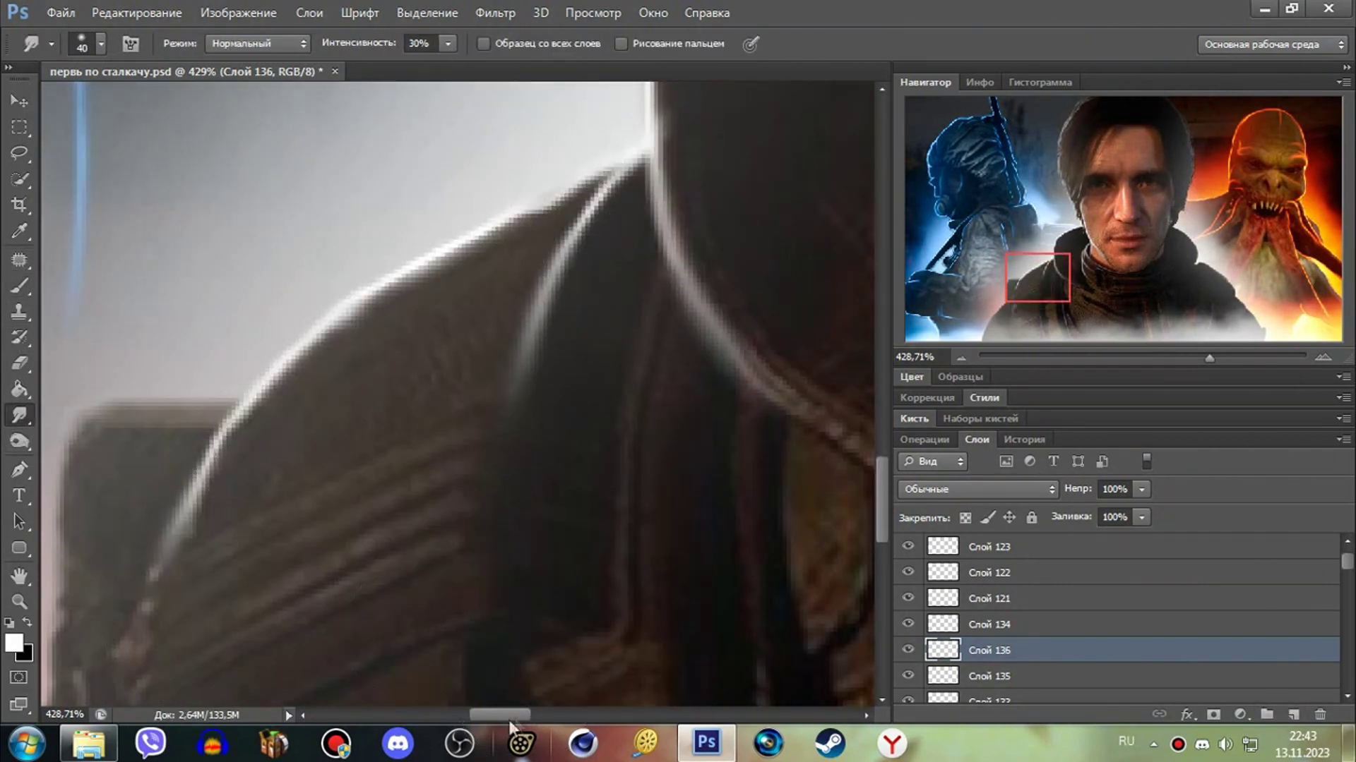
{"action": "scroll", "coordinate": [487, 421], "scroll_direction": "down", "scroll_amount": 2}
{"action": "key", "text": "ctrl+shift+alt+n"}
- Paint and smudge soft white strokes along the cloak band on the shoulder
{"action": "key", "text": "b"}
{"action": "key", "text": "r"}
{"action": "left_click_drag", "start_coordinate": [544, 423], "coordinate": [696, 363]}
{"action": "left_click", "coordinate": [1292, 715]}
{"action": "scroll", "coordinate": [476, 391], "scroll_direction": "down", "scroll_amount": 2}
{"action": "key", "text": "b"}
{"action": "key", "text": "r"}
{"action": "mouse_move", "coordinate": [476, 392]}
{"action": "left_mouse_down"}
{"action": "mouse_move", "coordinate": [510, 343]}
{"action": "mouse_move", "coordinate": [630, 337]}
{"action": "left_mouse_up"}
{"action": "scroll", "coordinate": [494, 353], "scroll_direction": "down", "scroll_amount": 2}
- Add short smudged white highlights on the band and stripes, each on a new layer
{"action": "key", "text": "ctrl+shift+alt+n"}
{"action": "key", "text": "b"}
{"action": "left_click_drag", "start_coordinate": [464, 326], "coordinate": [502, 284]}
{"action": "key", "text": "r"}
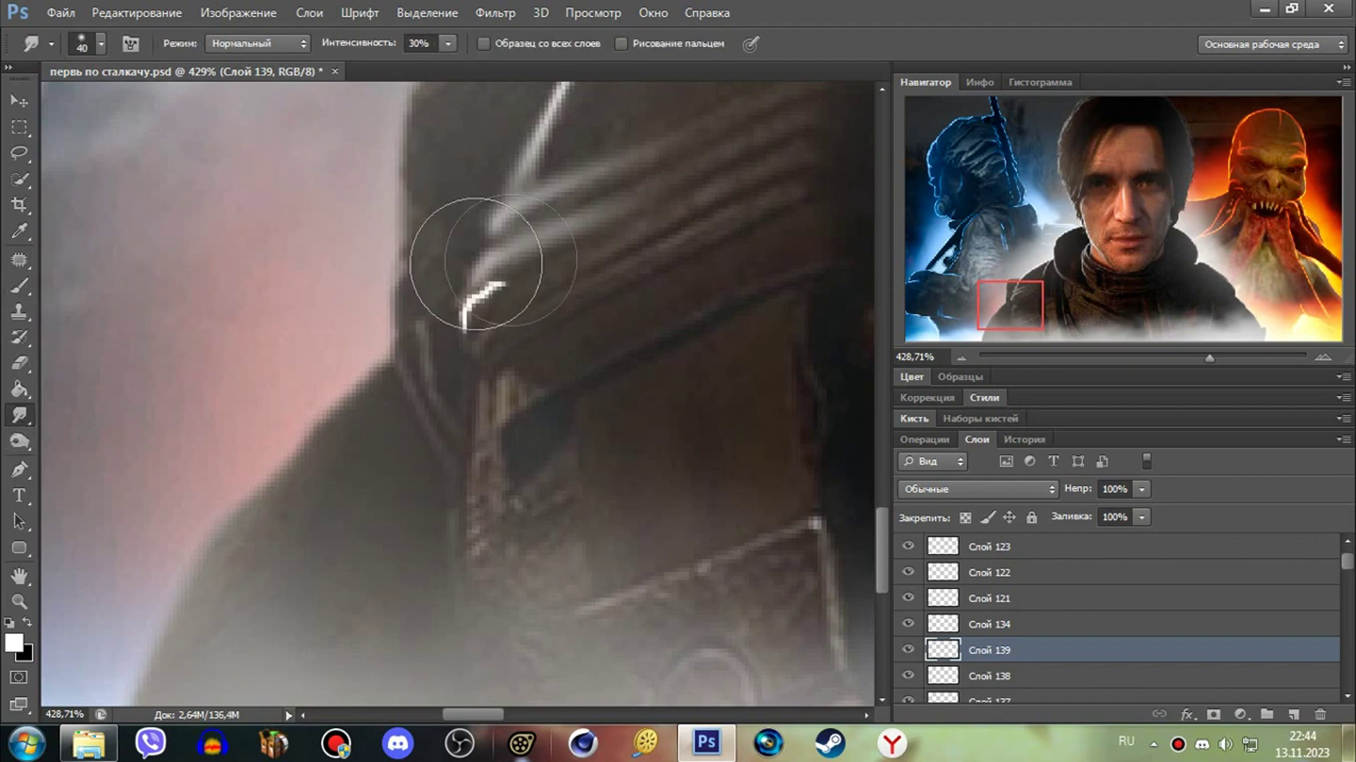
{"action": "left_click", "coordinate": [1293, 713]}
{"action": "key", "text": "b"}
{"action": "left_click_drag", "start_coordinate": [480, 371], "coordinate": [509, 337]}
{"action": "key", "text": "r"}
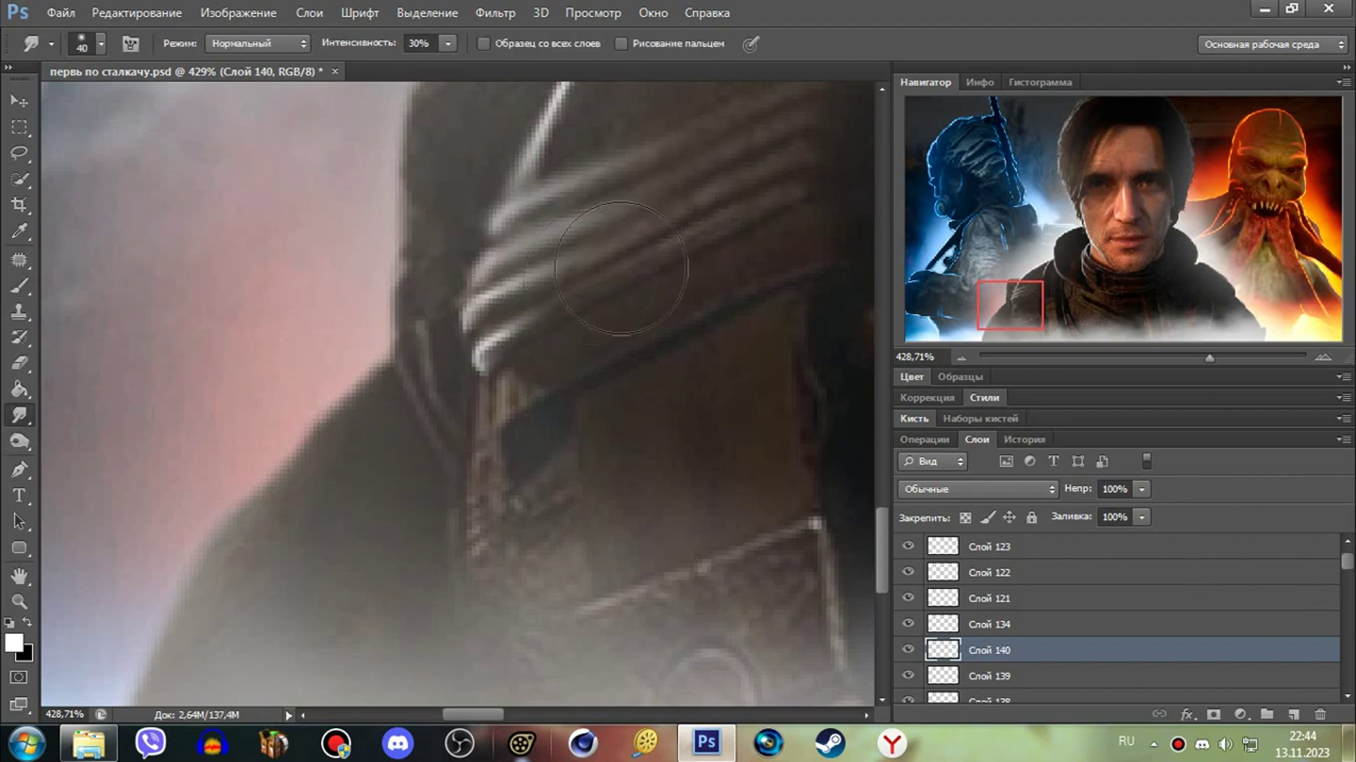
- Smear another white edge stroke leftward on a fresh layer
{"action": "scroll", "coordinate": [659, 261], "scroll_direction": "up", "scroll_amount": 3}
{"action": "left_click", "coordinate": [1292, 713]}
{"action": "key", "text": "b"}
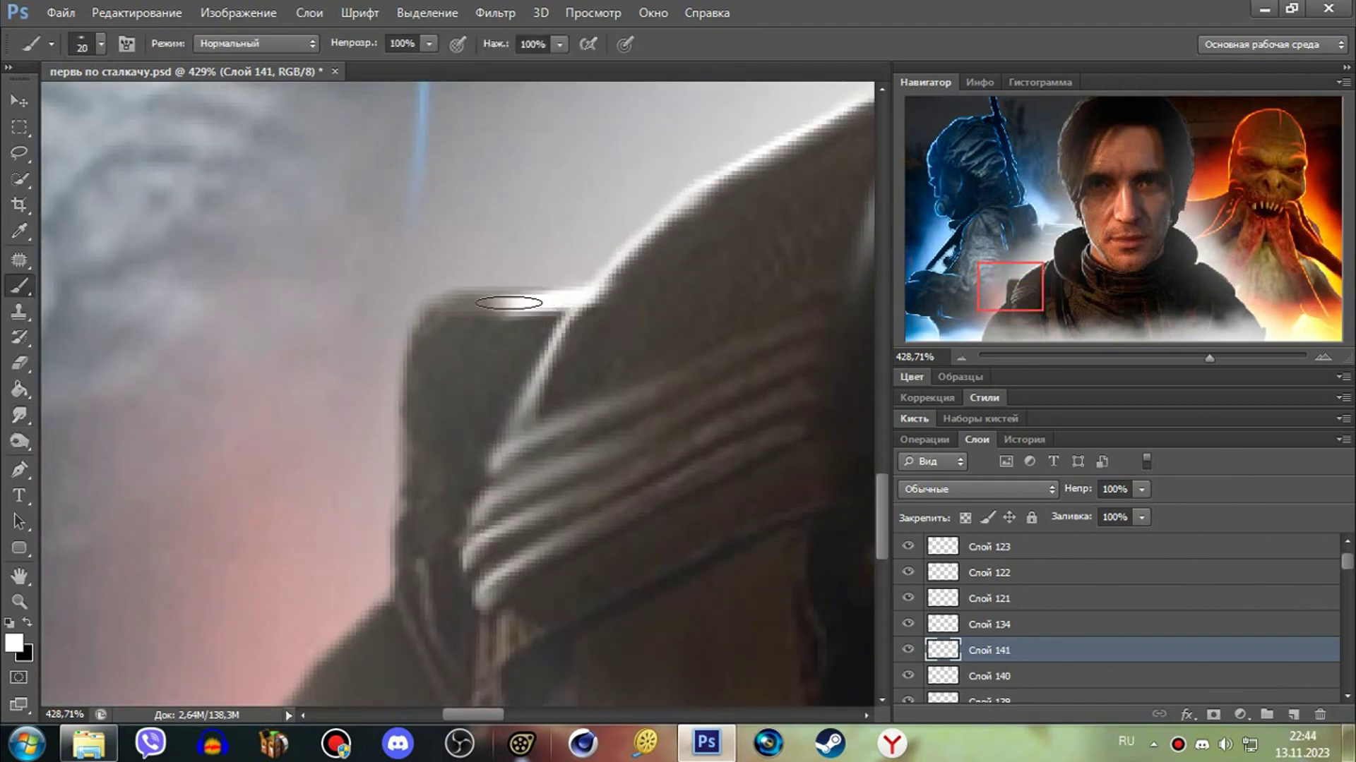
{"action": "key", "text": "r"}
{"action": "left_click_drag", "start_coordinate": [495, 304], "coordinate": [441, 296]}
- Paint a white vertical line along the left shoulder edge and smudge it soft
{"action": "left_click", "coordinate": [1293, 713]}
{"action": "key", "text": "b"}
{"action": "scroll", "coordinate": [459, 353], "scroll_direction": "down", "scroll_amount": 2}
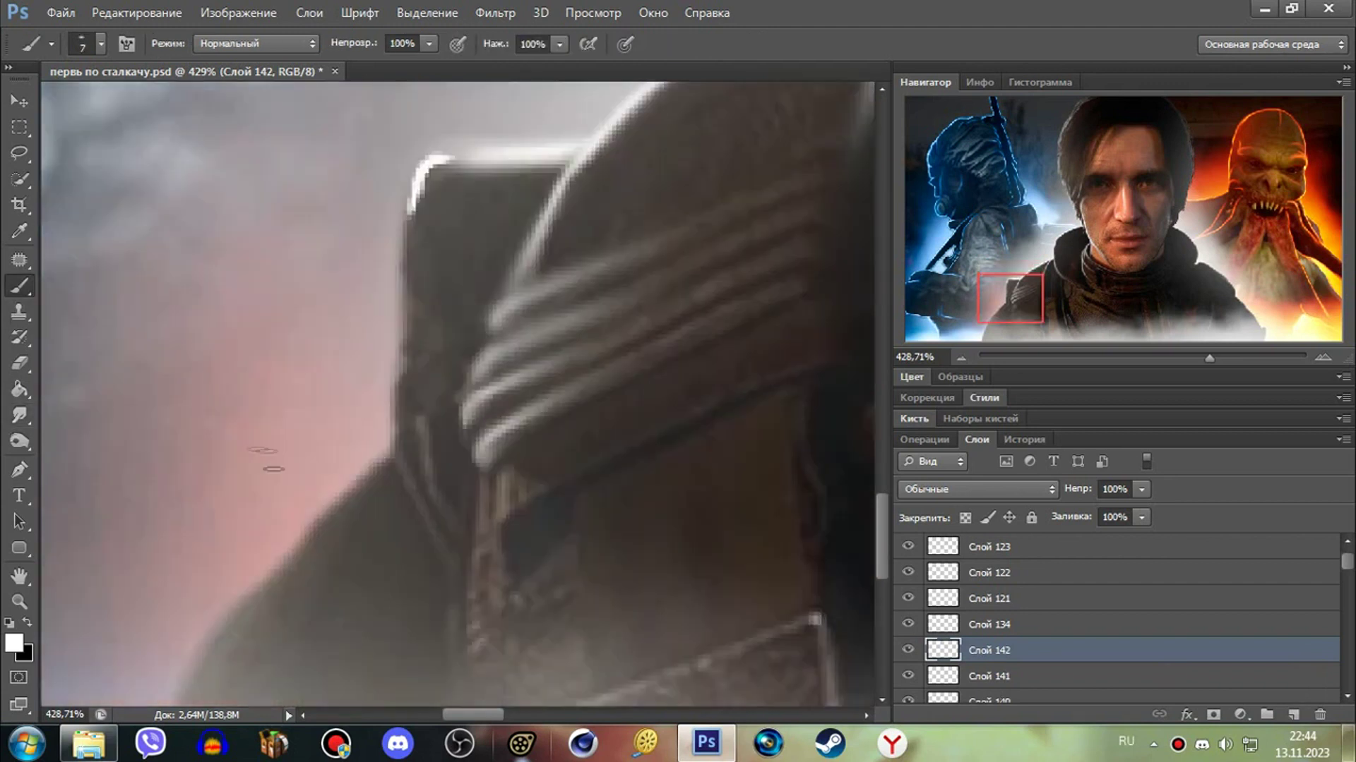
{"action": "left_click_drag", "start_coordinate": [411, 311], "coordinate": [413, 170]}
{"action": "key", "text": "r"}
{"action": "key", "text": "b"}
{"action": "mouse_move", "coordinate": [412, 240]}
{"action": "left_mouse_down"}
{"action": "mouse_move", "coordinate": [440, 326]}
{"action": "mouse_move", "coordinate": [408, 205]}
{"action": "mouse_move", "coordinate": [469, 499]}
{"action": "left_mouse_up"}
{"action": "key", "text": "r"}
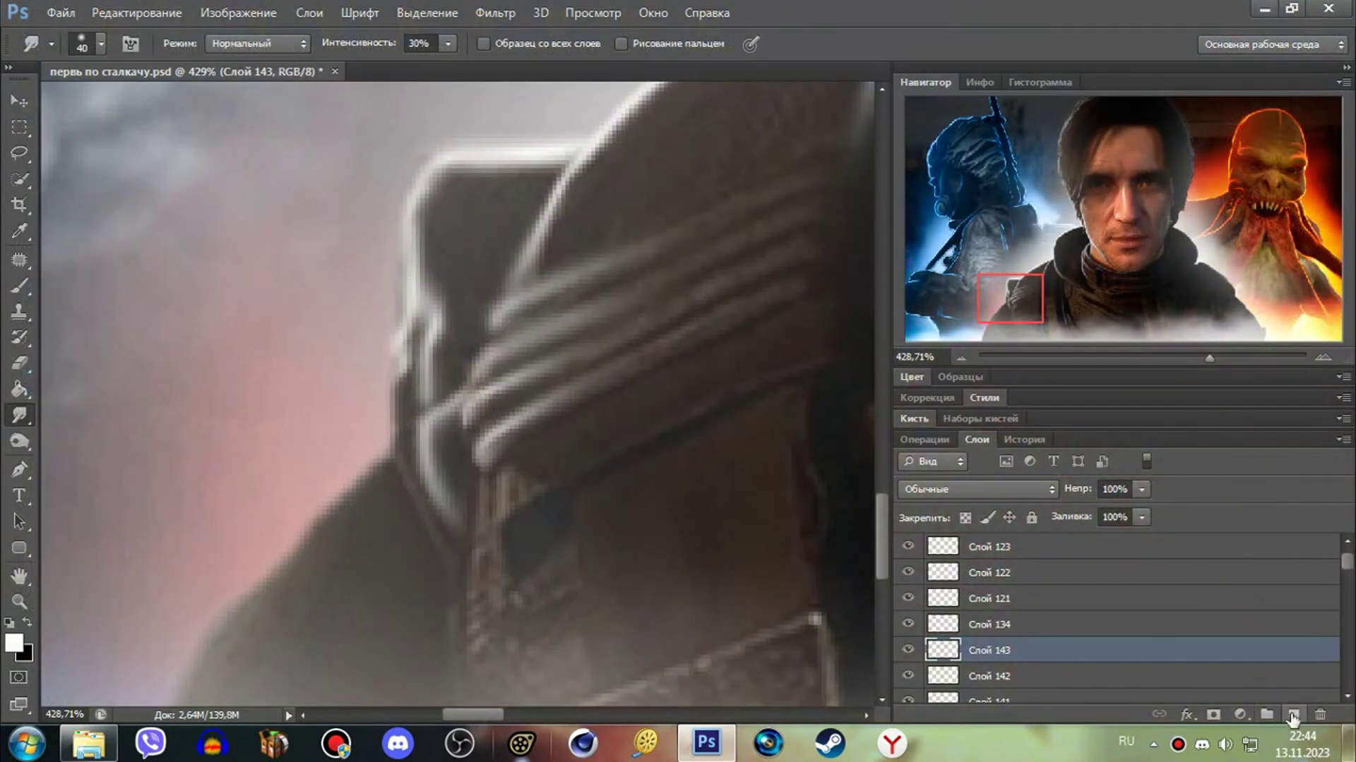
- Soften the left-edge stroke and add another white highlight stroke on new layers
{"action": "left_click", "coordinate": [1292, 714]}
{"action": "scroll", "coordinate": [84, 269], "scroll_direction": "down", "scroll_amount": 2}
{"action": "key", "text": "b"}
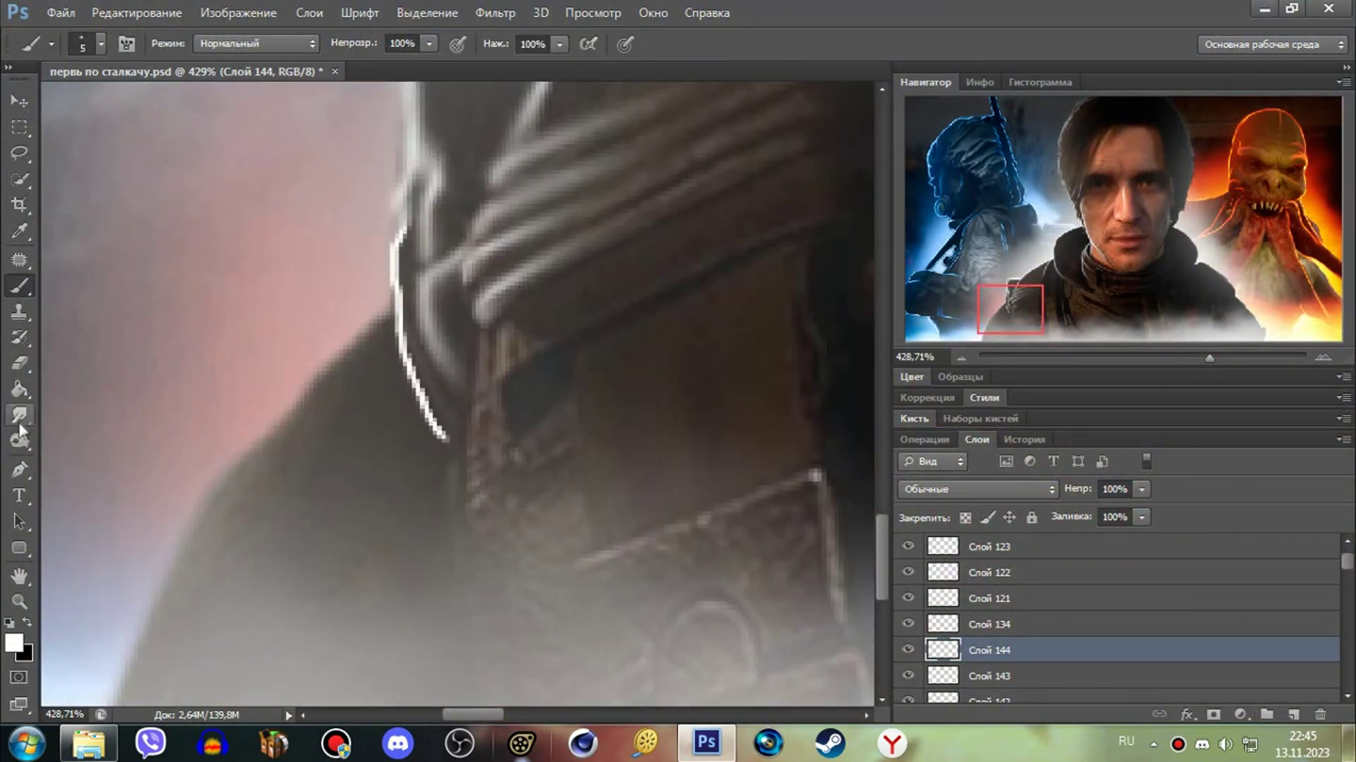
{"action": "key", "text": "r"}
{"action": "left_click_drag", "start_coordinate": [443, 437], "coordinate": [393, 227]}
{"action": "left_click", "coordinate": [1292, 715]}
{"action": "scroll", "coordinate": [474, 208], "scroll_direction": "down", "scroll_amount": 1}
{"action": "key", "text": "b"}
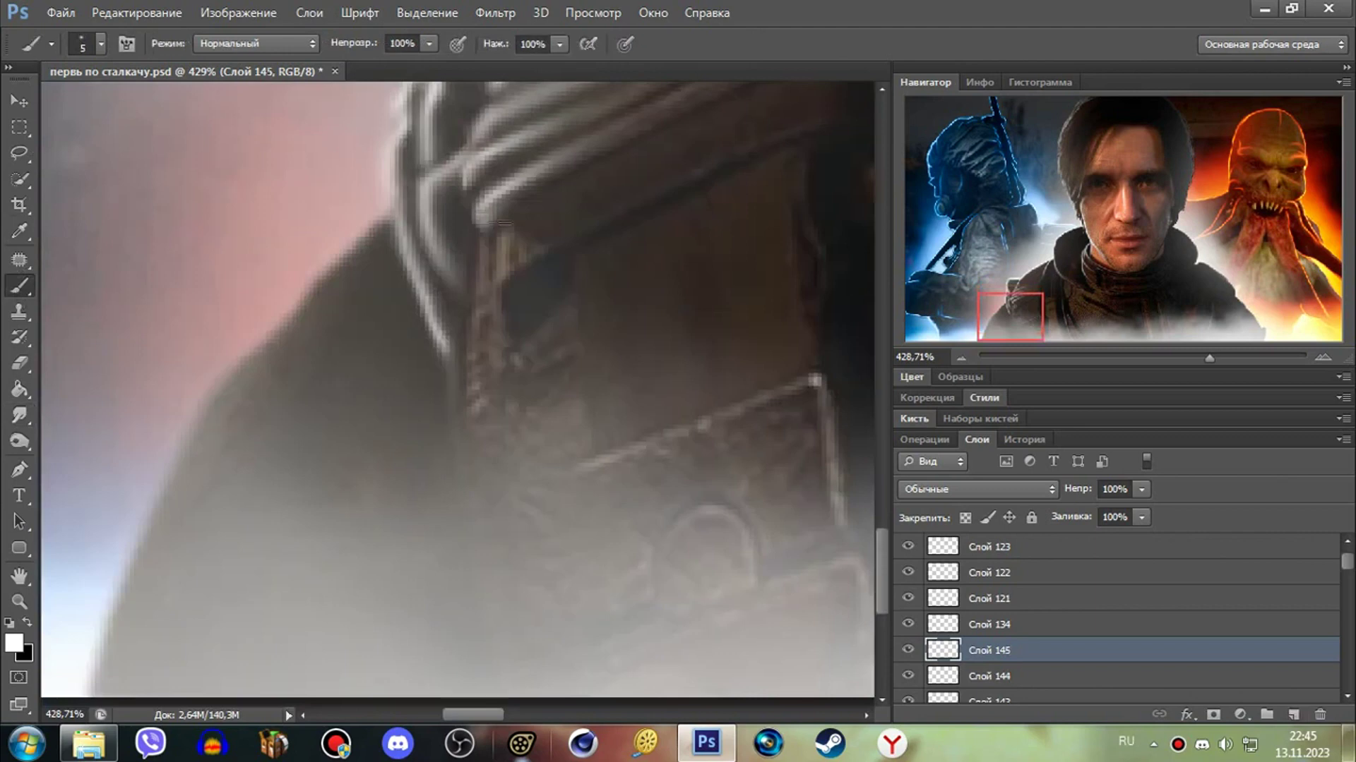
{"action": "left_click", "coordinate": [20, 416]}
{"action": "left_click_drag", "start_coordinate": [621, 206], "coordinate": [498, 233]}
{"action": "left_click", "coordinate": [1293, 715]}
{"action": "scroll", "coordinate": [466, 283], "scroll_direction": "down", "scroll_amount": 1}
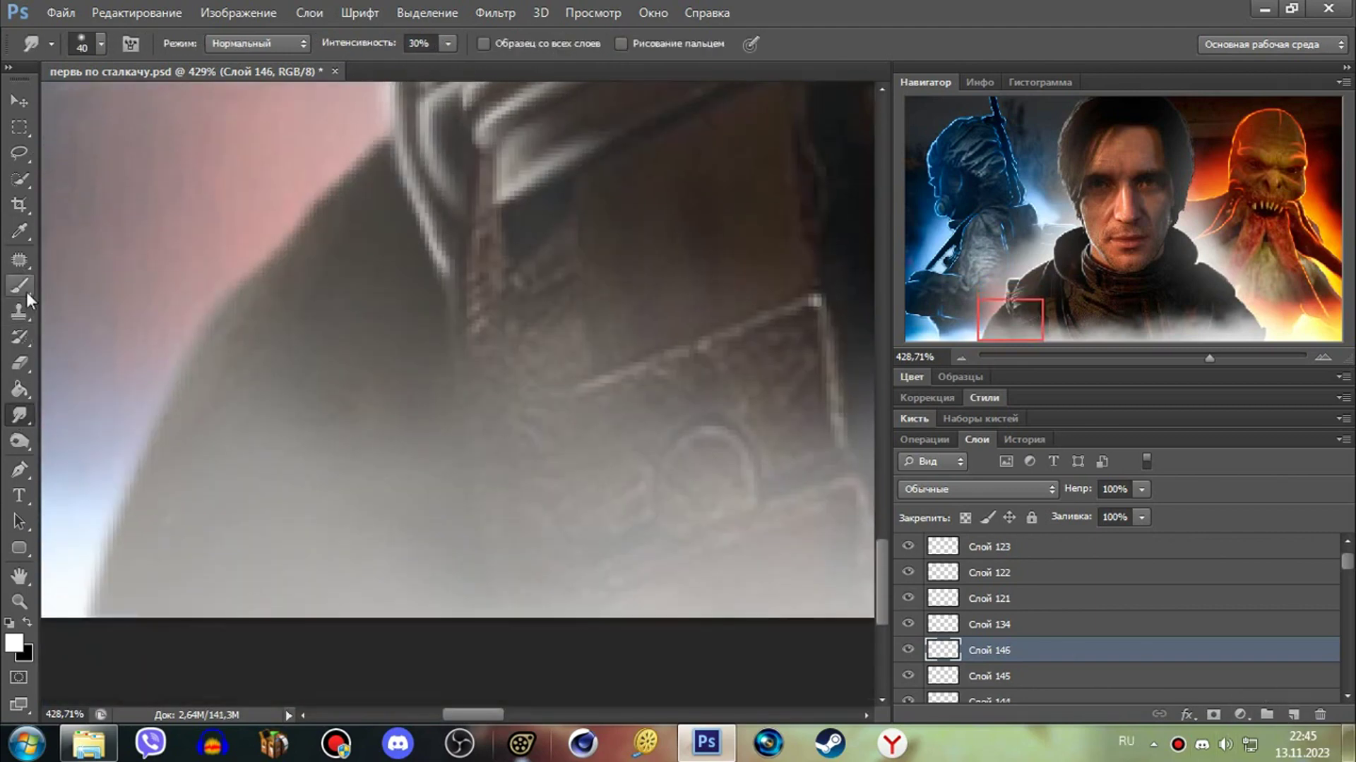
- Smear the edge stroke and add a curved white stroke along the shoulder edge
{"action": "key", "text": "b"}
{"action": "left_click_drag", "start_coordinate": [477, 145], "coordinate": [469, 293]}
{"action": "left_click_drag", "start_coordinate": [494, 395], "coordinate": [469, 282]}
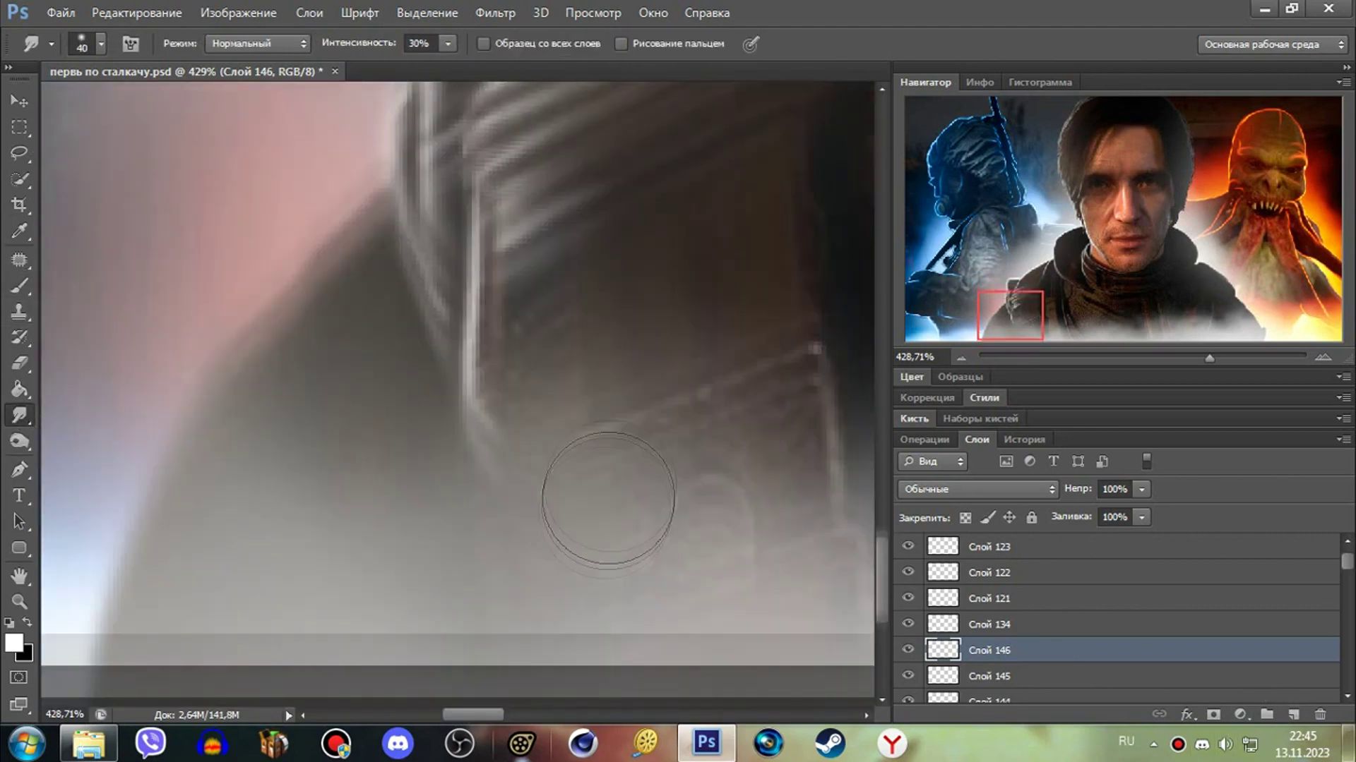
{"action": "scroll", "coordinate": [591, 500], "scroll_direction": "down", "scroll_amount": 1}
{"action": "left_click", "coordinate": [1293, 714]}
{"action": "key", "text": "b"}
{"action": "mouse_move", "coordinate": [533, 362]}
{"action": "left_mouse_down"}
{"action": "mouse_move", "coordinate": [509, 485]}
{"action": "mouse_move", "coordinate": [454, 424]}
{"action": "left_mouse_up"}
{"action": "left_click", "coordinate": [20, 417]}
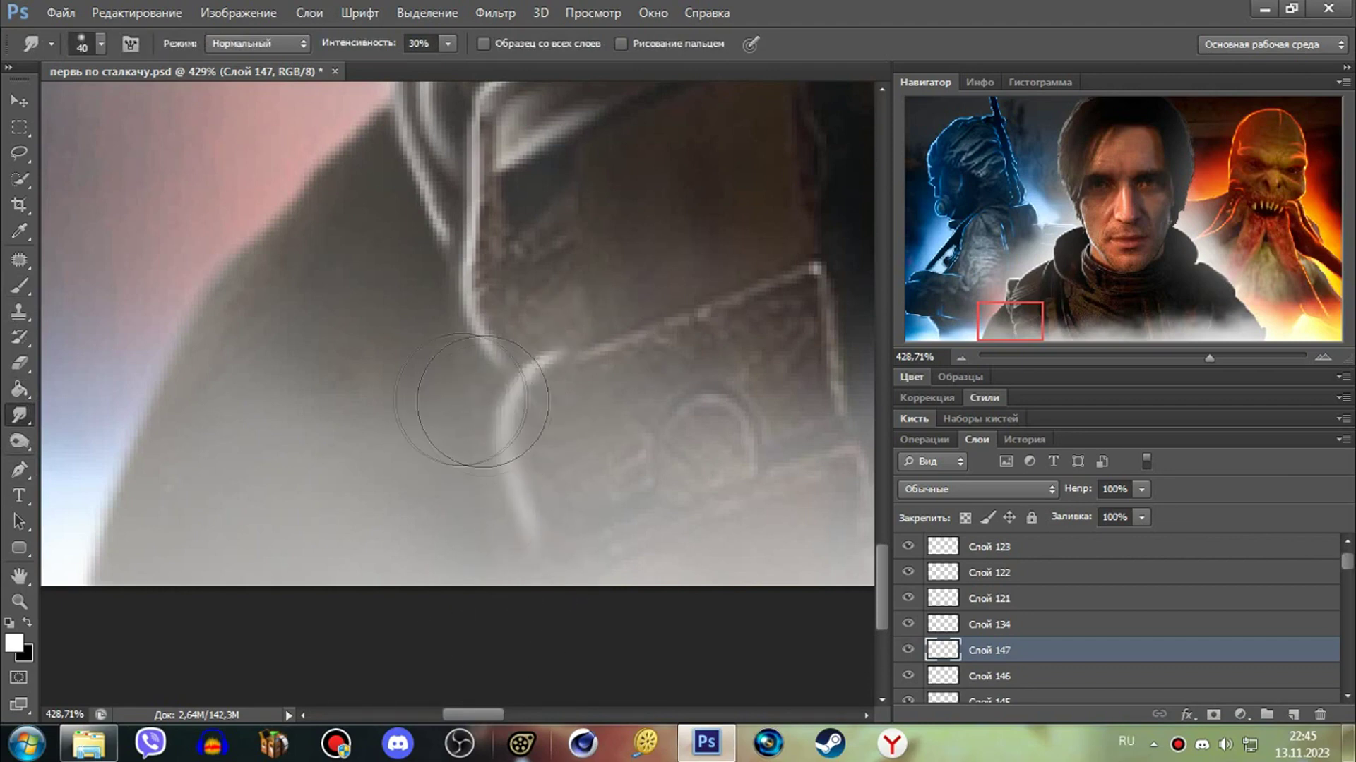
- Paint and smudge a diagonal white stroke and another running down the edge
{"action": "left_click", "coordinate": [1293, 715]}
{"action": "scroll", "coordinate": [452, 353], "scroll_direction": "up", "scroll_amount": 1}
{"action": "key", "text": "b"}
{"action": "mouse_move", "coordinate": [381, 226]}
{"action": "left_mouse_down"}
{"action": "mouse_move", "coordinate": [257, 462]}
{"action": "mouse_move", "coordinate": [363, 189]}
{"action": "left_mouse_up"}
{"action": "left_click", "coordinate": [20, 417]}
{"action": "key", "text": "b"}
{"action": "scroll", "coordinate": [563, 631], "scroll_direction": "left", "scroll_amount": 5}
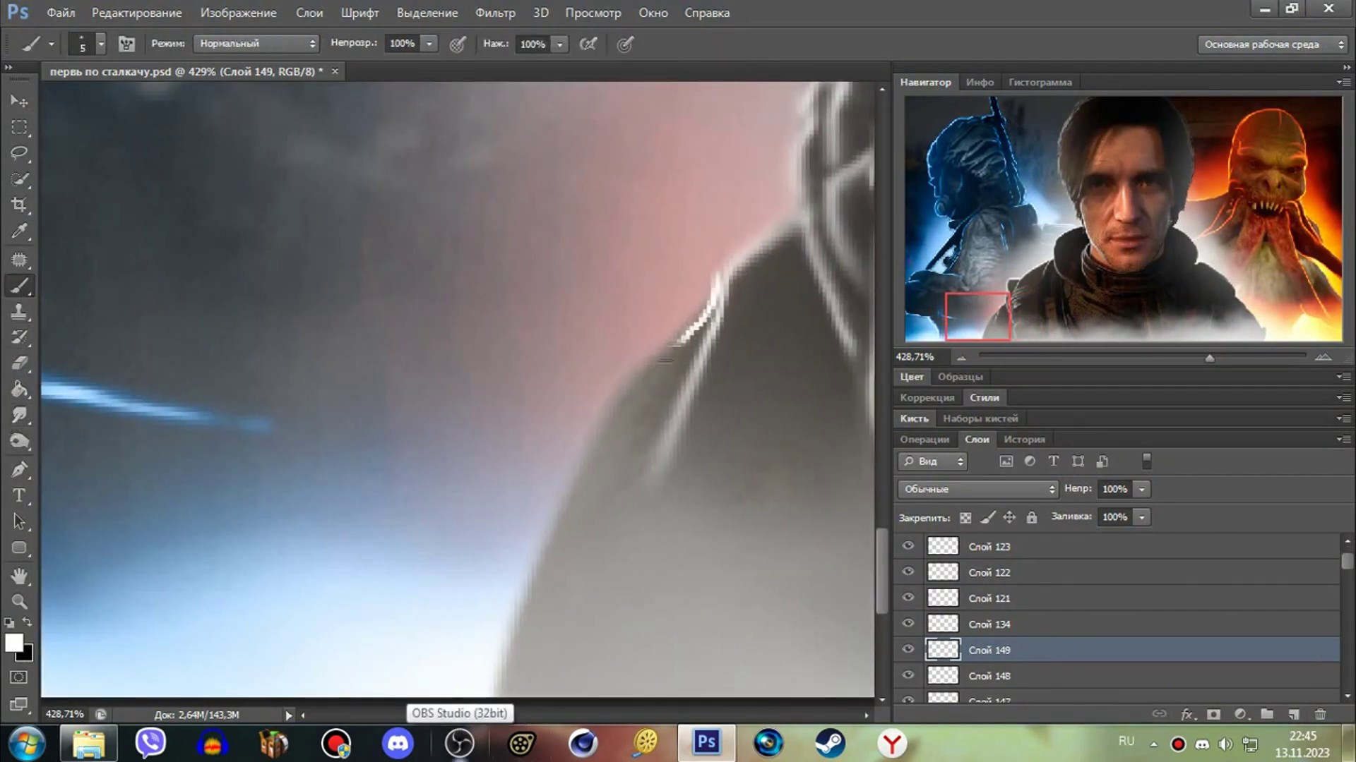
{"action": "left_click_drag", "start_coordinate": [665, 359], "coordinate": [558, 540]}
{"action": "left_click", "coordinate": [19, 416]}
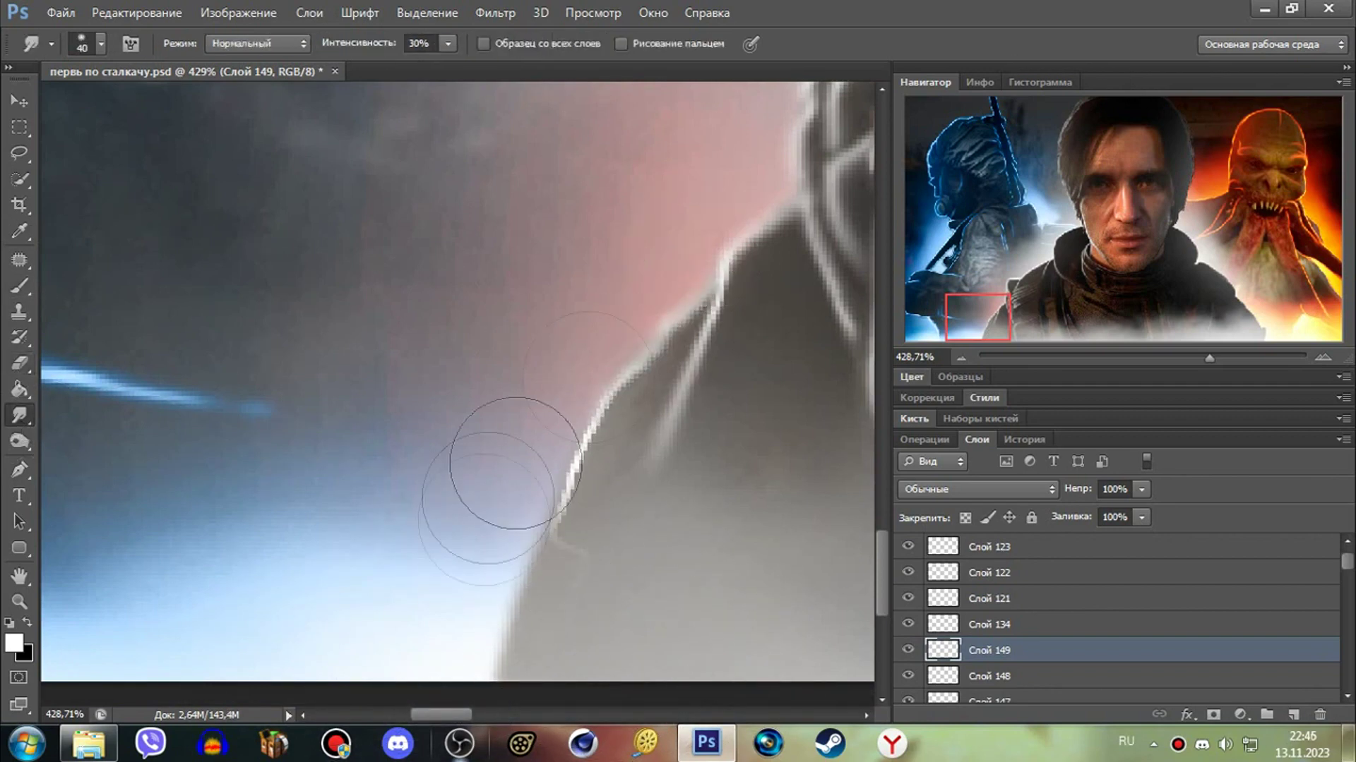
- Add one last white highlight along the shoulder edge and zoom in toward the face
{"action": "left_click", "coordinate": [1290, 715]}
{"action": "scroll", "coordinate": [459, 381], "scroll_direction": "down", "scroll_amount": 2}
{"action": "key", "text": "b"}
{"action": "left_click_drag", "start_coordinate": [558, 367], "coordinate": [519, 537]}
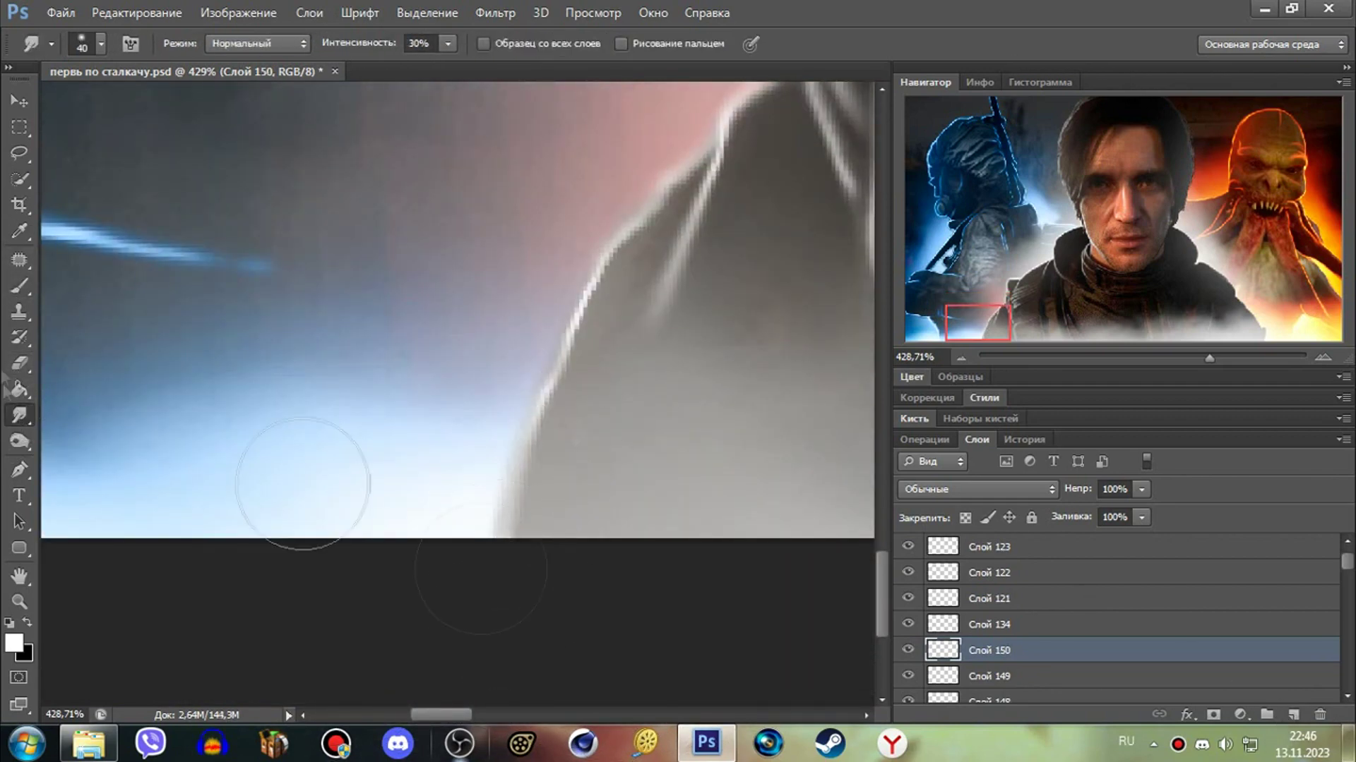
{"action": "key", "text": "z"}
{"action": "left_click_drag", "start_coordinate": [494, 395], "coordinate": [499, 399]}
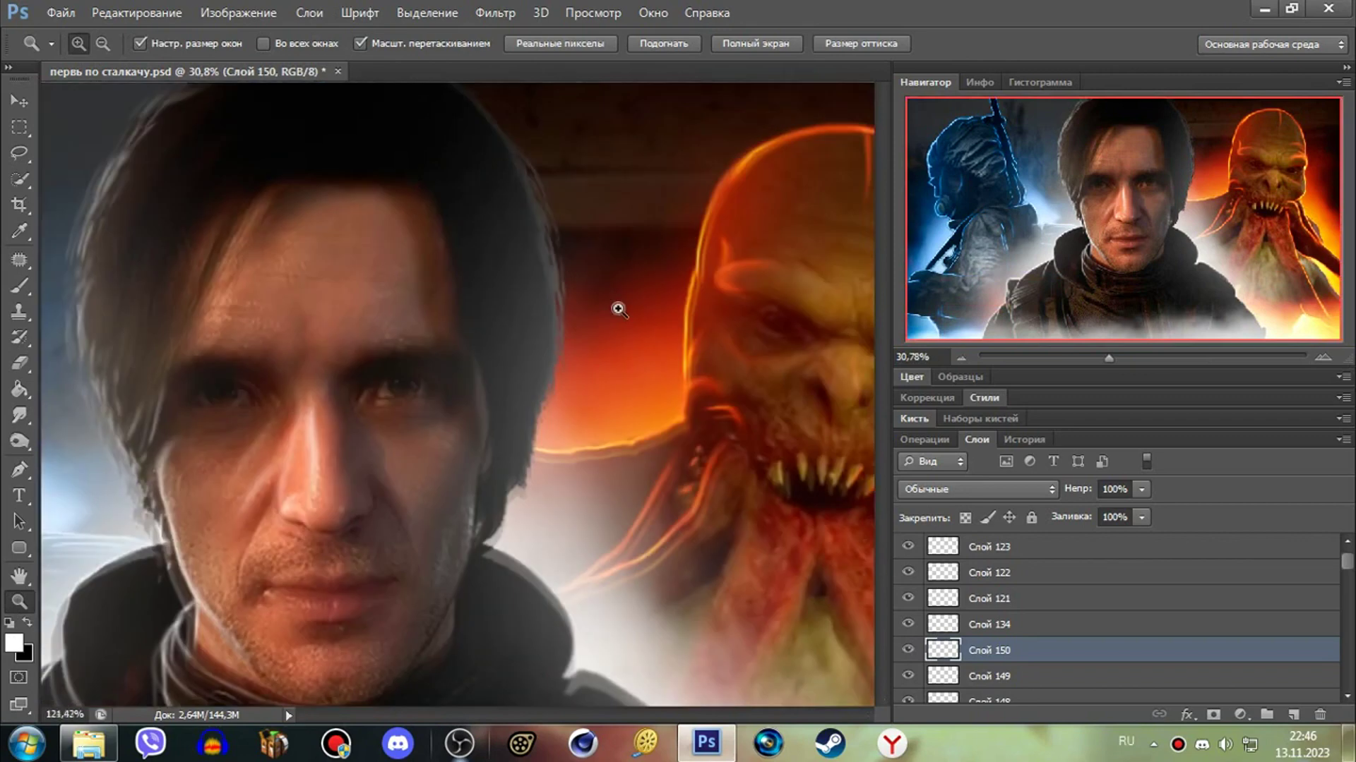
- Paint a thin white streak beside the nose and smear it up along the nose
{"action": "key", "text": "b"}
{"action": "left_click_drag", "start_coordinate": [151, 318], "coordinate": [150, 392]}
{"action": "key", "text": "r"}
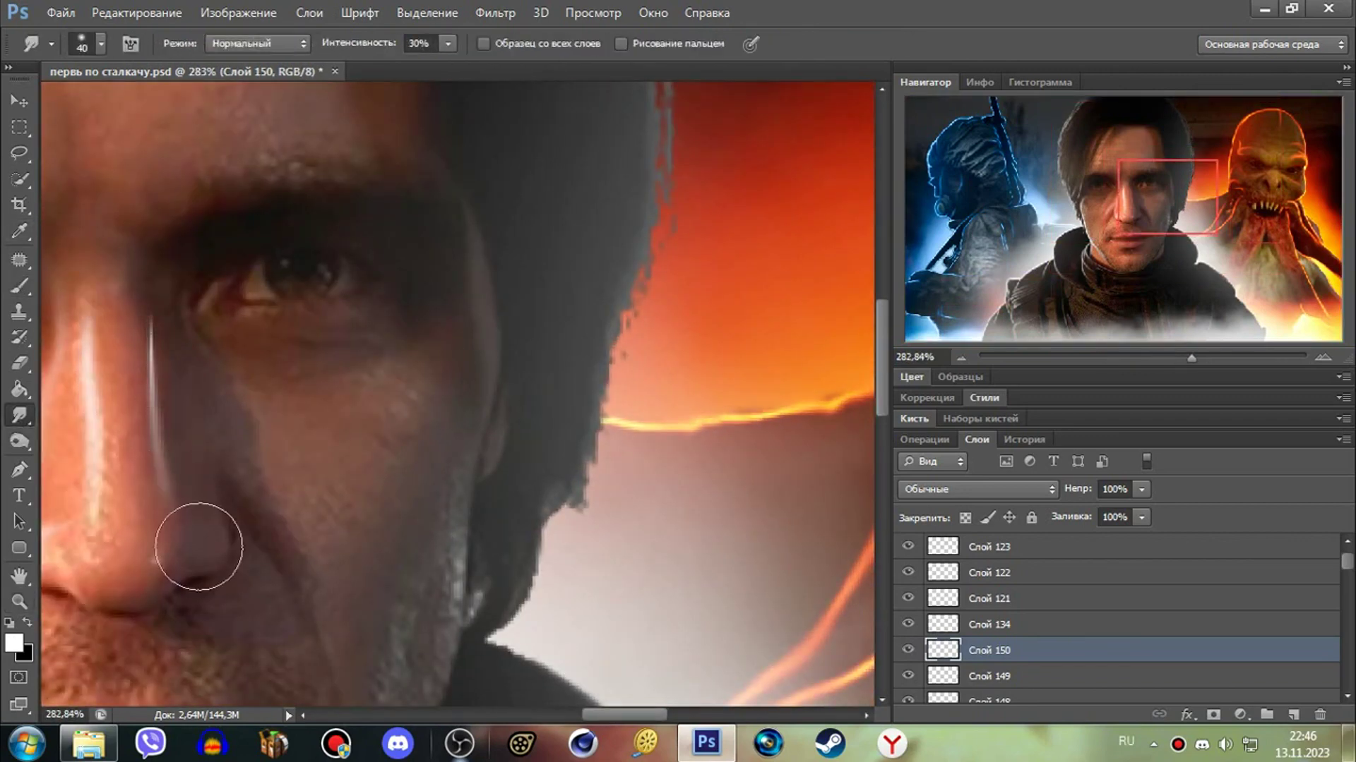
{"action": "mouse_move", "coordinate": [199, 547]}
{"action": "left_mouse_down"}
{"action": "mouse_move", "coordinate": [166, 332]}
{"action": "mouse_move", "coordinate": [206, 444]}
{"action": "left_mouse_up"}
{"action": "scroll", "coordinate": [135, 313], "scroll_direction": "down", "scroll_amount": 3}
{"action": "key", "text": "ctrl+shift+alt+n"}
{"action": "key", "text": "b"}
{"action": "key", "text": "r"}
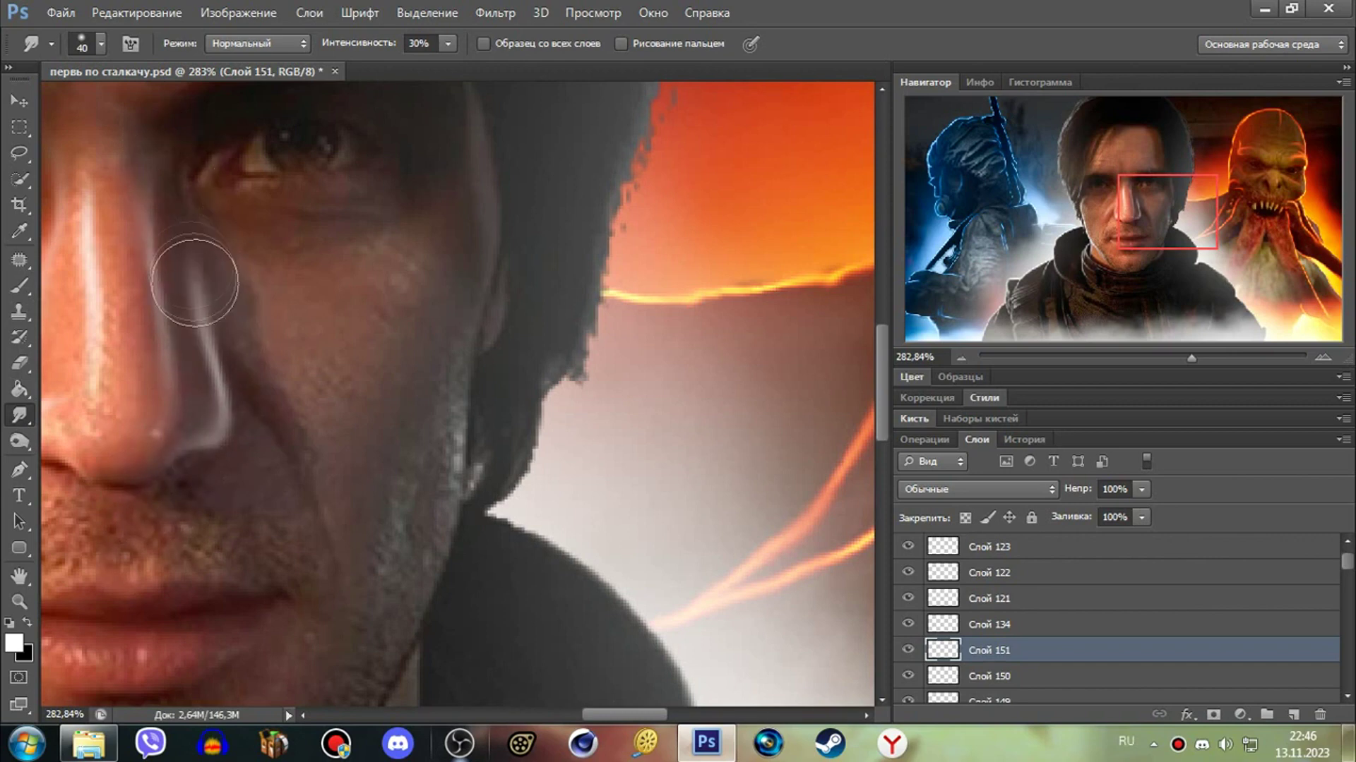
- Paint and smudge white streaks down the cheek edge beside the hair on new layers
{"action": "left_click", "coordinate": [1291, 718]}
{"action": "scroll", "coordinate": [484, 204], "scroll_direction": "up", "scroll_amount": 3}
{"action": "key", "text": "b"}
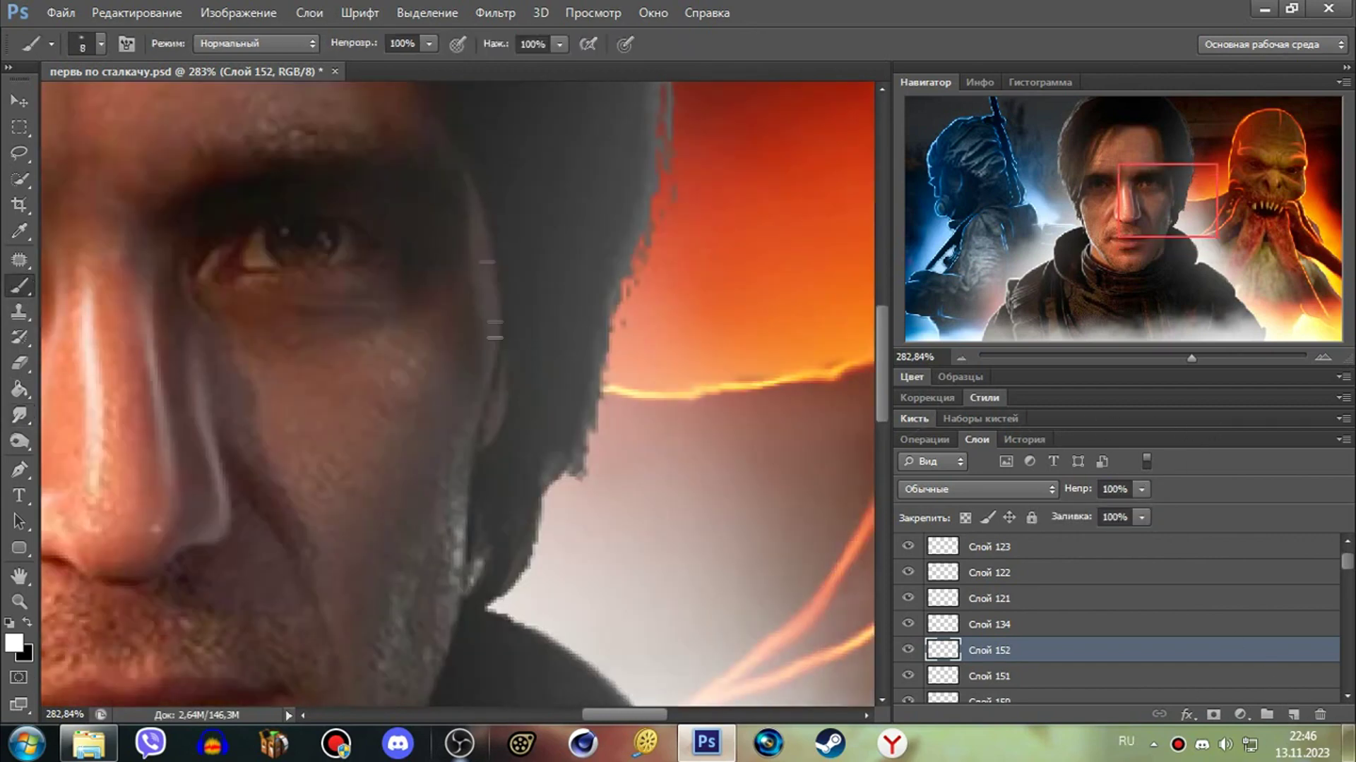
{"action": "left_click", "coordinate": [19, 415]}
{"action": "left_click_drag", "start_coordinate": [494, 325], "coordinate": [494, 267]}
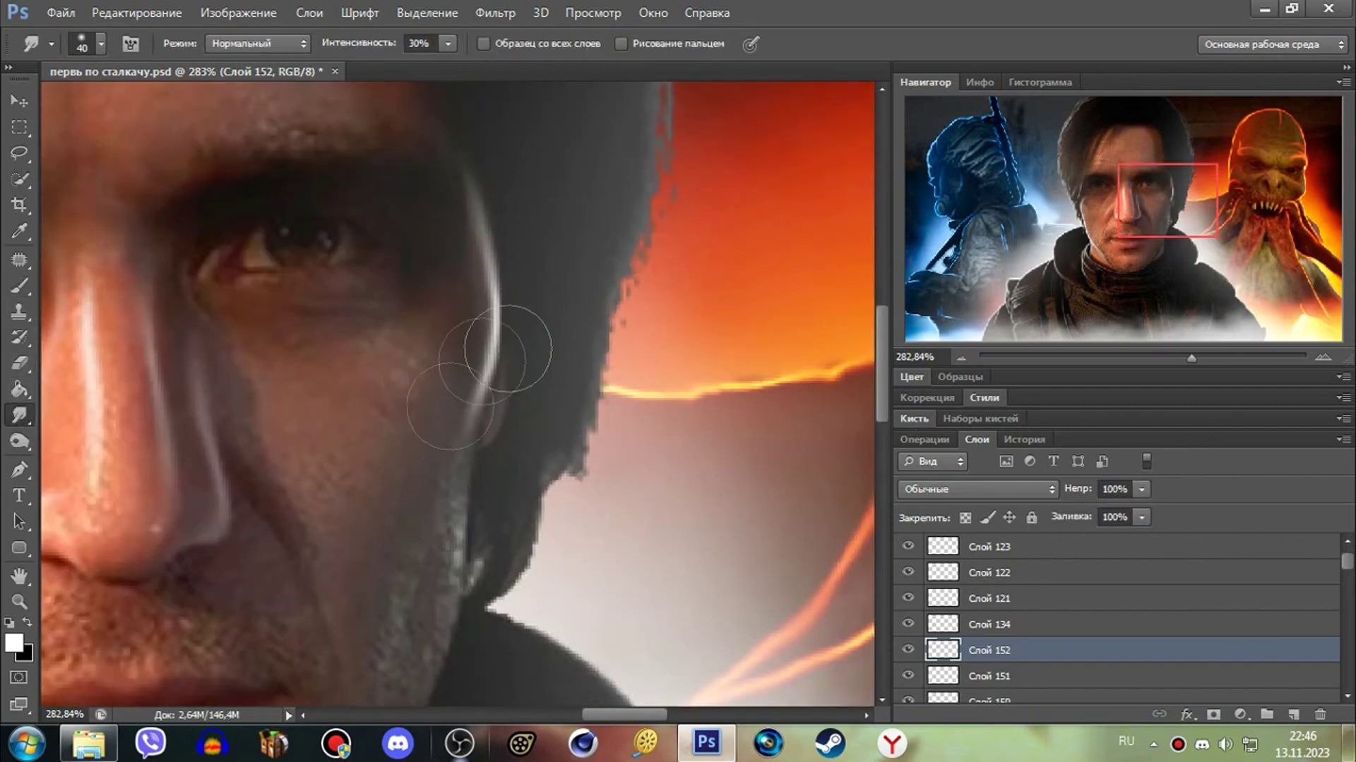
{"action": "left_click_drag", "start_coordinate": [484, 419], "coordinate": [464, 344]}
{"action": "left_click_drag", "start_coordinate": [449, 479], "coordinate": [474, 385]}
{"action": "scroll", "coordinate": [450, 489], "scroll_direction": "down", "scroll_amount": 5}
{"action": "left_click", "coordinate": [1293, 715]}
{"action": "key", "text": "b"}
{"action": "left_click_drag", "start_coordinate": [432, 303], "coordinate": [399, 385]}
{"action": "key", "text": "r"}
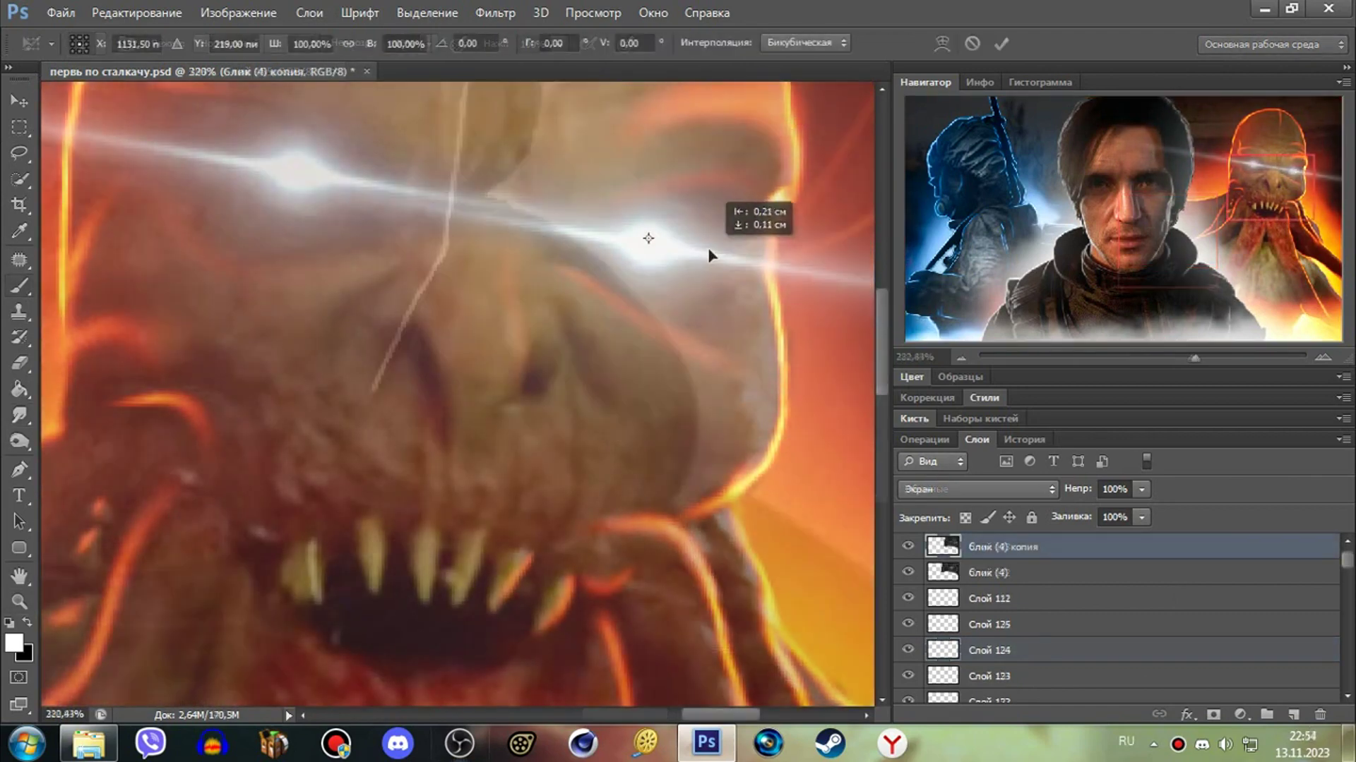
- Nudge the flare on the mutant's eye and lower both flare layers to 65% opacity
{"action": "left_click_drag", "start_coordinate": [708, 250], "coordinate": [714, 251]}
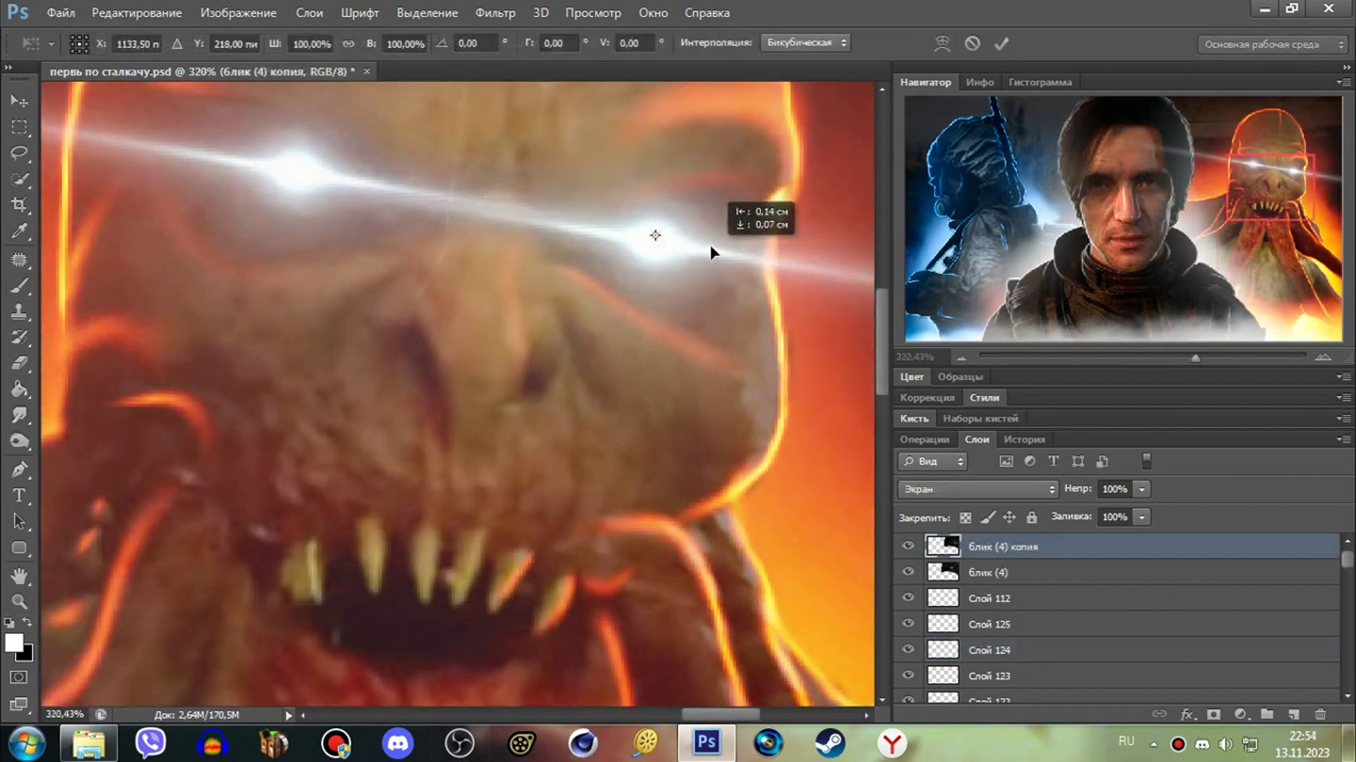
{"action": "scroll", "coordinate": [422, 422], "scroll_direction": "down", "scroll_amount": 5}
{"action": "key", "text": "Return"}
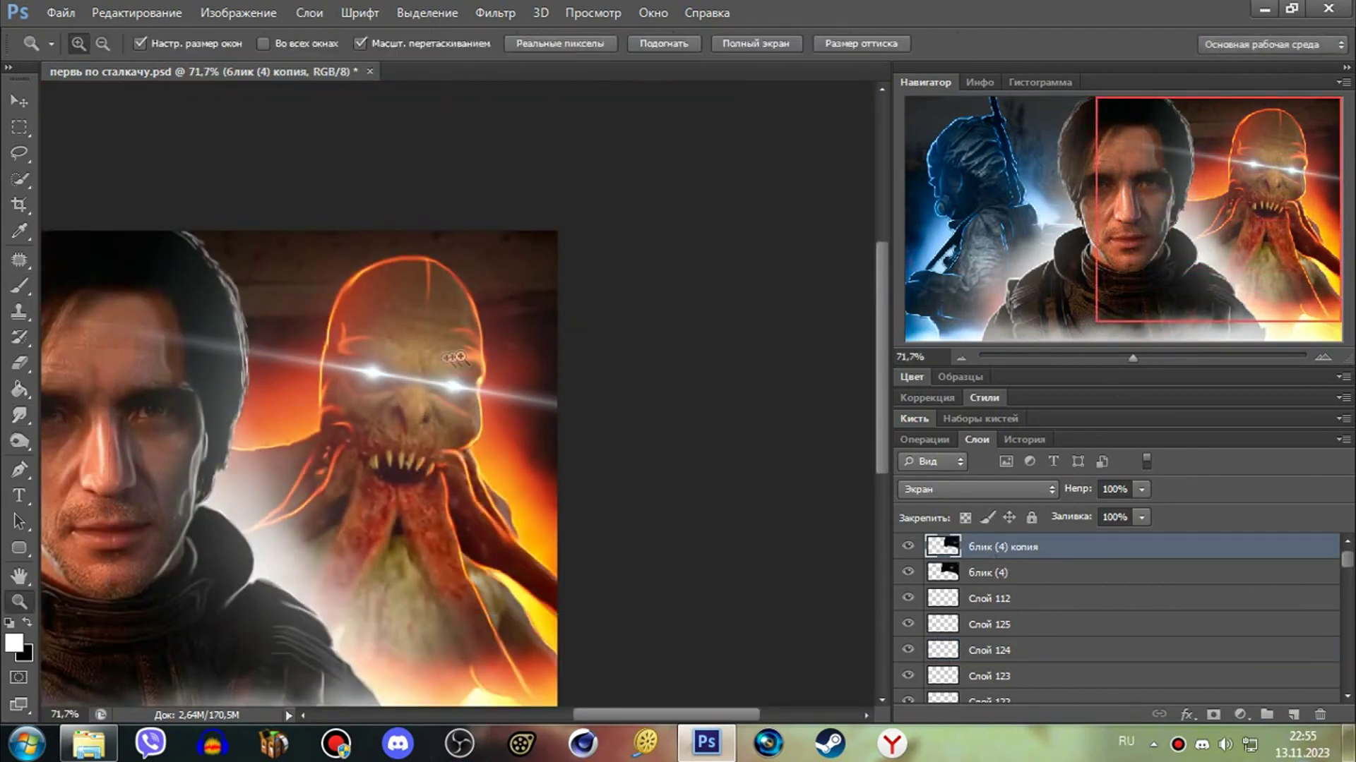
{"action": "scroll", "coordinate": [426, 370], "scroll_direction": "up", "scroll_amount": 6}
{"action": "key", "text": "z"}
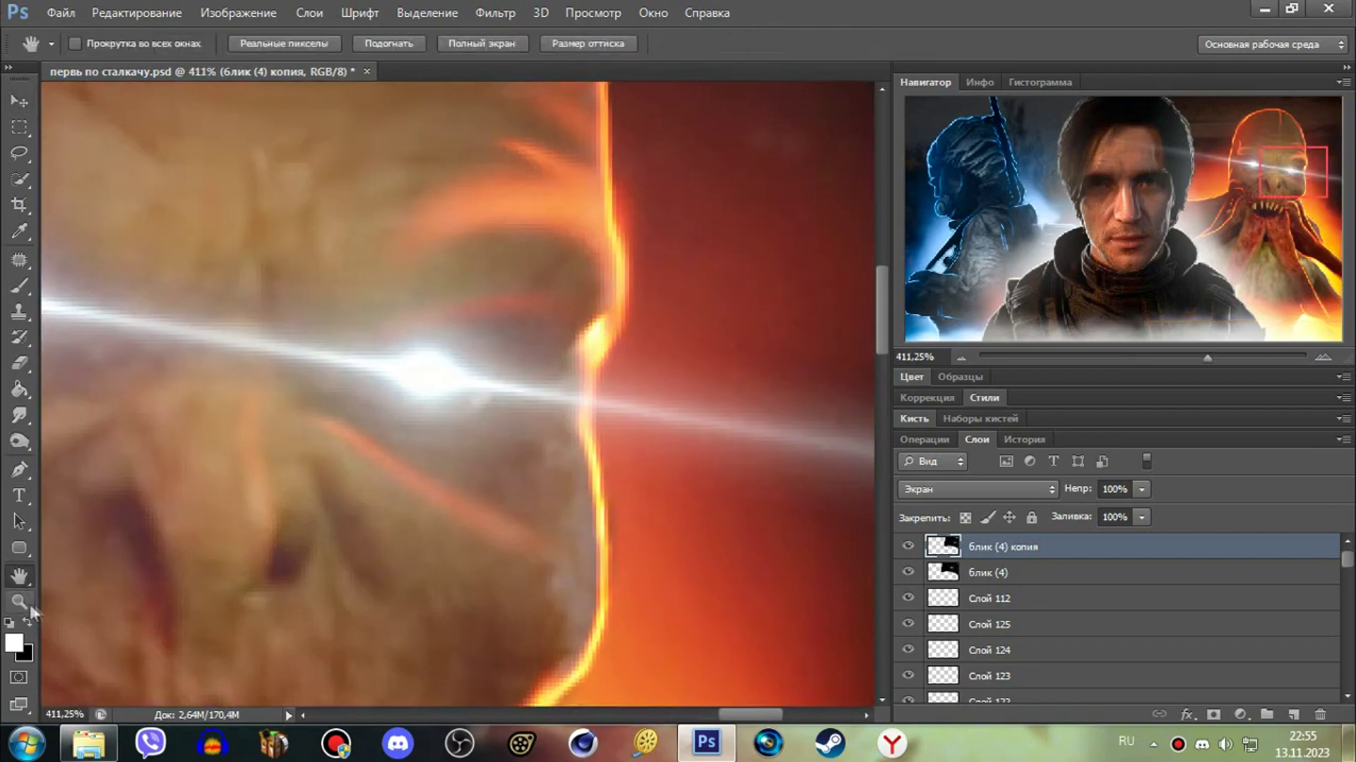
{"action": "key", "text": "ctrl+0"}
{"action": "key", "text": "alt+shift+bracketleft"}
{"action": "key", "text": "6"}
{"action": "key", "text": "5"}
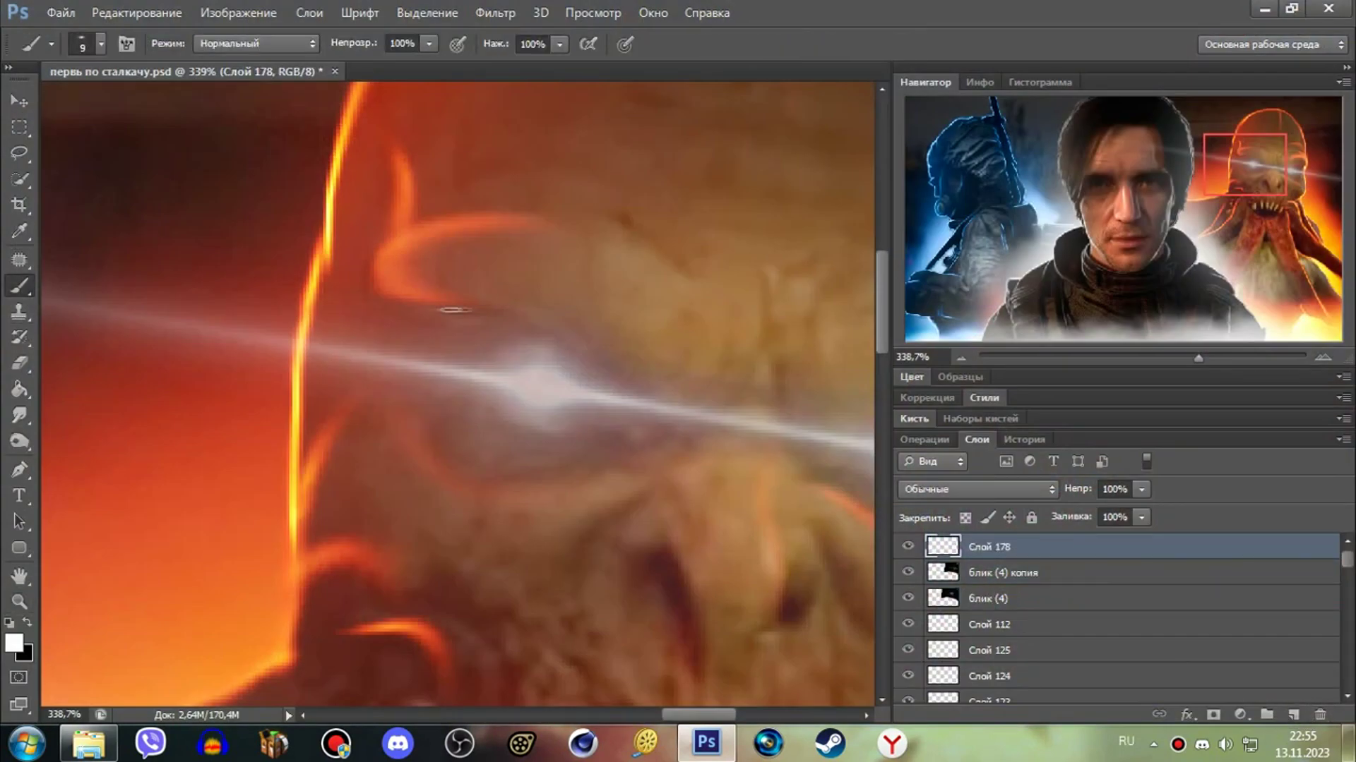
- Paint and smudge white streaks around the mutant's eye
{"action": "left_click_drag", "start_coordinate": [422, 309], "coordinate": [529, 317]}
{"action": "key", "text": "r"}
{"action": "left_click", "coordinate": [1293, 714]}
{"action": "key", "text": "b"}
{"action": "left_click_drag", "start_coordinate": [619, 353], "coordinate": [722, 379]}
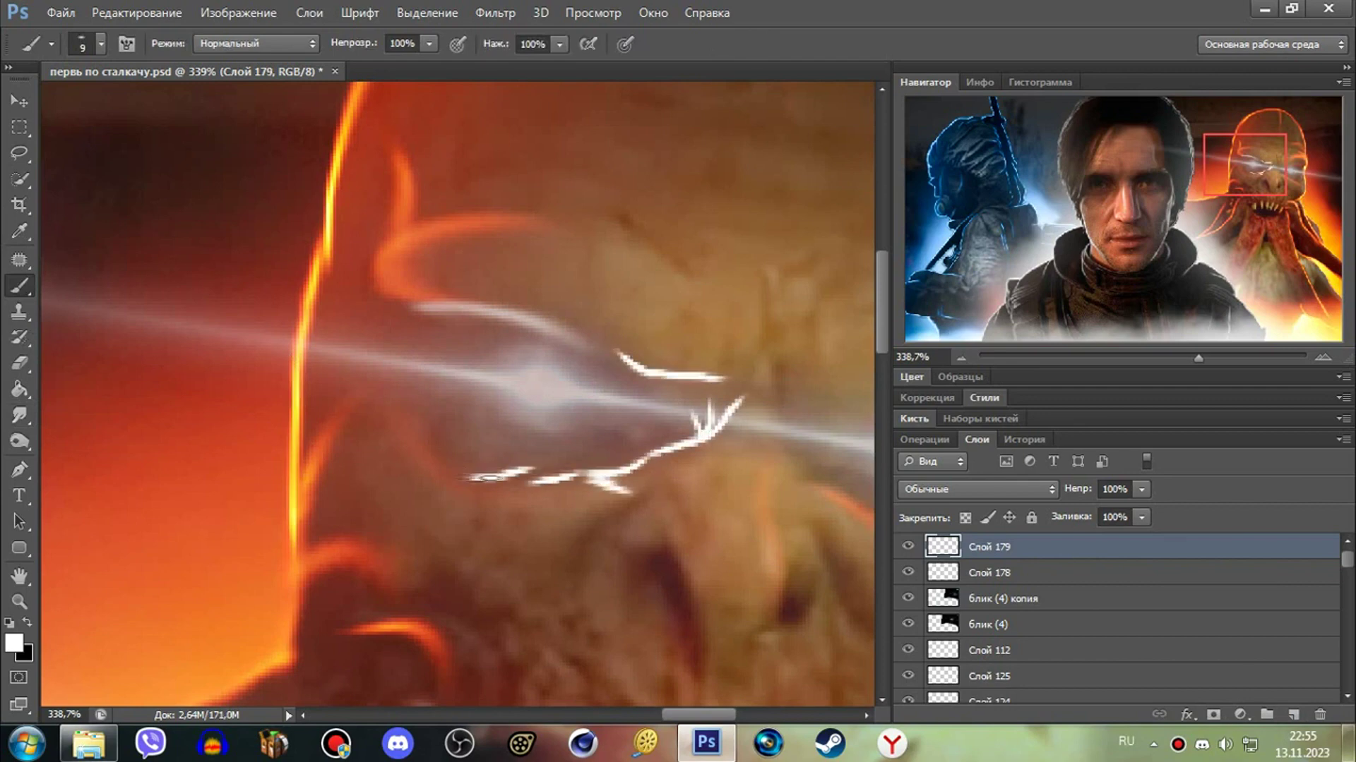
{"action": "left_click_drag", "start_coordinate": [489, 478], "coordinate": [416, 422]}
{"action": "key", "text": "r"}
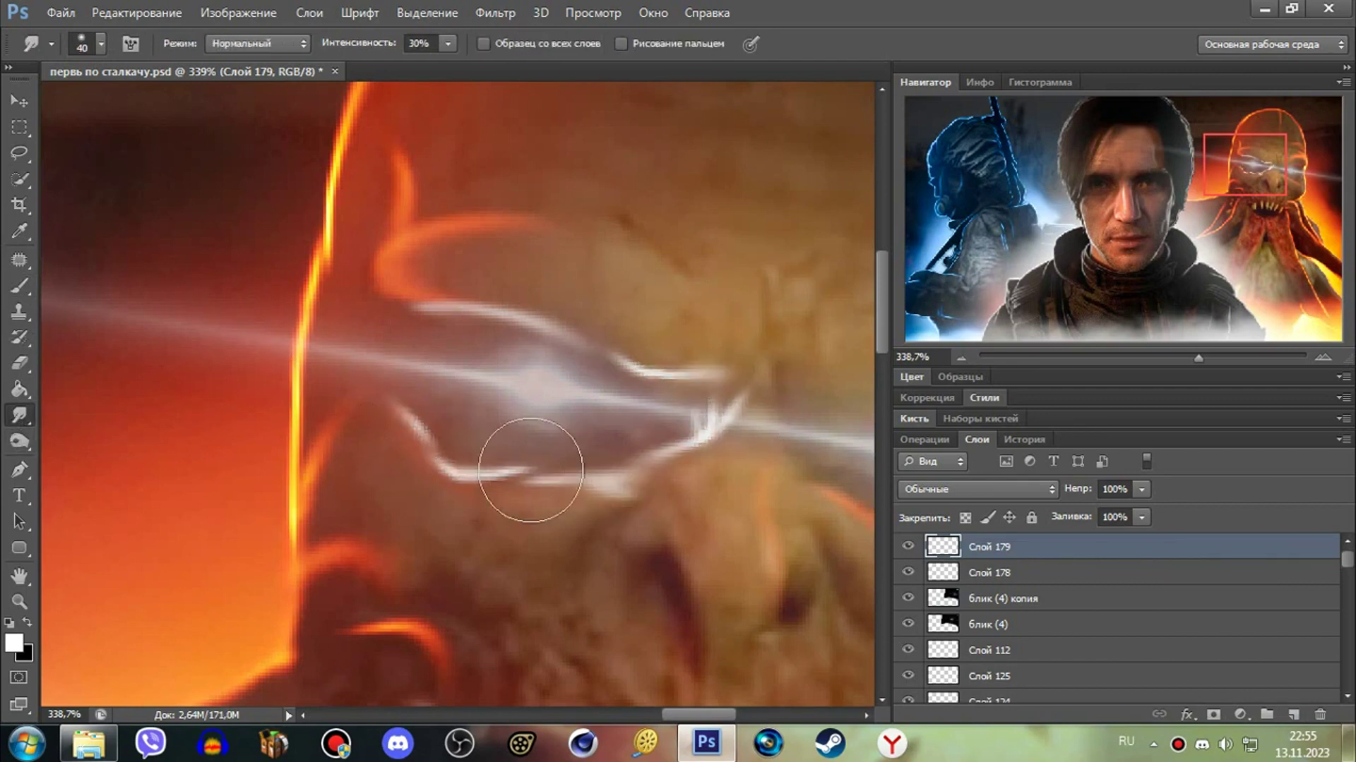
- Add a curved white stroke over the mutant's brow extending down to the right, smudged
{"action": "key", "text": "b"}
{"action": "scroll", "coordinate": [531, 470], "scroll_direction": "right", "scroll_amount": 5}
{"action": "left_click_drag", "start_coordinate": [1142, 489], "coordinate": [1098, 512]}
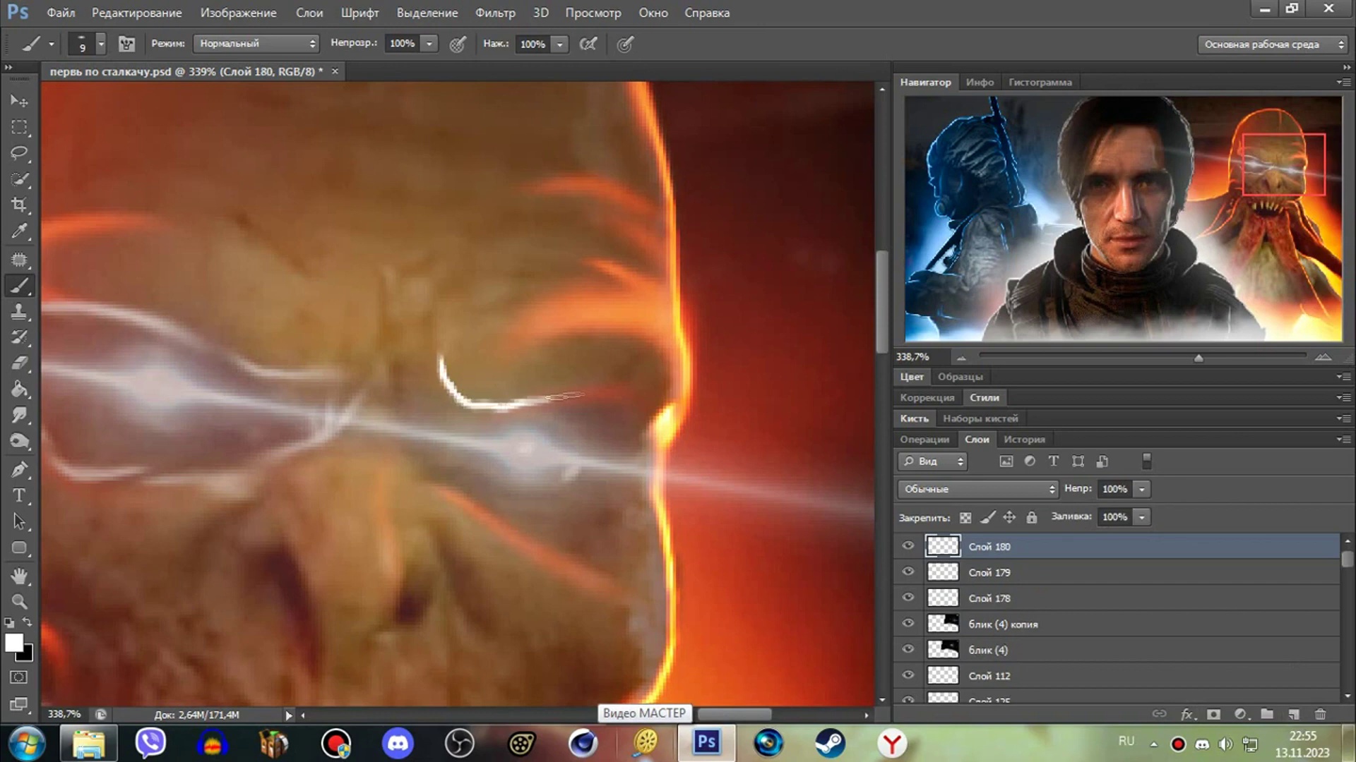
{"action": "left_click_drag", "start_coordinate": [472, 487], "coordinate": [605, 530]}
{"action": "key", "text": "r"}
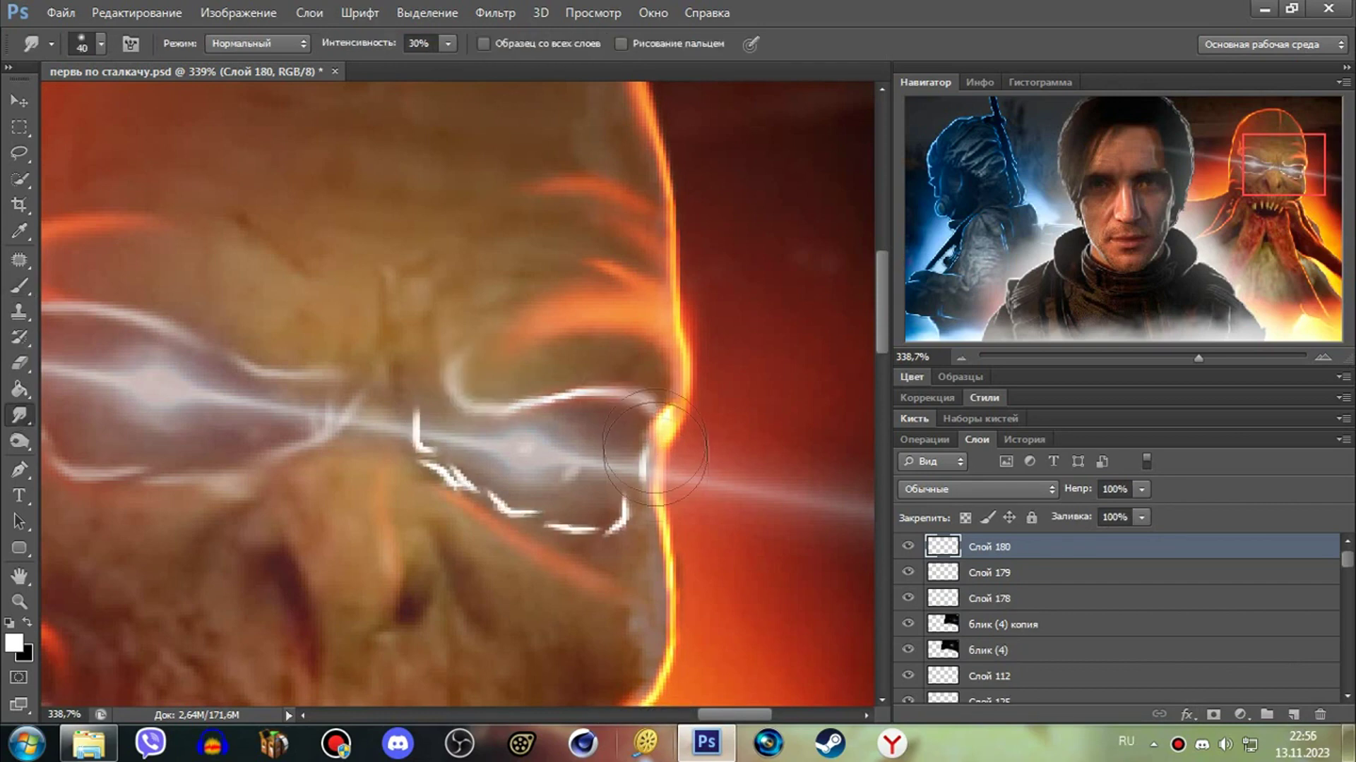
{"action": "key", "text": "b"}
{"action": "left_click", "coordinate": [1260, 675]}
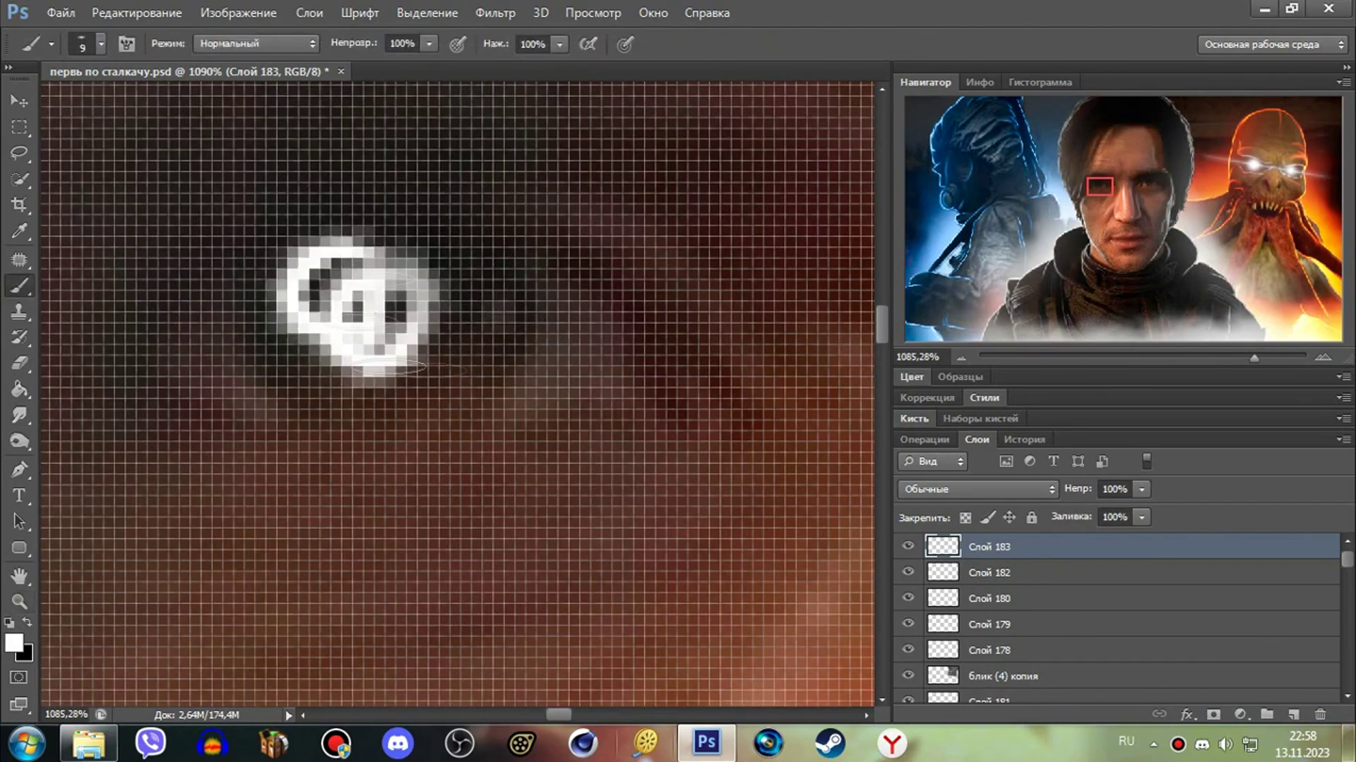
- Paint white ovals over the man's eyes and set that layer to Экран (Screen) blending
{"action": "left_click_drag", "start_coordinate": [388, 365], "coordinate": [325, 304]}
{"action": "left_click_drag", "start_coordinate": [558, 715], "coordinate": [612, 700]}
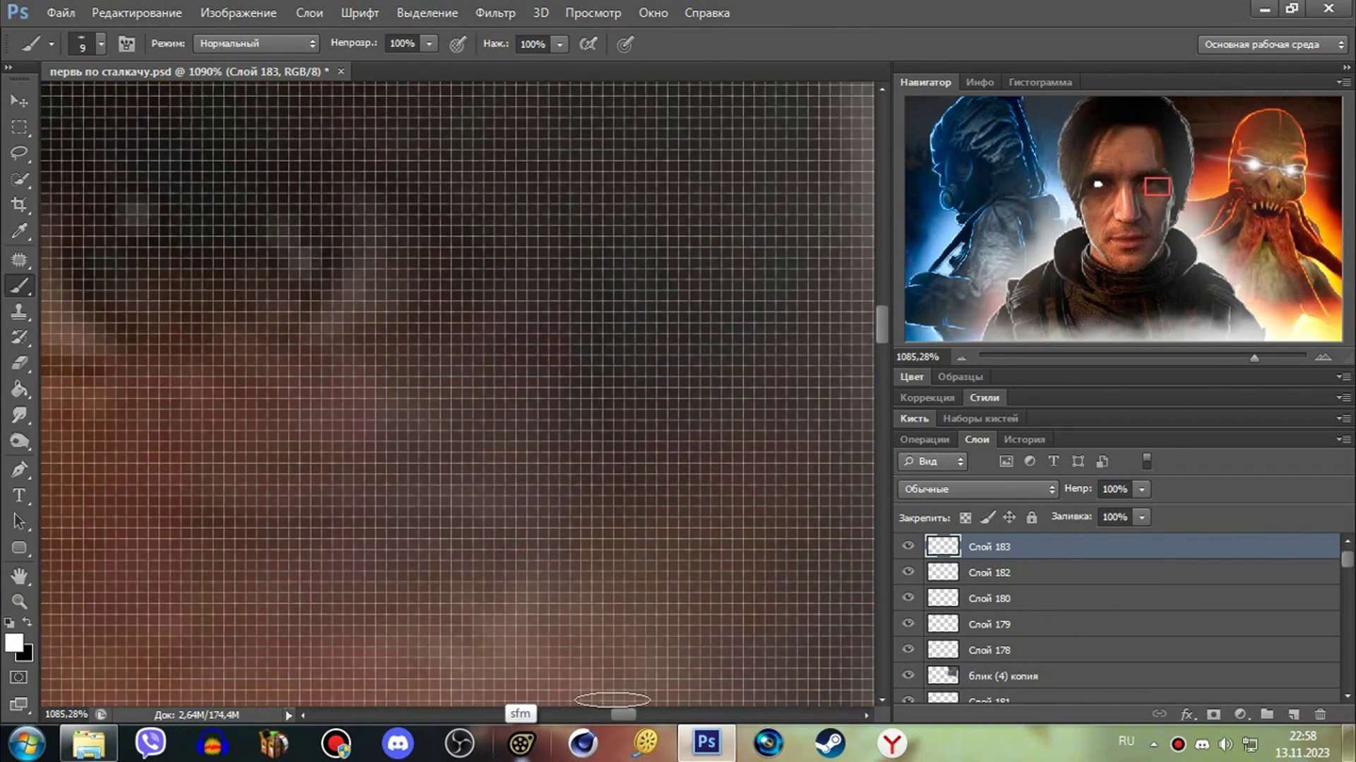
{"action": "mouse_move", "coordinate": [138, 209]}
{"action": "left_mouse_down"}
{"action": "mouse_move", "coordinate": [140, 225]}
{"action": "mouse_move", "coordinate": [317, 311]}
{"action": "left_mouse_up"}
{"action": "key", "text": "z"}
{"action": "mouse_move", "coordinate": [299, 409]}
{"action": "left_mouse_down"}
{"action": "mouse_move", "coordinate": [233, 409]}
{"action": "mouse_move", "coordinate": [288, 389]}
{"action": "left_mouse_up"}
{"action": "left_click", "coordinate": [925, 489]}
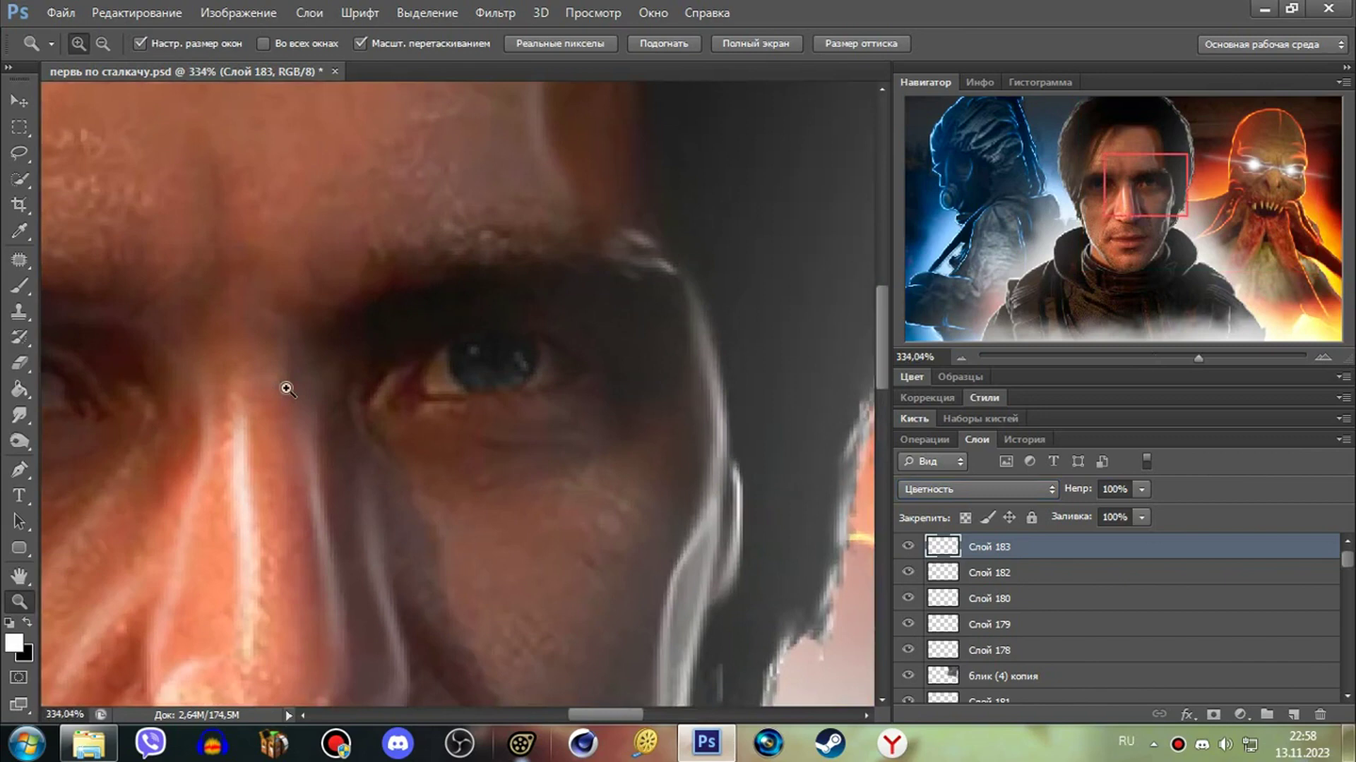
{"action": "left_click", "coordinate": [915, 494]}
- Place the блик (19) flare image and scale it to cover the whole canvas
{"action": "scroll", "coordinate": [915, 493], "scroll_direction": "down", "scroll_amount": 2}
{"action": "scroll", "coordinate": [915, 493], "scroll_direction": "up", "scroll_amount": 1}
{"action": "scroll", "coordinate": [915, 493], "scroll_direction": "down", "scroll_amount": 1}
{"action": "scroll", "coordinate": [915, 493], "scroll_direction": "up", "scroll_amount": 2}
{"action": "scroll", "coordinate": [915, 494], "scroll_direction": "down", "scroll_amount": 2}
{"action": "scroll", "coordinate": [915, 494], "scroll_direction": "down", "scroll_amount": 1}
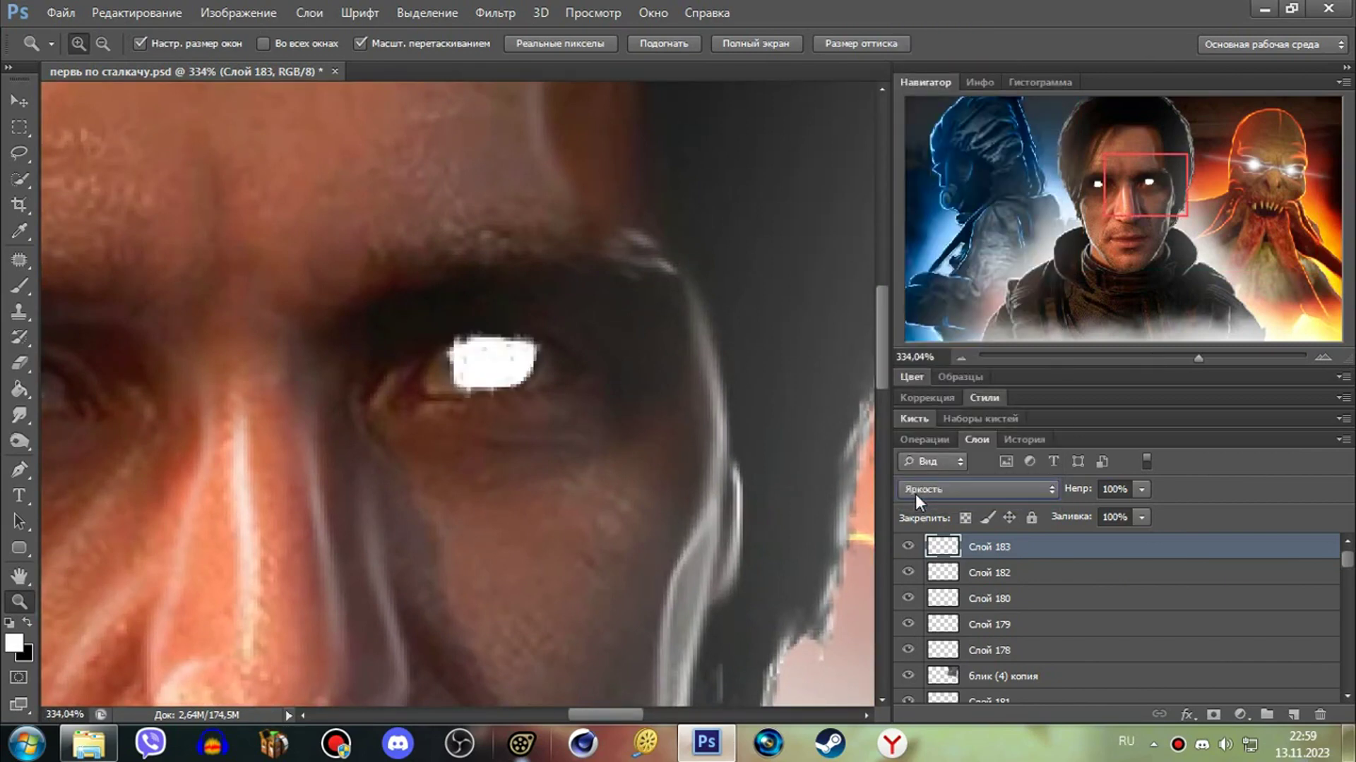
{"action": "scroll", "coordinate": [915, 493], "scroll_direction": "down", "scroll_amount": 10}
{"action": "left_click_drag", "start_coordinate": [395, 415], "coordinate": [341, 416]}
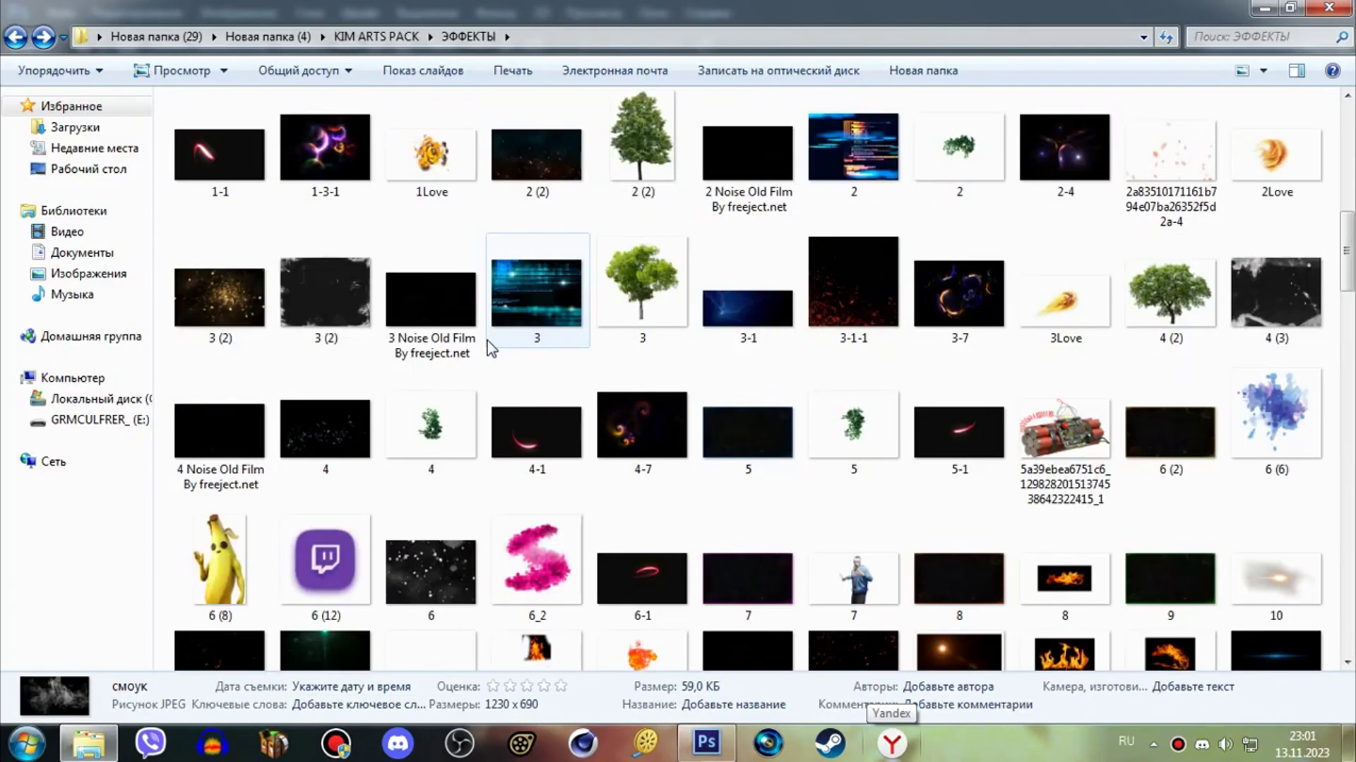
{"action": "scroll", "coordinate": [487, 340], "scroll_direction": "down", "scroll_amount": 5}
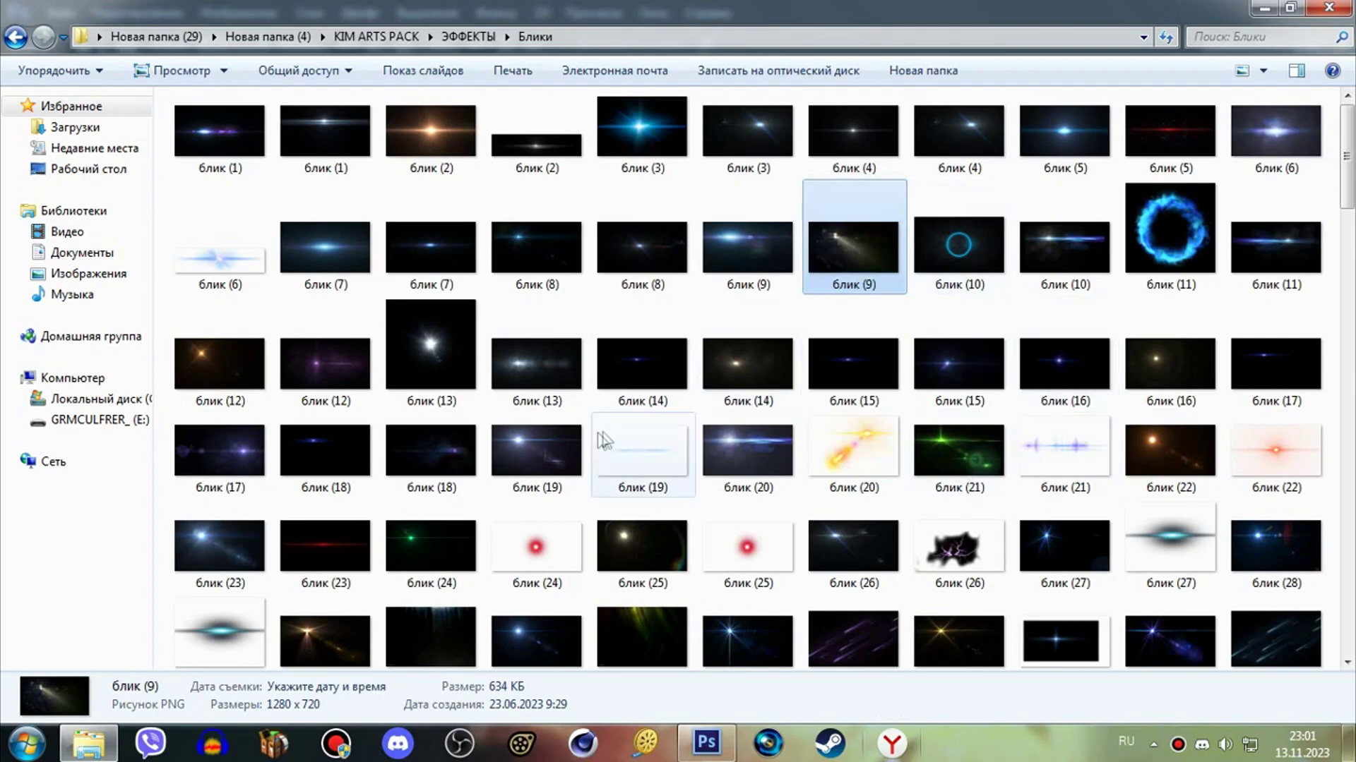
{"action": "left_click_drag", "start_coordinate": [605, 432], "coordinate": [459, 355]}
{"action": "left_click_drag", "start_coordinate": [585, 466], "coordinate": [1292, 636]}
{"action": "left_click_drag", "start_coordinate": [706, 423], "coordinate": [576, 358]}
{"action": "key", "text": "Return"}
- Blend the current flare in Экран (Screen) mode at 42% opacity
{"action": "left_click", "coordinate": [977, 489]}
{"action": "left_click", "coordinate": [939, 165]}
{"action": "left_click_drag", "start_coordinate": [1141, 489], "coordinate": [1086, 516]}
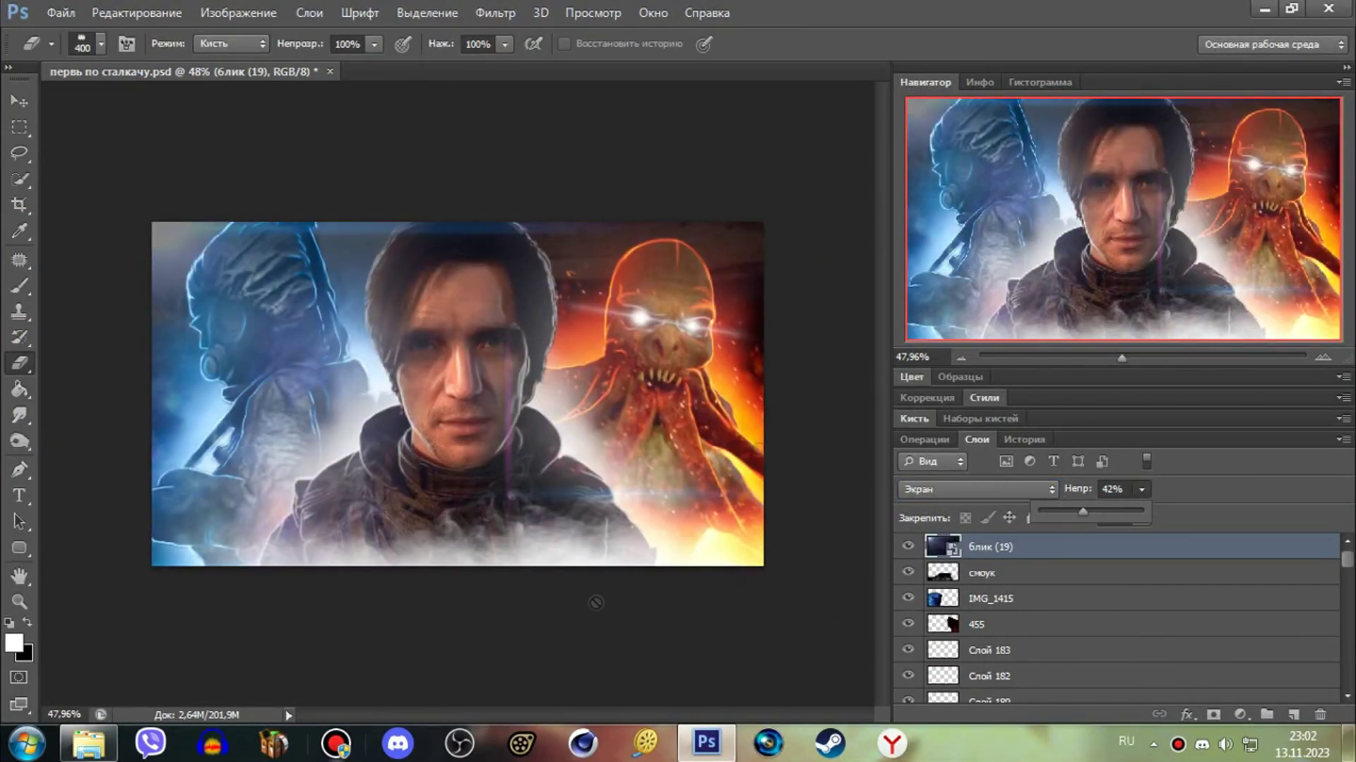
- Place the блик (23) flare in Экран mode, flipped horizontally and repositioned
{"action": "left_click", "coordinate": [88, 743]}
{"action": "left_click_drag", "start_coordinate": [218, 632], "coordinate": [459, 395]}
{"action": "key", "text": "Return"}
{"action": "left_click", "coordinate": [976, 488]}
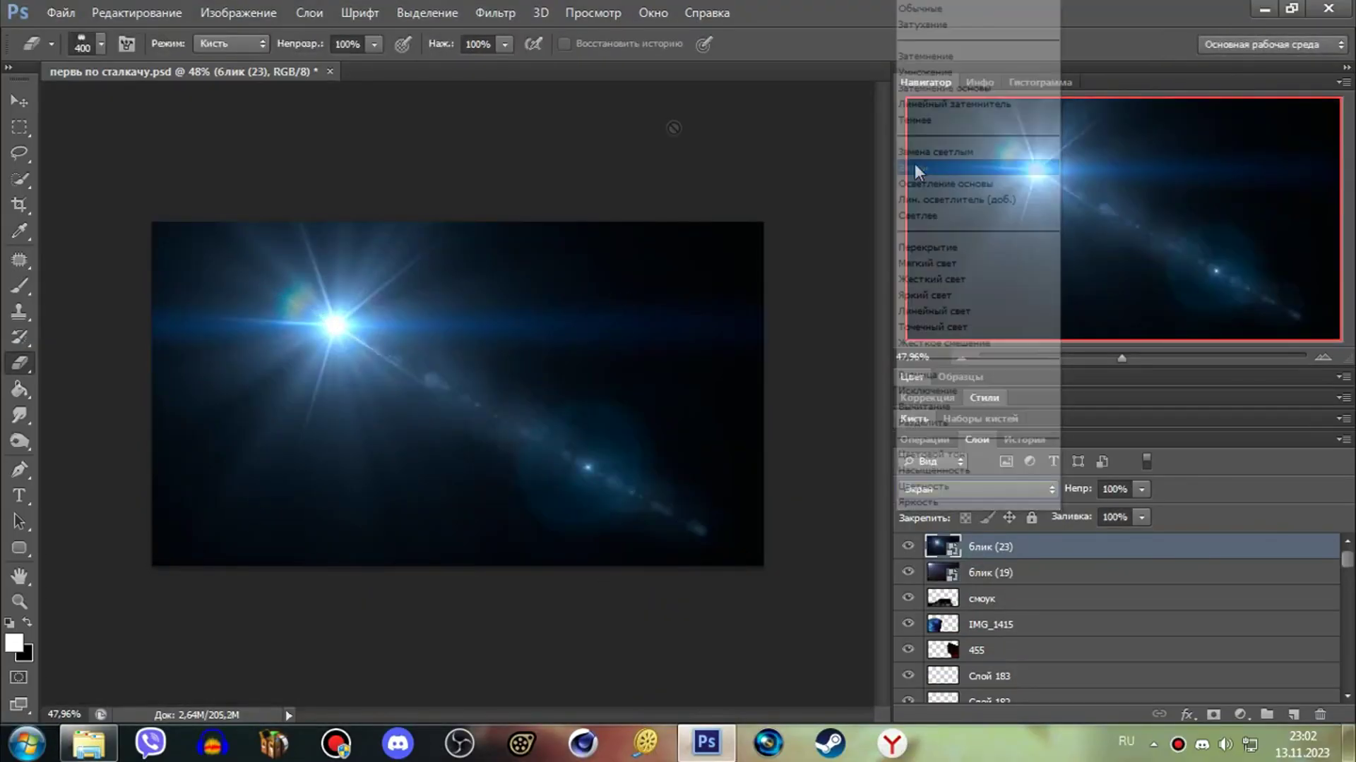
{"action": "left_click", "coordinate": [916, 170]}
{"action": "left_click", "coordinate": [137, 13]}
{"action": "left_click", "coordinate": [656, 599]}
{"action": "scroll", "coordinate": [595, 381], "scroll_direction": "down", "scroll_amount": 5}
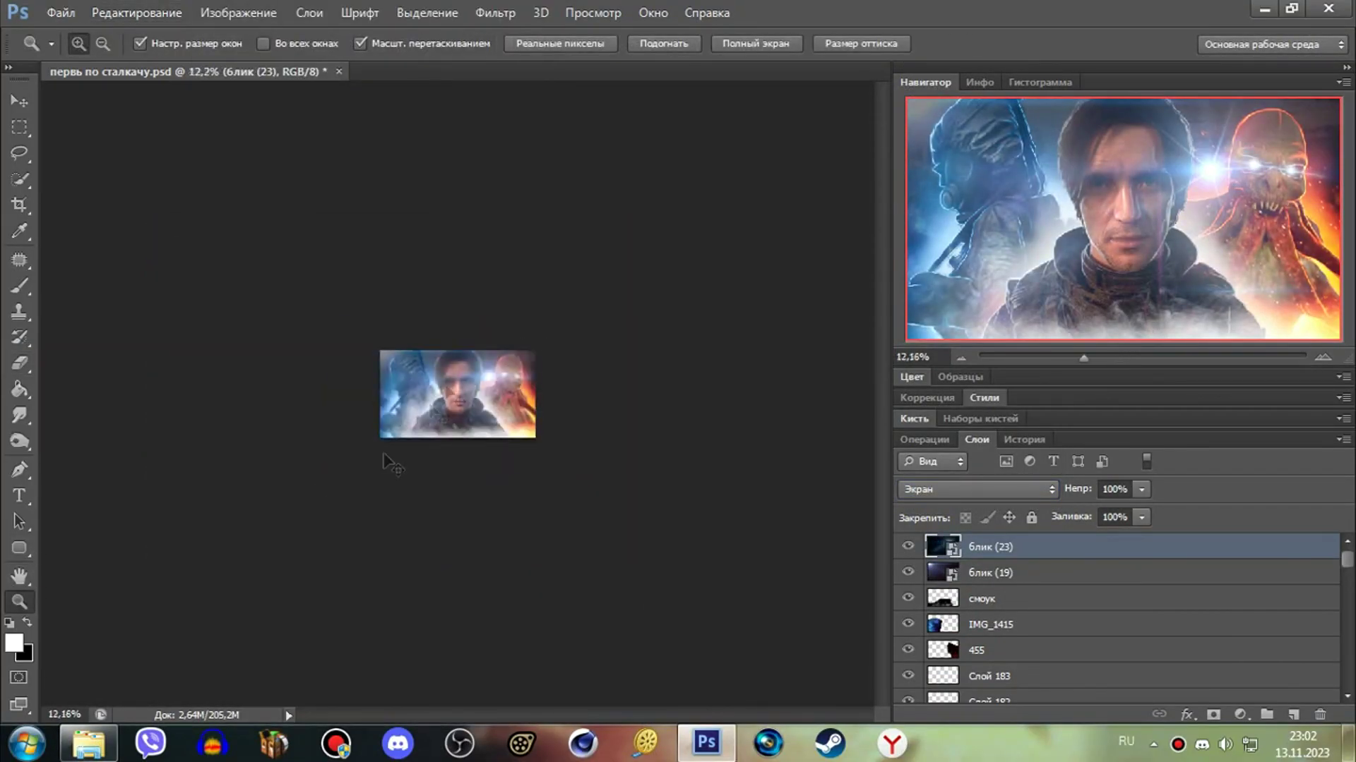
{"action": "key", "text": "ctrl+t"}
{"action": "mouse_move", "coordinate": [590, 355]}
{"action": "left_mouse_down"}
{"action": "mouse_move", "coordinate": [552, 377]}
{"action": "mouse_move", "coordinate": [600, 410]}
{"action": "left_mouse_up"}
{"action": "key", "text": "Return"}
{"action": "key", "text": "z"}
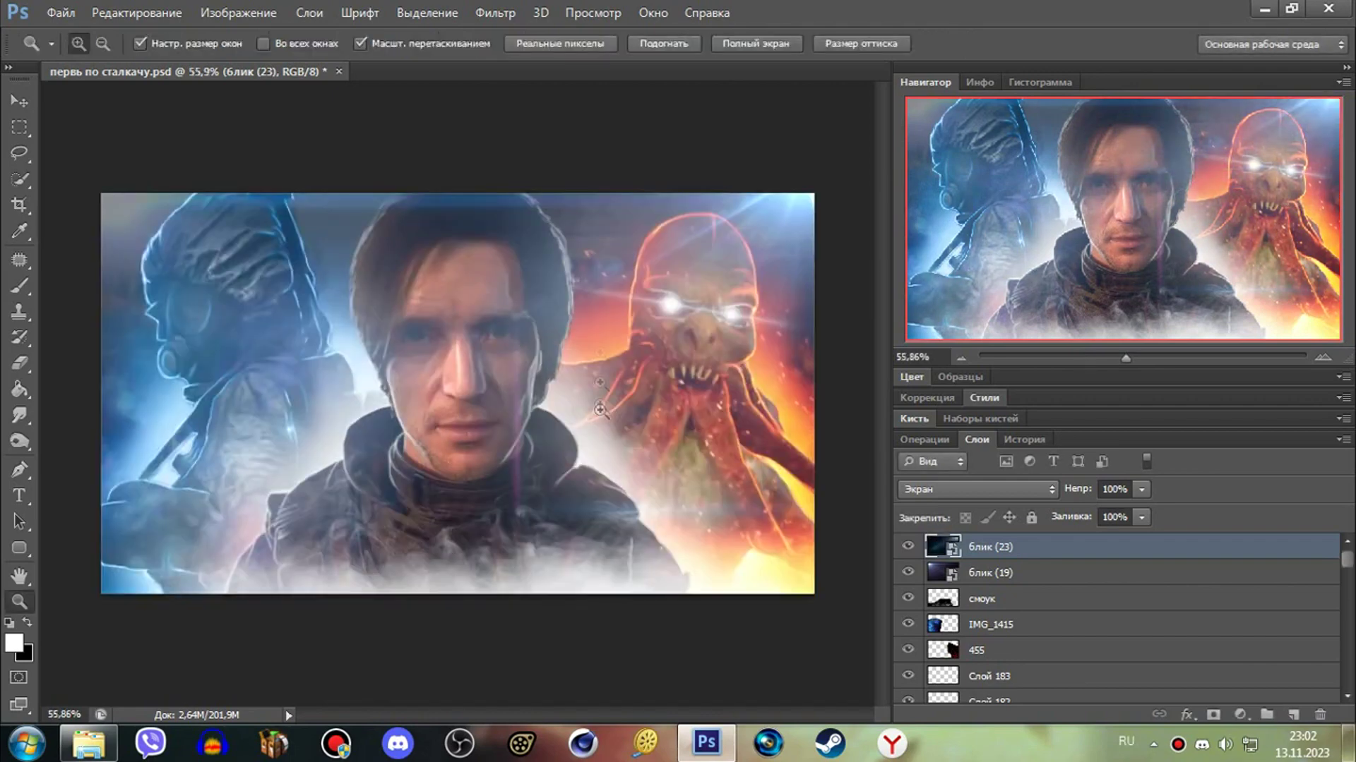
- Duplicate the блик (23) flare, flip the copy and move it to the left side
{"action": "key", "text": "ctrl+j"}
{"action": "right_click", "coordinate": [1216, 565]}
{"action": "key", "text": "Escape"}
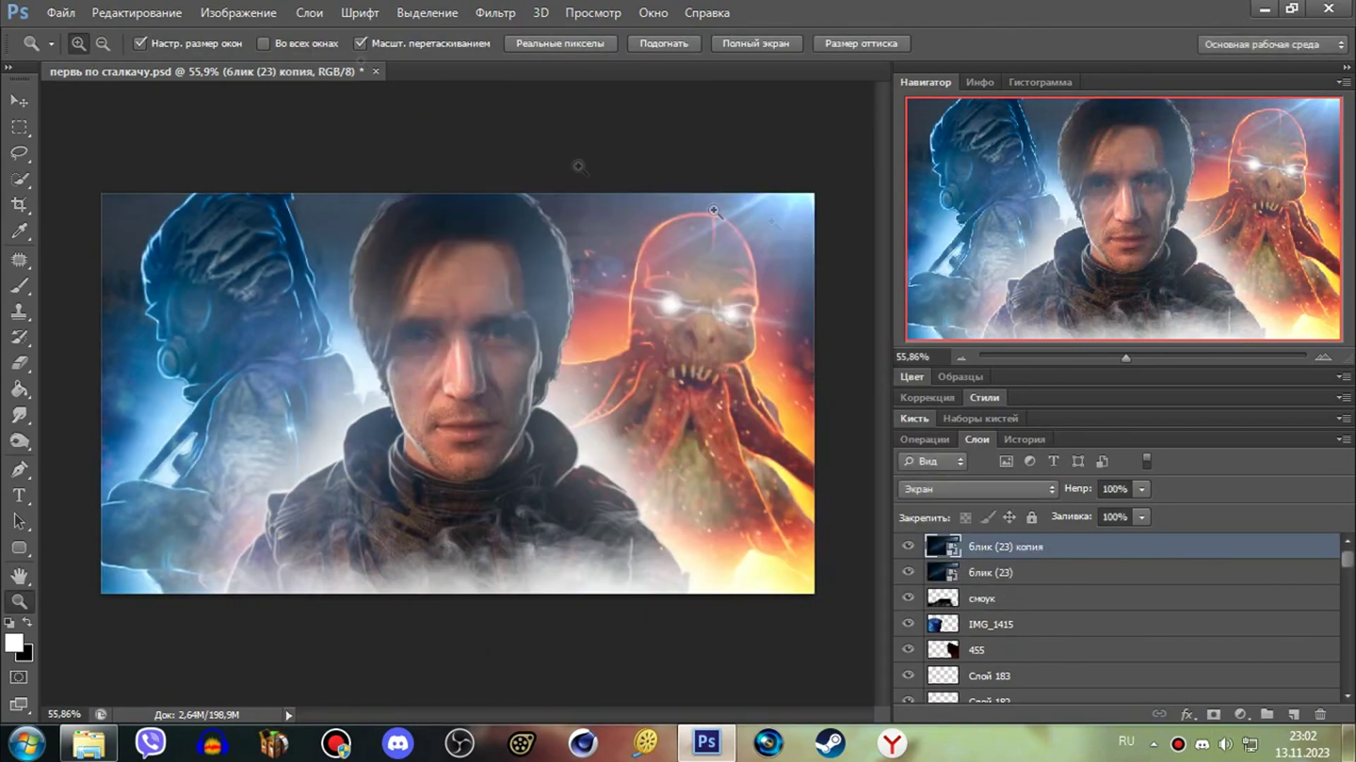
{"action": "left_click", "coordinate": [137, 13]}
{"action": "left_click", "coordinate": [623, 599]}
{"action": "key", "text": "v"}
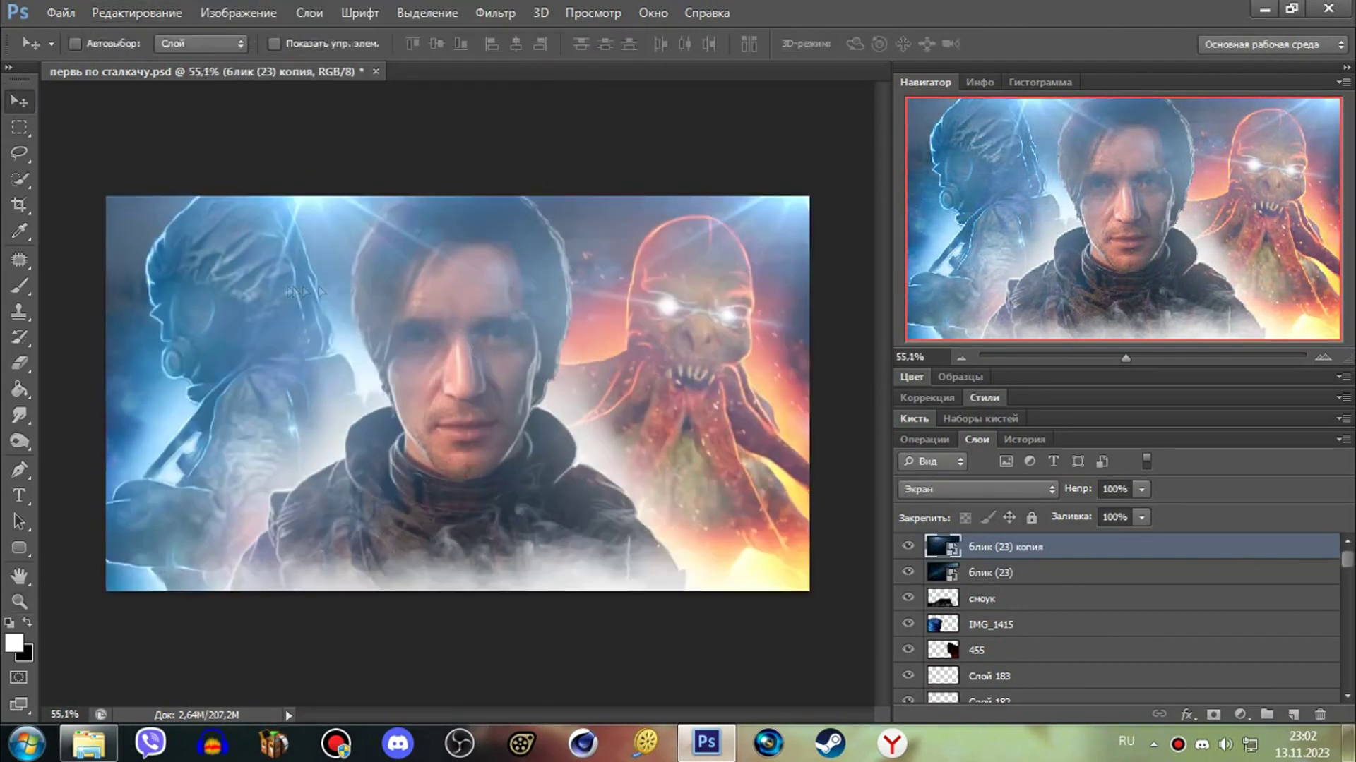
{"action": "left_click_drag", "start_coordinate": [341, 294], "coordinate": [145, 291]}
- Select both glare layers, lower them to 39% opacity, and rasterize for erasing
{"action": "left_click", "coordinate": [1002, 572]}
{"action": "left_click_drag", "start_coordinate": [1141, 488], "coordinate": [1076, 516]}
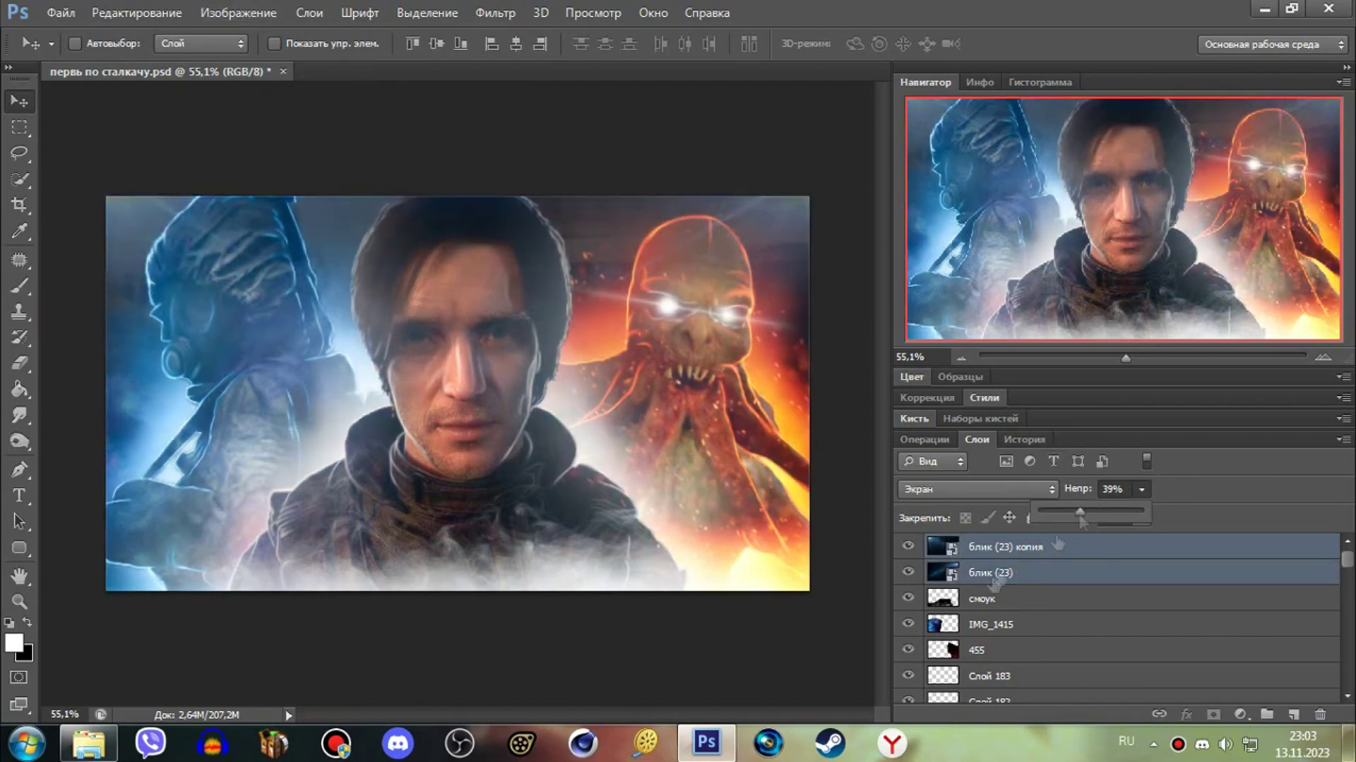
{"action": "left_click", "coordinate": [136, 12]}
{"action": "key", "text": "e"}
{"action": "left_click", "coordinate": [494, 318]}
{"action": "left_click", "coordinate": [702, 303]}
{"action": "left_click", "coordinate": [238, 12]}
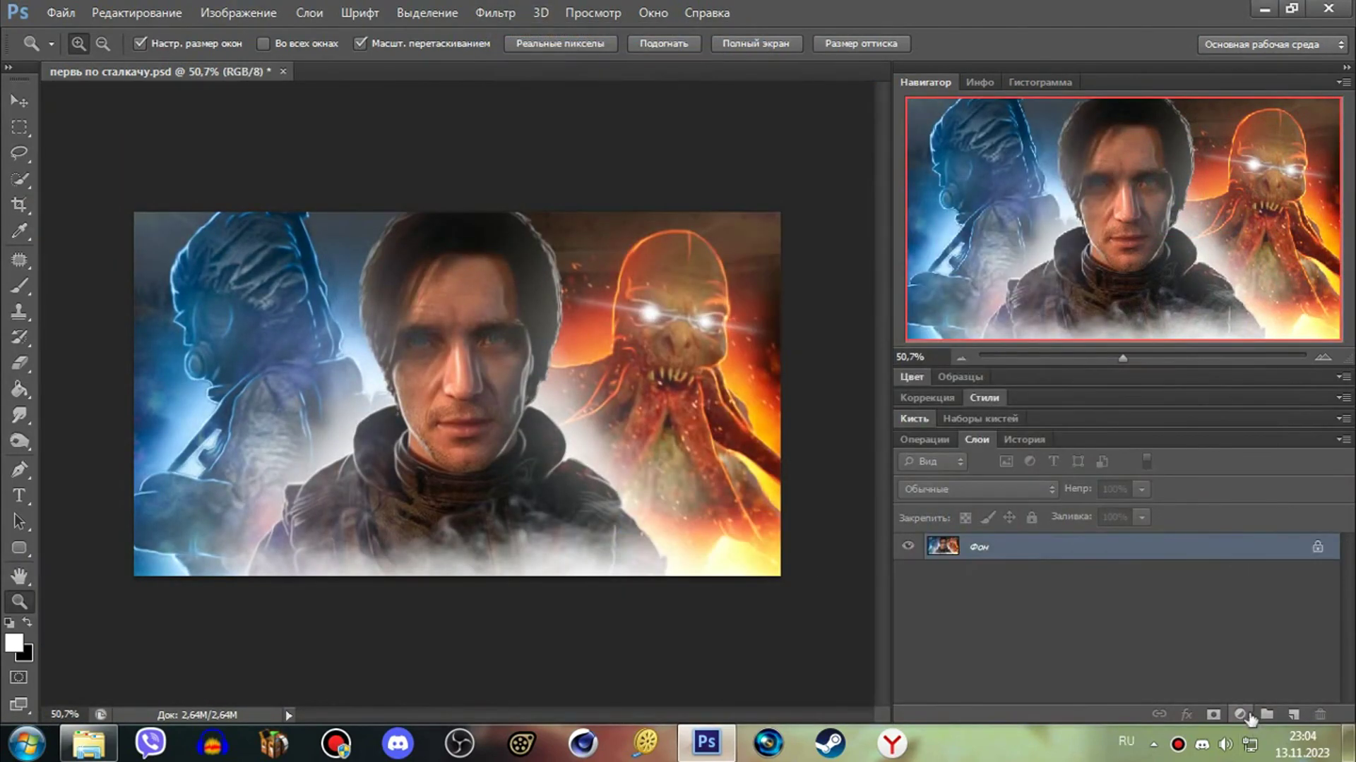
- Flatten the image and add a Curves layer with a contrast-boosting bend
{"action": "left_click", "coordinate": [1240, 715]}
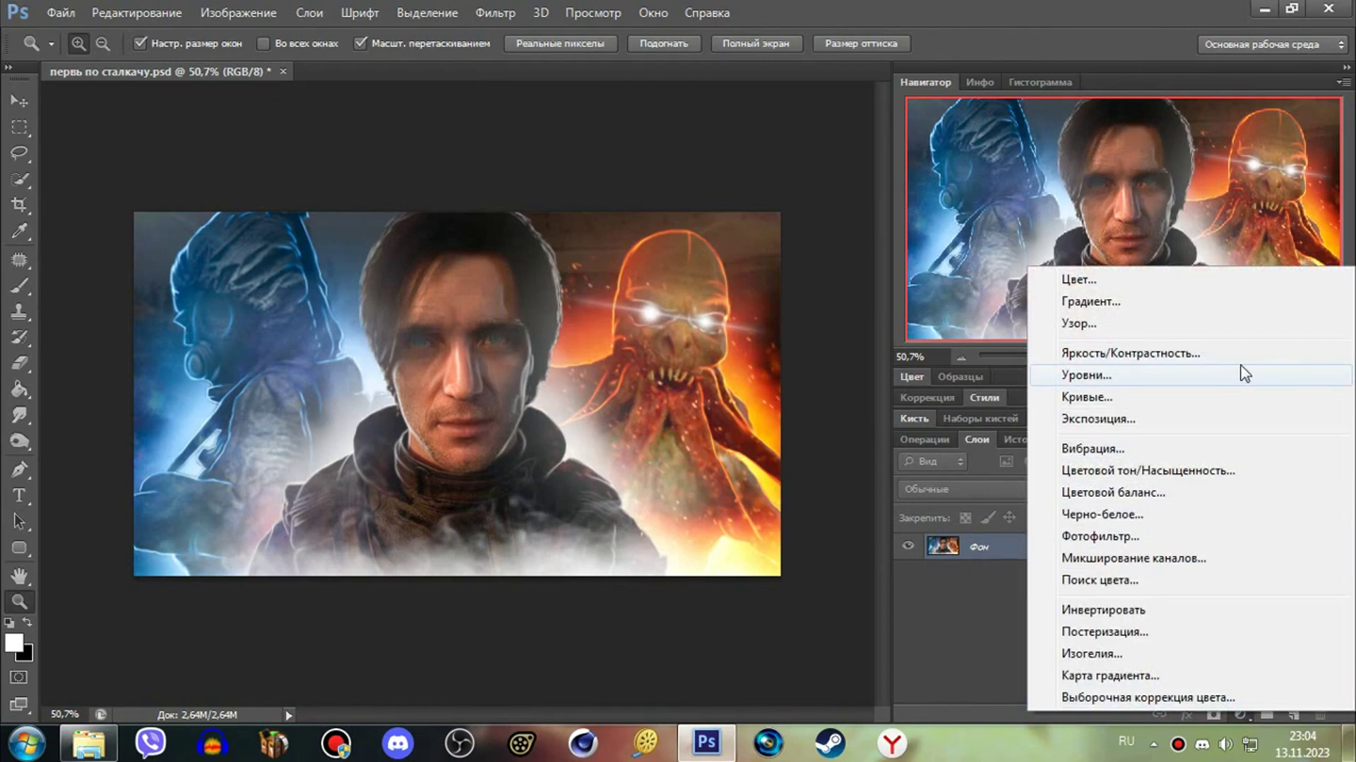
{"action": "left_click", "coordinate": [1087, 397]}
{"action": "left_click_drag", "start_coordinate": [777, 488], "coordinate": [756, 544]}
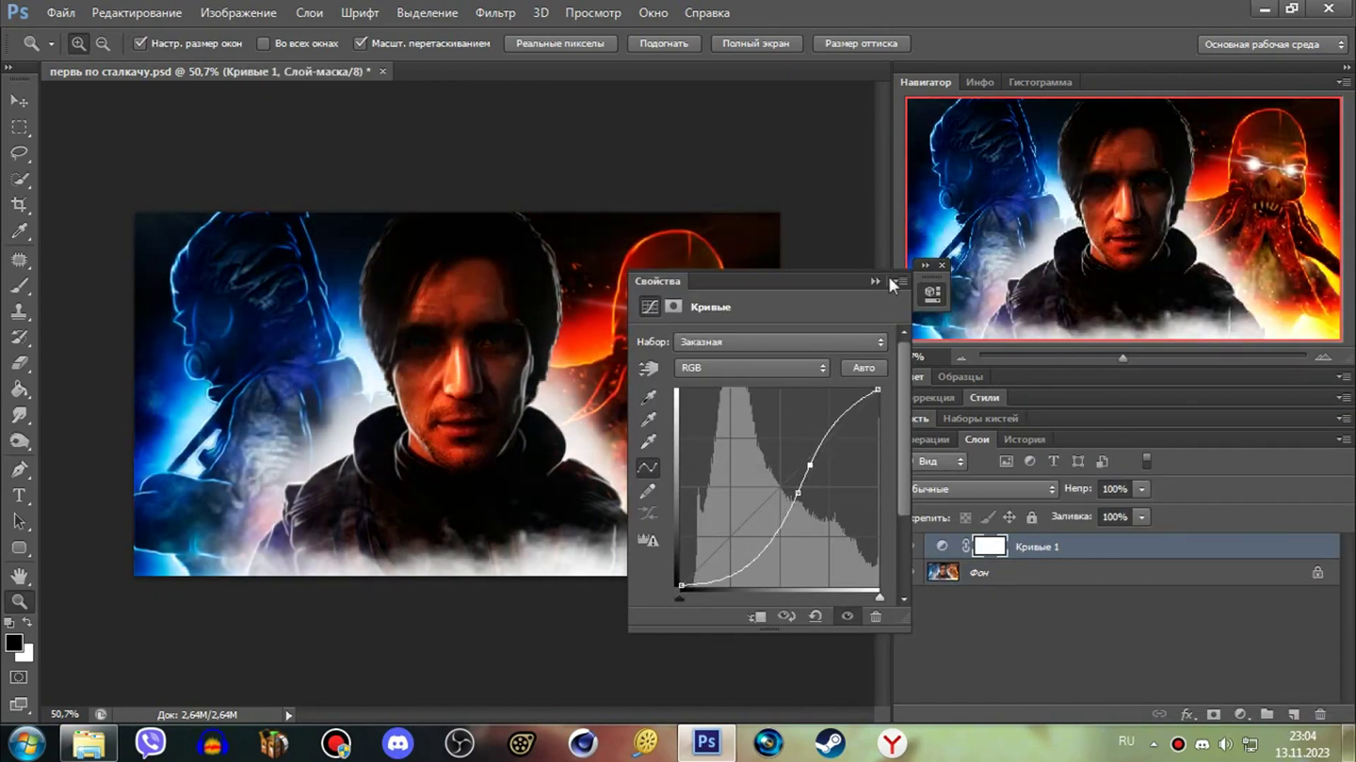
{"action": "left_click", "coordinate": [947, 273]}
- Set the Curves layer to Normal blending at 17% opacity with blend-if limits
{"action": "left_click", "coordinate": [978, 490]}
{"action": "left_click", "coordinate": [978, 614]}
{"action": "left_click", "coordinate": [978, 489]}
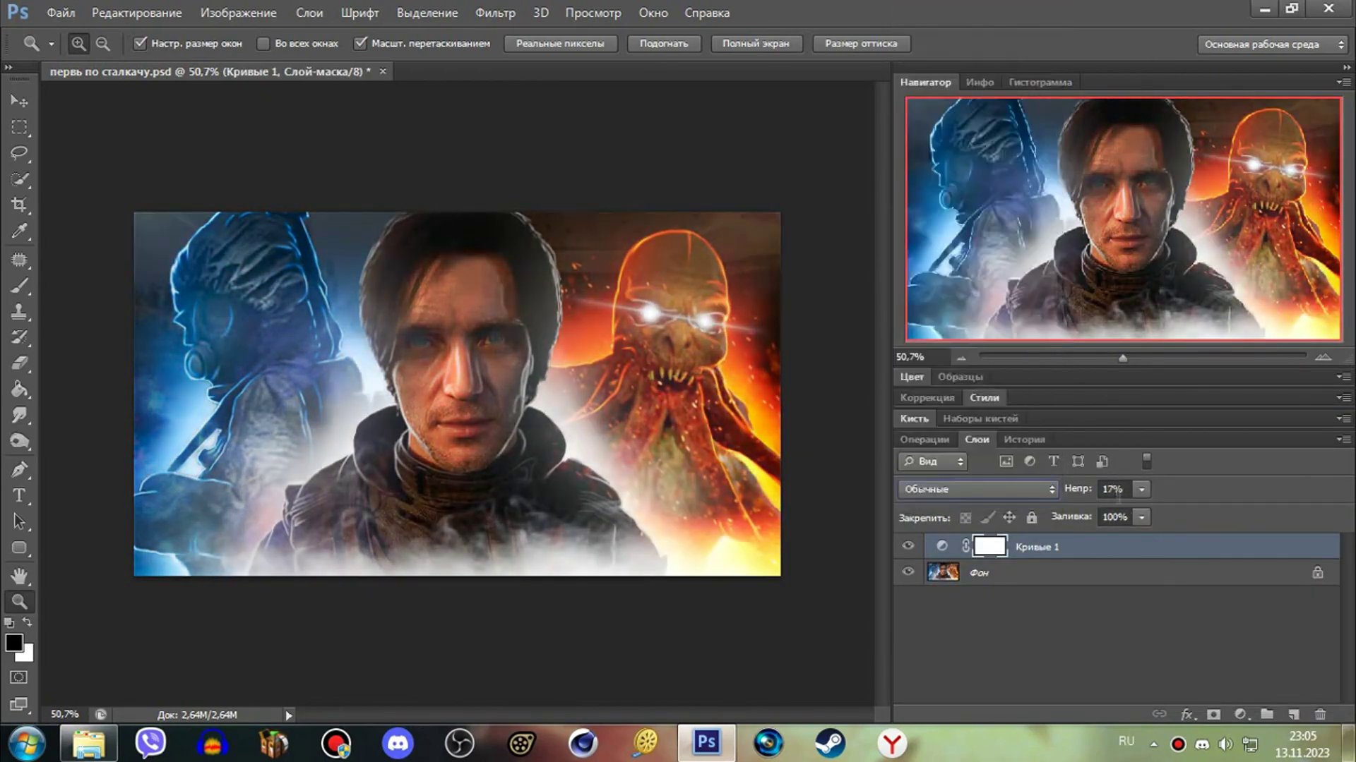
{"action": "left_click", "coordinate": [939, 10]}
{"action": "double_click", "coordinate": [1256, 548]}
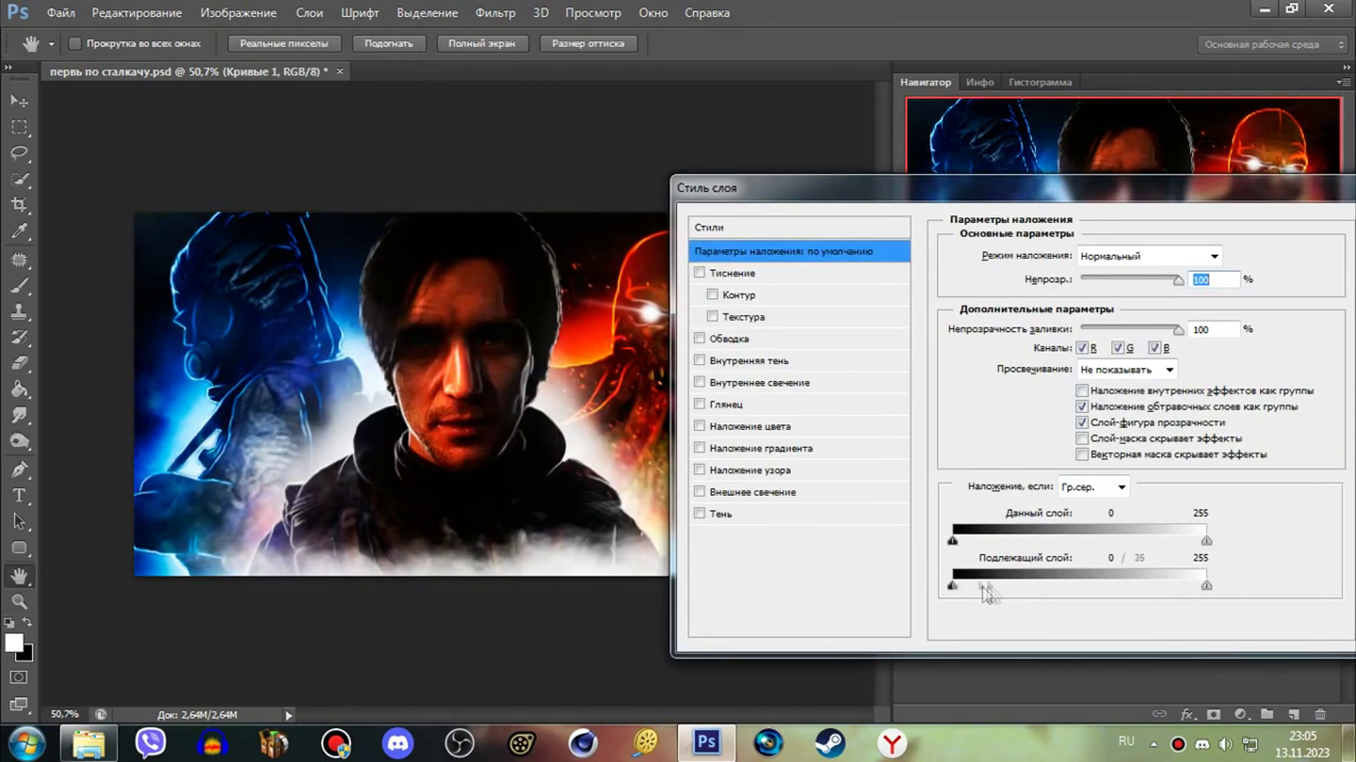
{"action": "left_click_drag", "start_coordinate": [1206, 541], "coordinate": [1179, 554]}
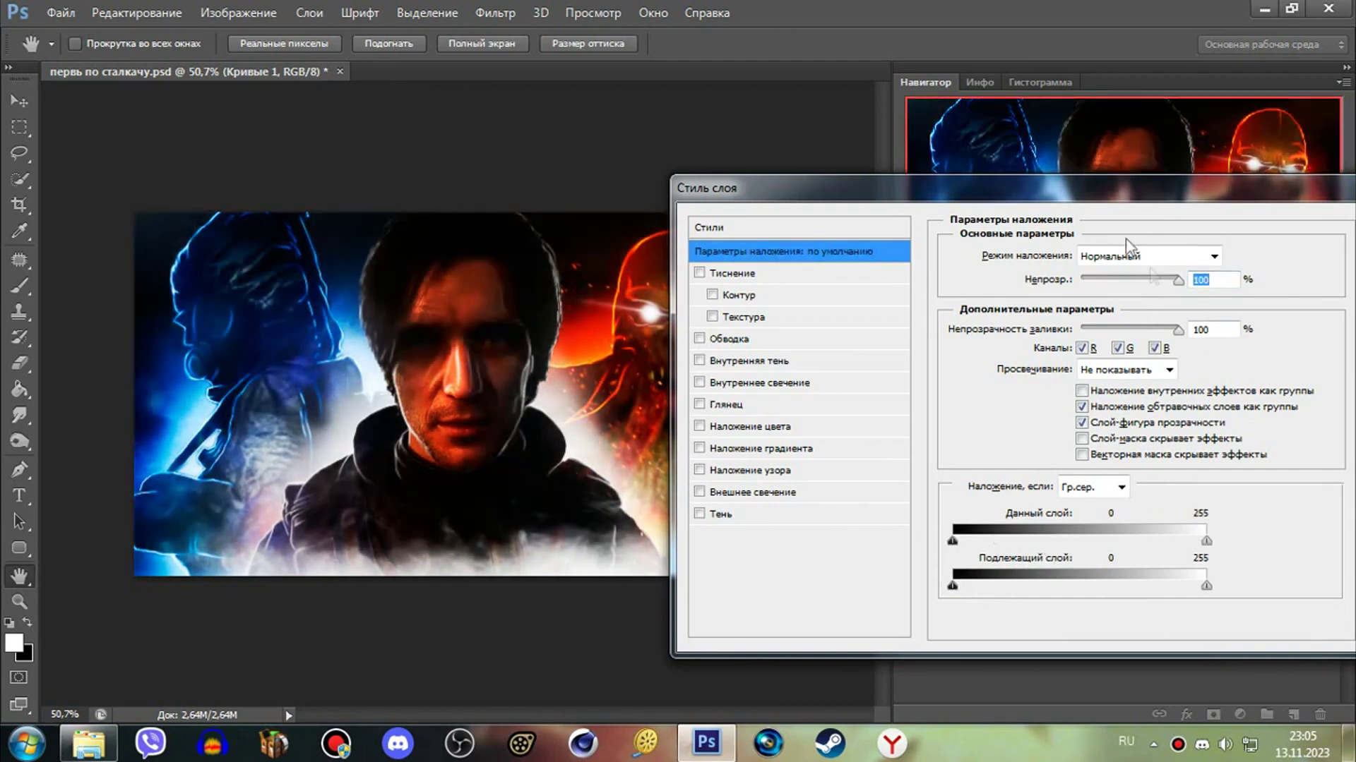
{"action": "key", "text": "Return"}
{"action": "left_click", "coordinate": [1240, 714]}
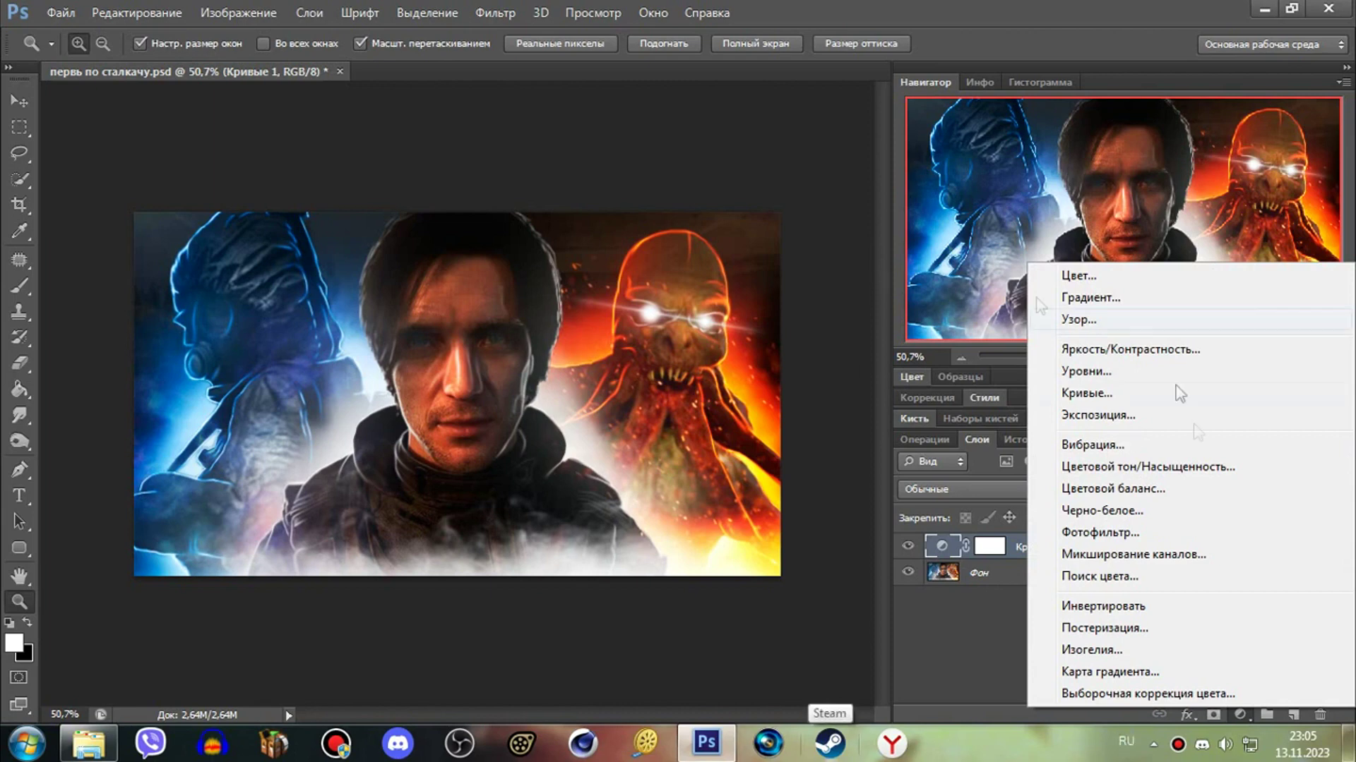
- Add Hue/Saturation and type the title 'ТАК ЛИ ХОРОШ СТАЛКЕР 2?' scaled across the bottom
{"action": "left_click", "coordinate": [1148, 467]}
{"action": "key", "text": "t"}
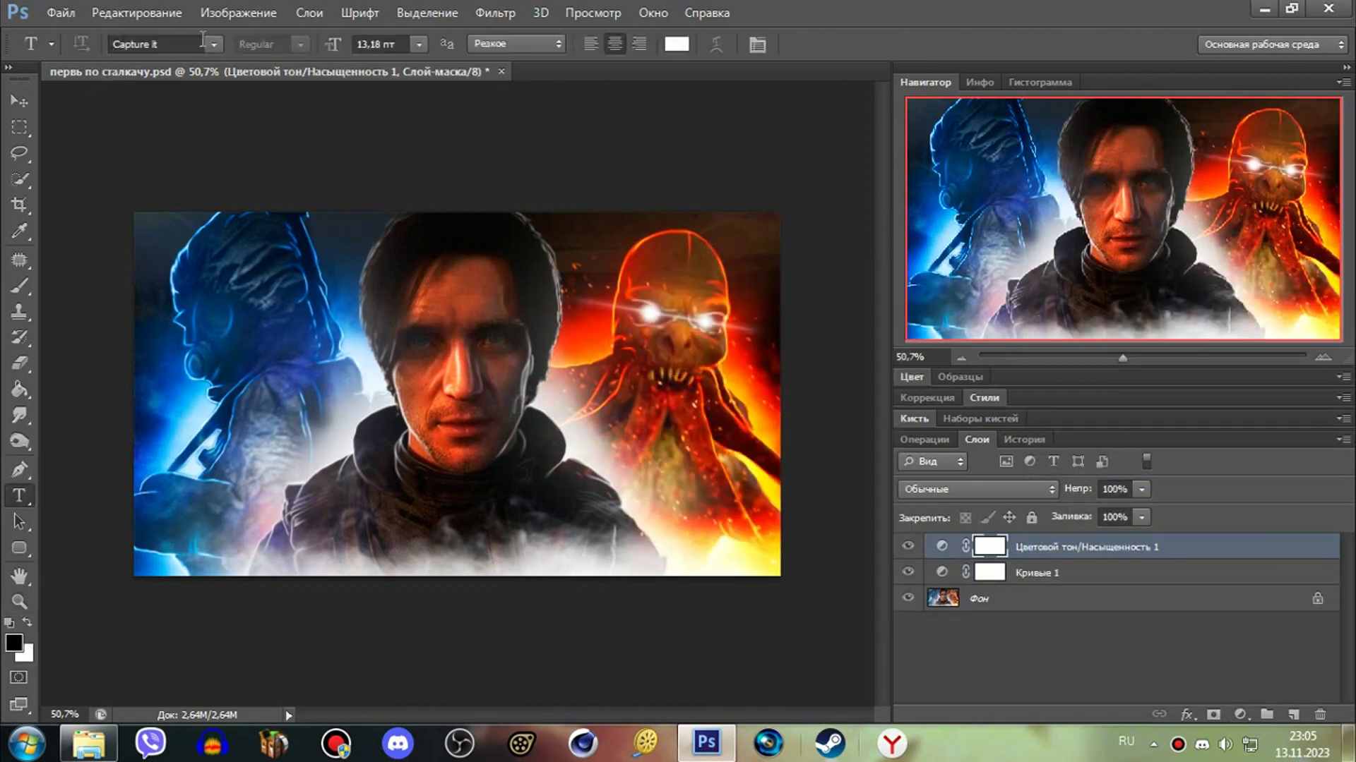
{"action": "left_click", "coordinate": [215, 516]}
{"action": "type", "text": "ЗАКОЛ"}
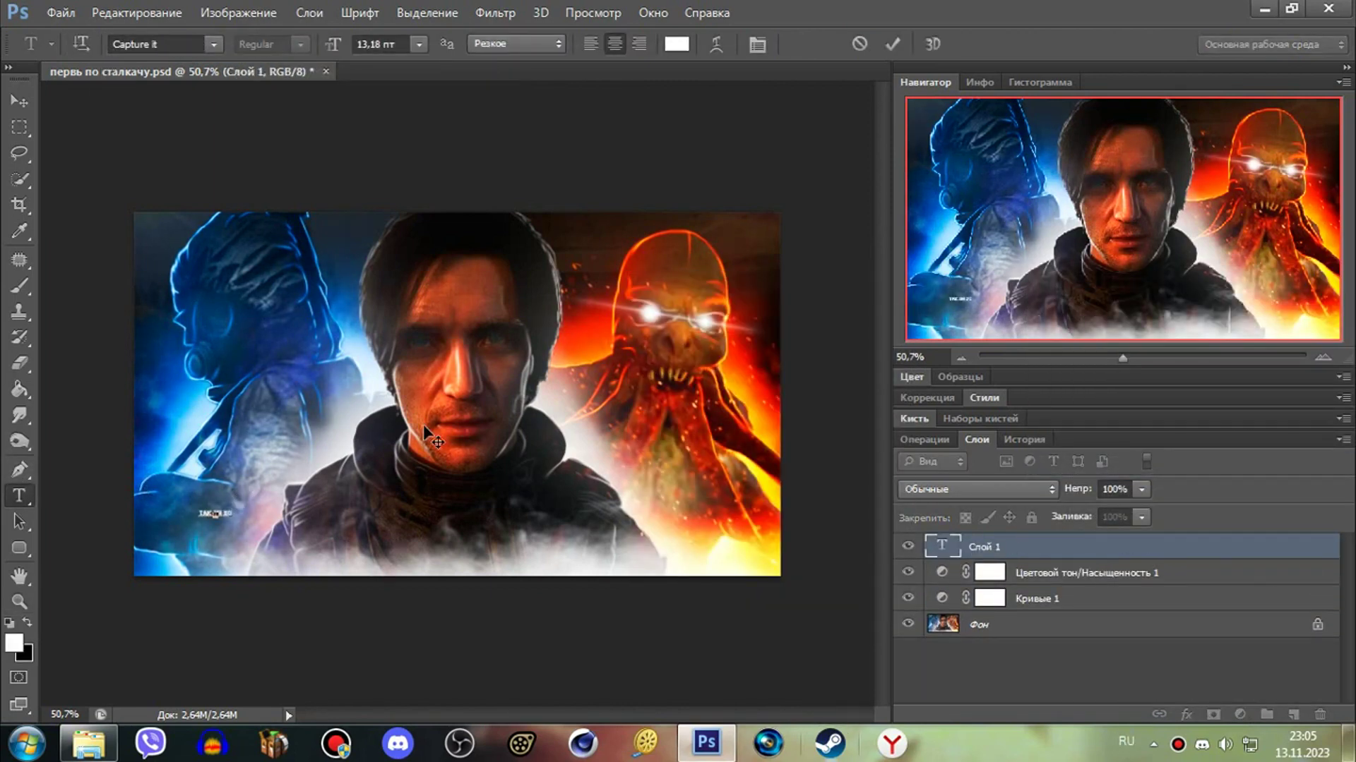
{"action": "type", "text": "ОШ сталкер 2?"}
{"action": "key", "text": "ctrl+Return"}
{"action": "key", "text": "ctrl+t"}
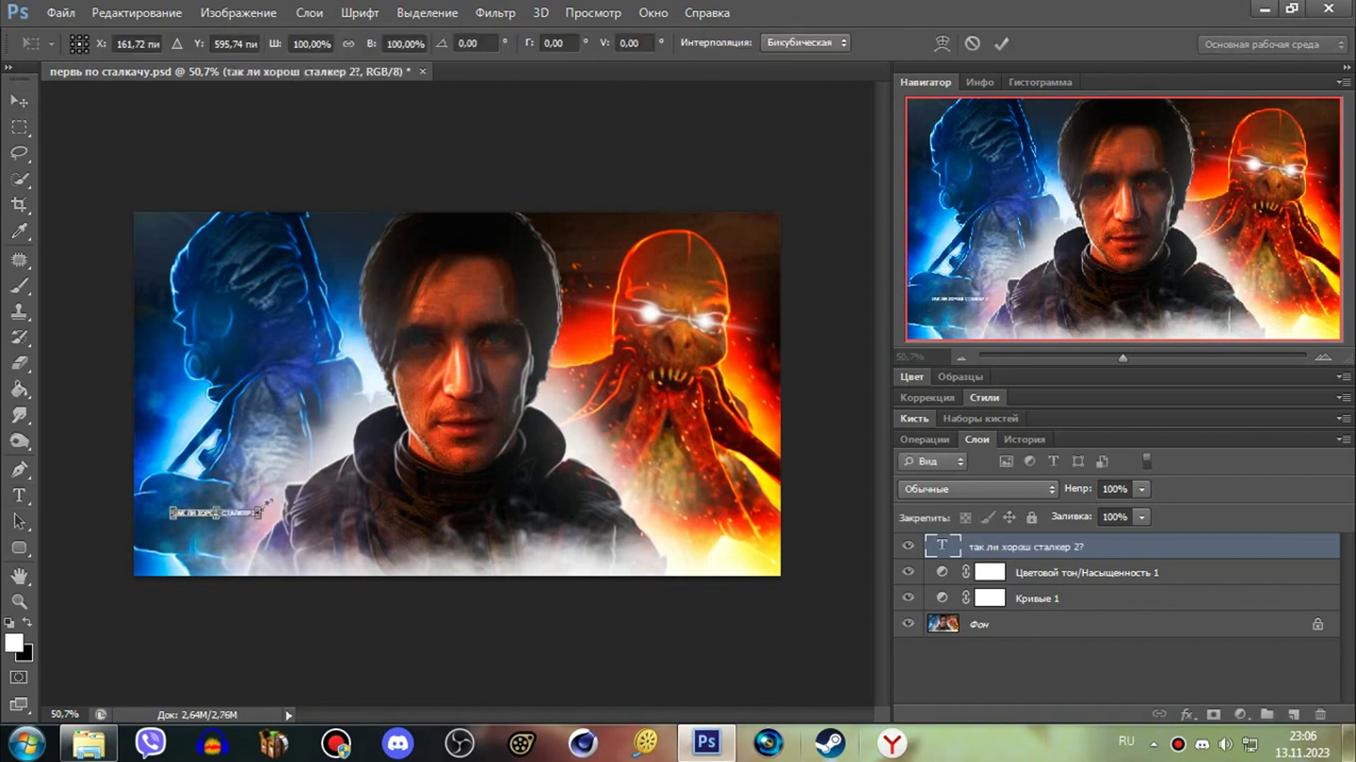
{"action": "left_click_drag", "start_coordinate": [267, 502], "coordinate": [823, 469]}
{"action": "key", "text": "Return"}
- Clip a grayscale grunge texture into the title, enlarged and shifted to fit
{"action": "left_click", "coordinate": [88, 742]}
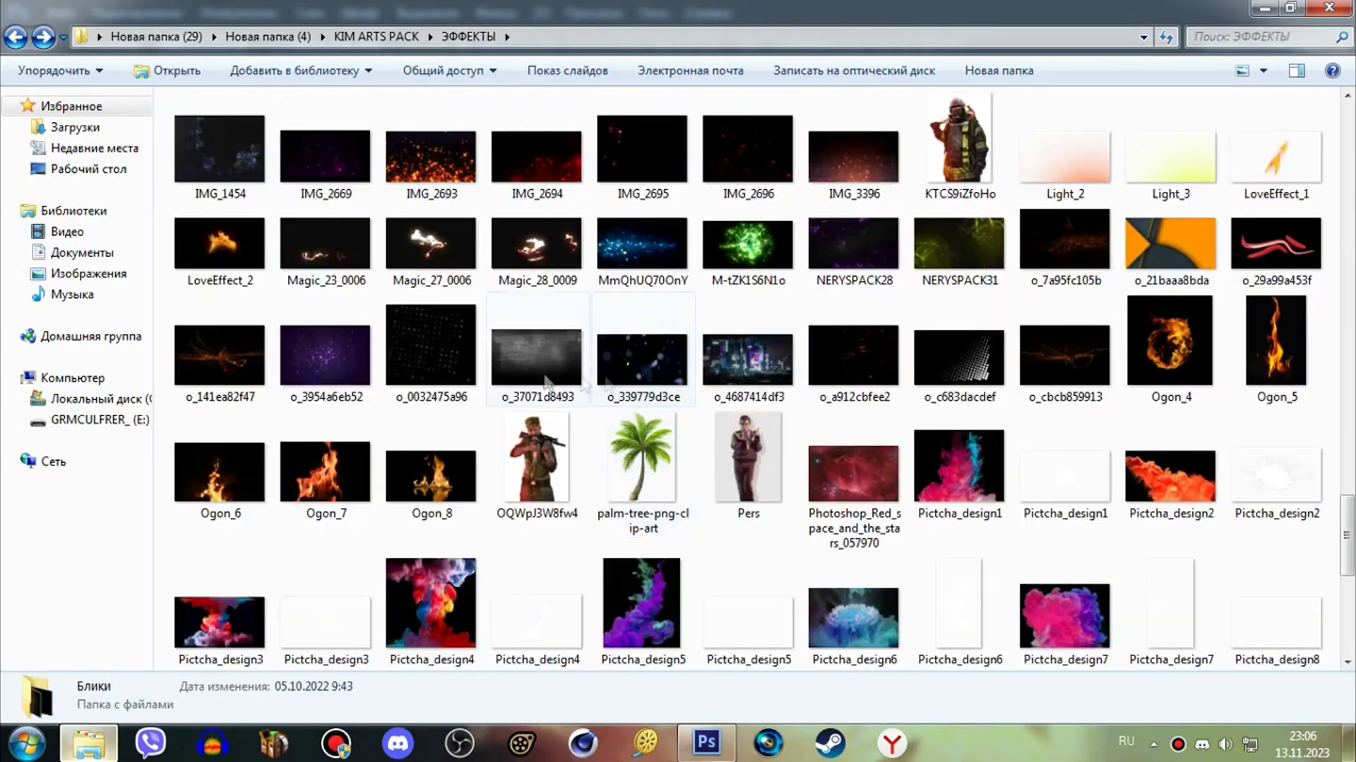
{"action": "scroll", "coordinate": [535, 346], "scroll_direction": "down", "scroll_amount": 5}
{"action": "scroll", "coordinate": [535, 346], "scroll_direction": "up", "scroll_amount": 6}
{"action": "double_click", "coordinate": [346, 149]}
{"action": "mouse_move", "coordinate": [346, 148]}
{"action": "left_mouse_down"}
{"action": "mouse_move", "coordinate": [708, 754]}
{"action": "mouse_move", "coordinate": [614, 500]}
{"action": "left_mouse_up"}
{"action": "right_click", "coordinate": [455, 424]}
{"action": "left_click", "coordinate": [627, 375]}
{"action": "key", "text": "ctrl+t"}
{"action": "left_click_drag", "start_coordinate": [332, 181], "coordinate": [152, 136]}
{"action": "key", "text": "Return"}
{"action": "left_click_drag", "start_coordinate": [403, 546], "coordinate": [381, 546]}
- Darken the title with a clipped Curves adjustment
{"action": "left_click", "coordinate": [1246, 716]}
{"action": "left_click", "coordinate": [1094, 367]}
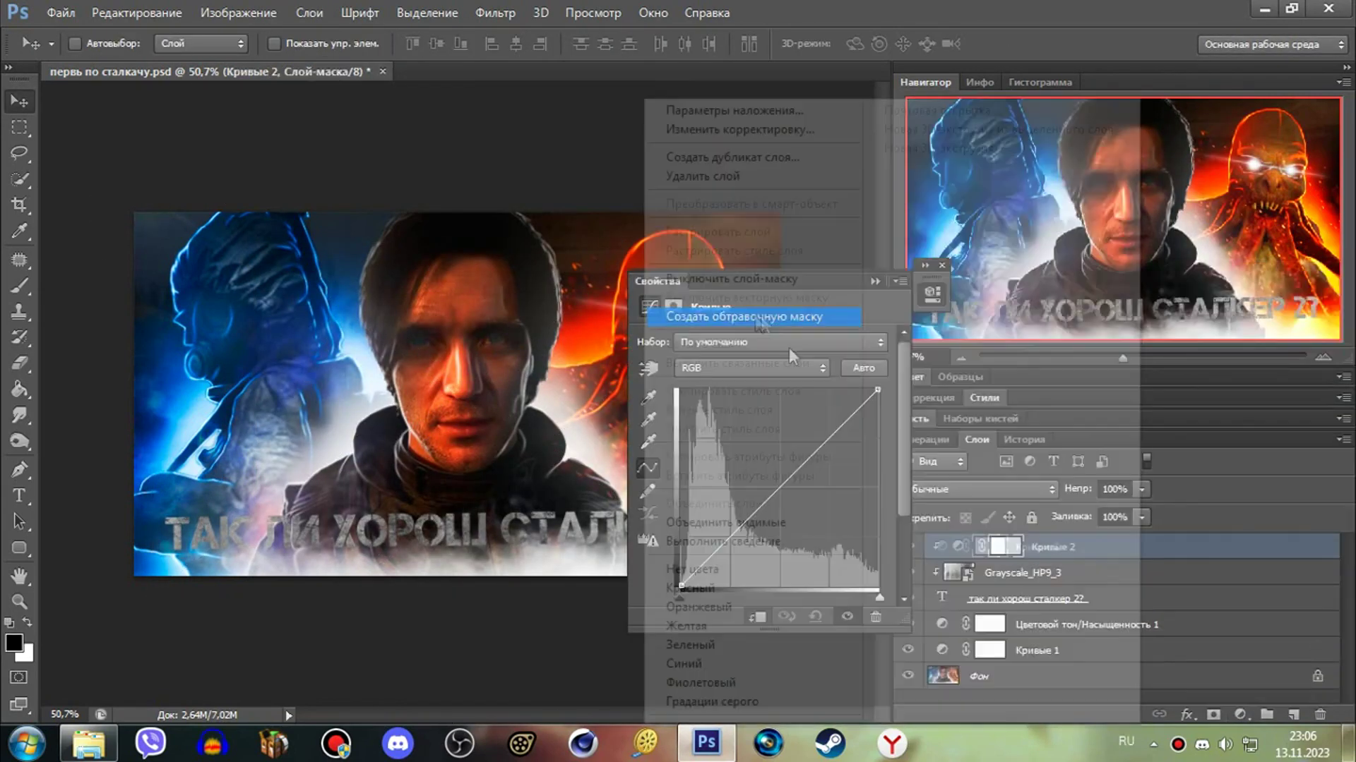
{"action": "left_click_drag", "start_coordinate": [805, 462], "coordinate": [805, 487]}
{"action": "left_click", "coordinate": [941, 267]}
- Select the title text layer together with its clipped layers
{"action": "left_click", "coordinate": [1197, 599]}
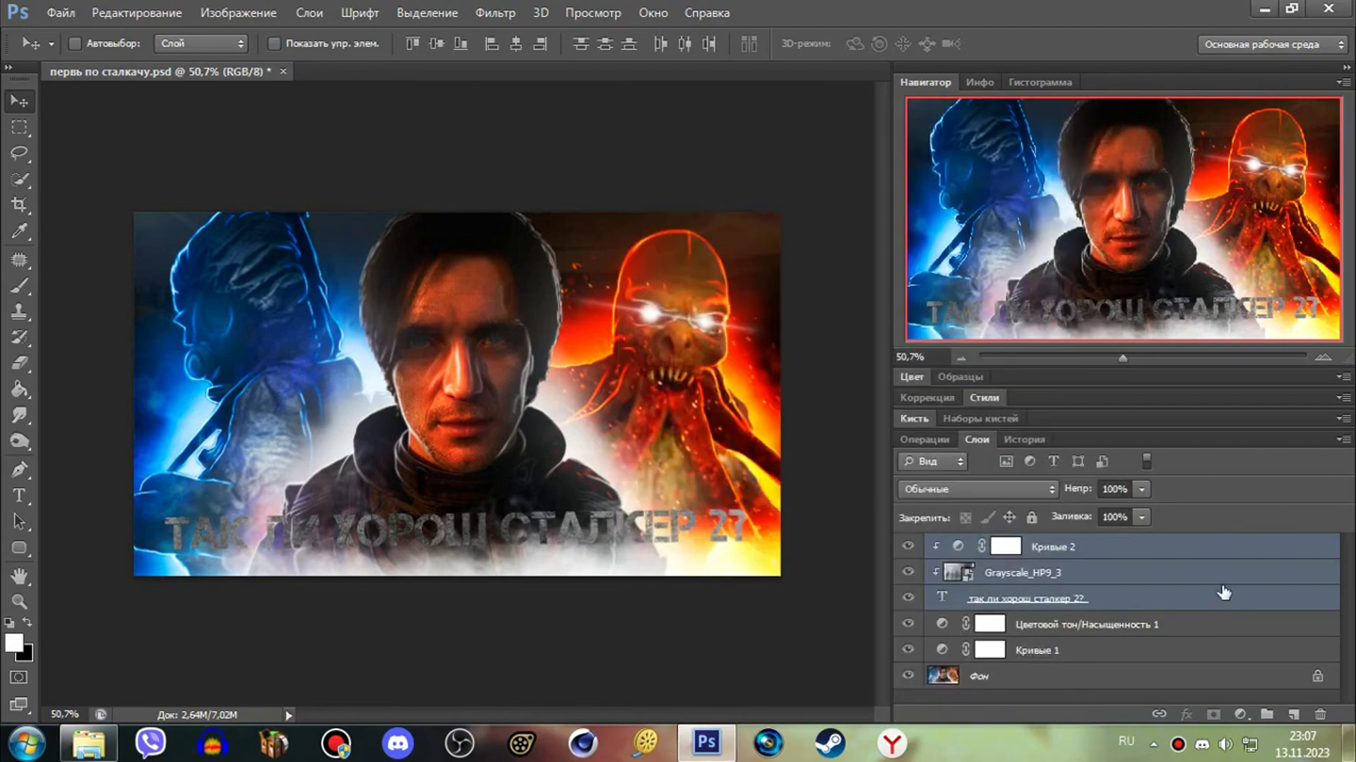
{"action": "key", "text": "b"}
{"action": "key", "text": "x"}
{"action": "key", "text": "Return"}
{"action": "left_click", "coordinate": [1038, 546]}
{"action": "right_click", "coordinate": [1038, 546]}
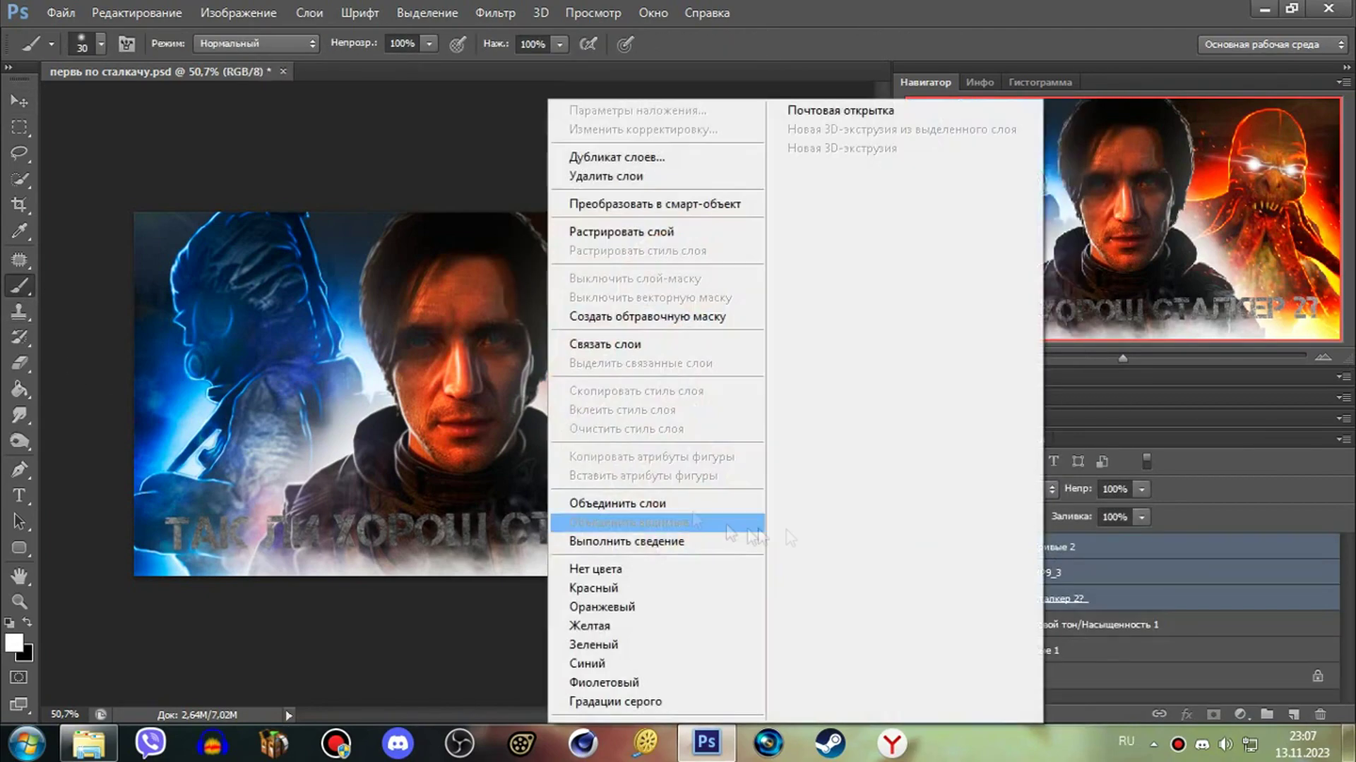
- Merge the title layers into one and delete the extra merge step from History
{"action": "left_click", "coordinate": [600, 102]}
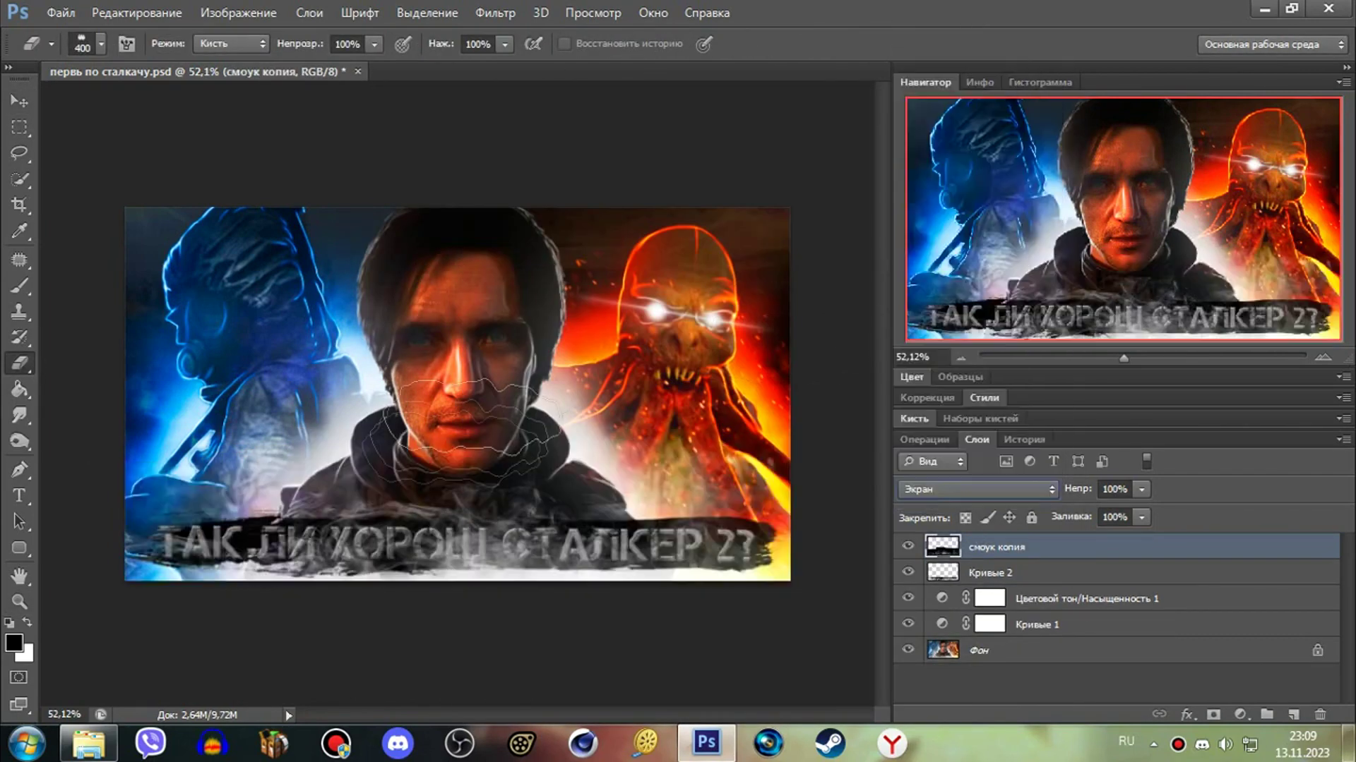
{"action": "left_click", "coordinate": [1024, 439]}
{"action": "left_click", "coordinate": [961, 645]}
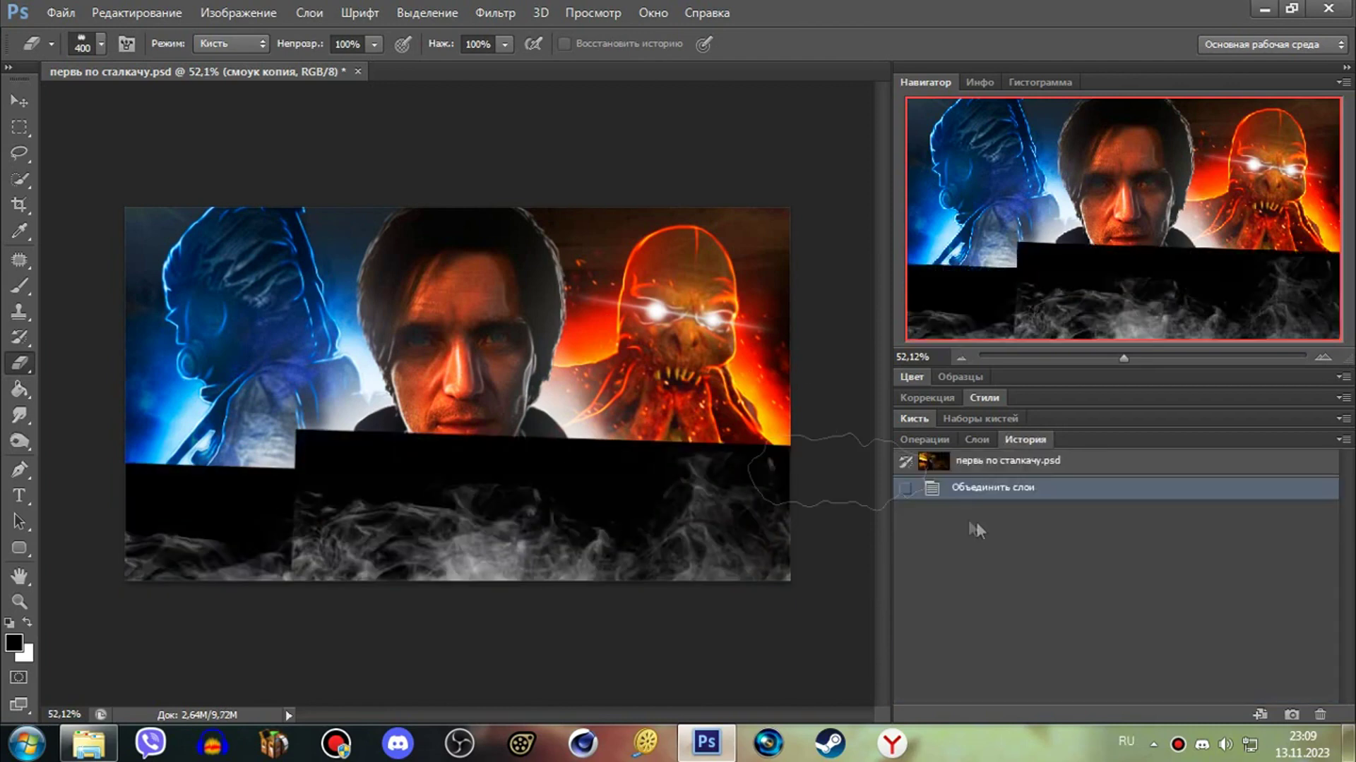
{"action": "left_click", "coordinate": [961, 645]}
{"action": "right_click", "coordinate": [960, 645]}
{"action": "left_click", "coordinate": [992, 626]}
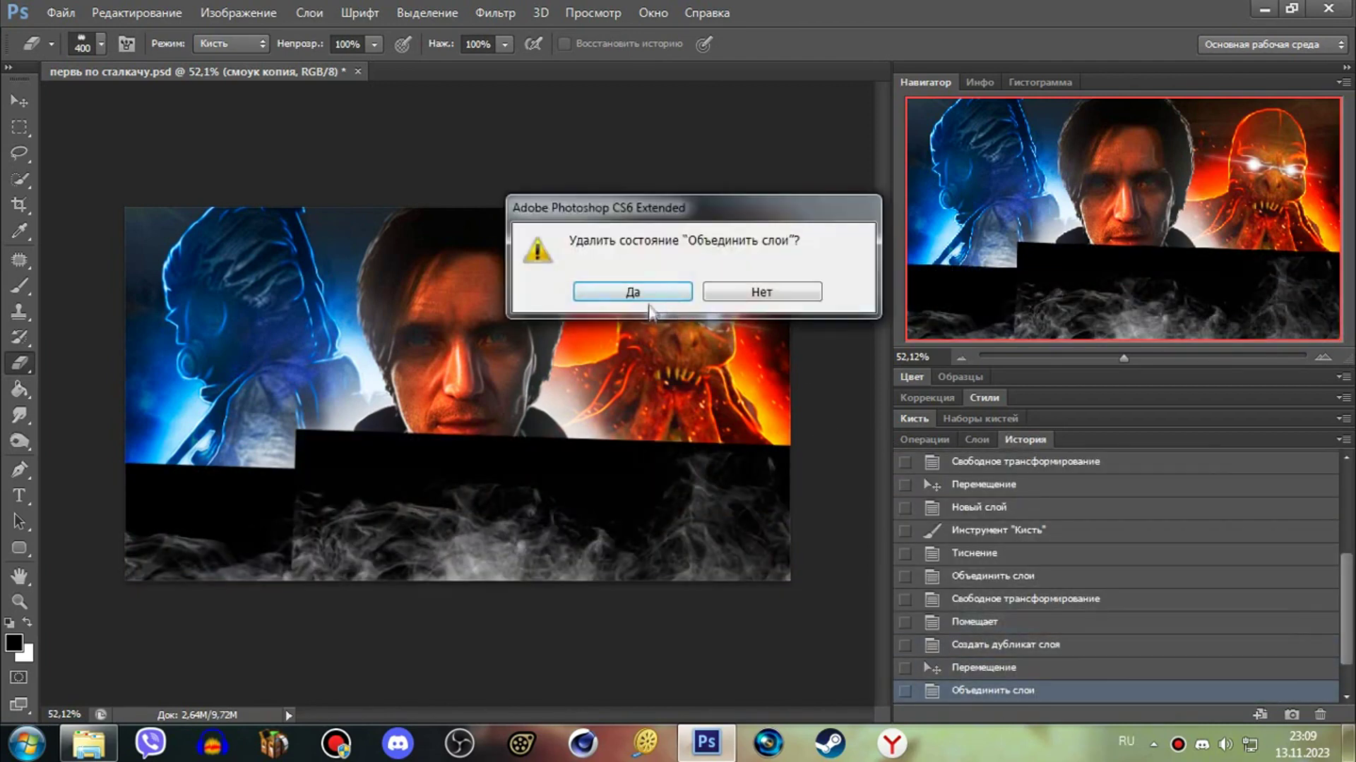
{"action": "left_click", "coordinate": [648, 311]}
- Rasterize the smoke layer, erase smoke covering the title, and select смоук copy
{"action": "left_click", "coordinate": [439, 583]}
{"action": "key", "text": "Return"}
{"action": "left_click_drag", "start_coordinate": [439, 583], "coordinate": [441, 664]}
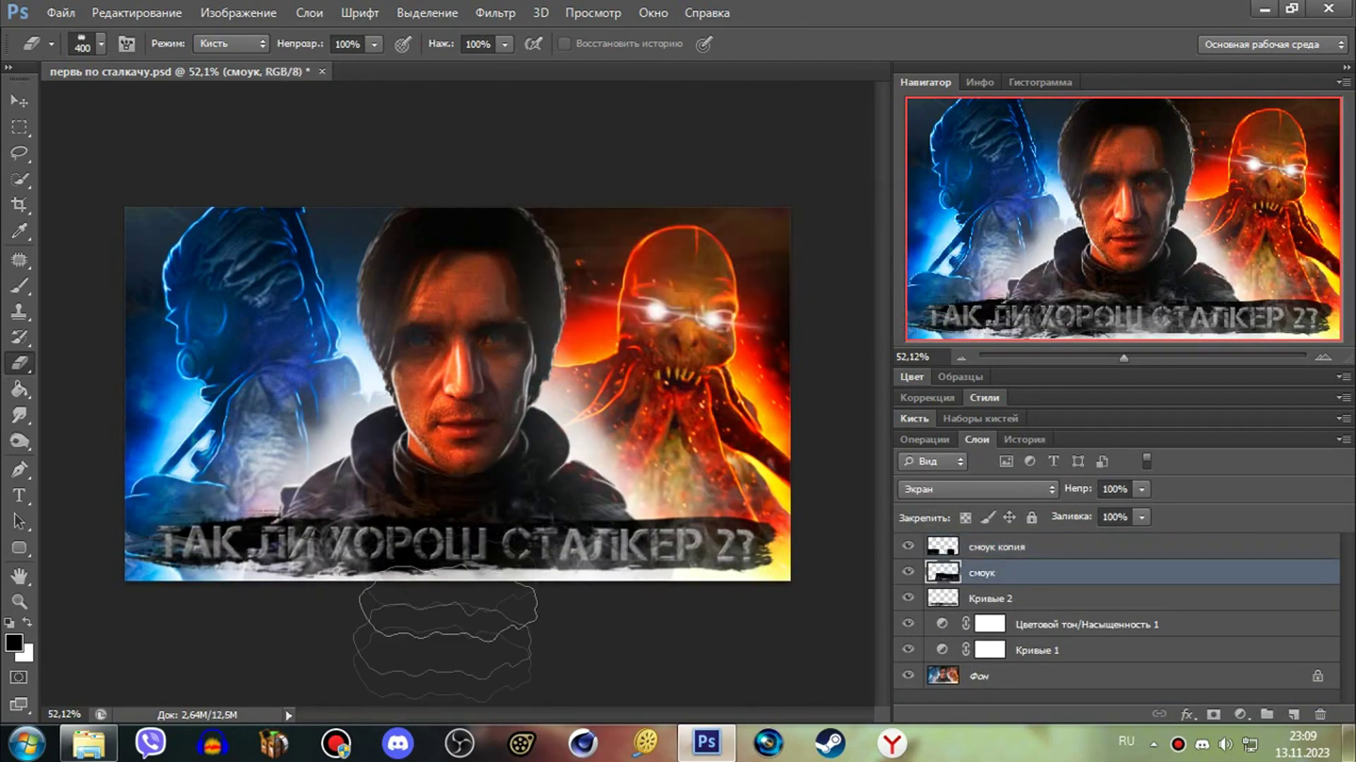
{"action": "left_click", "coordinate": [1186, 545]}
{"action": "left_click", "coordinate": [237, 13]}
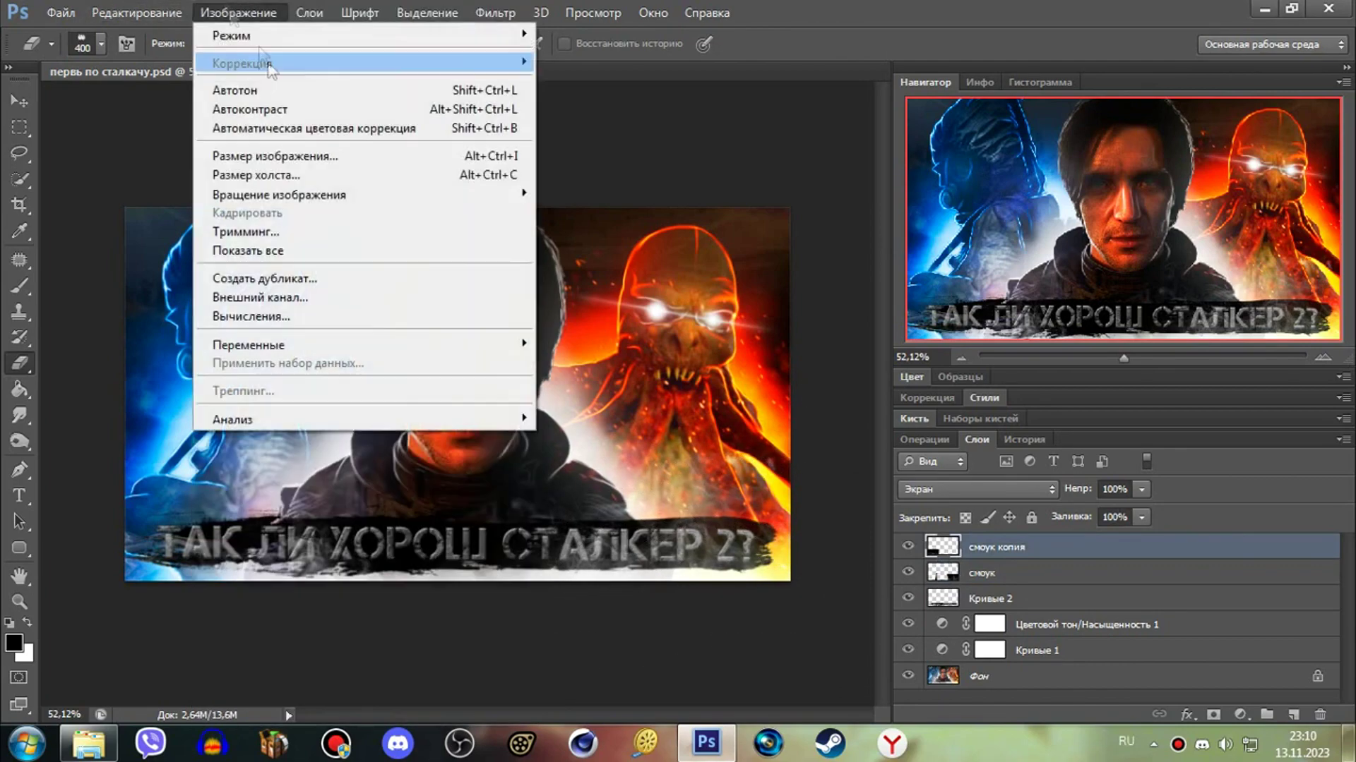
- Apply Color Balance to the smoke copy and duplicate it
{"action": "left_click", "coordinate": [600, 187]}
{"action": "key", "text": "Return"}
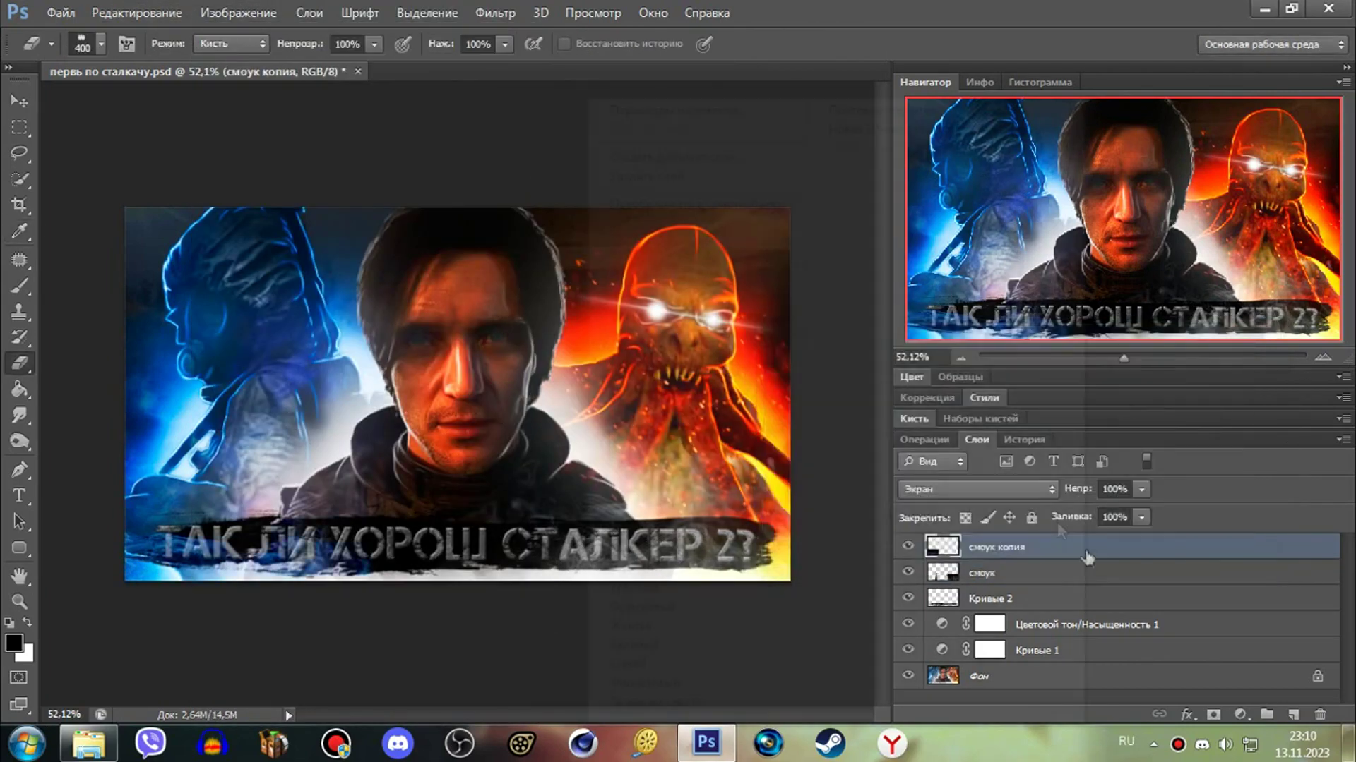
{"action": "key", "text": "ctrl+j"}
{"action": "key", "text": "ctrl+t"}
{"action": "key", "text": "Return"}
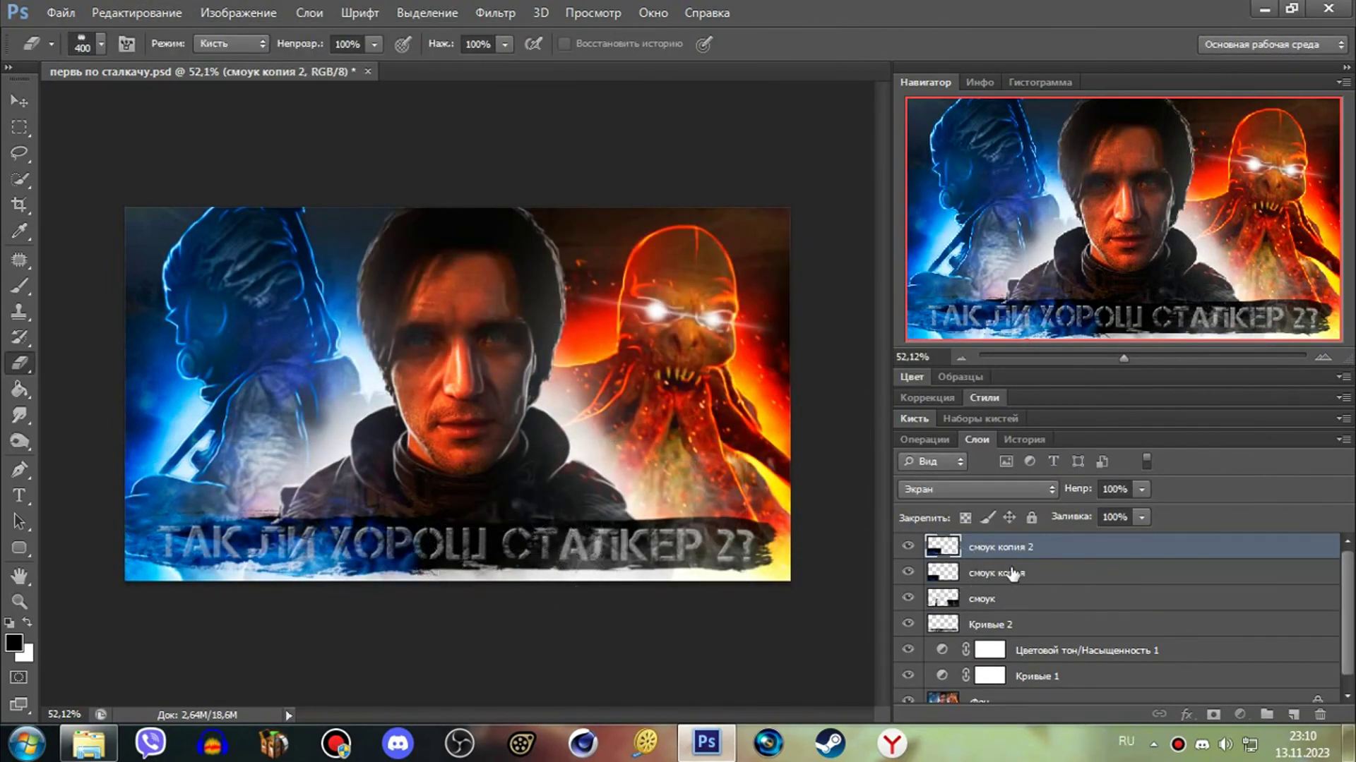
- Shift the original smoke layer +85 red with Color Balance and duplicate it
{"action": "left_click", "coordinate": [1010, 599]}
{"action": "left_click", "coordinate": [238, 12]}
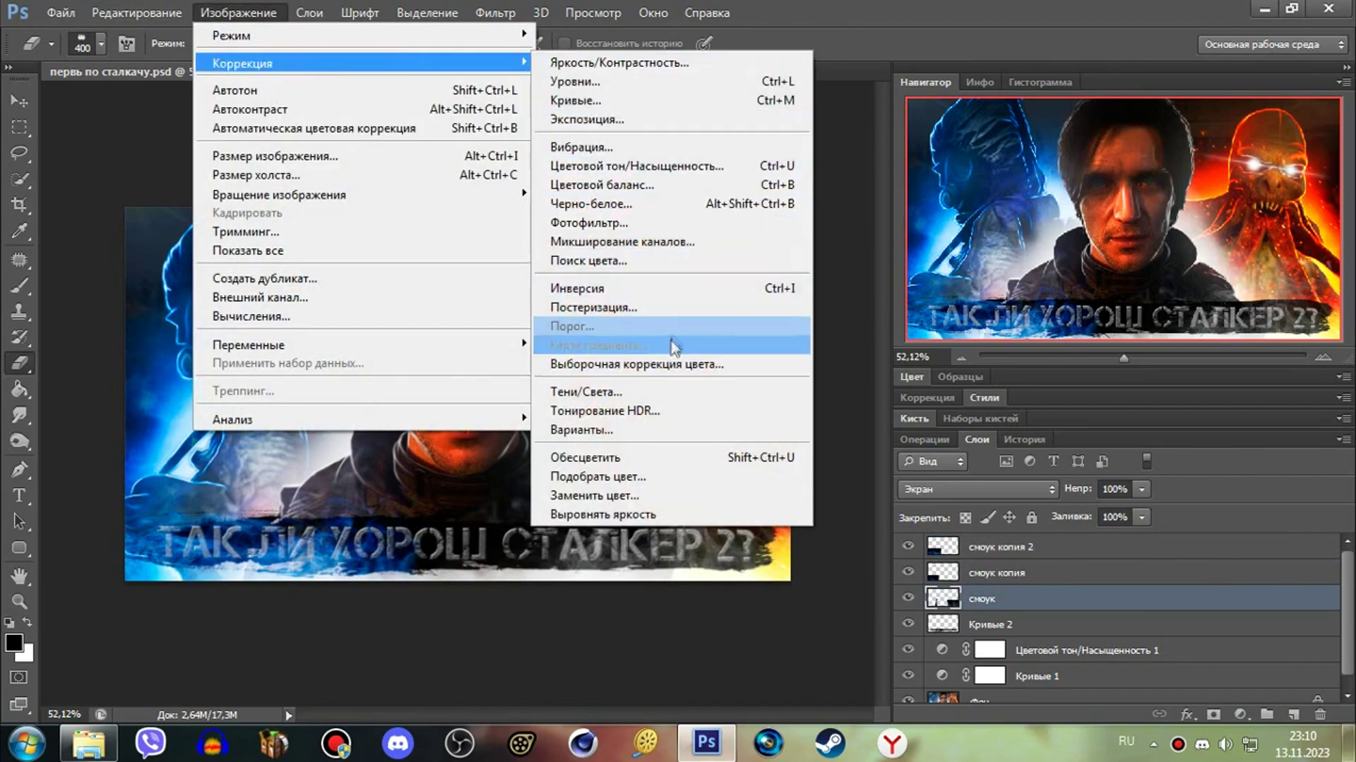
{"action": "left_click", "coordinate": [675, 185]}
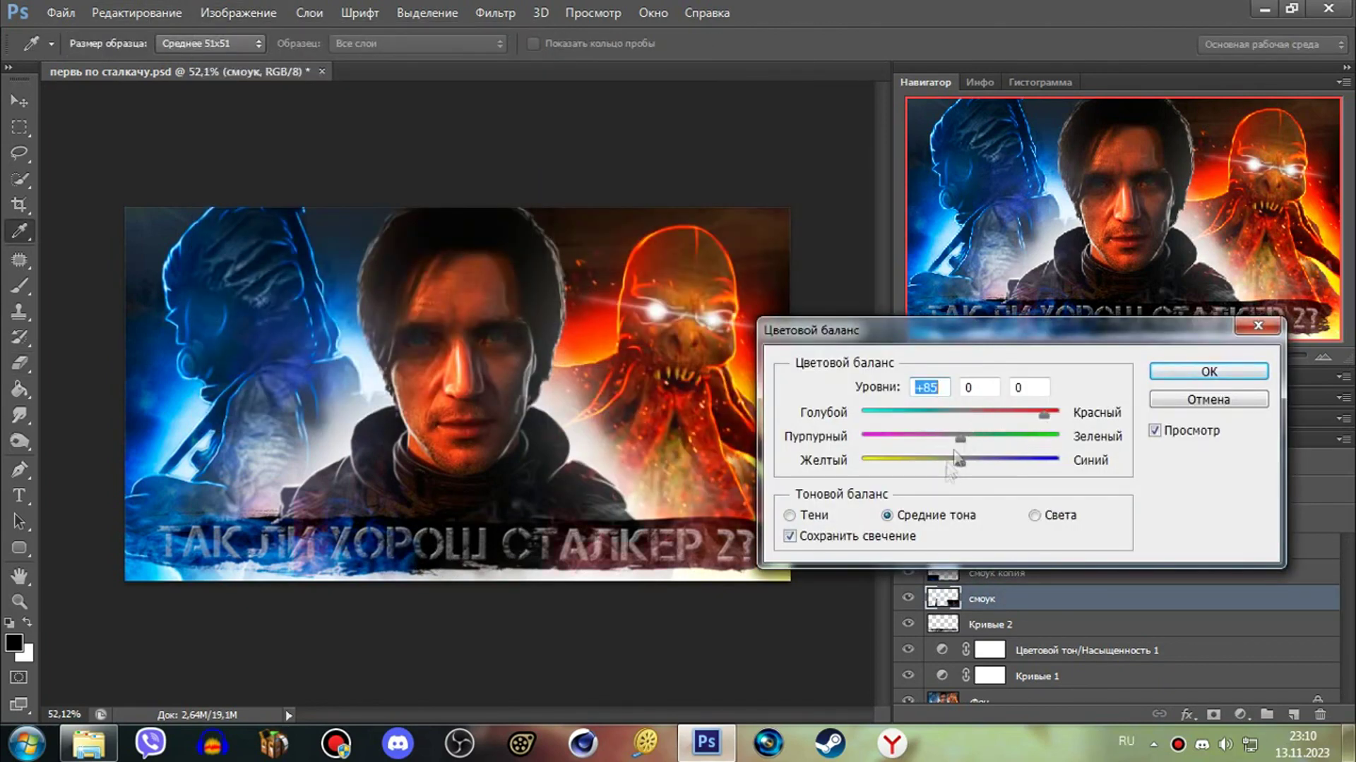
{"action": "left_click", "coordinate": [1194, 371]}
{"action": "key", "text": "ctrl+j"}
{"action": "key", "text": "Return"}
{"action": "key", "text": "ctrl+t"}
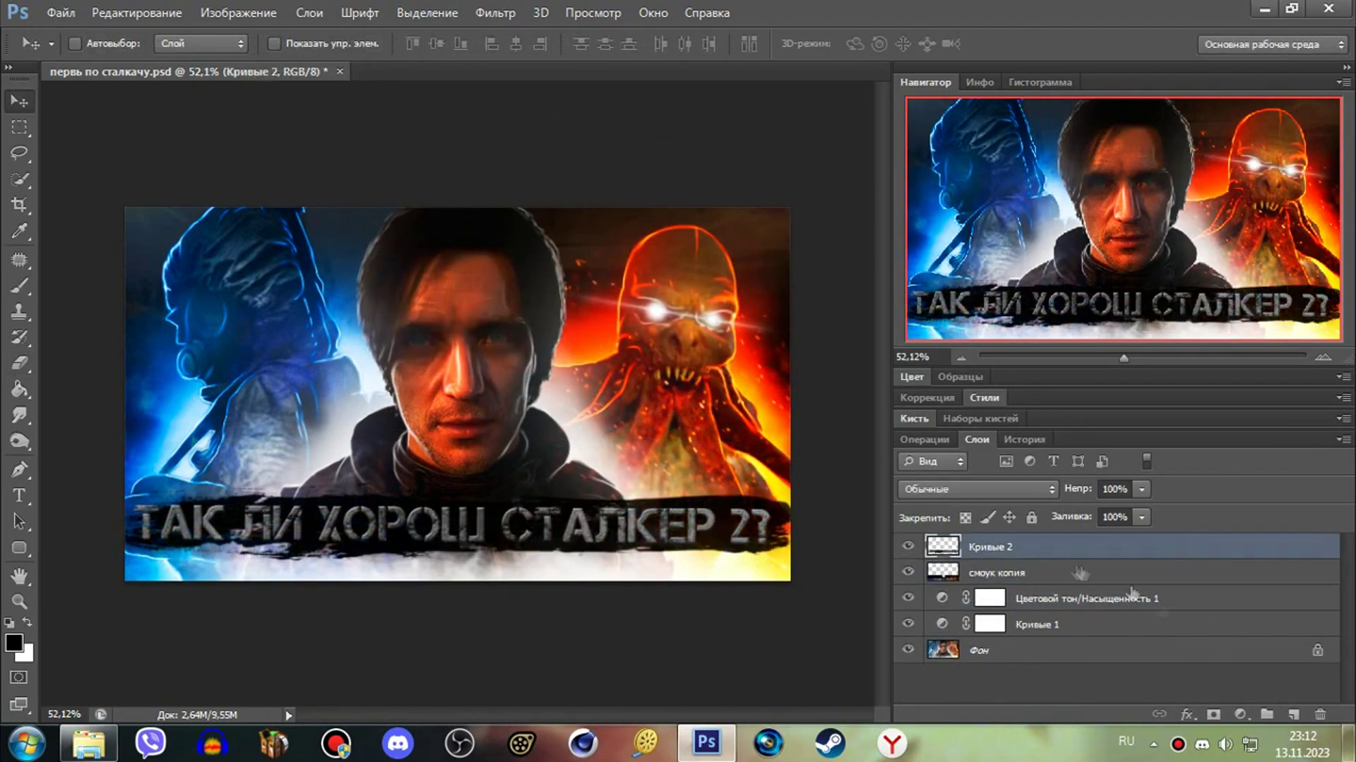
- Blend the duplicated Фон layer as Осветление основы (Color Dodge) at 32% opacity
{"action": "left_click", "coordinate": [495, 13]}
{"action": "left_click", "coordinate": [1240, 714]}
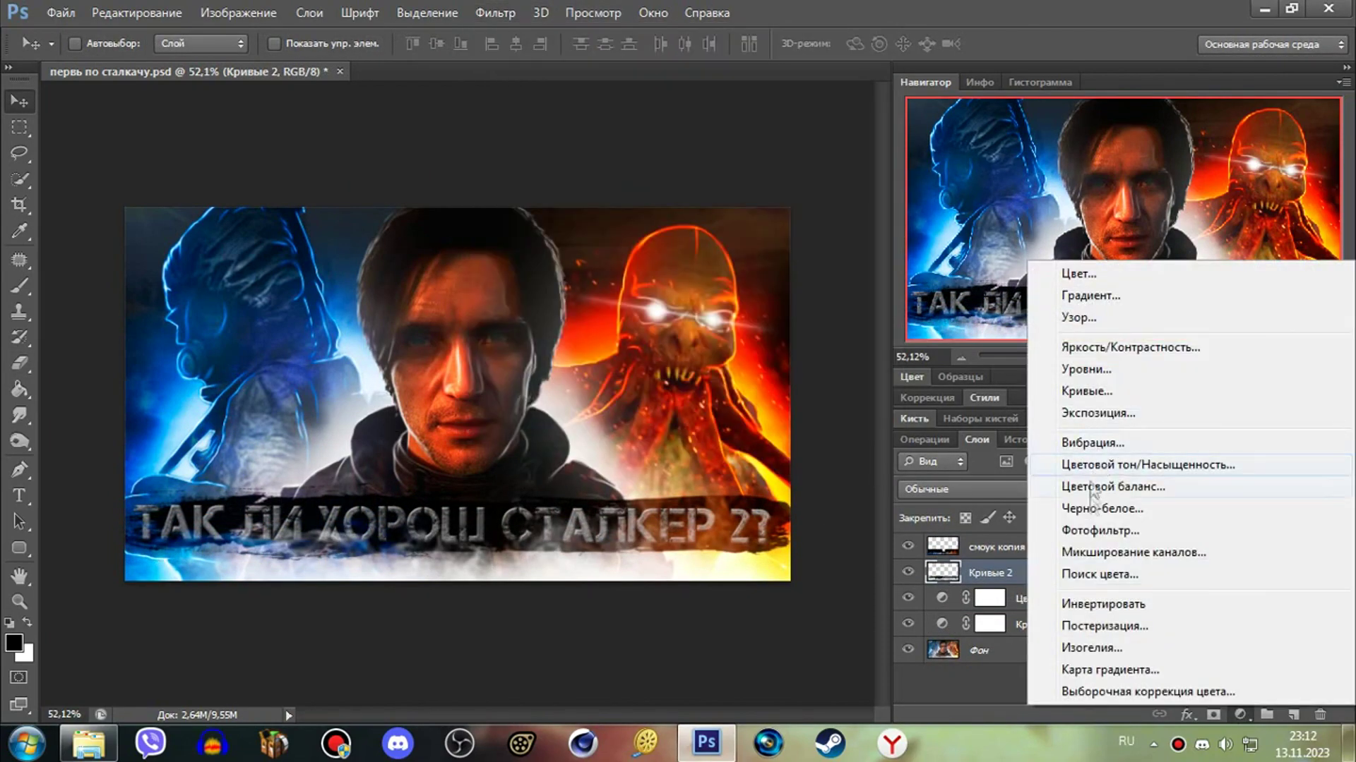
{"action": "left_click", "coordinate": [1141, 489]}
{"action": "left_click_drag", "start_coordinate": [1060, 514], "coordinate": [1074, 514]}
{"action": "left_click", "coordinate": [974, 490]}
{"action": "left_click", "coordinate": [939, 205]}
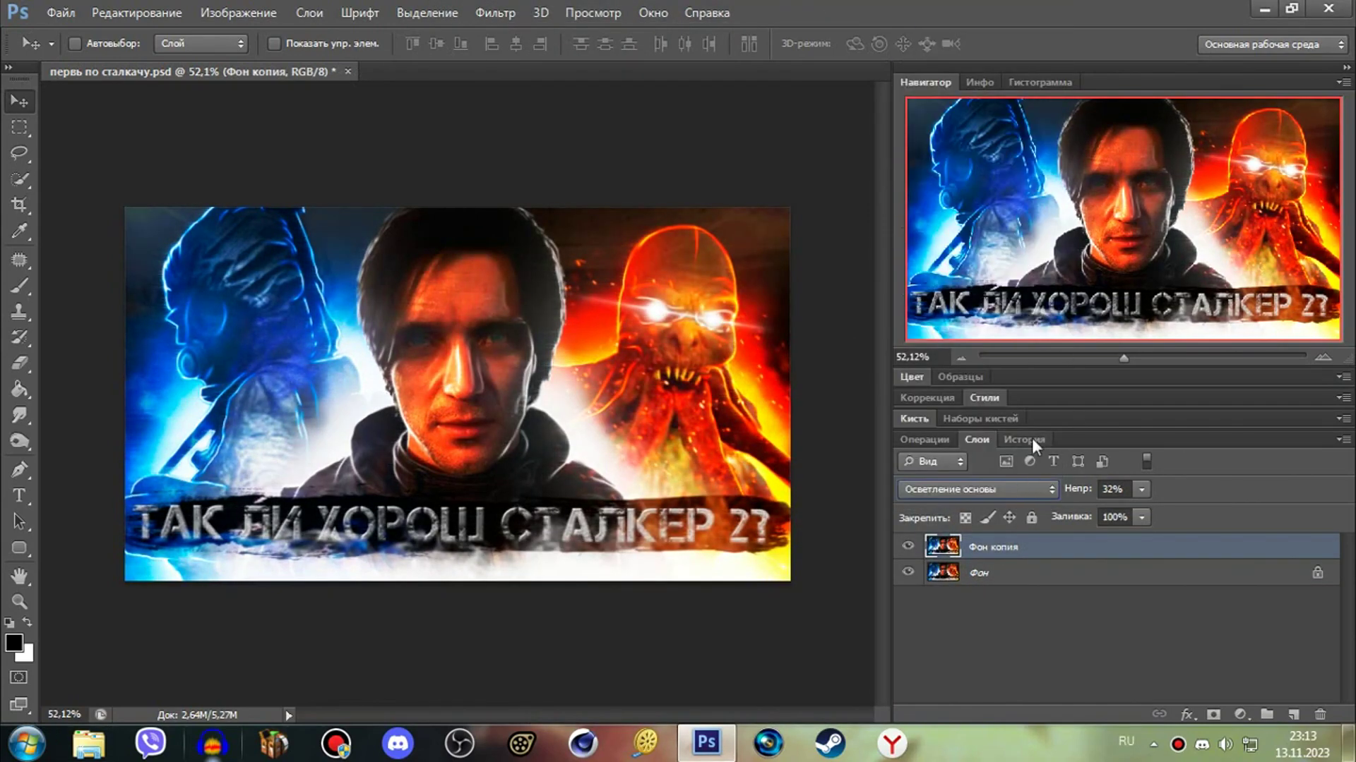
{"action": "left_click", "coordinate": [989, 489]}
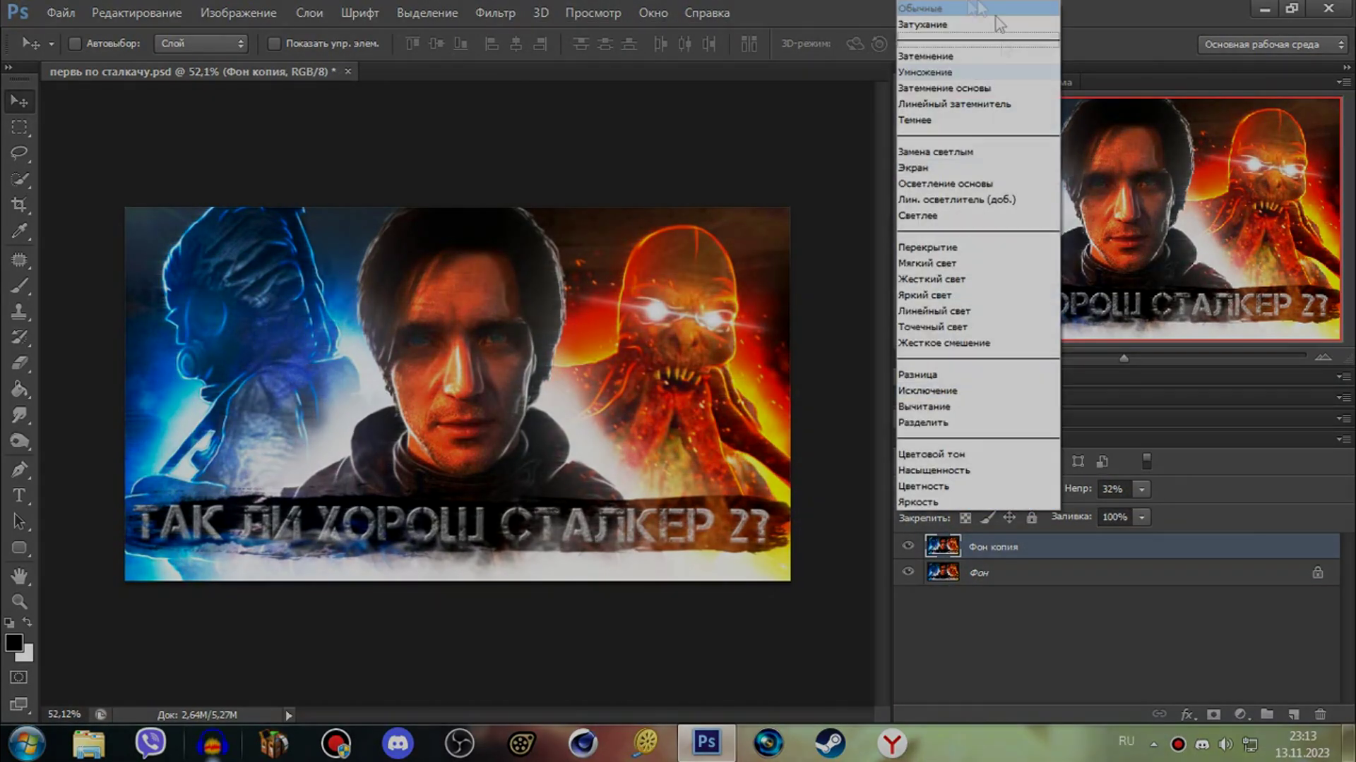